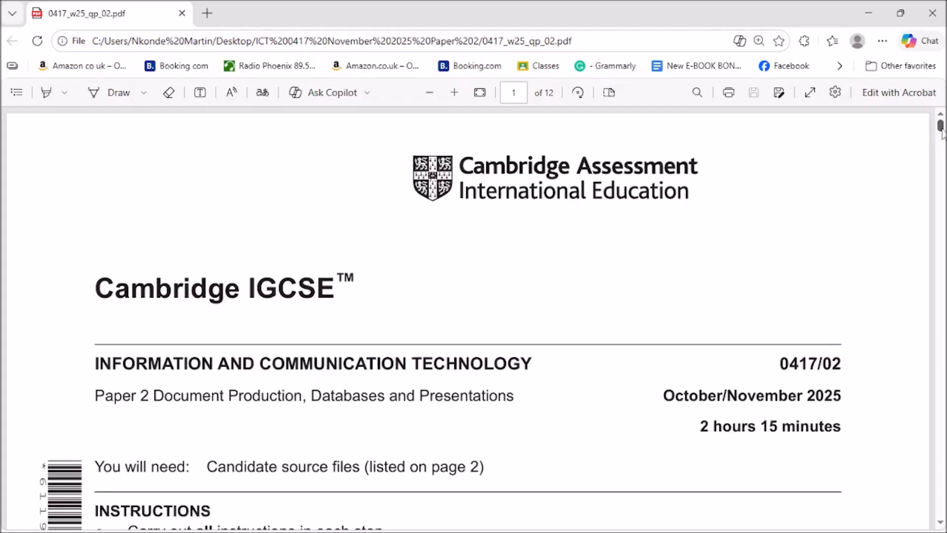
Step: Scroll the exam PDF from the cover through page 5's Task 3 table to question 19 on page 6
left_click(941, 152)
left_click_drag(942, 152, 942, 262)
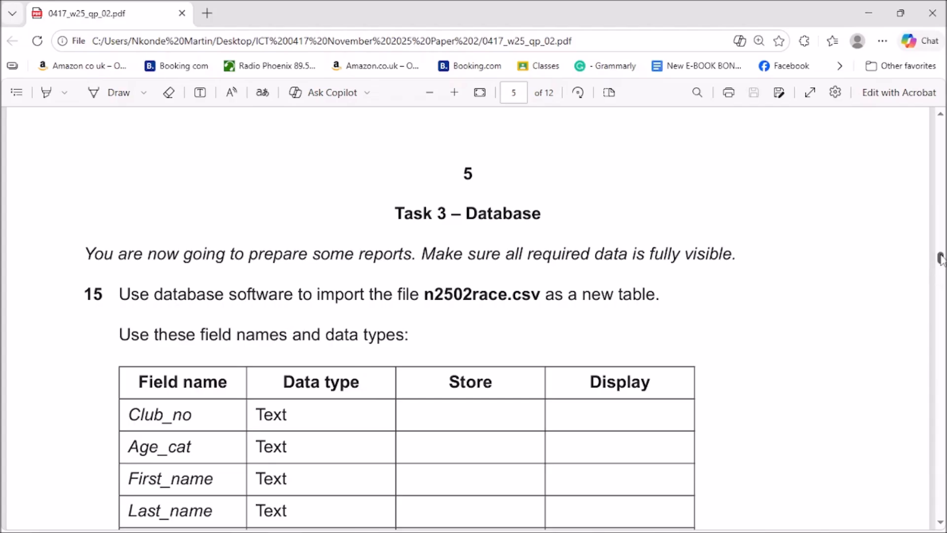
left_click_drag(941, 258, 941, 262)
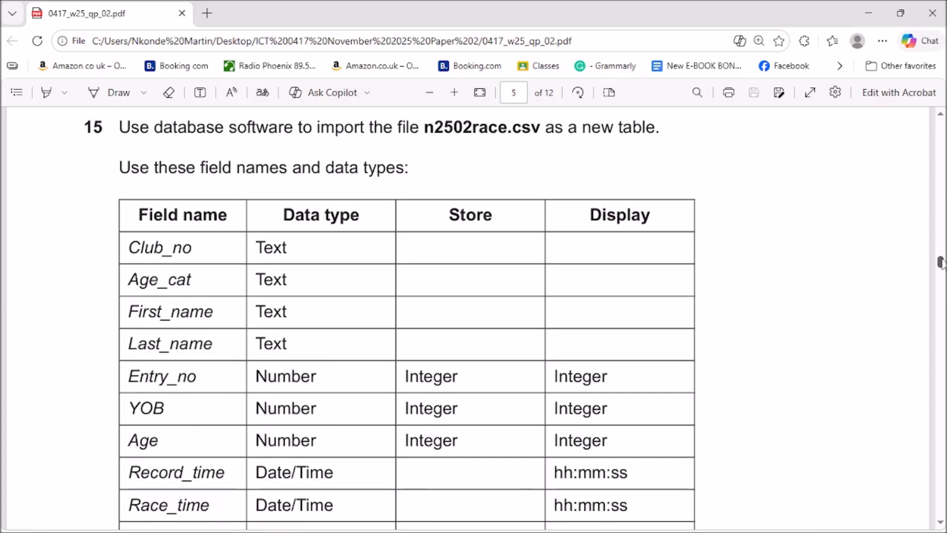
left_click_drag(940, 262, 941, 263)
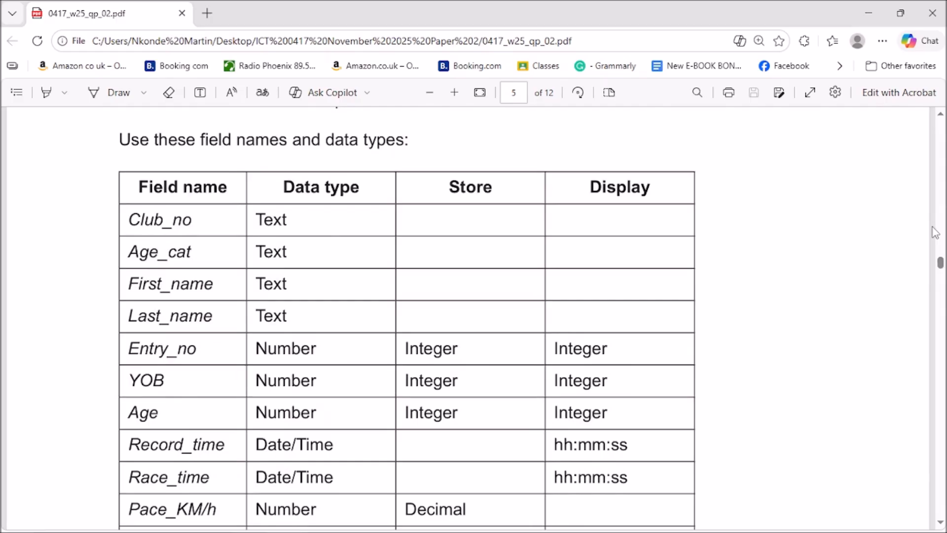
scroll(559, 274, "up", 1)
scroll(559, 274, "up", 1)
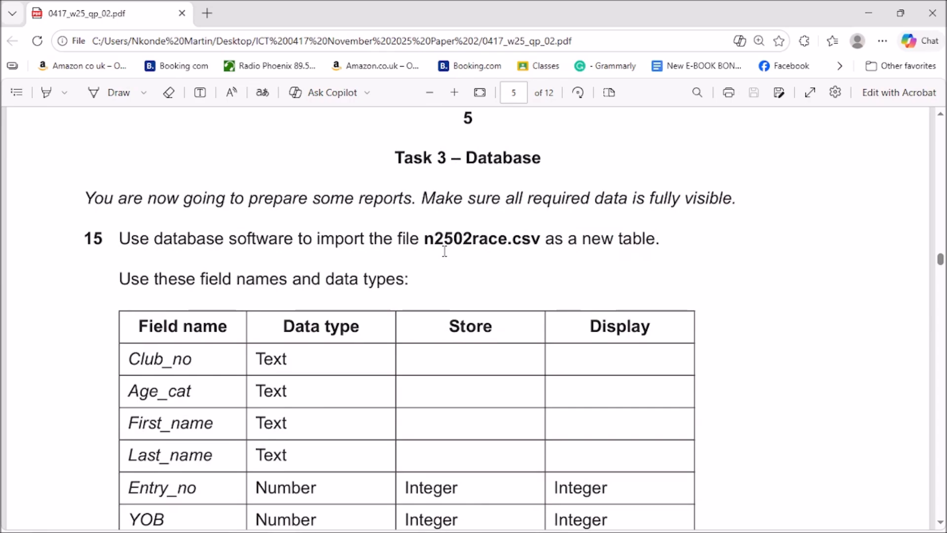
scroll(664, 307, "down", 7)
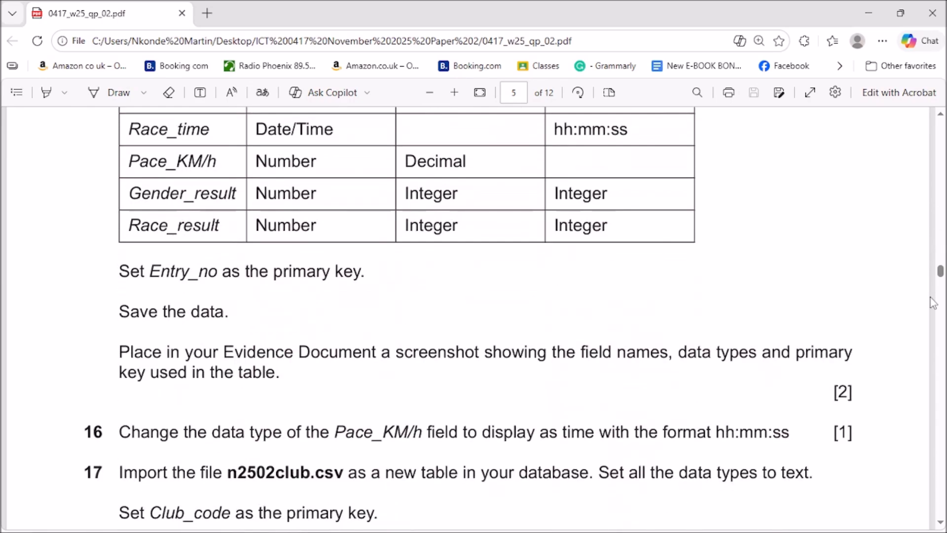
left_click_drag(940, 277, 943, 310)
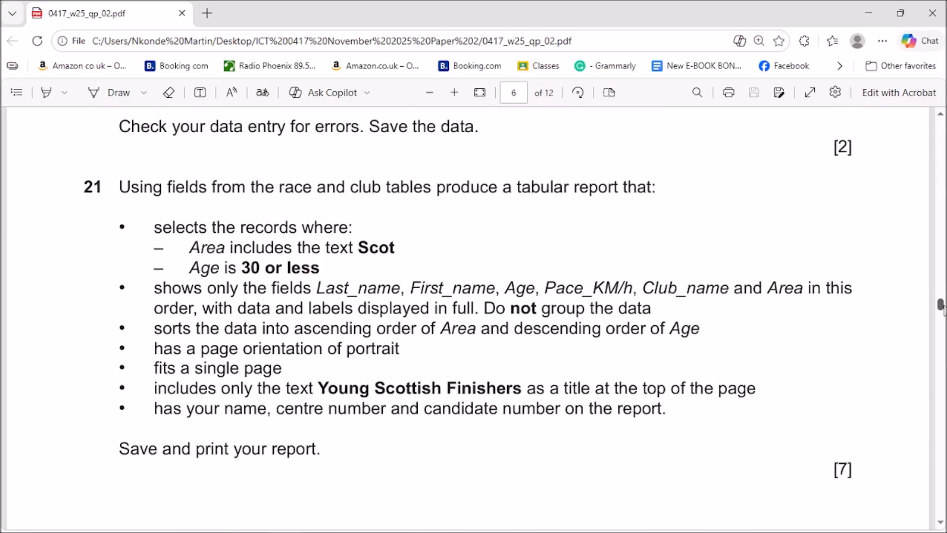
left_click_drag(943, 310, 943, 293)
mouse_move(176, 529)
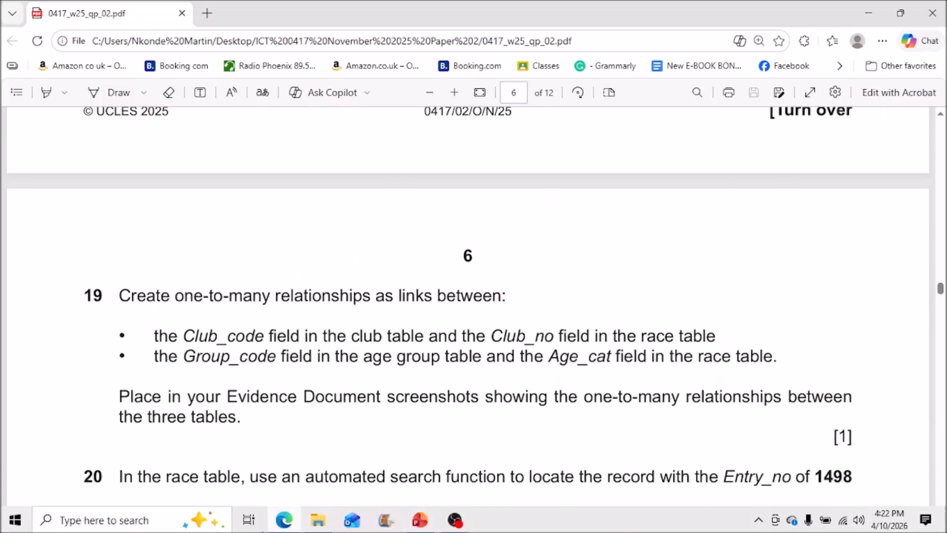
Step: Search Windows for 'access' and launch Microsoft Access
left_click(176, 522)
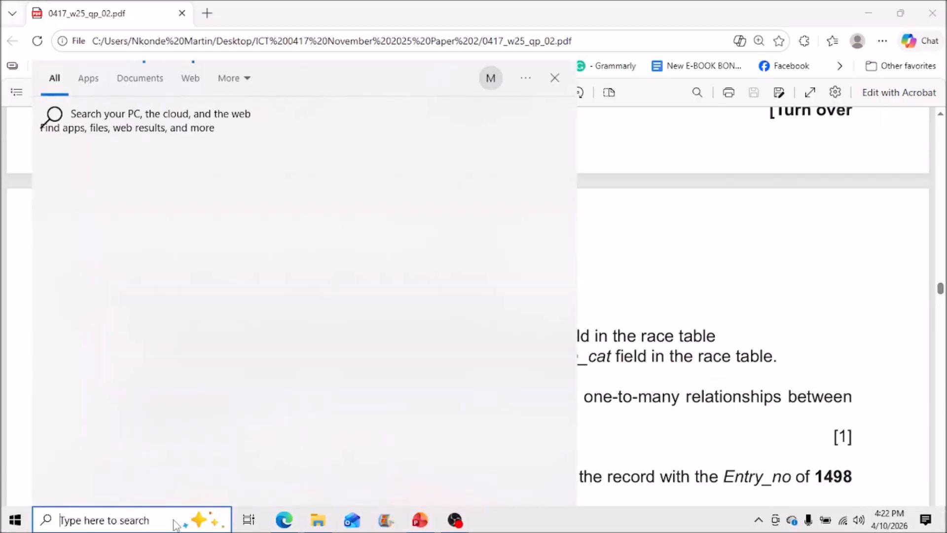
type("acce")
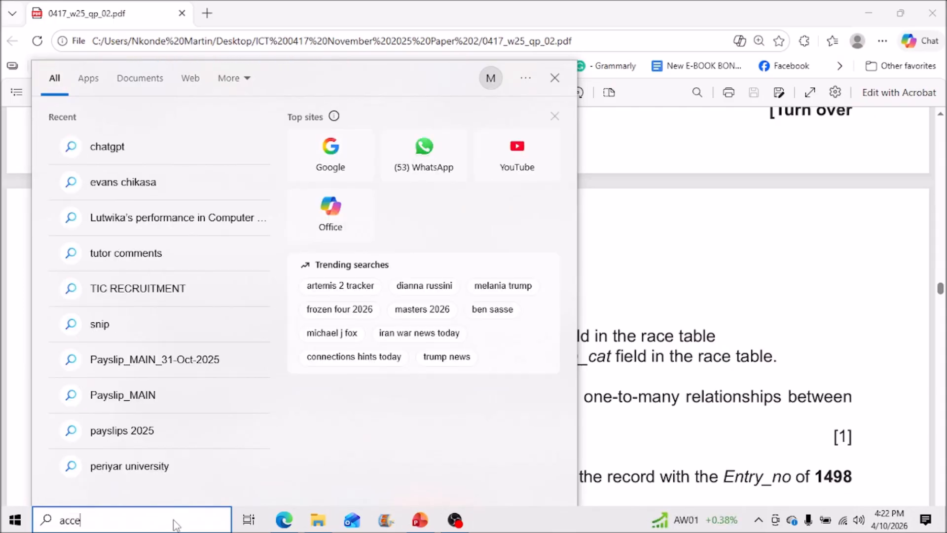
type("ss")
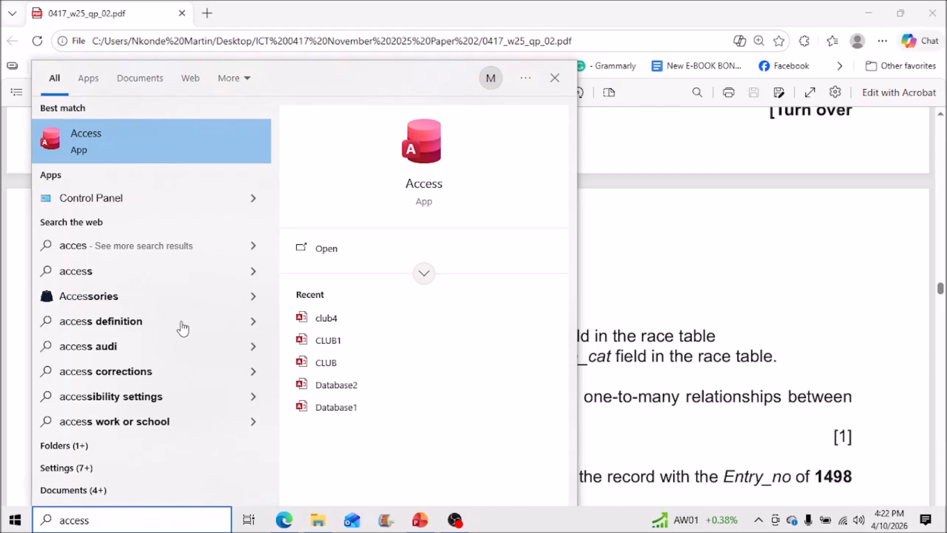
key("Escape")
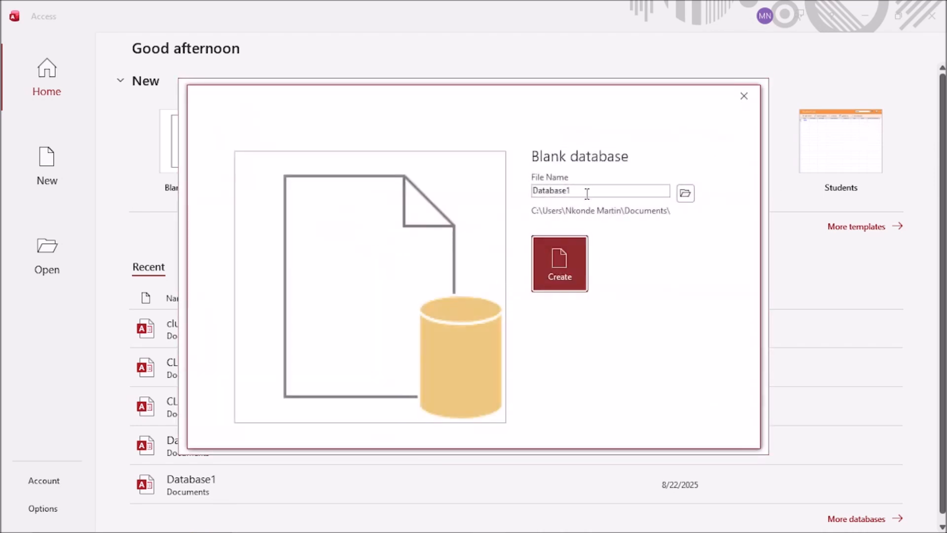
Step: Create a blank database named 'November 2025 Paper 2' and dismiss the Genuine Office notice
double_click(590, 189)
type("Nove")
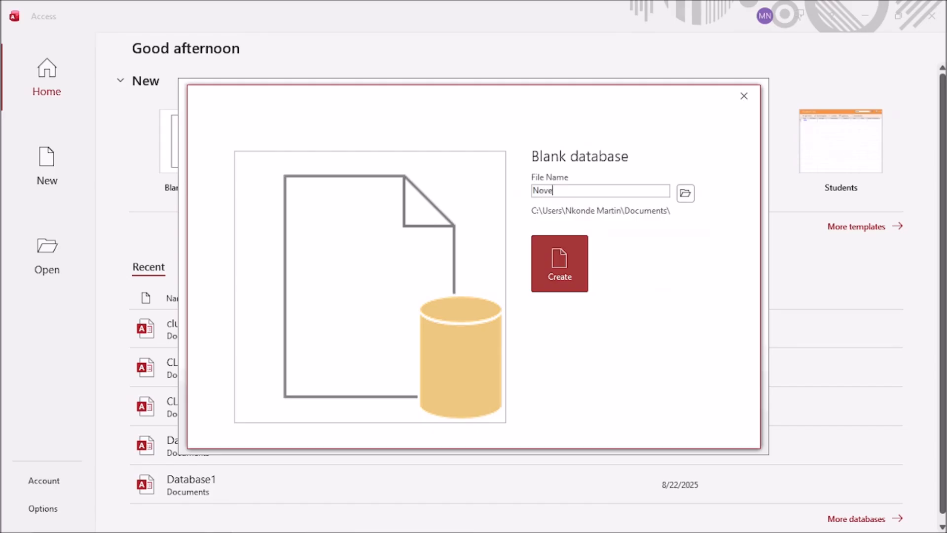
type("mber 2025 Paper 2")
left_click(563, 257)
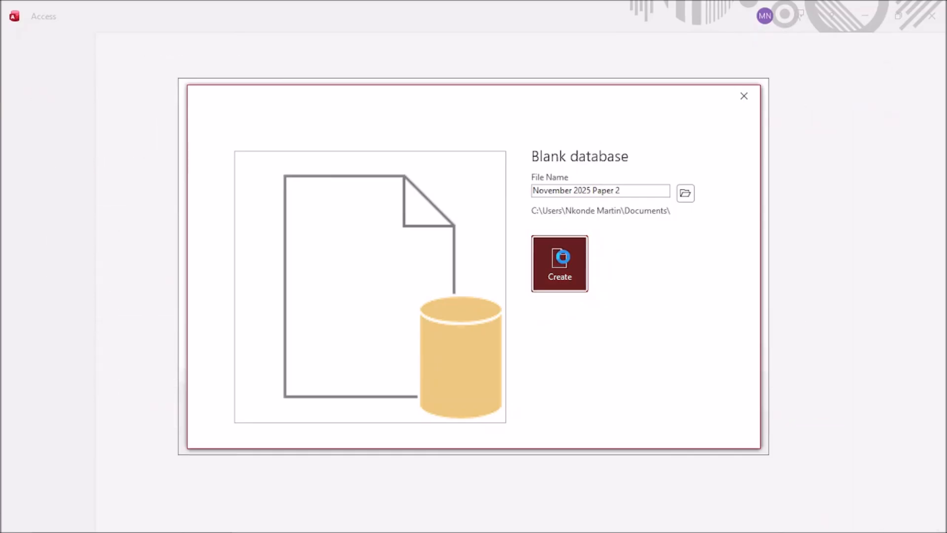
left_click(753, 90)
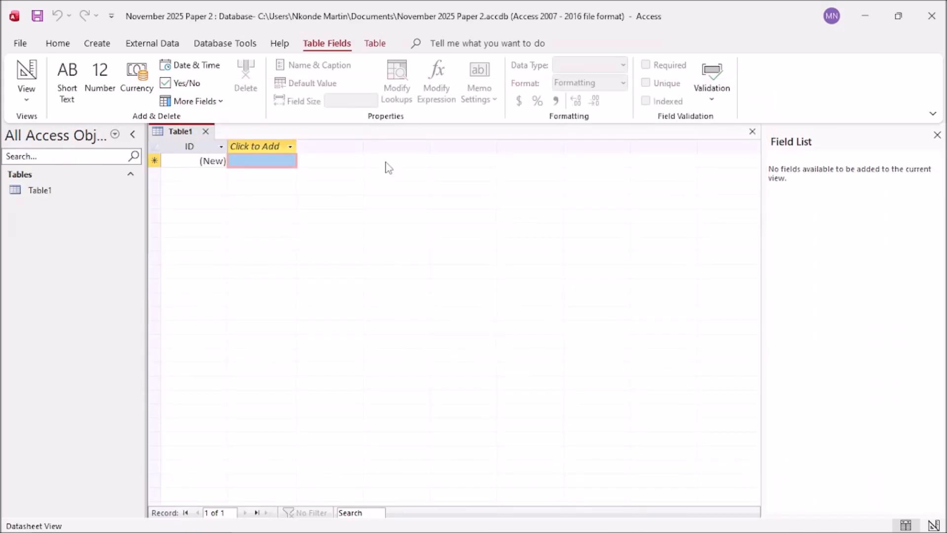
Step: In the exam PDF, underline n2502race.csv in question 15 with ink
left_click(284, 520)
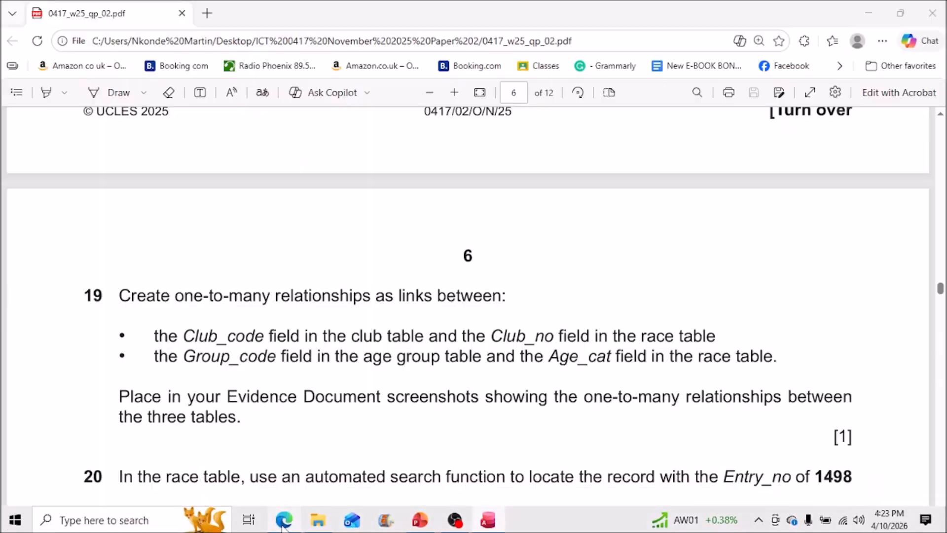
scroll(402, 266, "up", 7)
left_click_drag(941, 285, 941, 260)
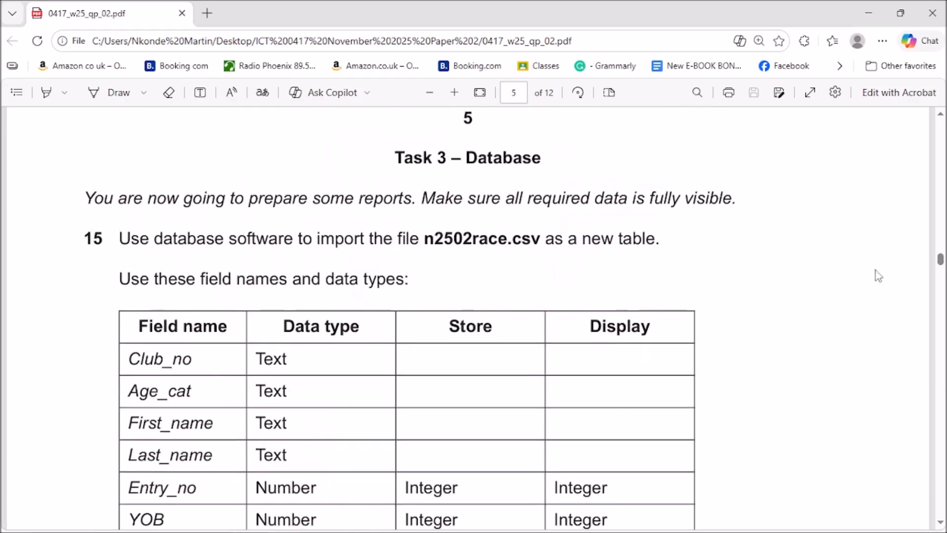
left_click(94, 94)
left_click_drag(423, 249, 536, 250)
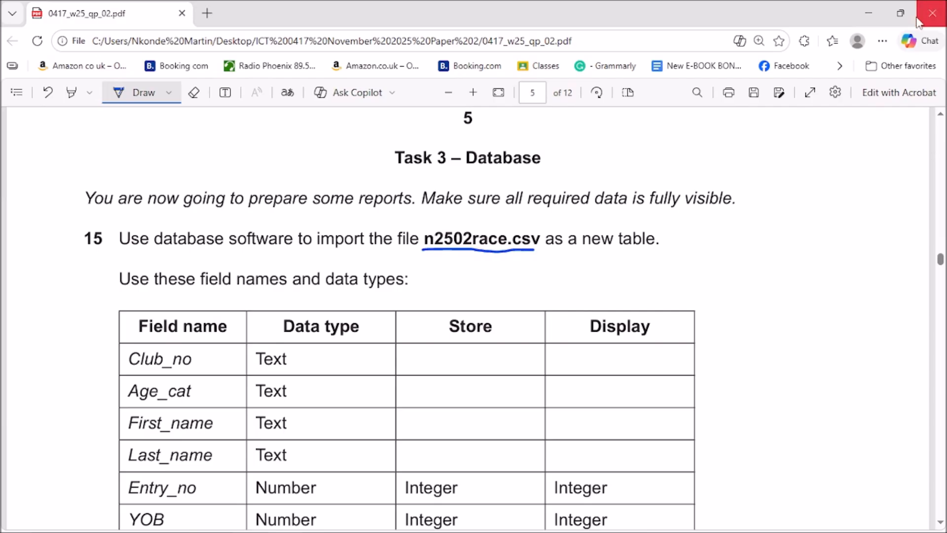
Step: Start a Text File import from Access's External Data, New Data Source menu
left_click(872, 7)
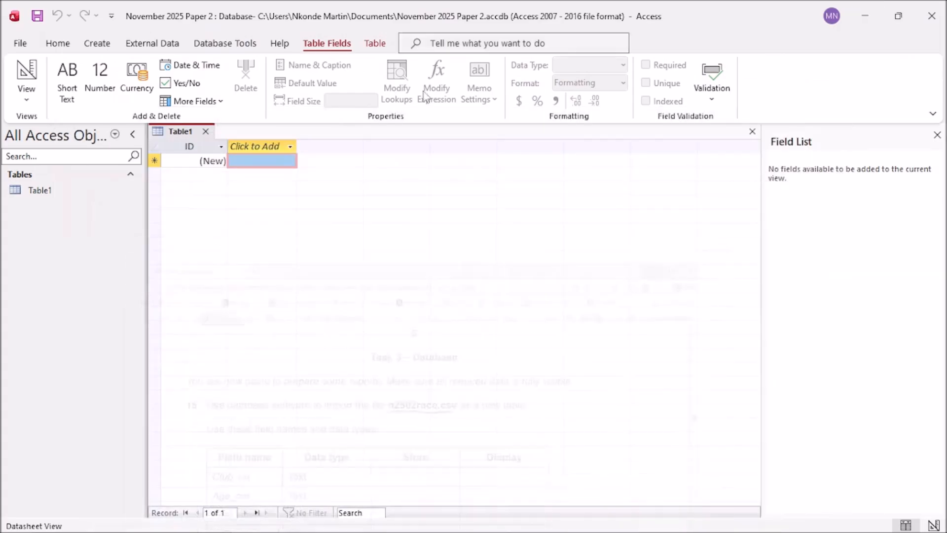
left_click(158, 45)
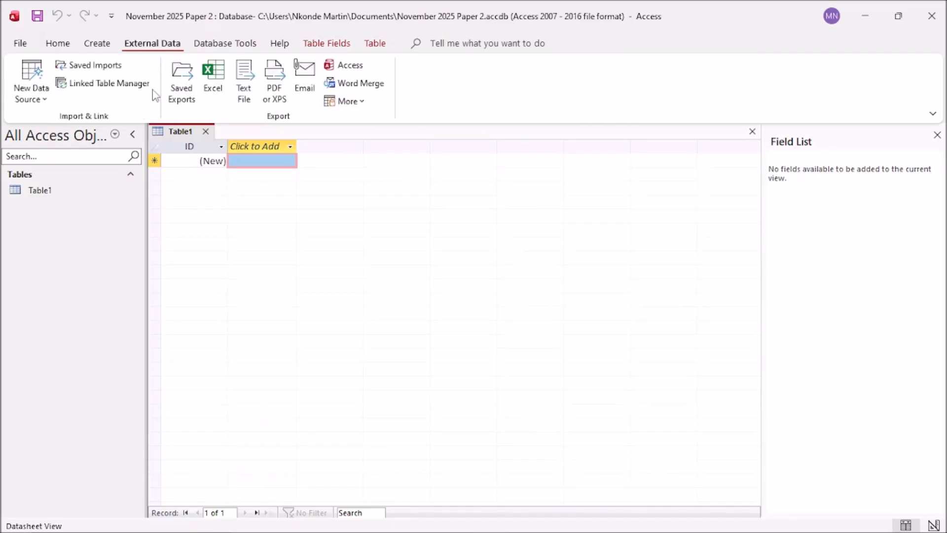
left_click(48, 103)
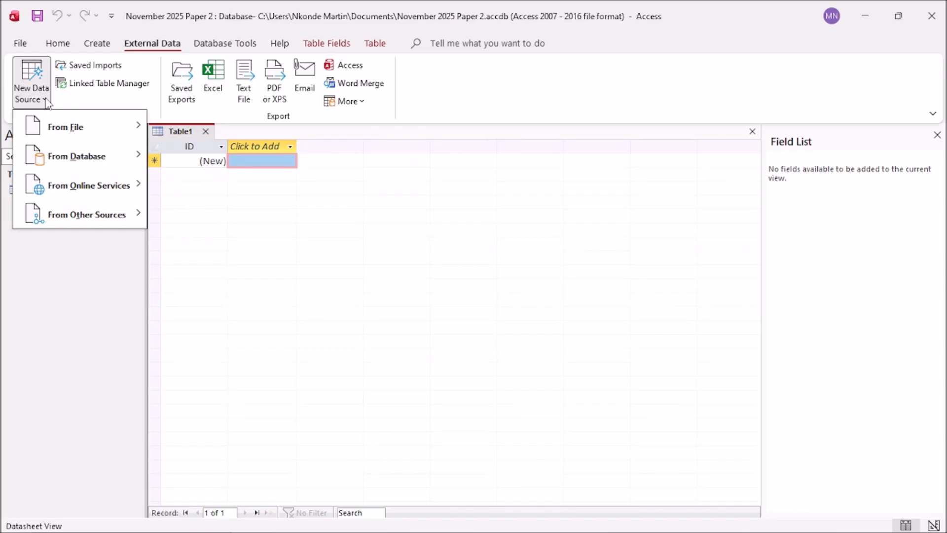
mouse_move(48, 130)
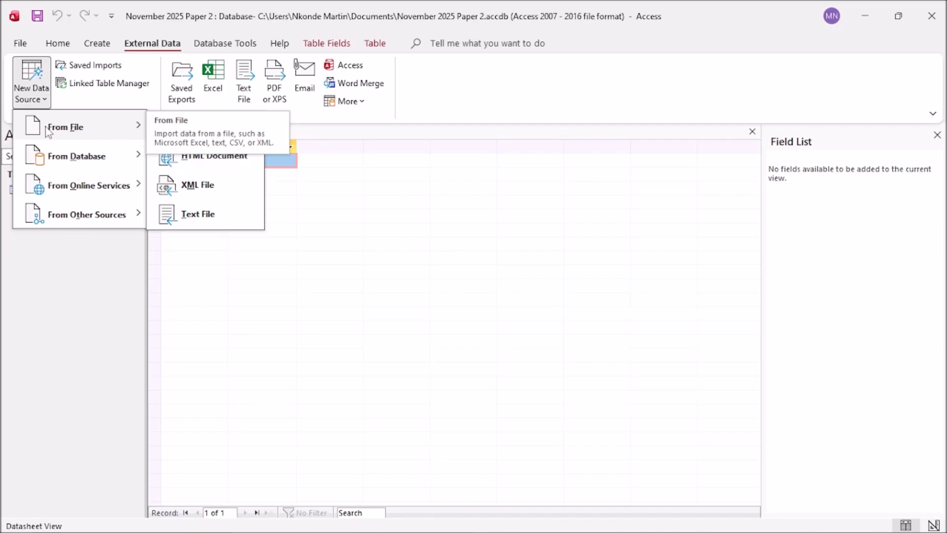
left_click(198, 217)
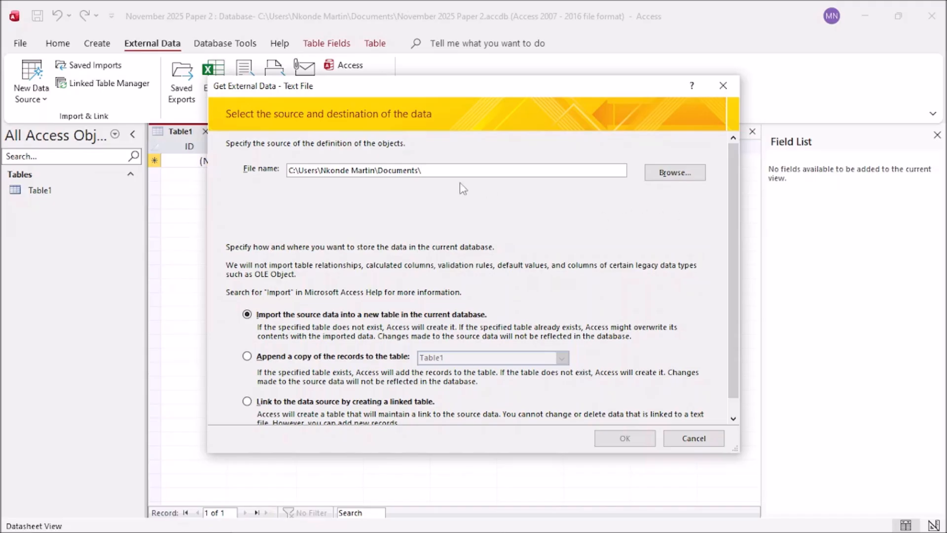
Step: Select n2502race.csv in the Desktop's ICT 0417 November 2025 Paper 2 folder as the source
left_click(669, 177)
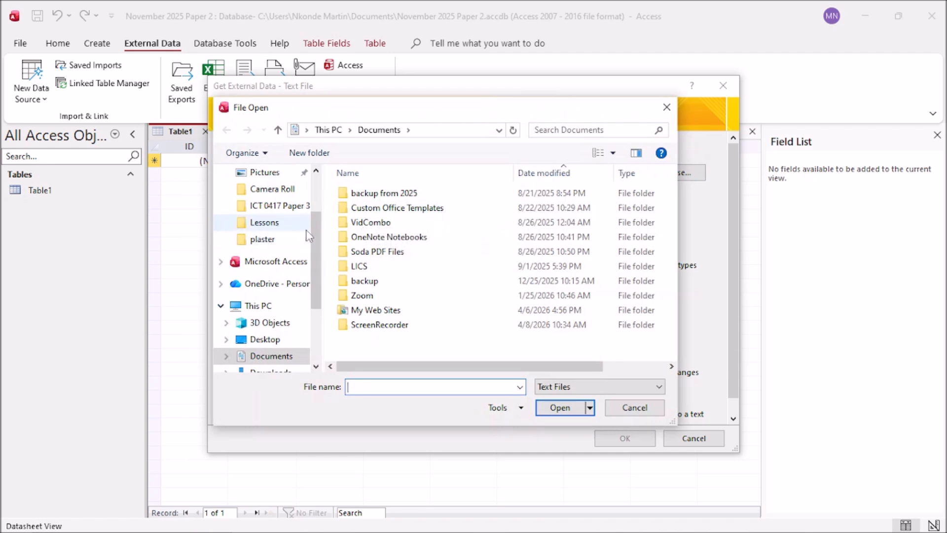
scroll(313, 247, "up", 2)
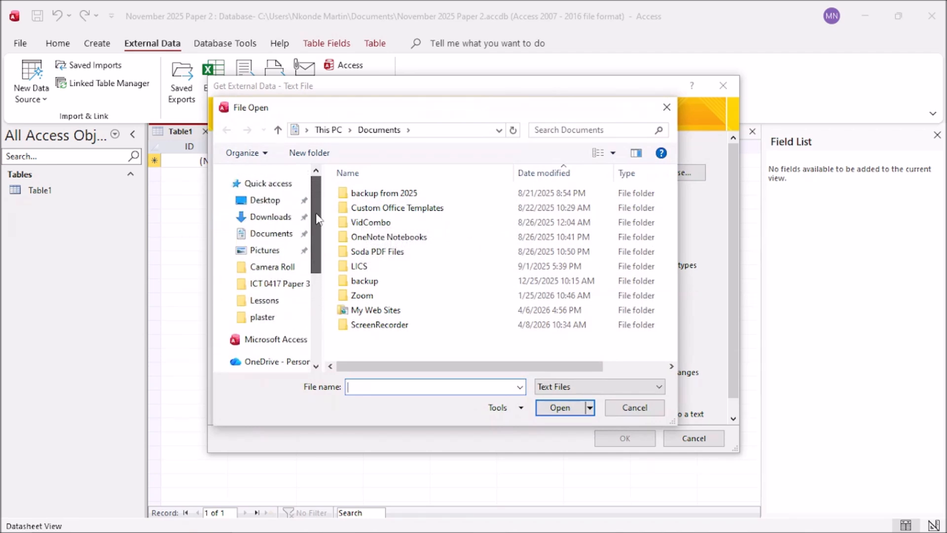
left_click(265, 200)
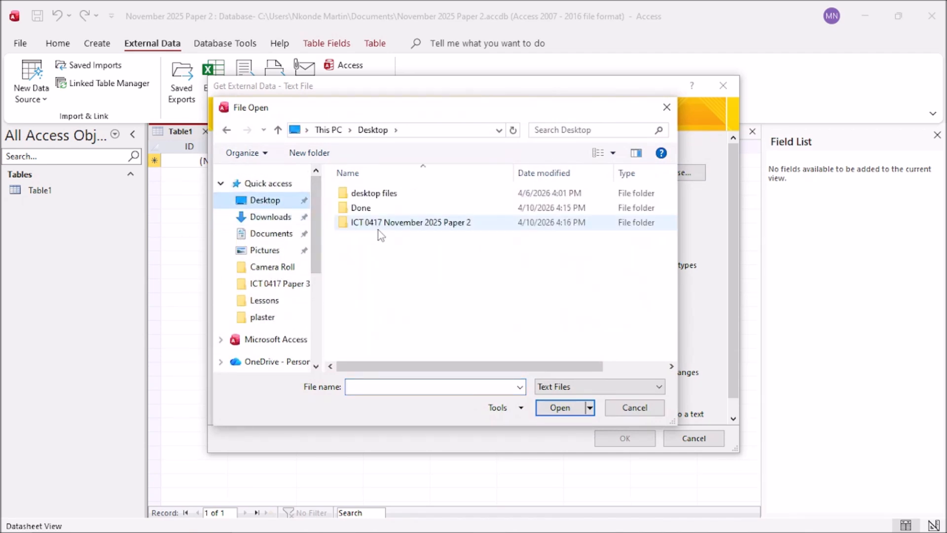
double_click(375, 224)
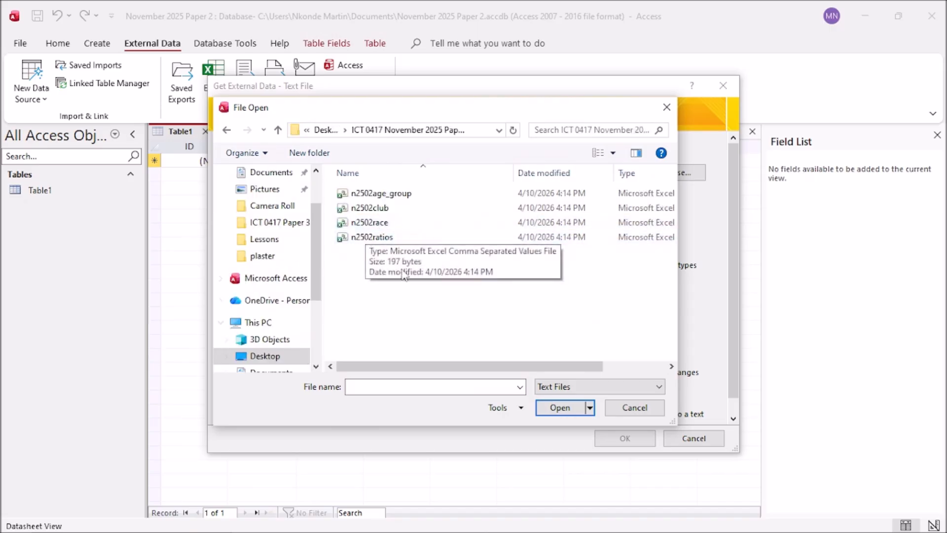
left_click(370, 222)
left_click(563, 408)
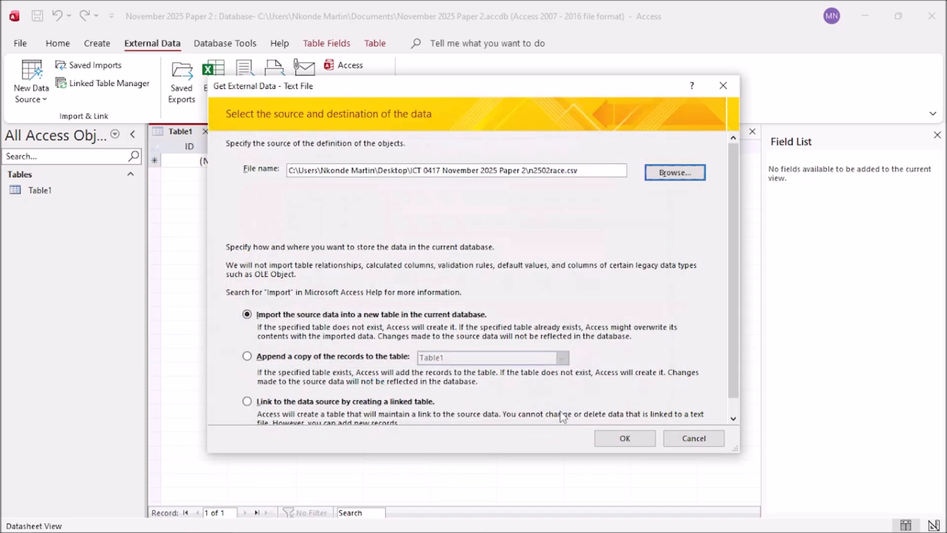
Step: Import as delimited text with First Row Contains Field Names ticked, reaching field options
left_click(622, 438)
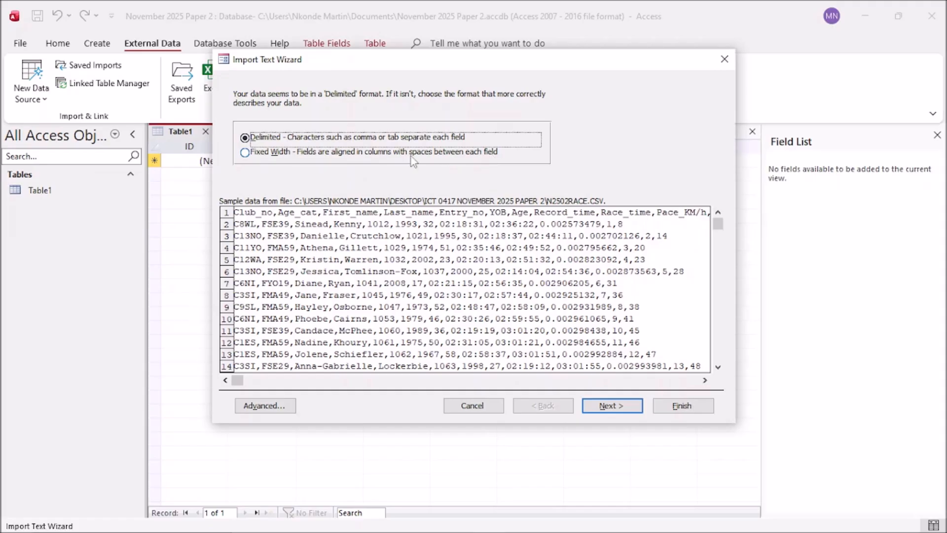
left_click(603, 406)
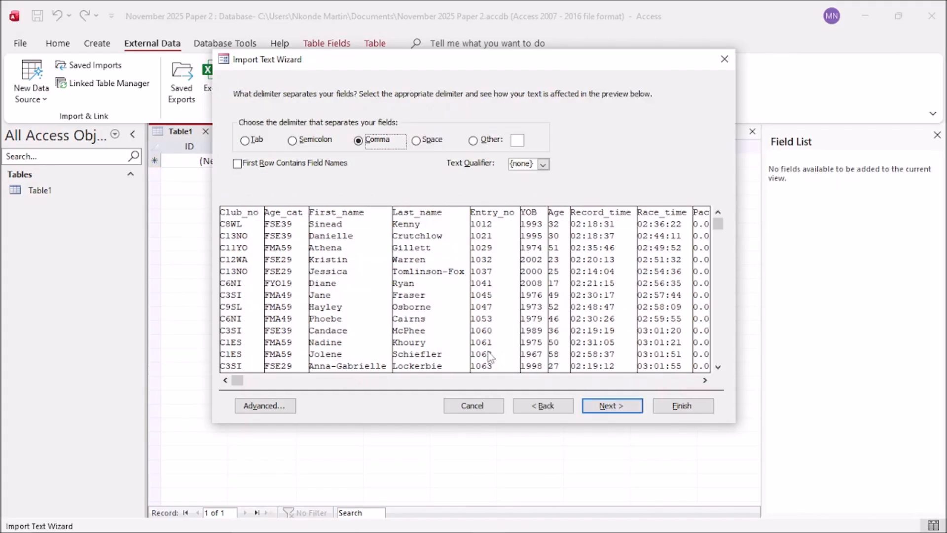
left_click(238, 164)
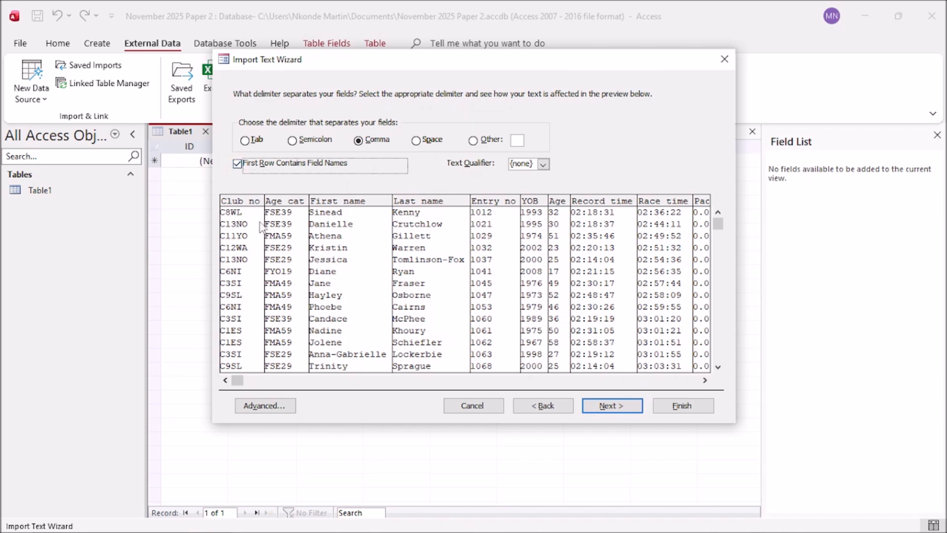
left_click(238, 164)
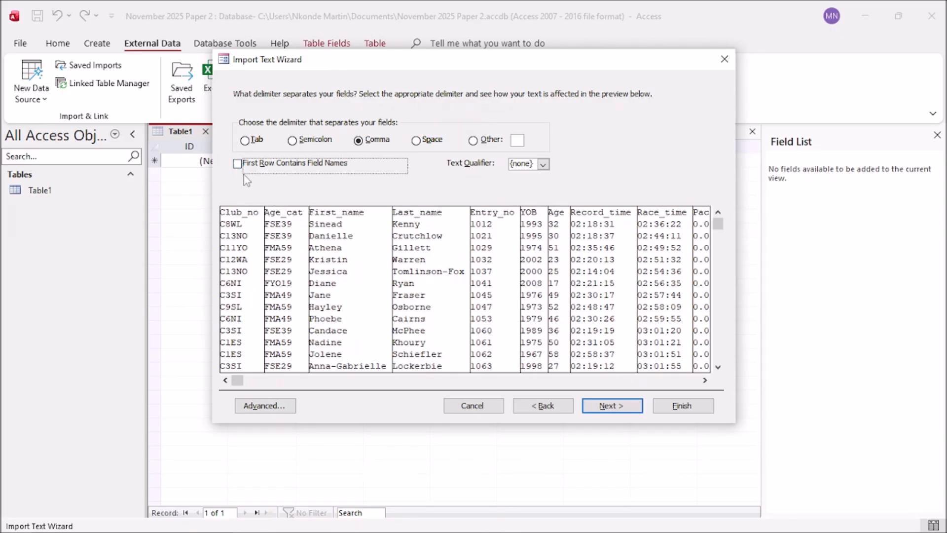
left_click(237, 163)
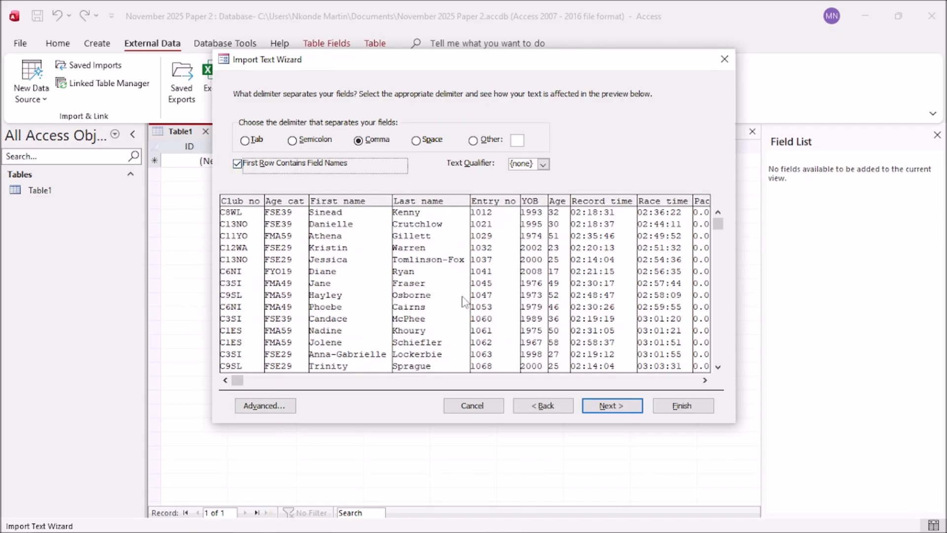
left_click(611, 406)
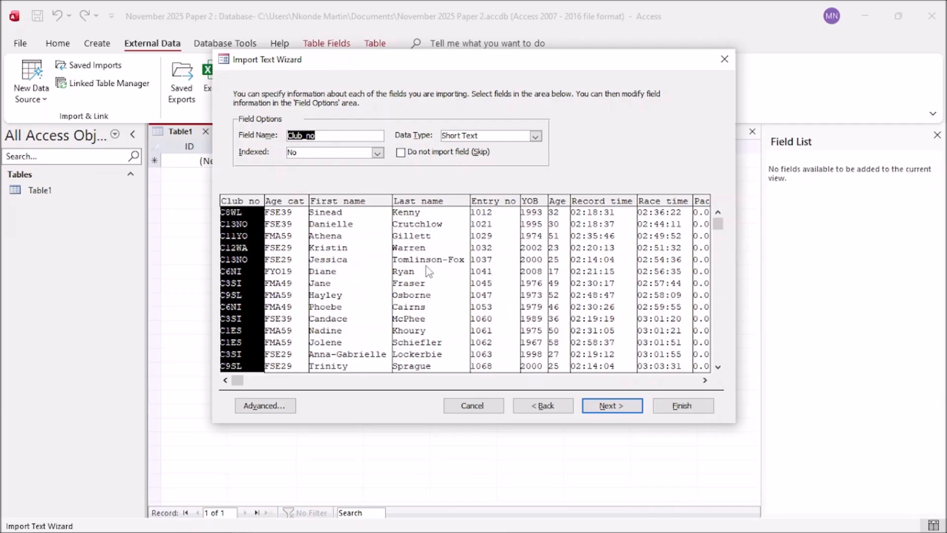
Step: Compare the Age_cat, First_name and Last_name fields with the exam paper's required data types
mouse_move(422, 528)
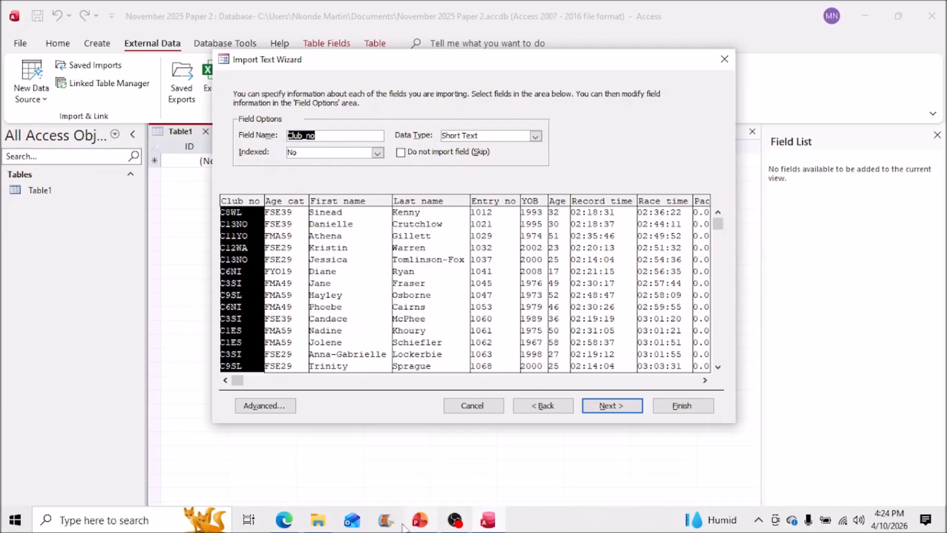
mouse_move(294, 528)
left_click(284, 520)
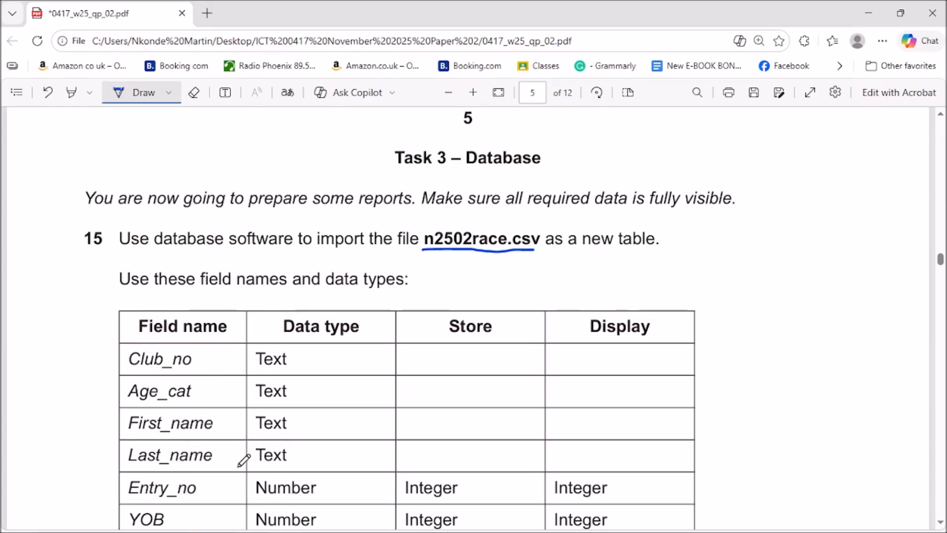
left_click(871, 12)
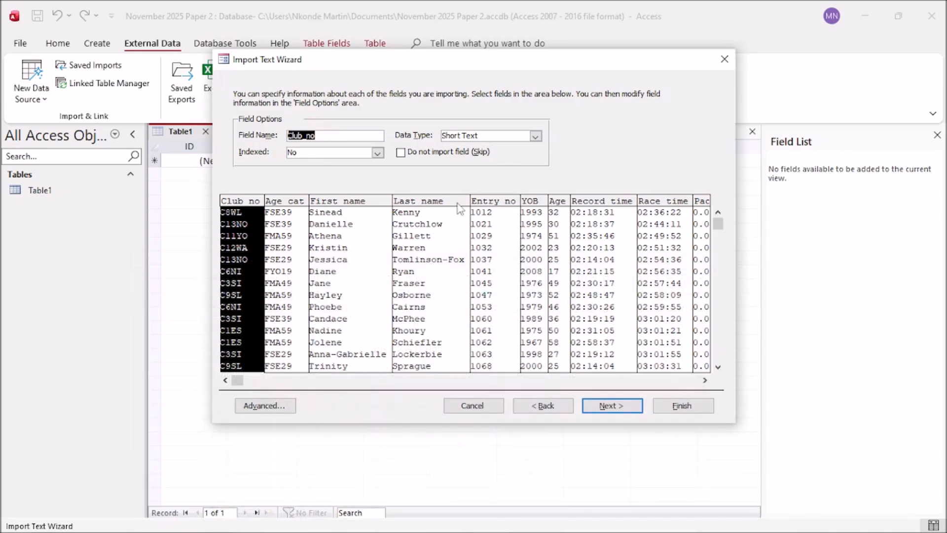
left_click(299, 294)
left_click(363, 306)
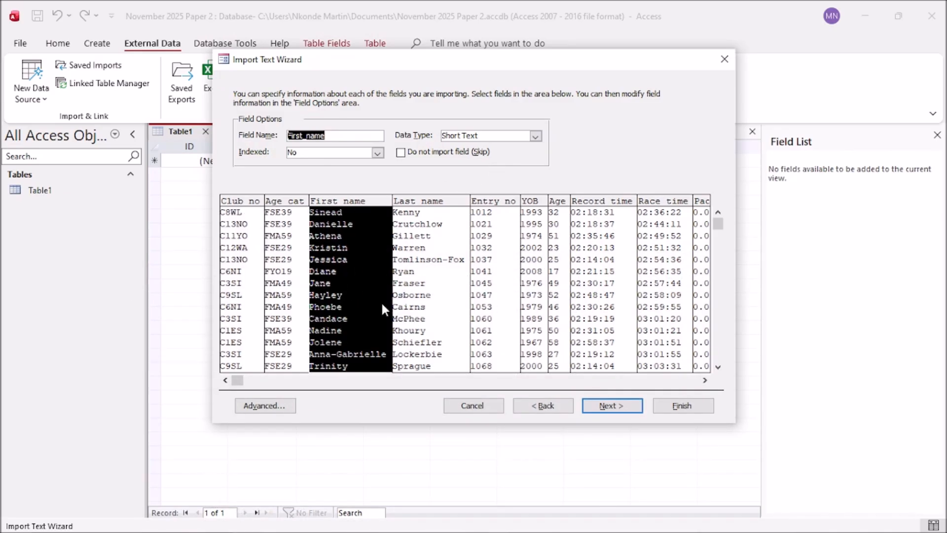
left_click(434, 294)
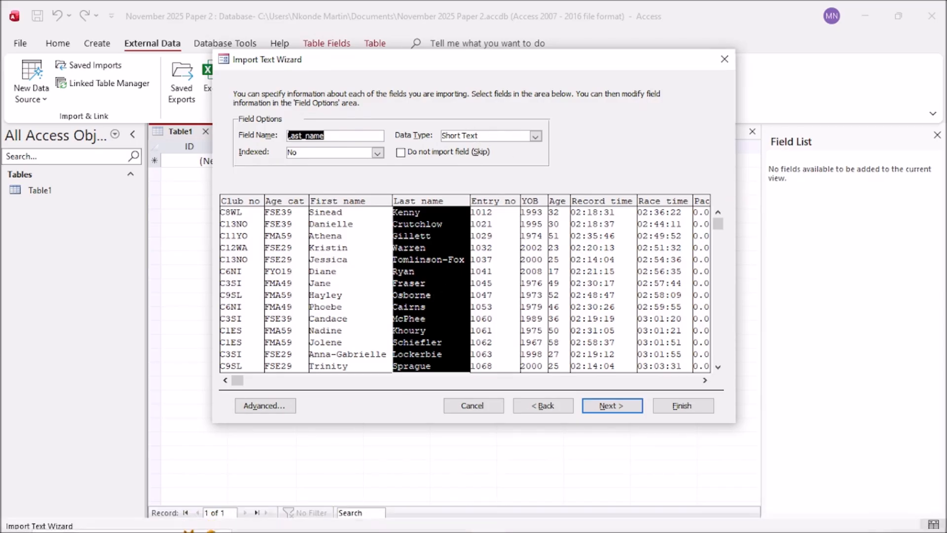
left_click(294, 528)
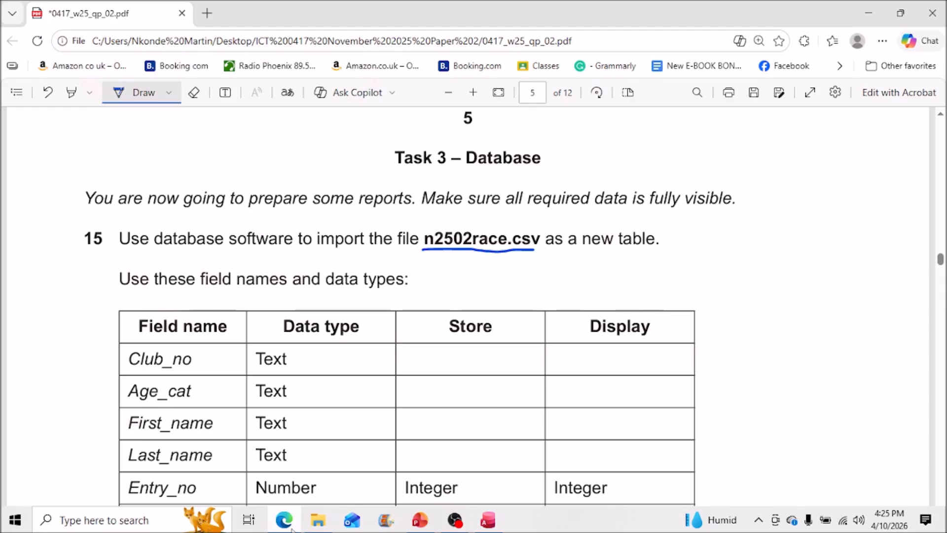
scroll(402, 417, "down", 4)
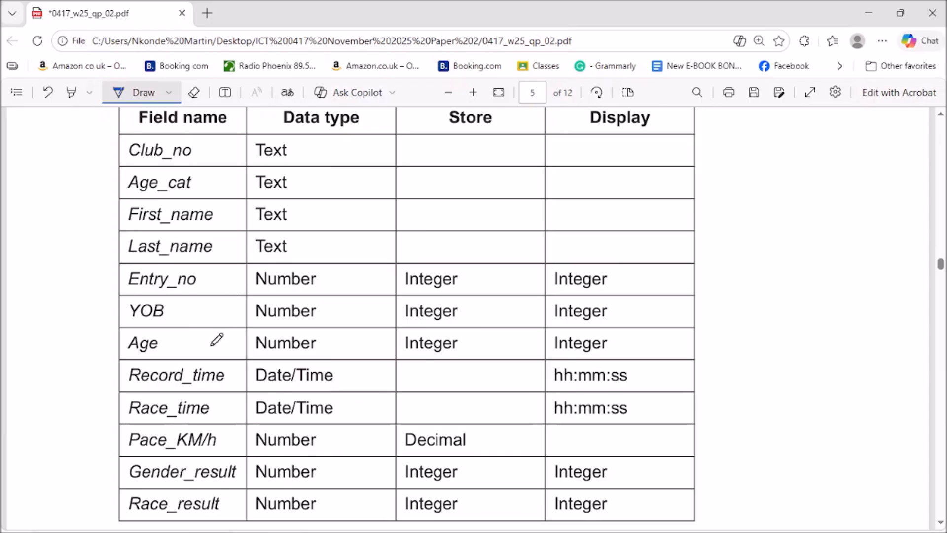
left_click(869, 11)
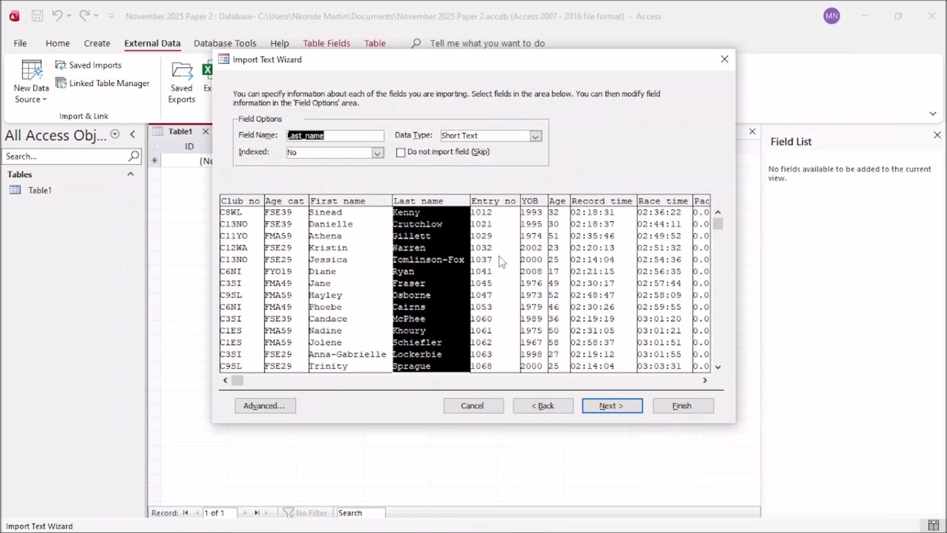
Step: Set the Entry_no, YOB and Age fields to the Integer data type
left_click(501, 261)
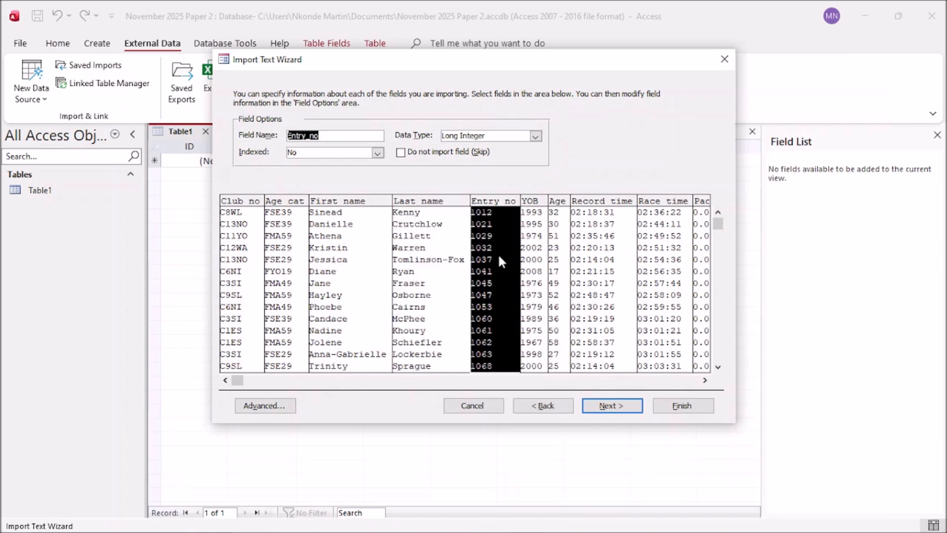
left_click(535, 136)
left_click(480, 168)
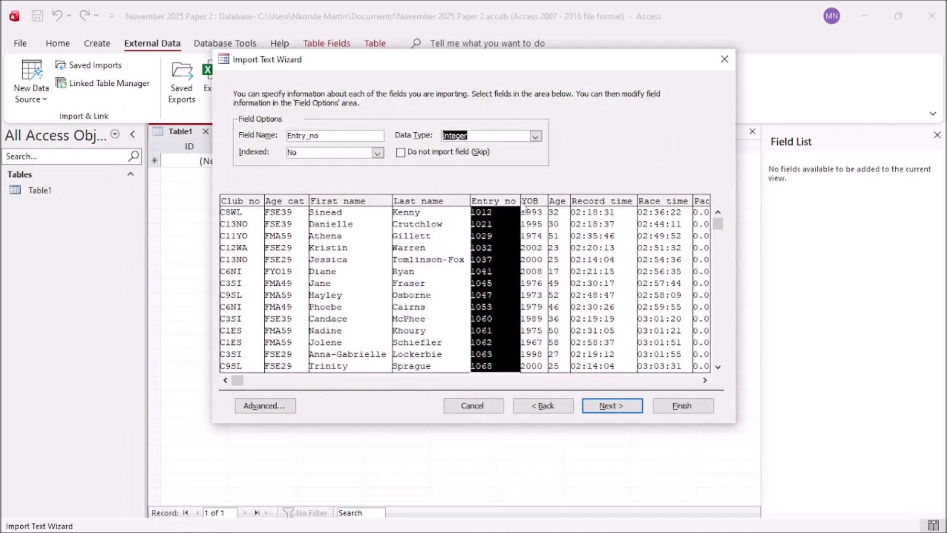
left_click(537, 232)
left_click(535, 136)
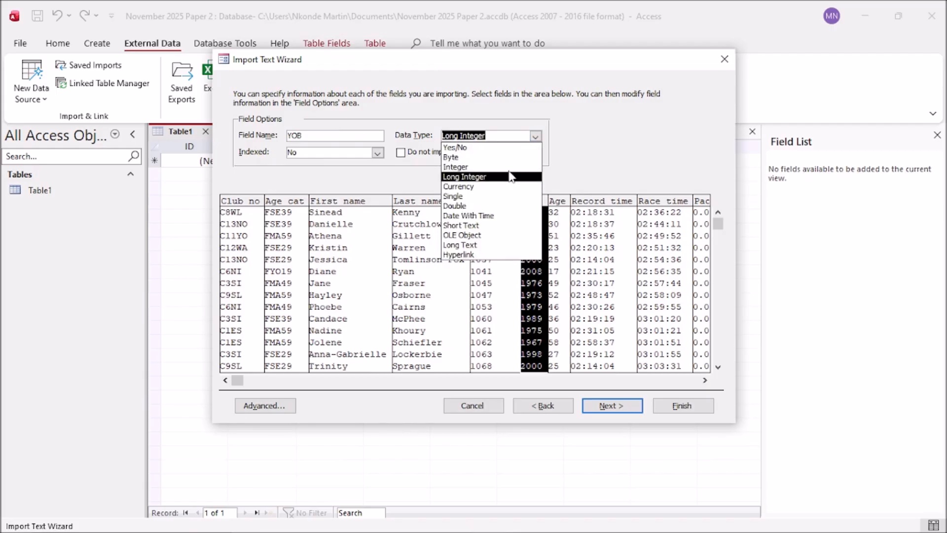
left_click(510, 168)
left_click(565, 242)
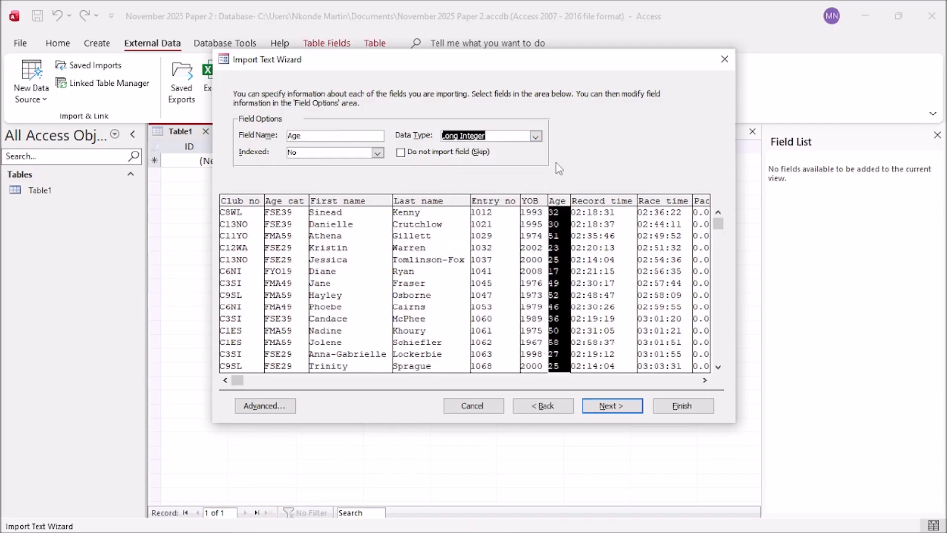
left_click(535, 135)
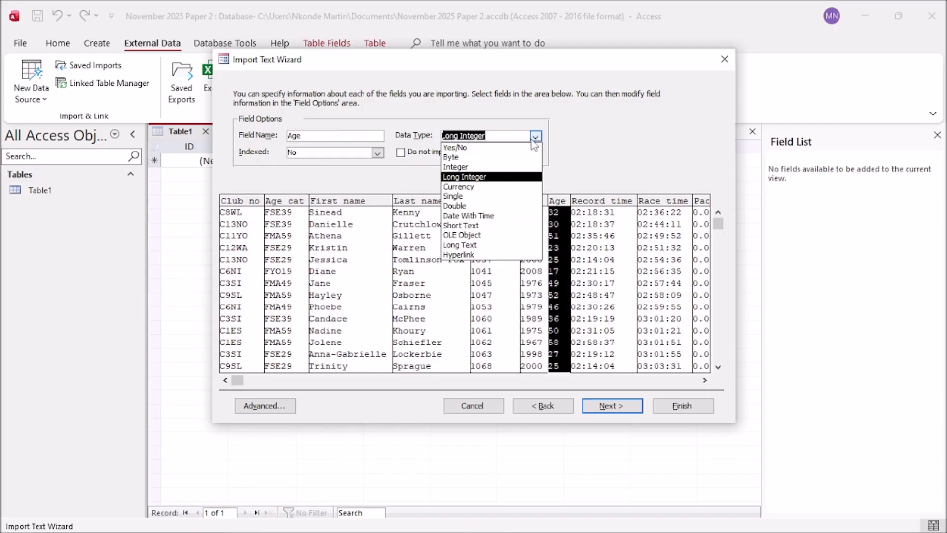
left_click(511, 167)
left_click(532, 269)
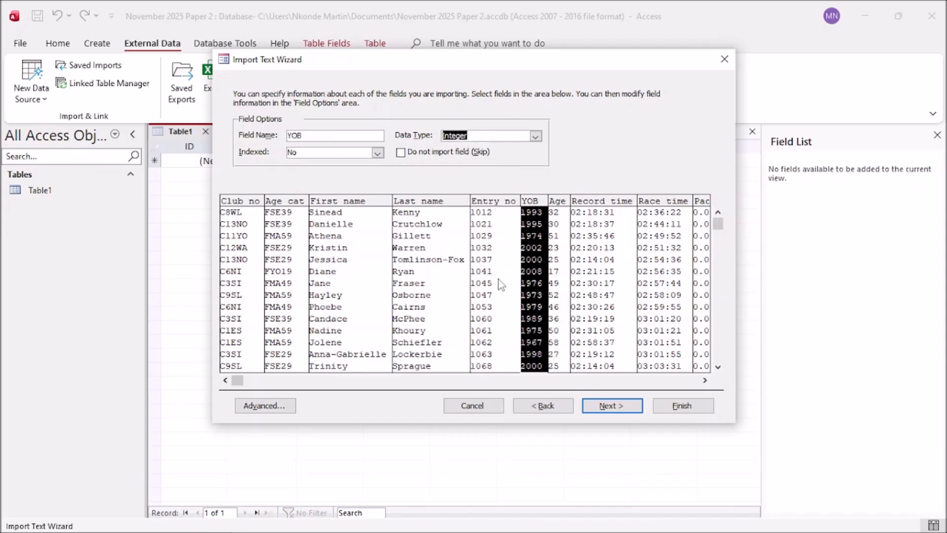
left_click(497, 277)
left_click(535, 279)
left_click(556, 274)
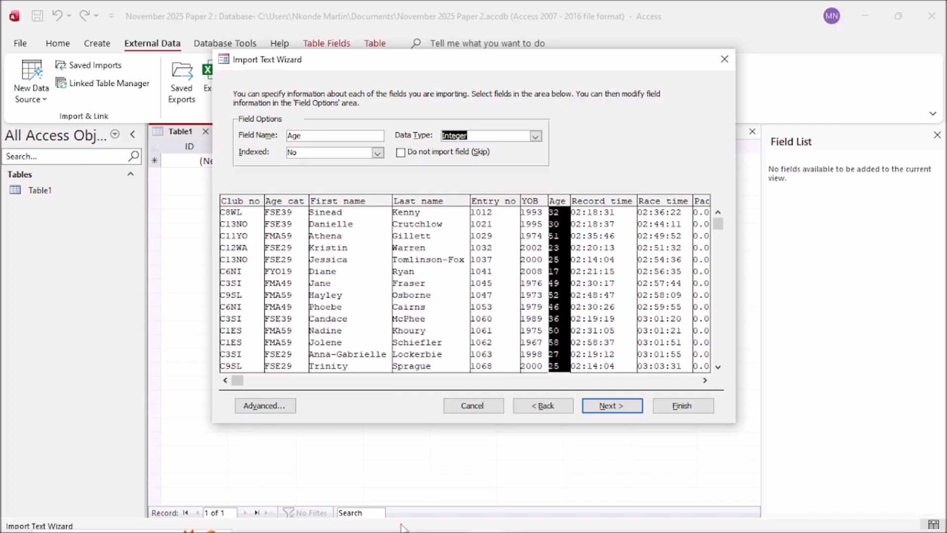
Step: Mark the hh:mm:ss display formats on the exam paper
mouse_move(391, 530)
left_click(284, 522)
scroll(482, 393, "down", 4)
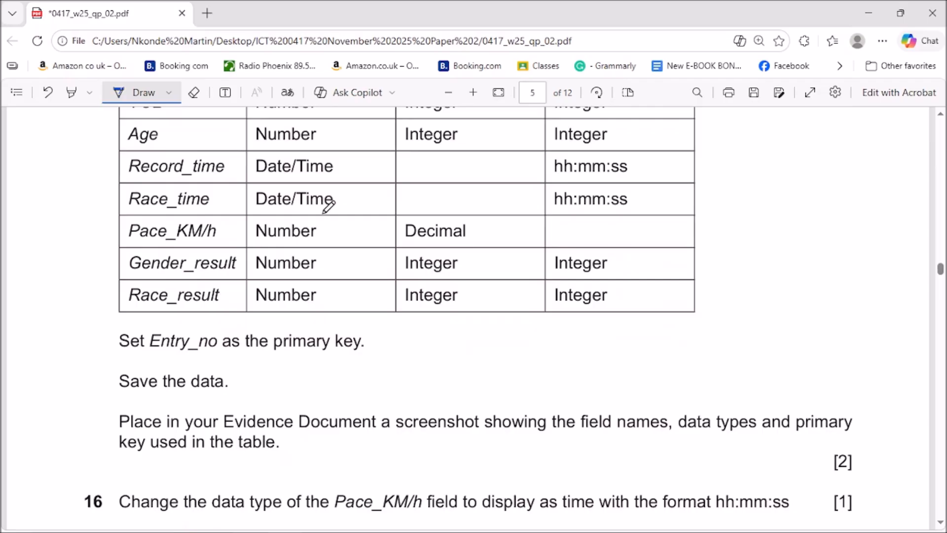
scroll(324, 211, "up", 2)
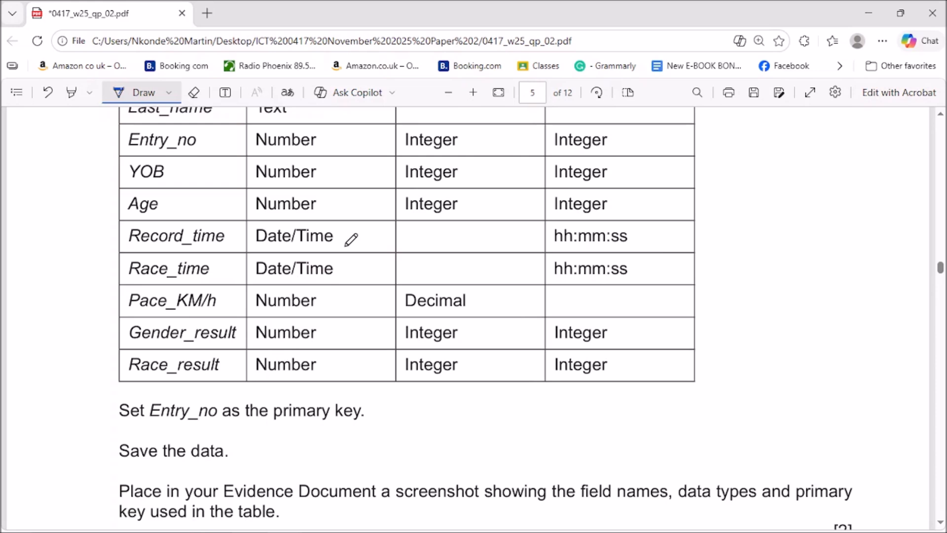
mouse_move(645, 222)
left_mouse_down()
mouse_move(661, 222)
mouse_move(648, 285)
left_mouse_up()
mouse_move(561, 222)
left_mouse_down()
mouse_move(546, 223)
mouse_move(542, 280)
mouse_move(563, 283)
left_mouse_up()
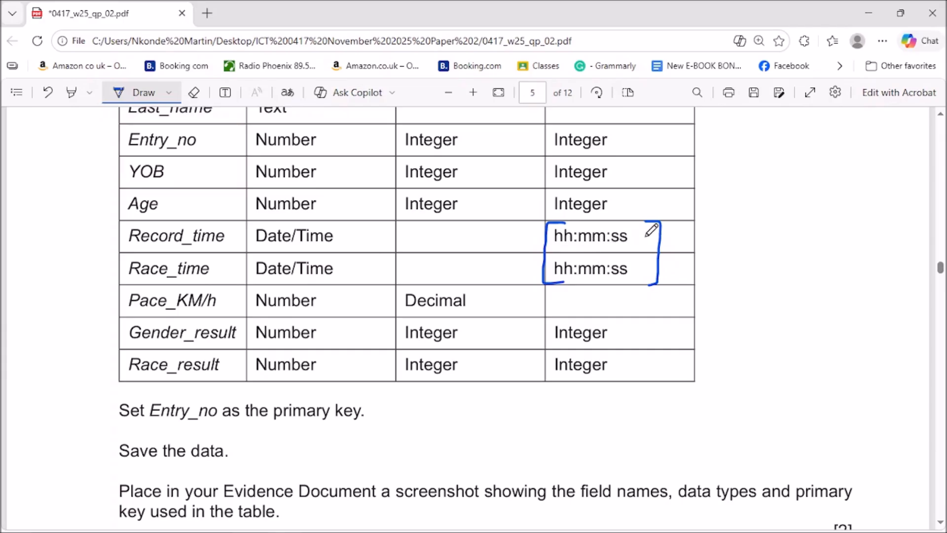
left_click(868, 11)
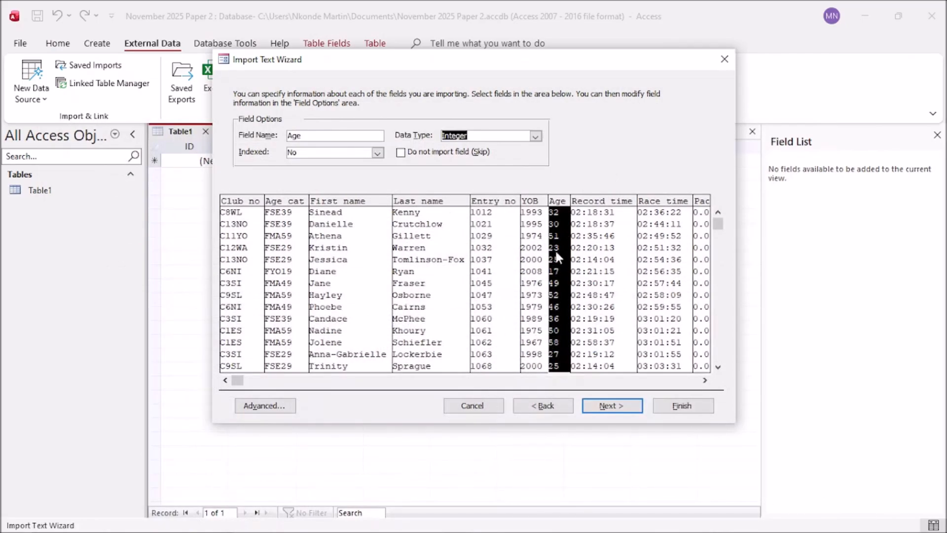
Step: Review the Record_time, Race_time and Pace_KM/h fields against the exam paper
left_click(605, 262)
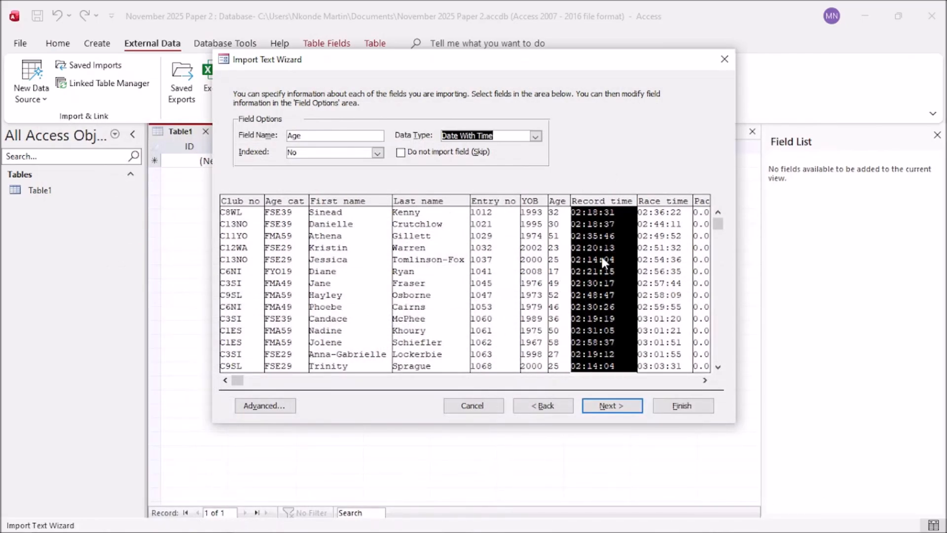
left_click(660, 268)
left_click(705, 380)
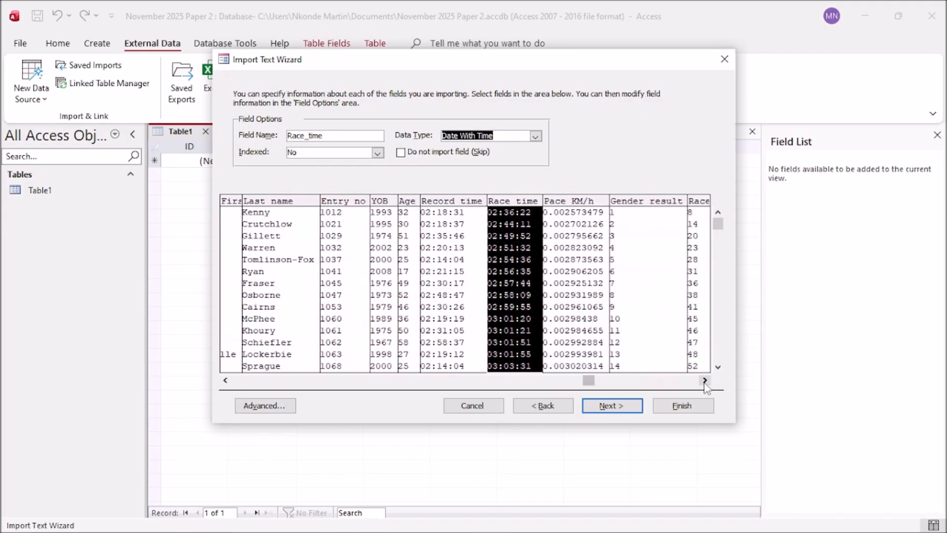
mouse_move(312, 528)
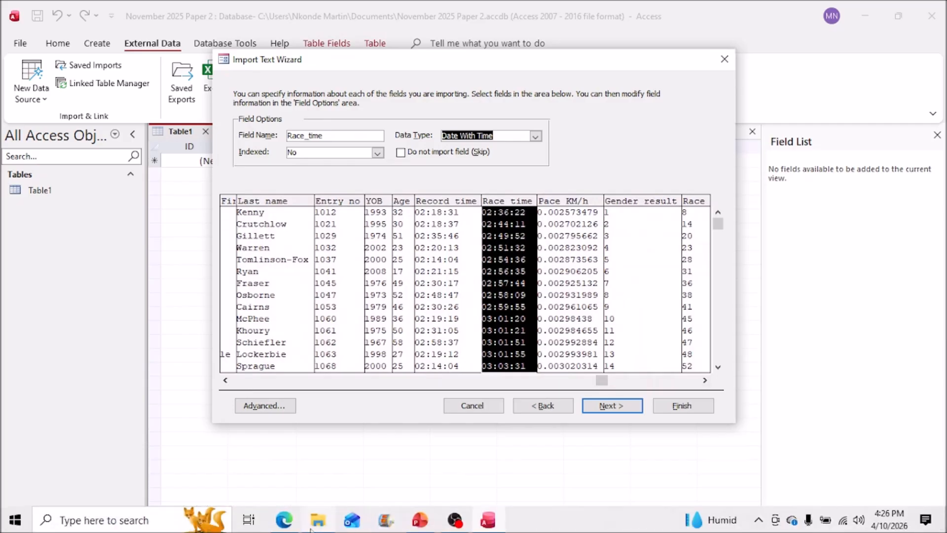
left_click(284, 520)
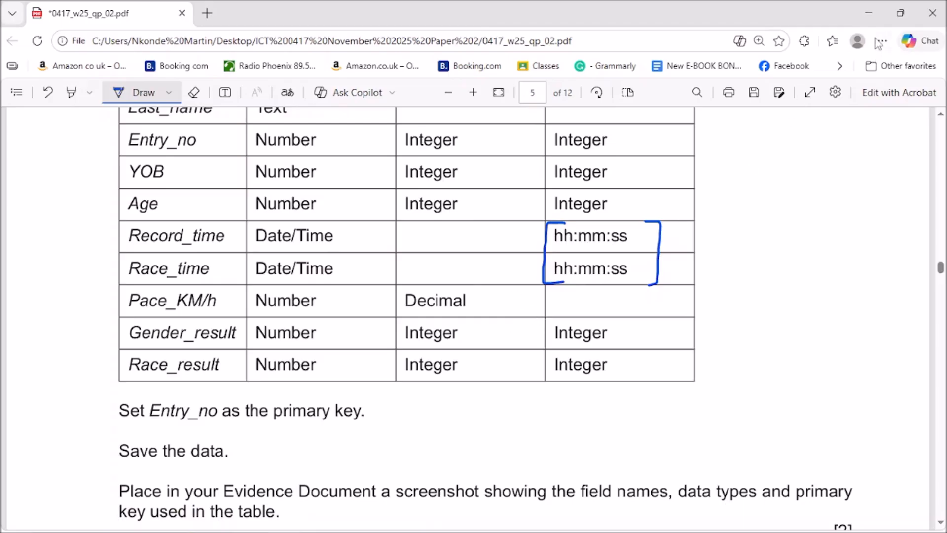
left_click(870, 12)
left_click(588, 296)
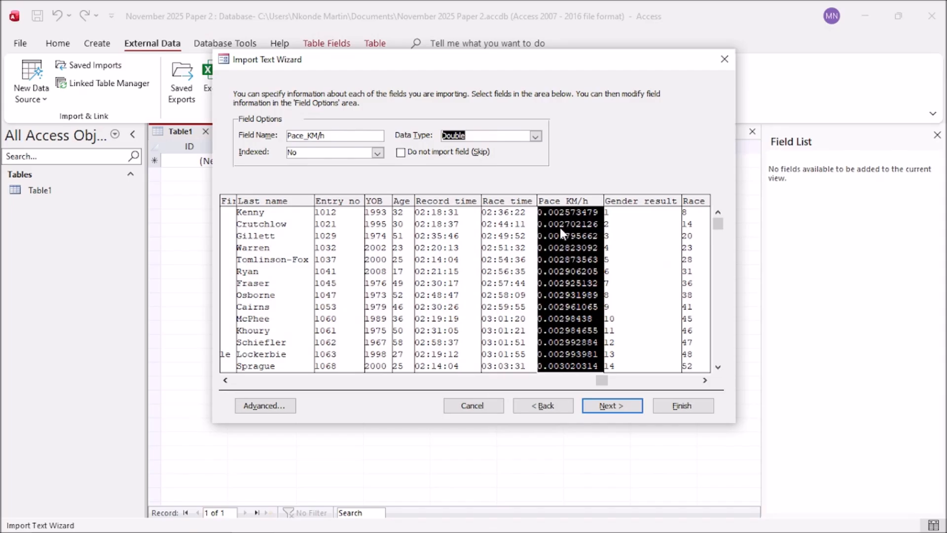
mouse_move(323, 532)
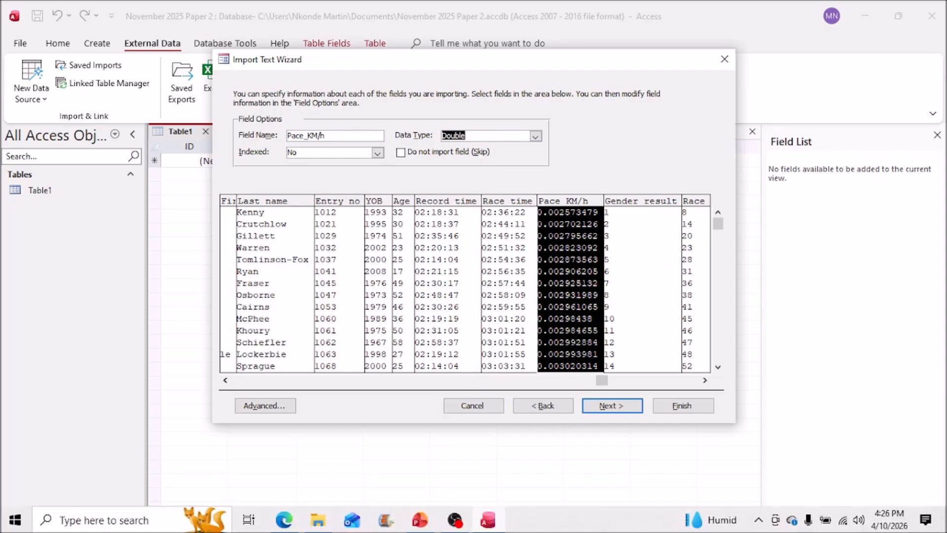
left_click(291, 524)
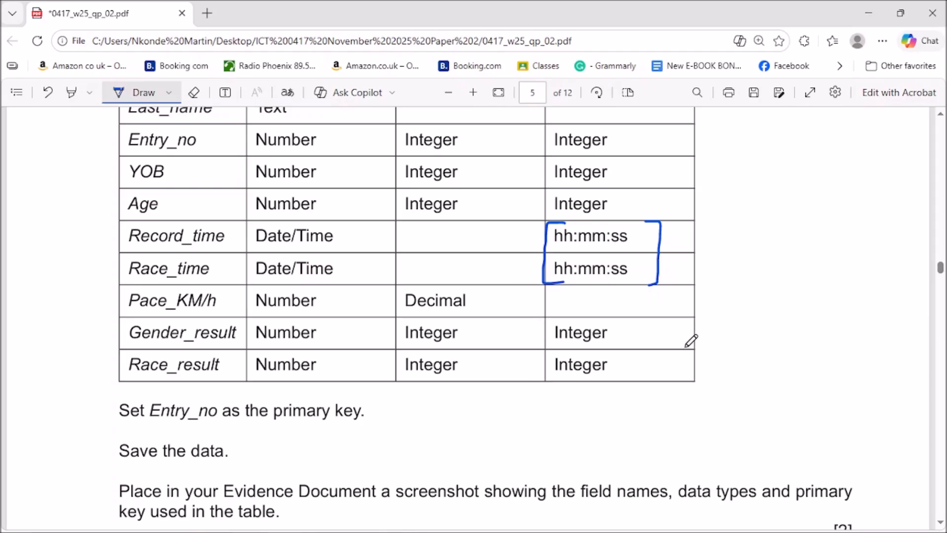
left_click(869, 13)
Step: Set the Gender_result and Race_result fields to Integer, then open the import specification
left_click(635, 309)
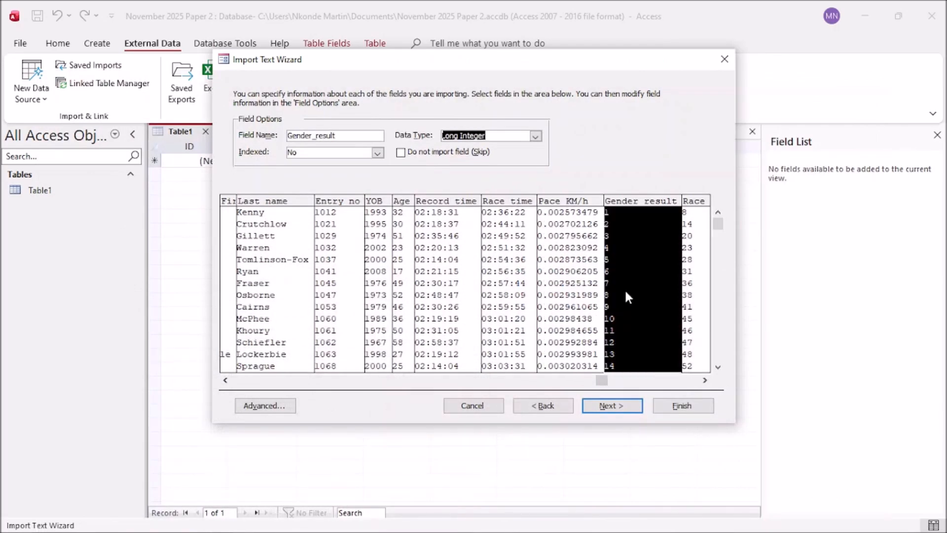
left_click(535, 136)
left_click(481, 167)
left_click(697, 335)
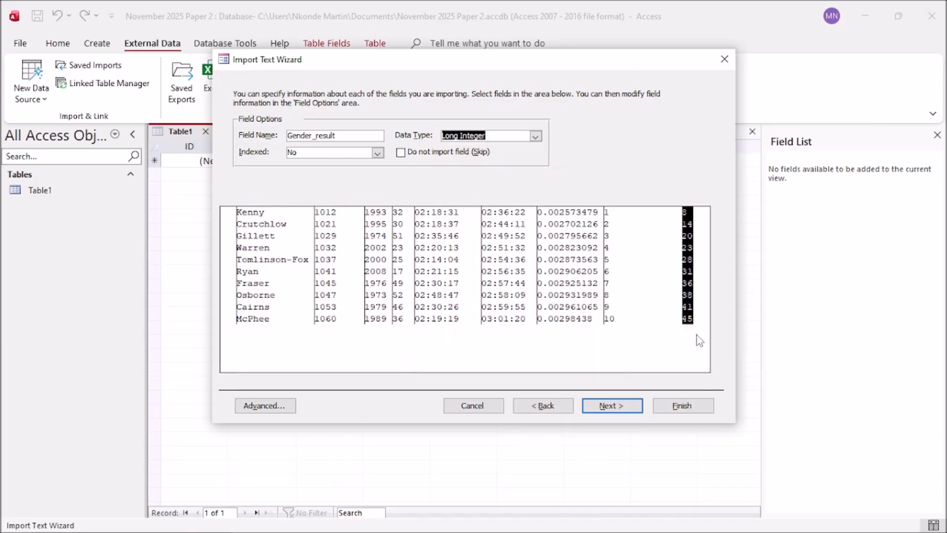
left_click(535, 136)
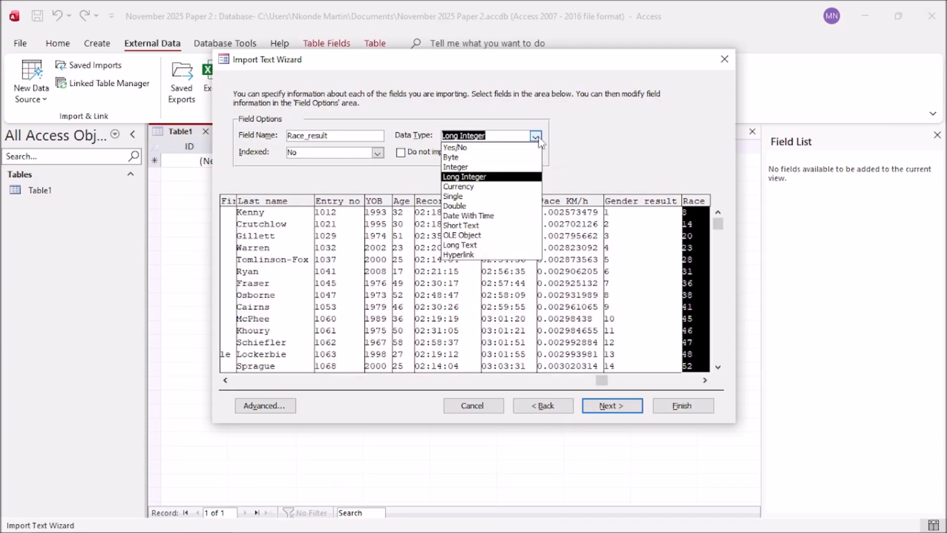
left_click(478, 167)
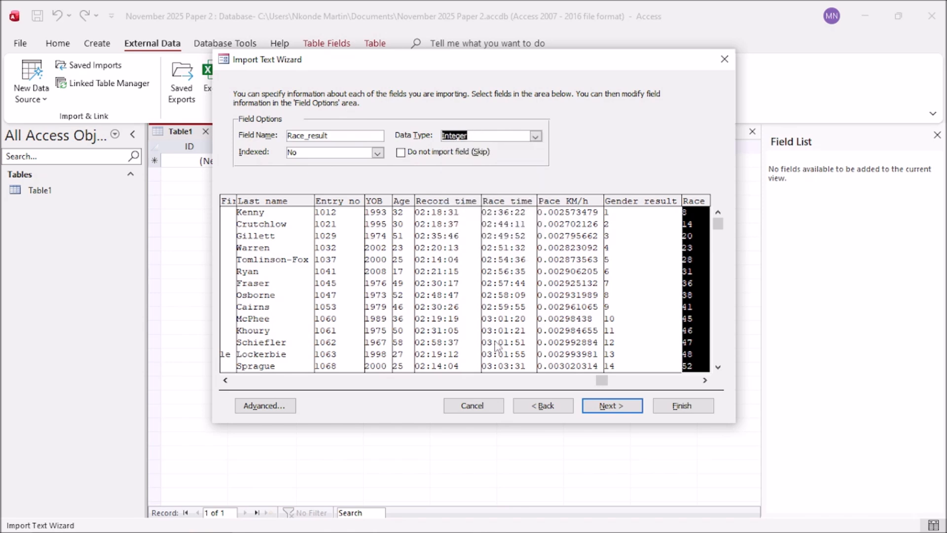
left_click(705, 380)
left_click(705, 380)
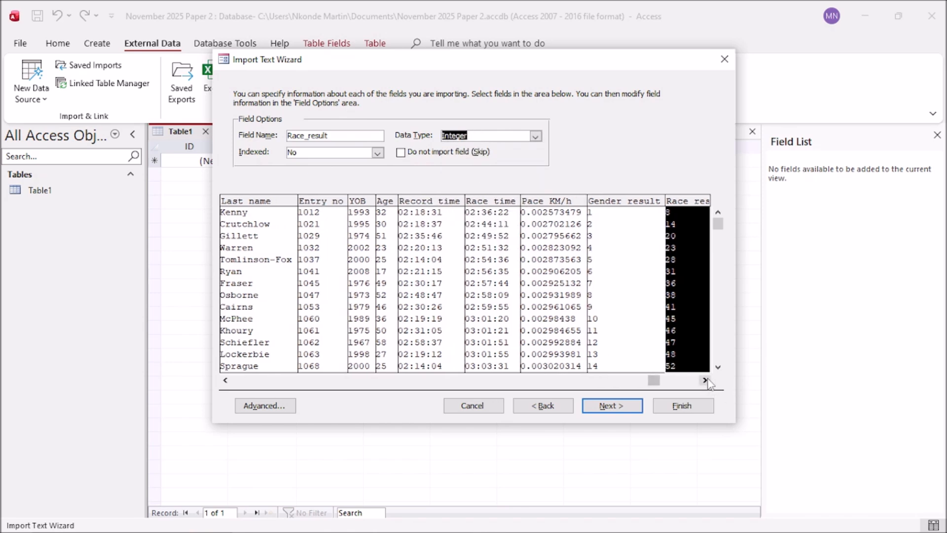
left_click(705, 380)
left_click(271, 407)
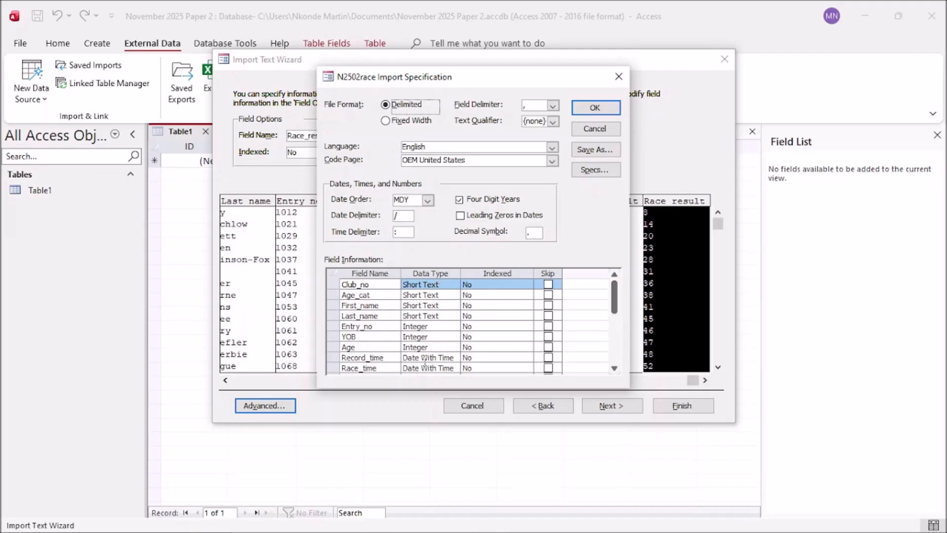
left_click_drag(618, 300, 616, 321)
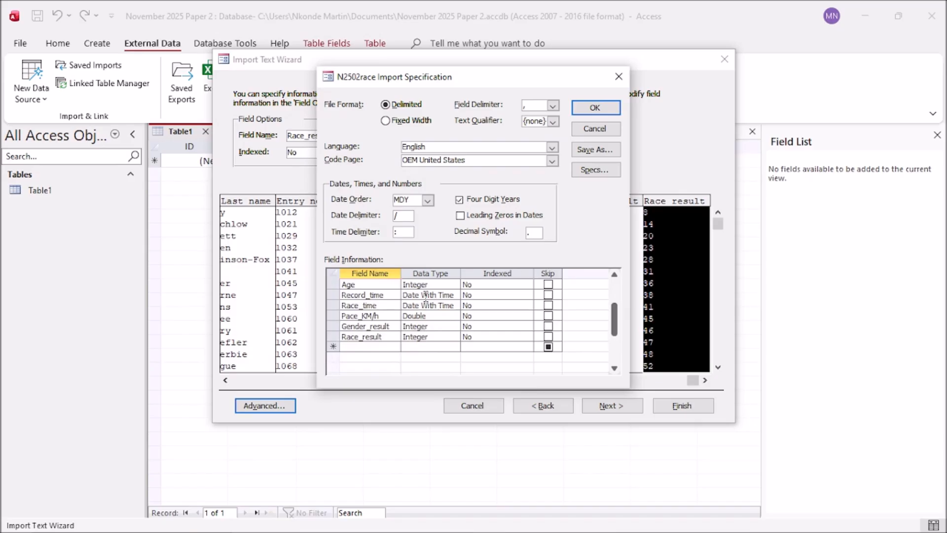
left_click_drag(616, 329, 620, 300)
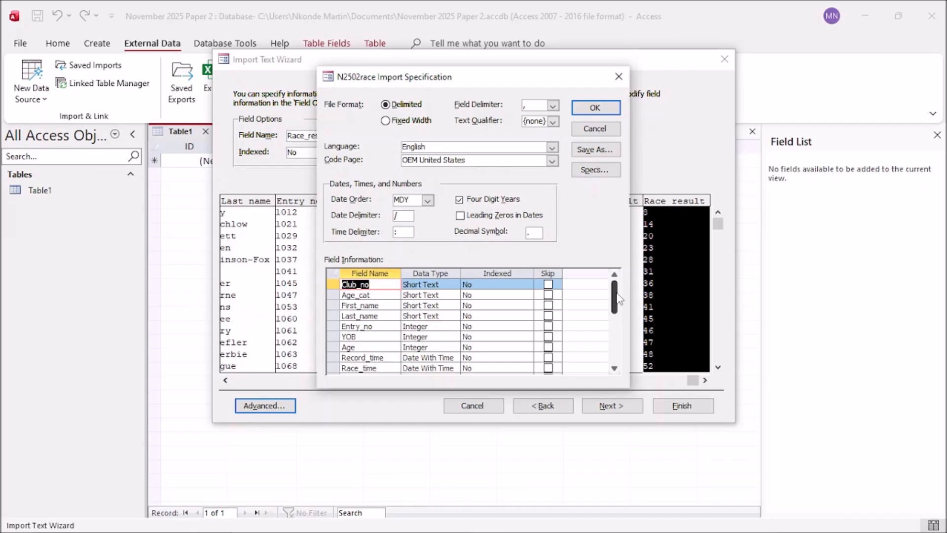
left_click(582, 106)
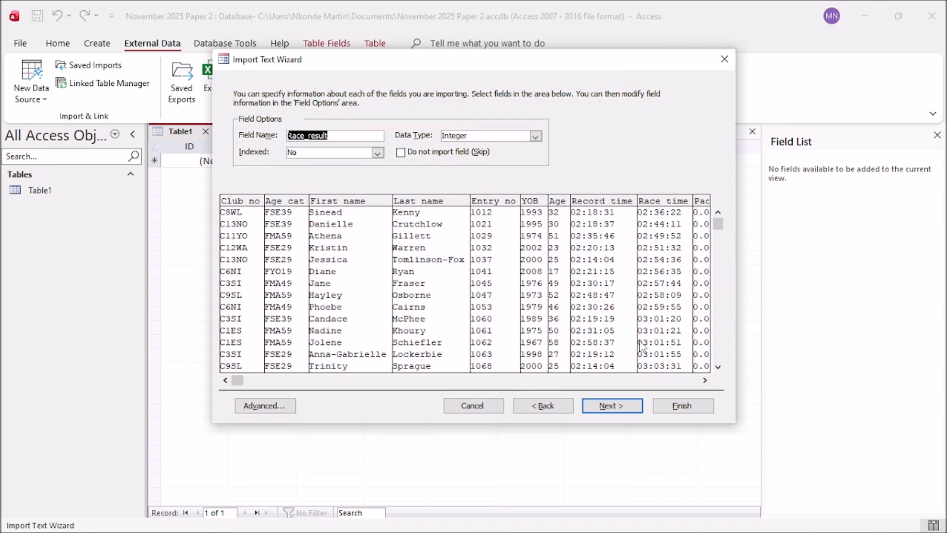
Step: Advance to the primary key step and underline Entry_no on the exam paper
left_click(620, 413)
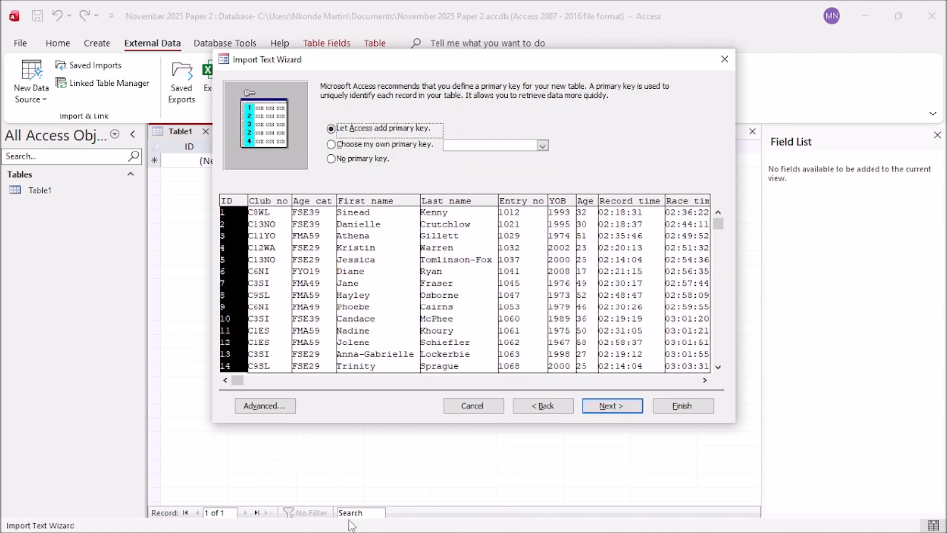
left_click(290, 526)
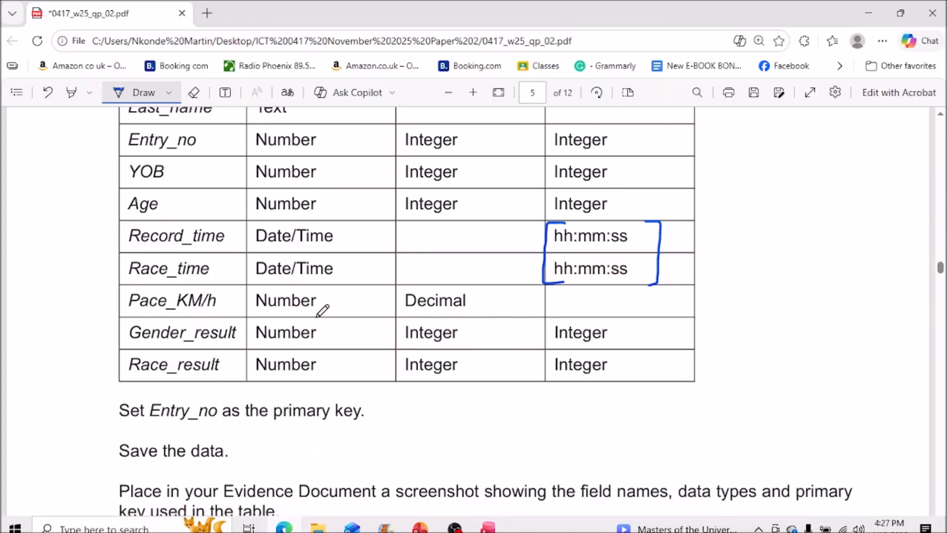
left_click_drag(144, 427, 210, 423)
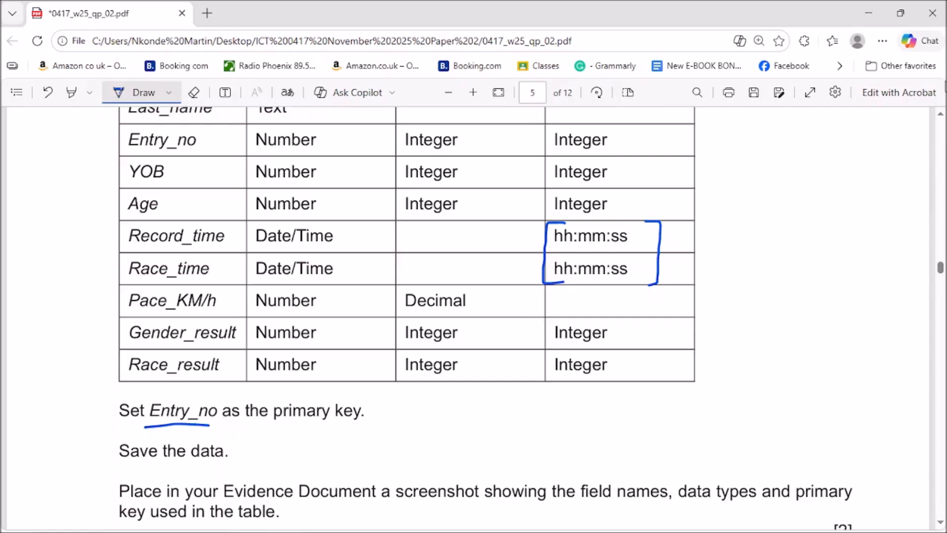
left_click(872, 9)
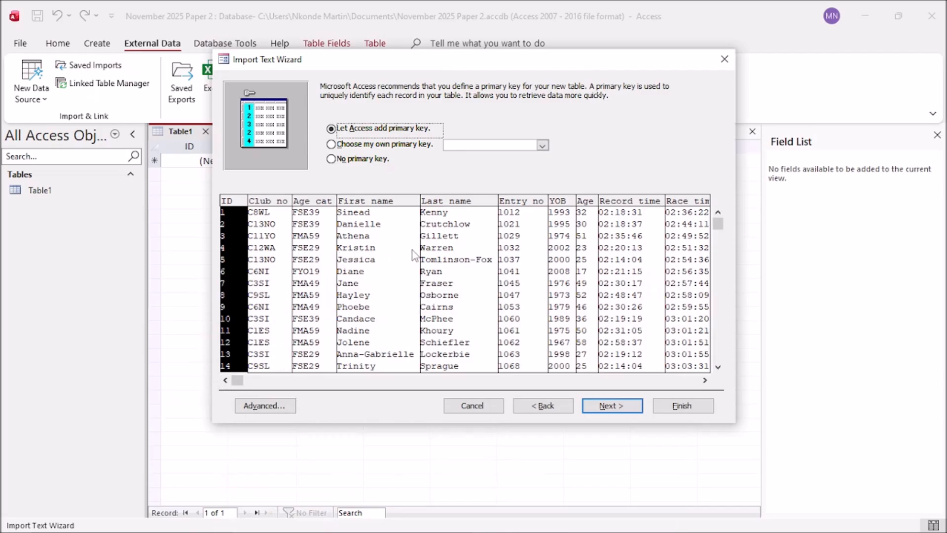
Step: Choose Entry_no as your own primary key and move to the final step
left_click(518, 241)
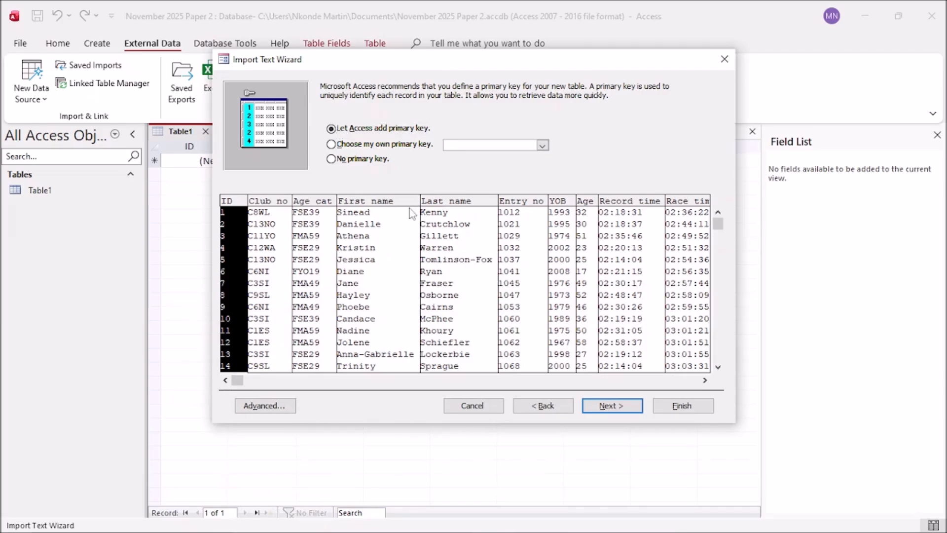
left_click(450, 146)
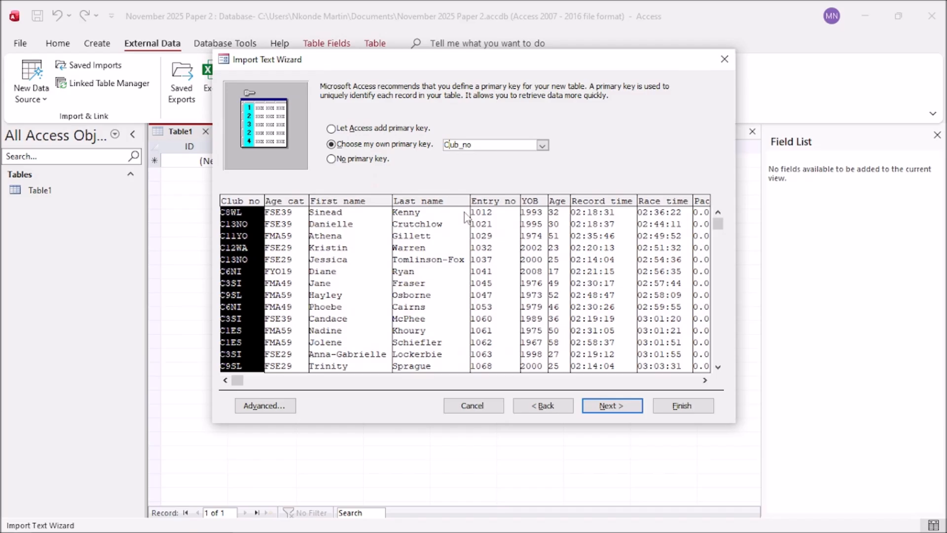
left_click(493, 255)
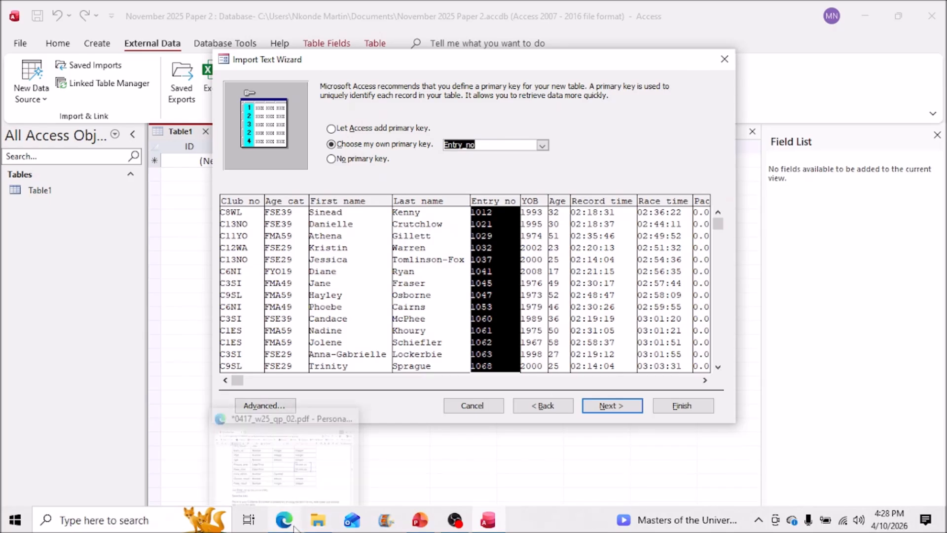
left_click(294, 526)
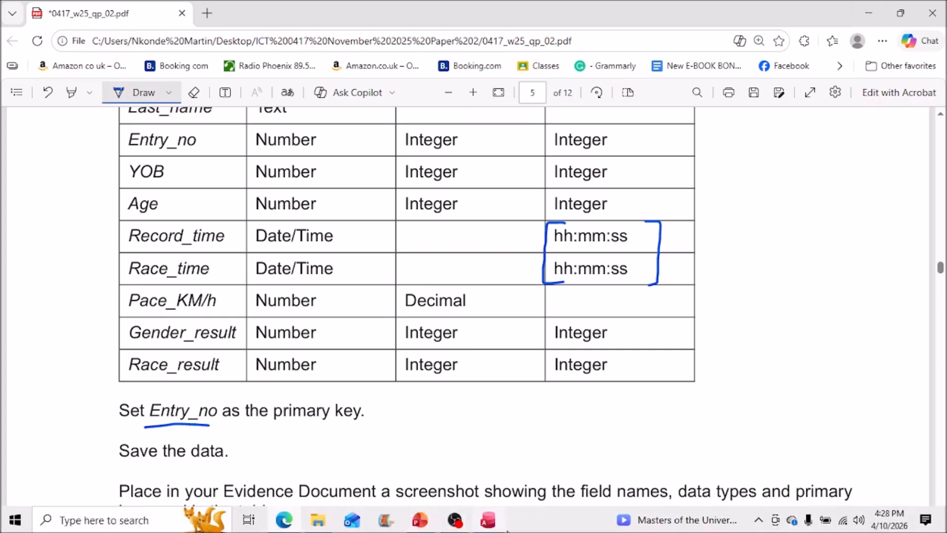
left_click(488, 524)
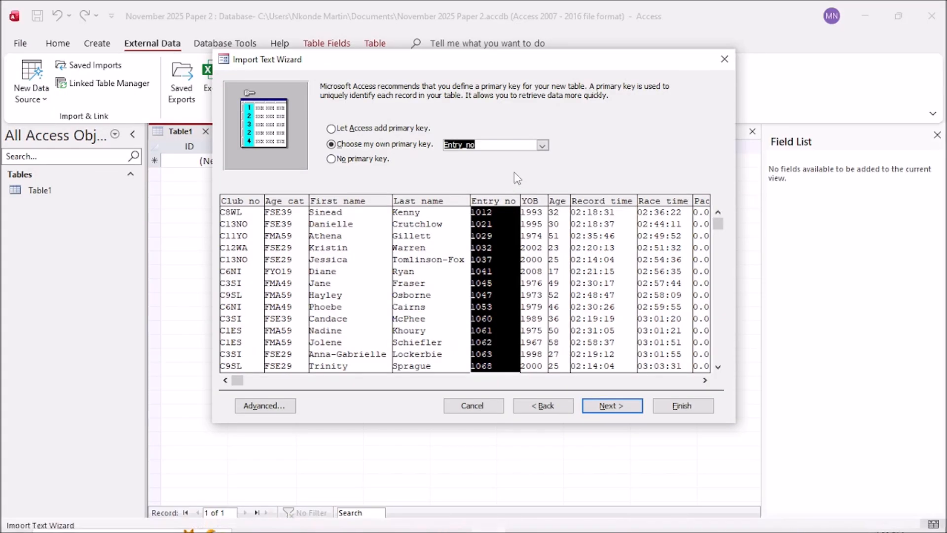
left_click(612, 406)
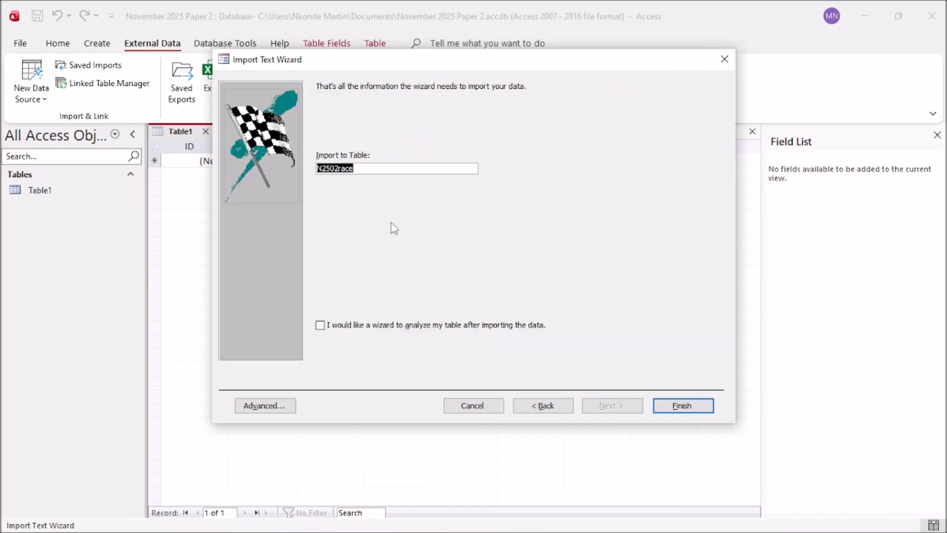
Step: Finish importing the N2502race table and close without saving the import steps
left_click(674, 405)
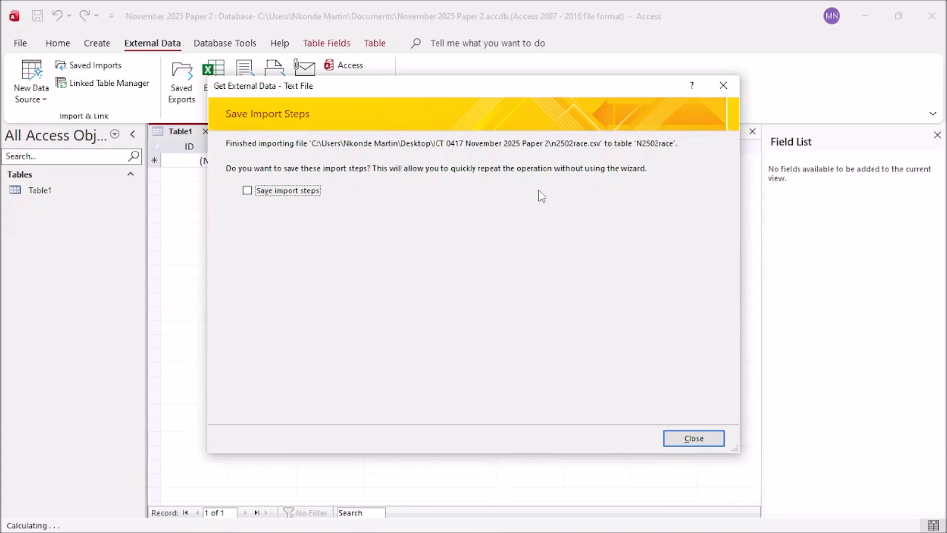
left_click(687, 439)
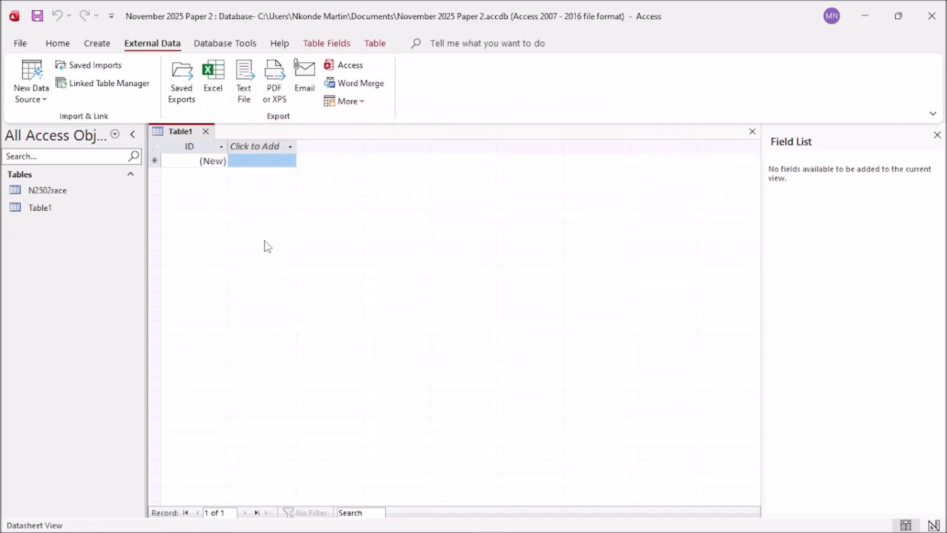
Step: Close the empty Table1 and open the N2502race table's records
left_click(206, 131)
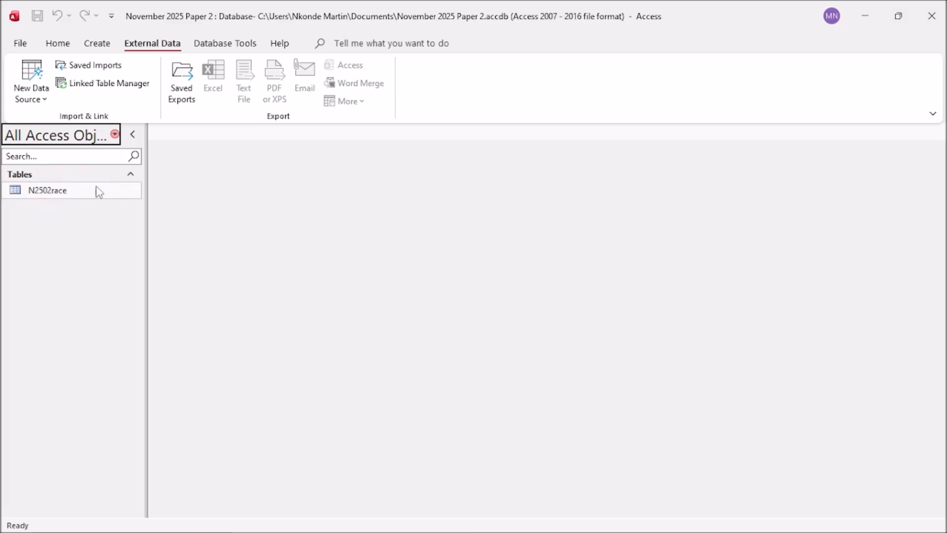
left_click(58, 193)
right_click(51, 193)
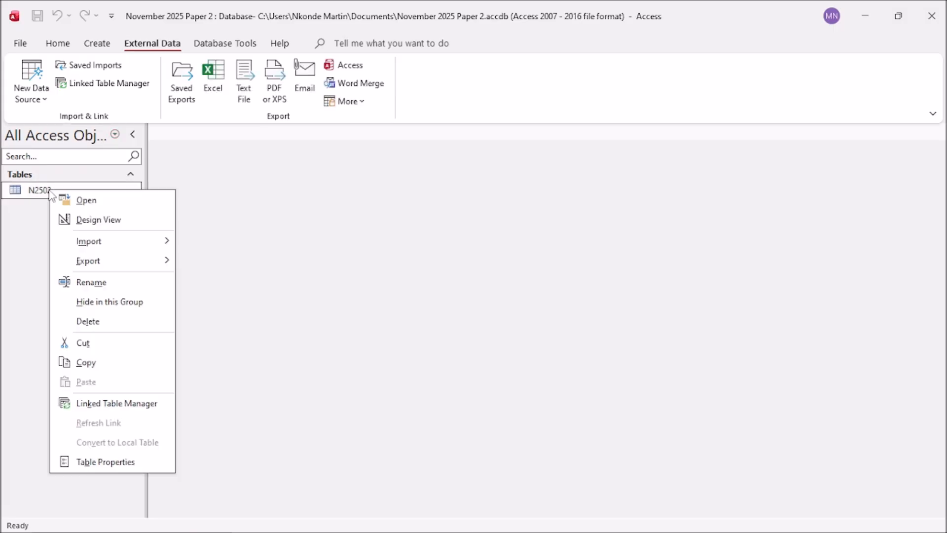
left_click(77, 199)
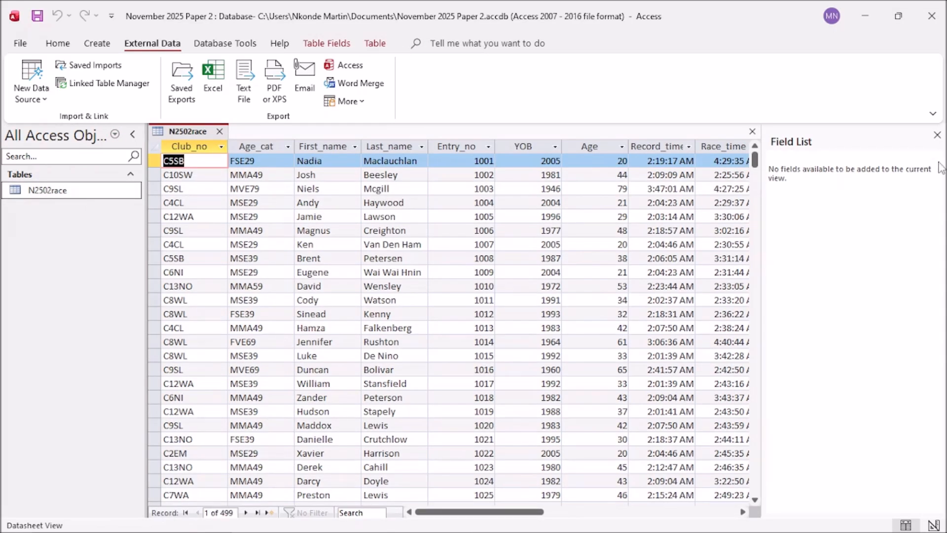
left_click(937, 134)
scroll(615, 234, "down", 5)
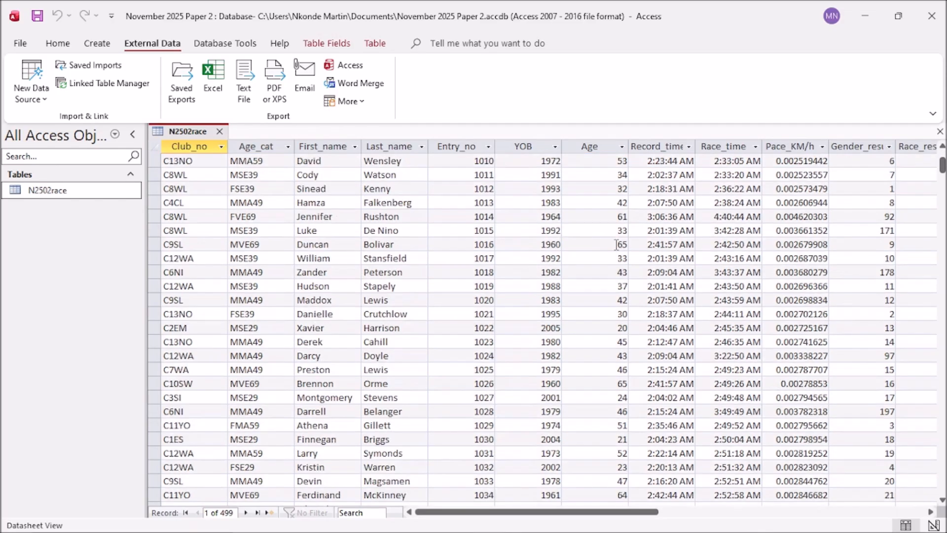
scroll(616, 245, "down", 6)
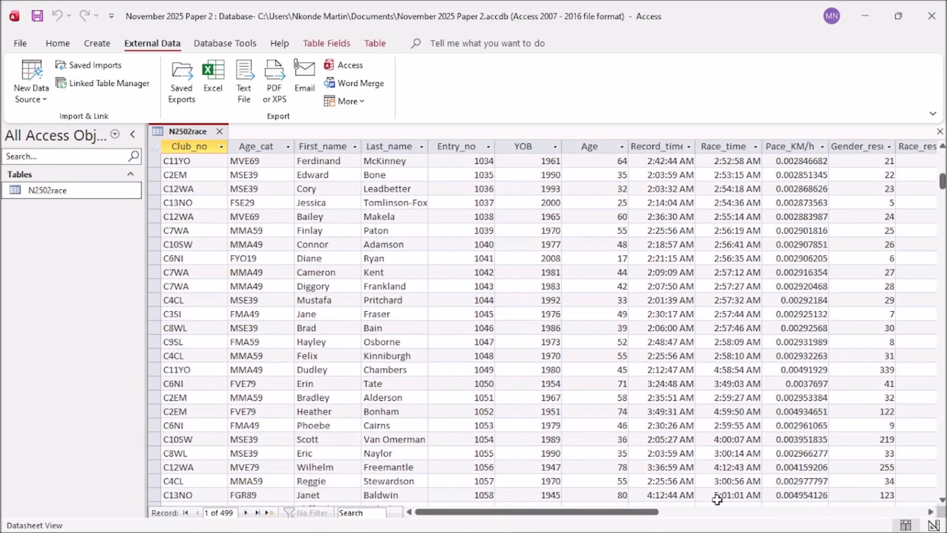
left_click_drag(642, 512, 481, 505)
Step: Open N2502race in Design View and check the exam paper's formatting instructions
right_click(48, 190)
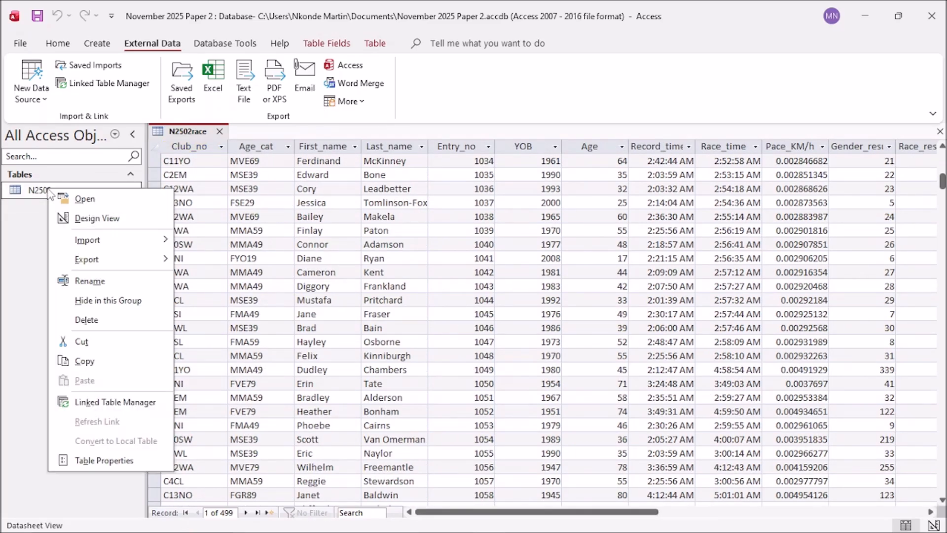
left_click(95, 219)
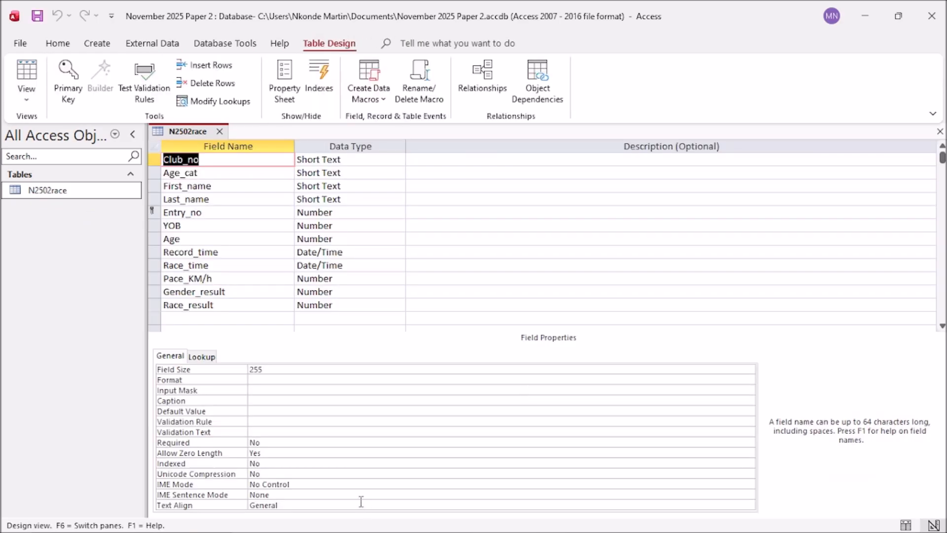
mouse_move(385, 532)
left_click(289, 525)
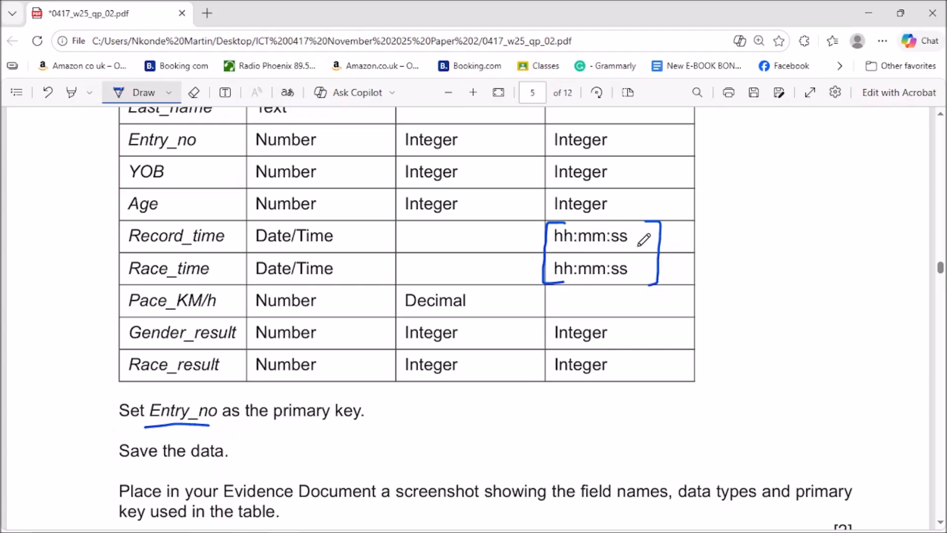
scroll(607, 281, "down", 2)
scroll(915, 271, "up", 2)
mouse_move(941, 271)
left_mouse_down()
mouse_move(942, 261)
mouse_move(942, 270)
left_mouse_up()
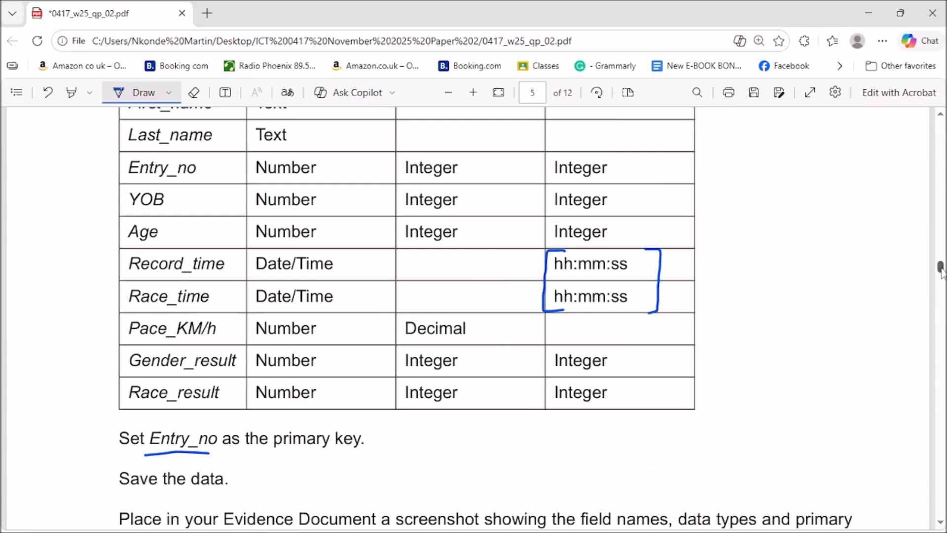
left_click(867, 11)
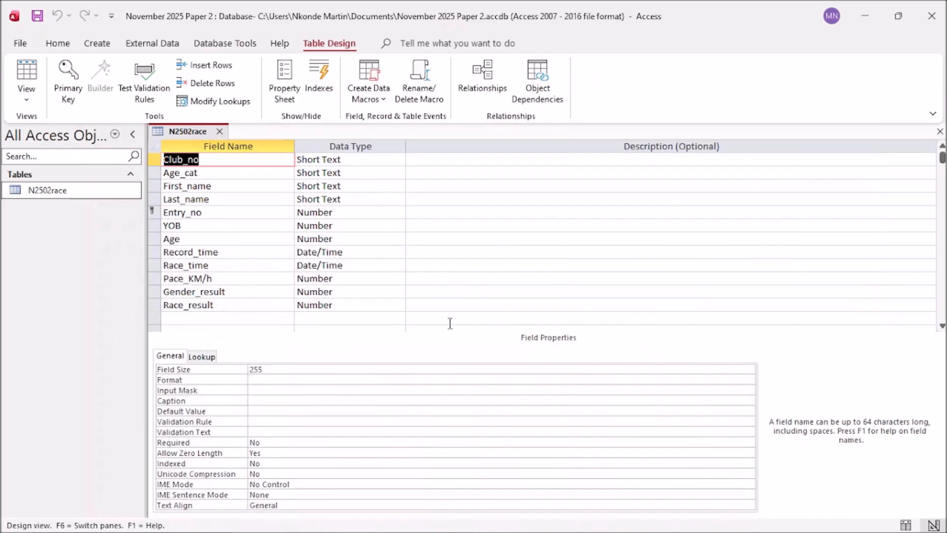
Step: Format Record_time and Race_time as hh:nn:ss, save, and reopen the 499-record datasheet
left_click(363, 252)
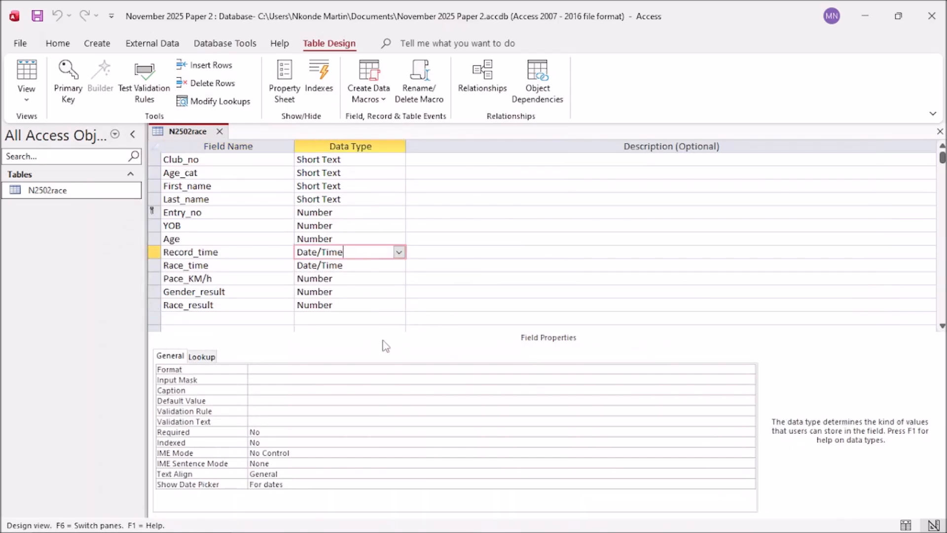
left_click(256, 370)
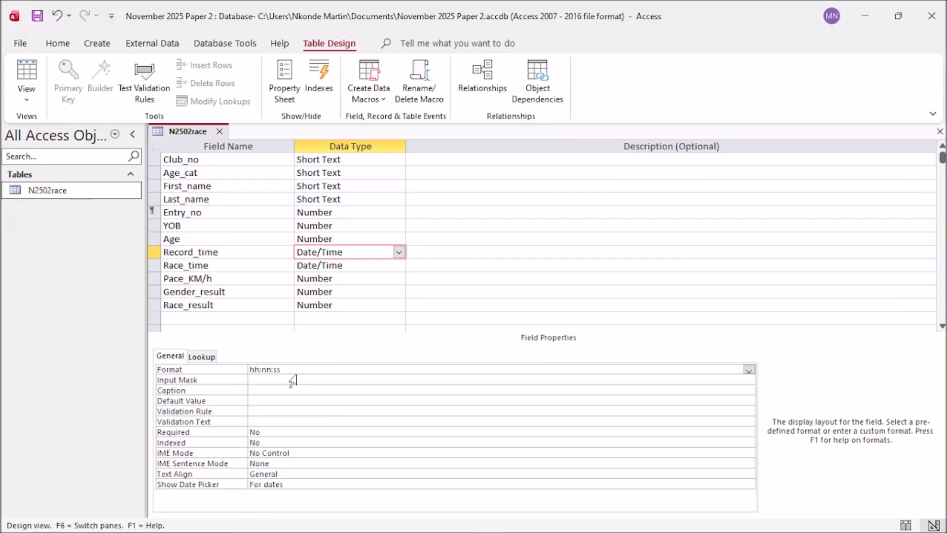
left_click(337, 265)
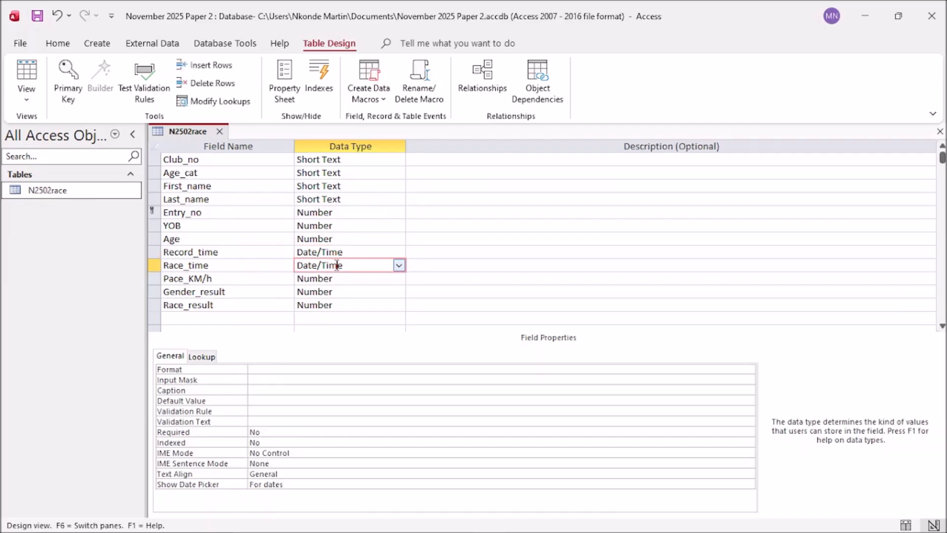
left_click(263, 368)
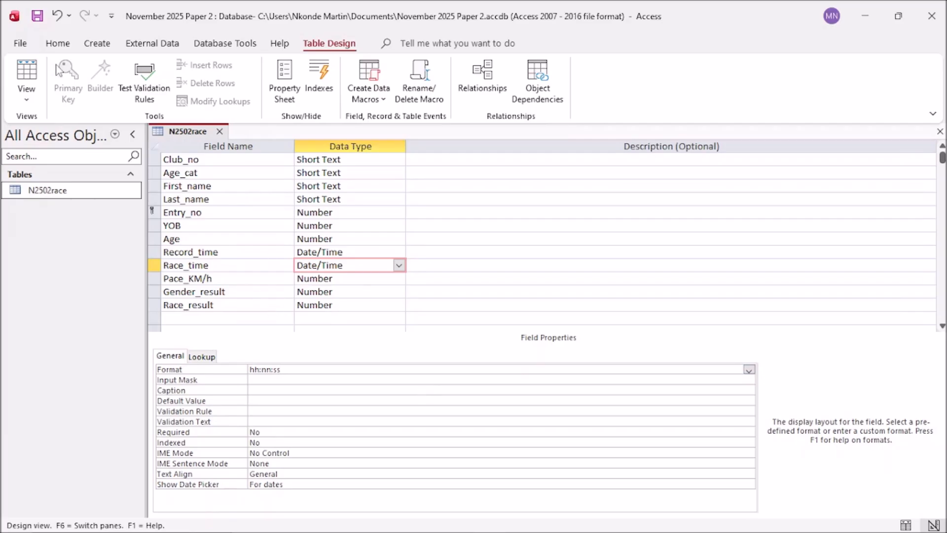
left_click(43, 22)
double_click(64, 202)
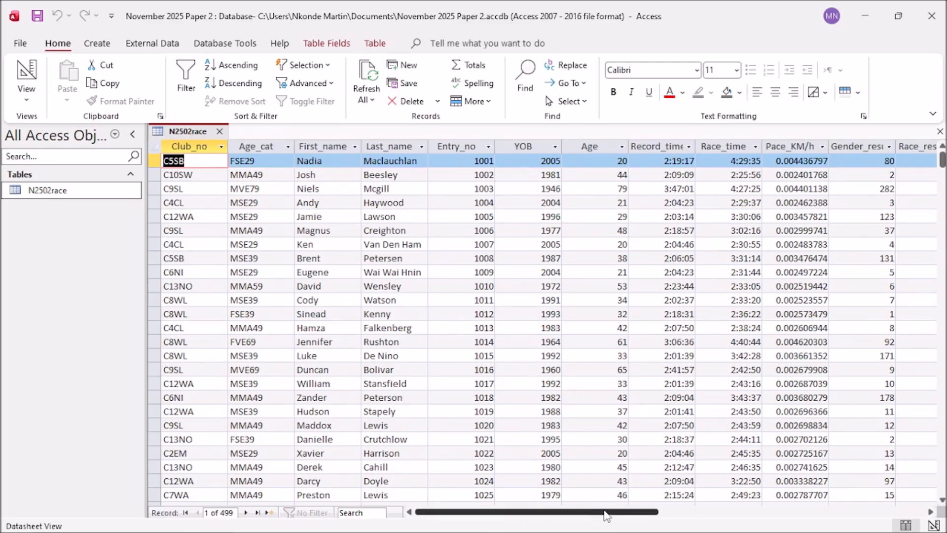
left_click_drag(603, 513, 613, 515)
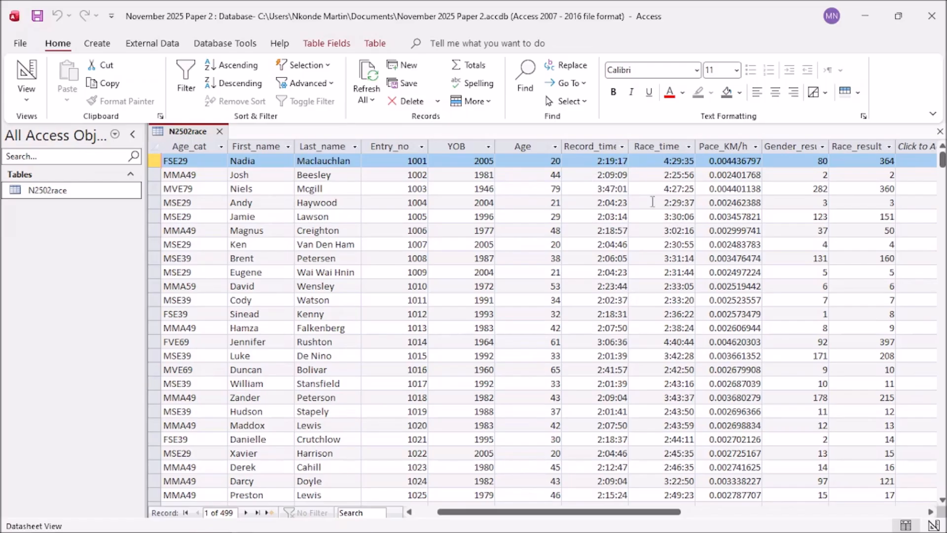
Step: Handwrite the hh:mm:ss time format beside the exam paper's field table
left_click(865, 17)
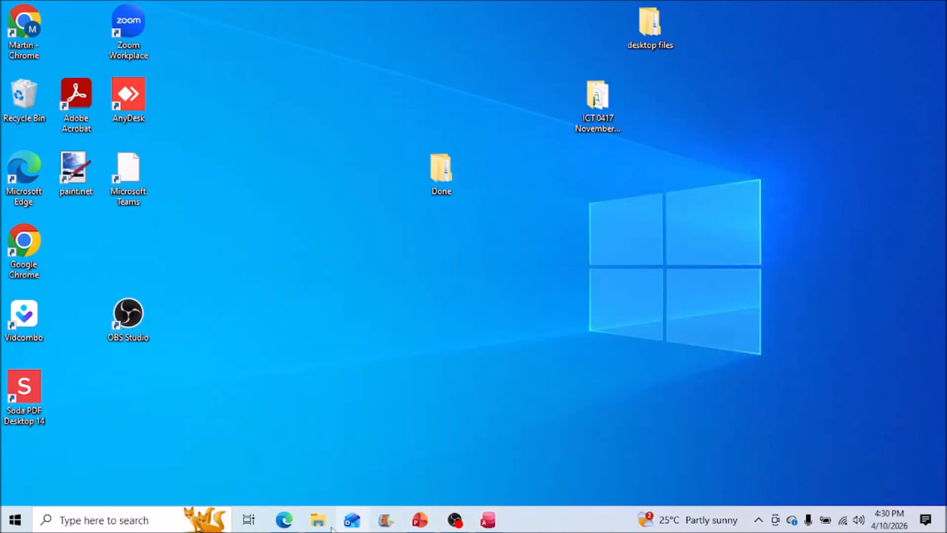
left_click(284, 519)
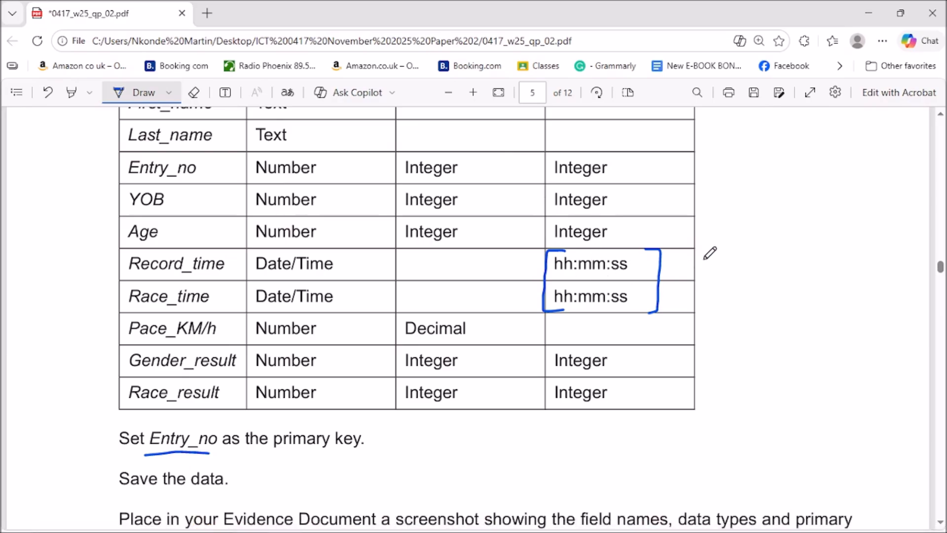
mouse_move(703, 254)
left_mouse_down()
mouse_move(703, 274)
mouse_move(726, 273)
left_mouse_up()
left_click(734, 260)
left_click(735, 271)
left_click_drag(741, 261, 763, 275)
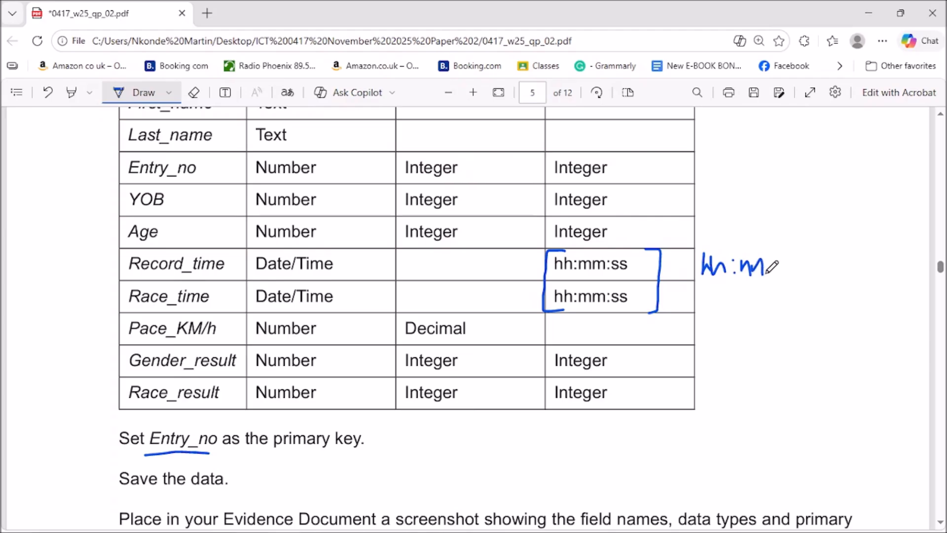
left_click(771, 262)
left_click(773, 274)
mouse_move(788, 260)
left_mouse_down()
mouse_move(779, 275)
mouse_move(788, 276)
left_mouse_up()
Step: Ink a tick by the field table and underline the field names and n2502evidence.rtf
scroll(575, 377, "down", 7)
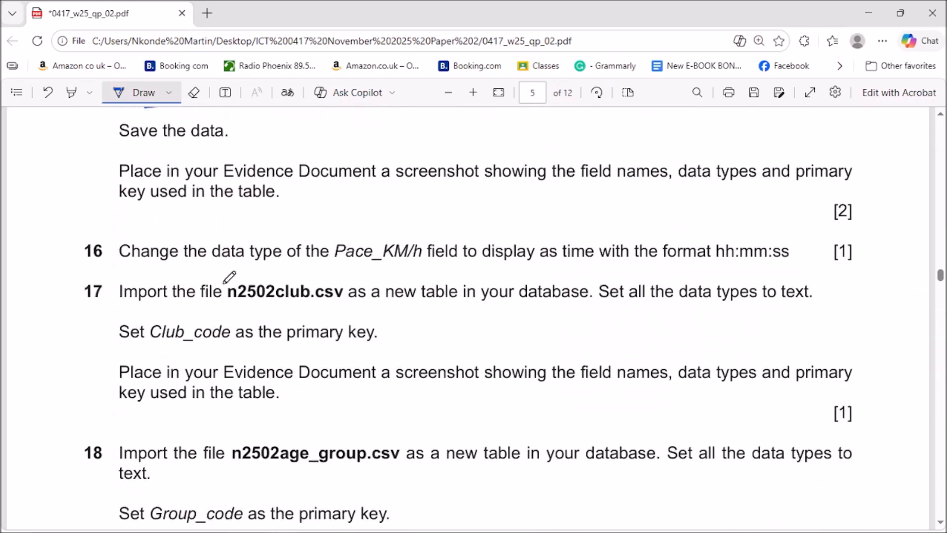
scroll(693, 241, "up", 3)
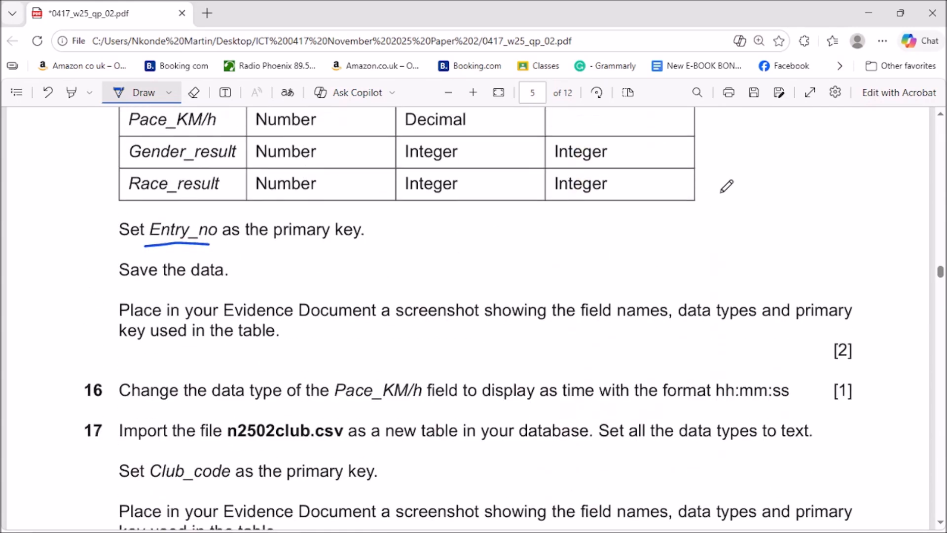
left_click_drag(737, 159, 811, 107)
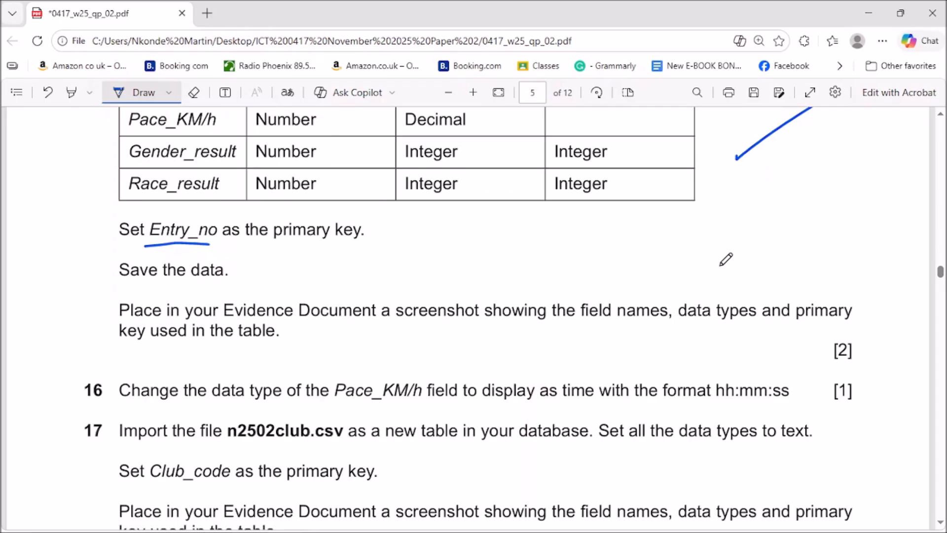
scroll(675, 239, "up", 2)
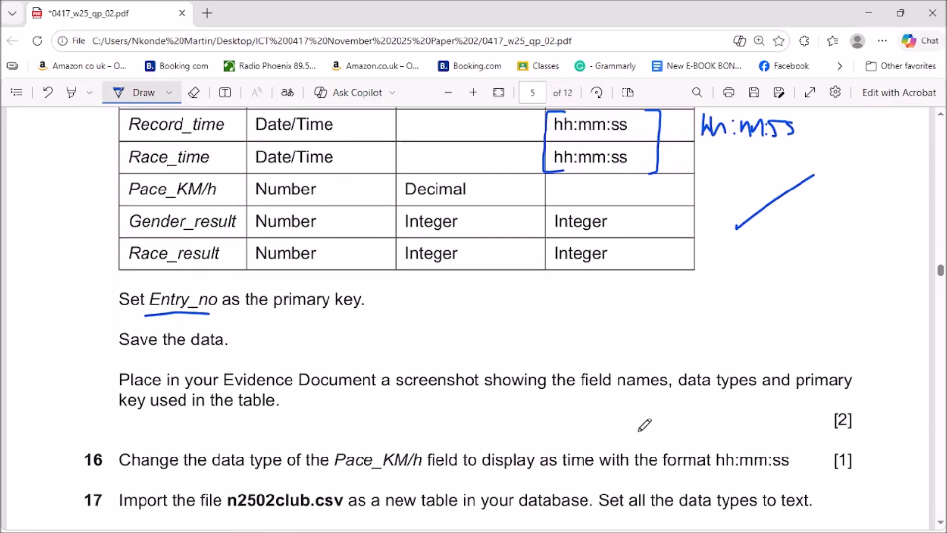
left_click_drag(583, 397, 684, 392)
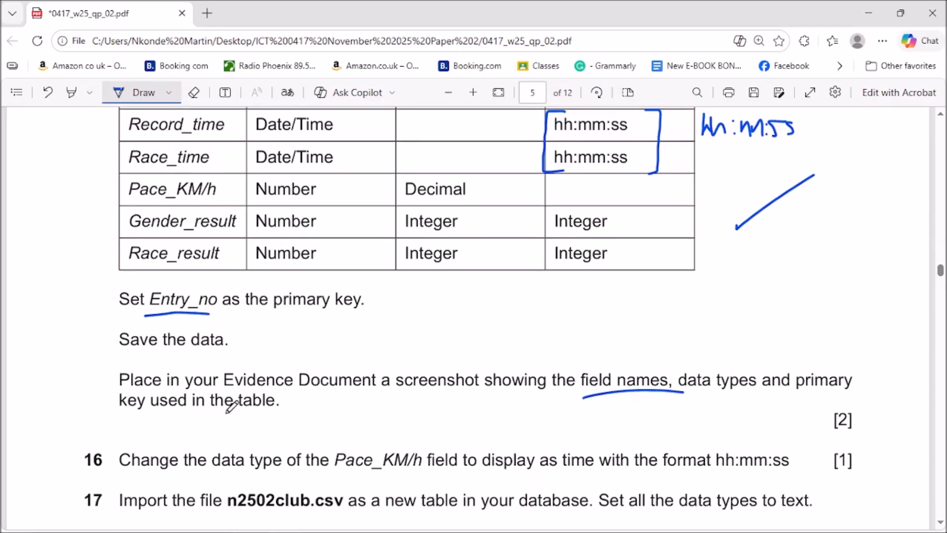
scroll(330, 384, "up", 4)
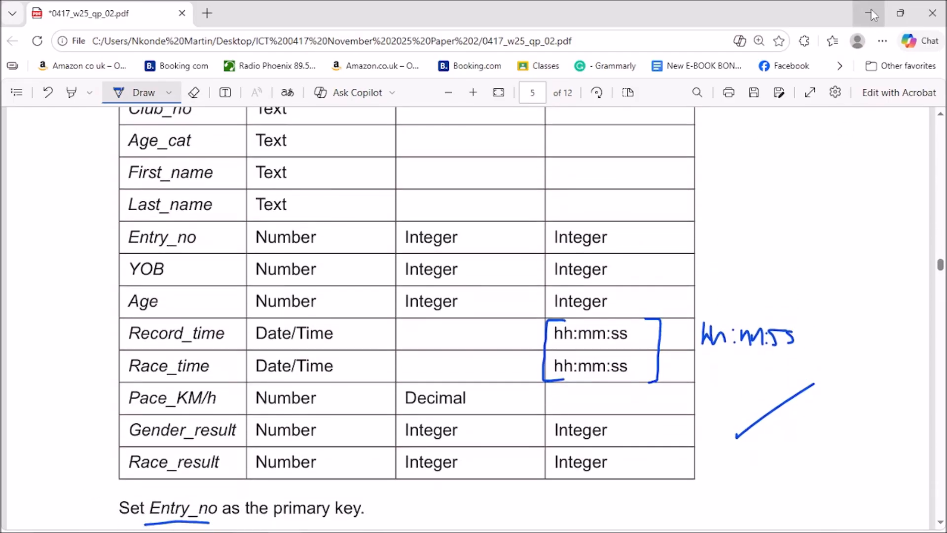
scroll(698, 257, "up", 4)
left_click_drag(941, 261, 941, 161)
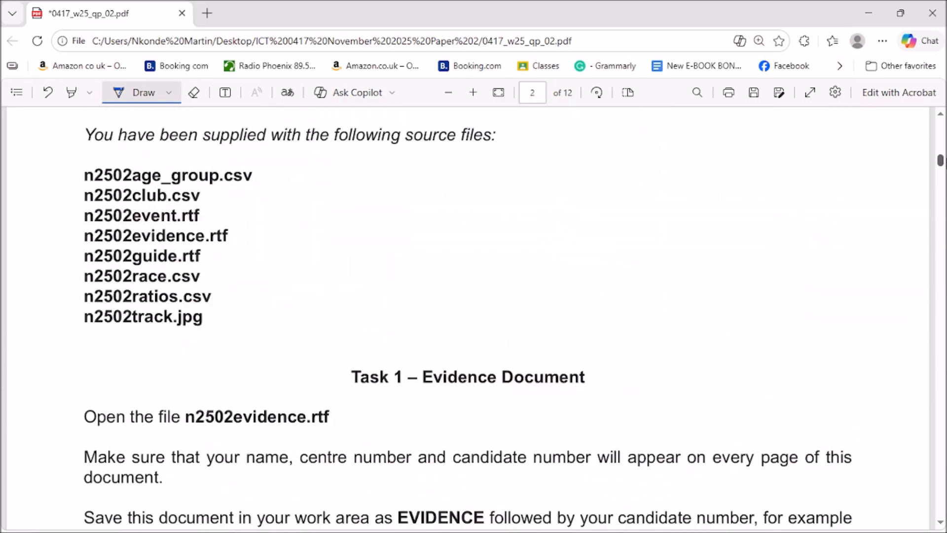
scroll(474, 316, "down", 2)
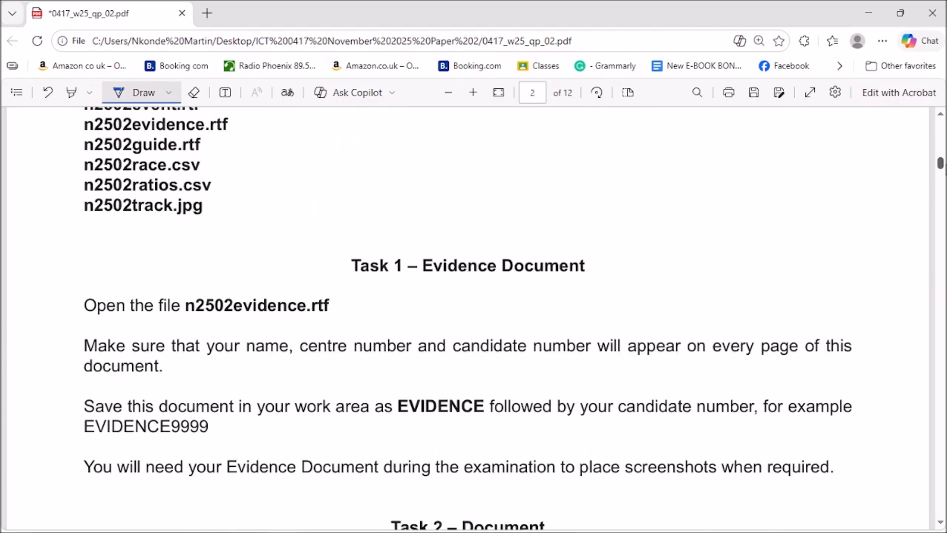
left_click_drag(188, 321, 300, 318)
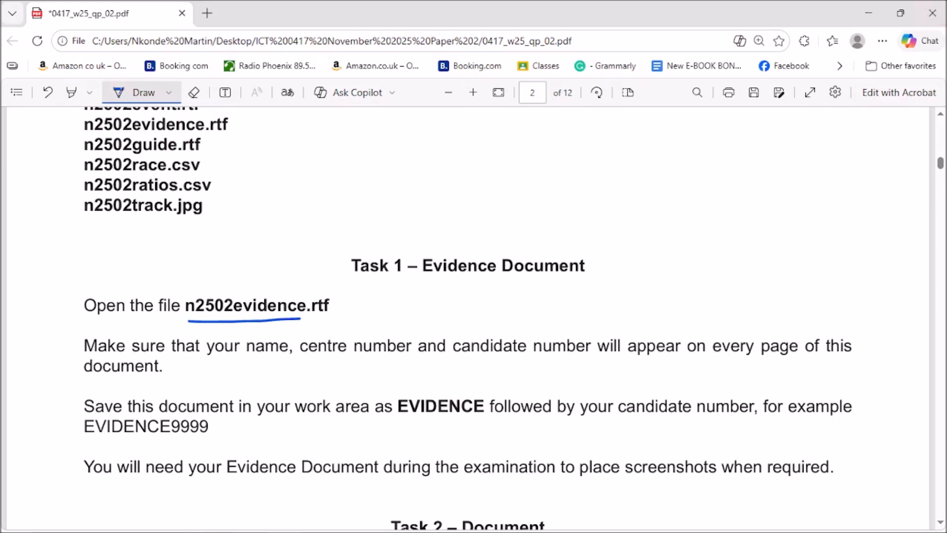
left_click(870, 16)
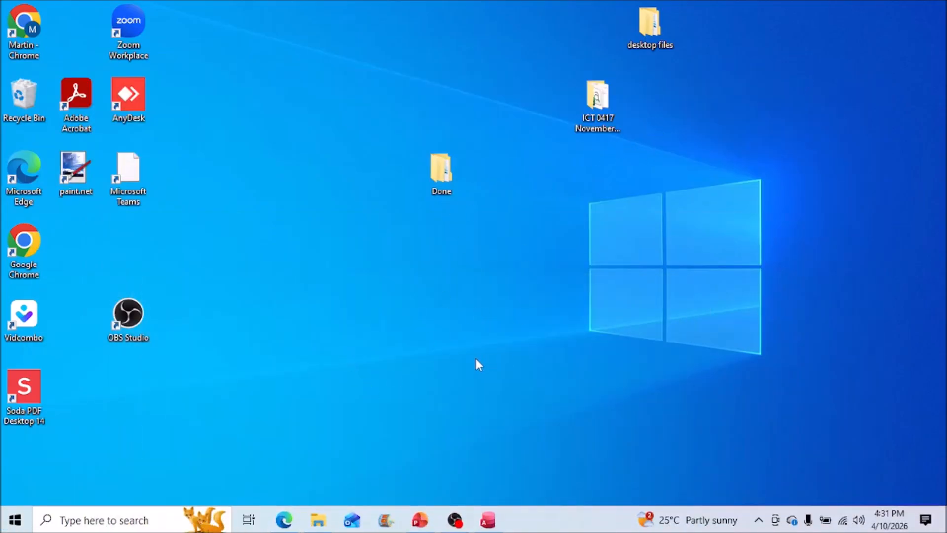
Step: Open n2502evidence from the ICT 0417 November 2025 Paper 2 folder, maximise Word and enable editing
left_click(318, 519)
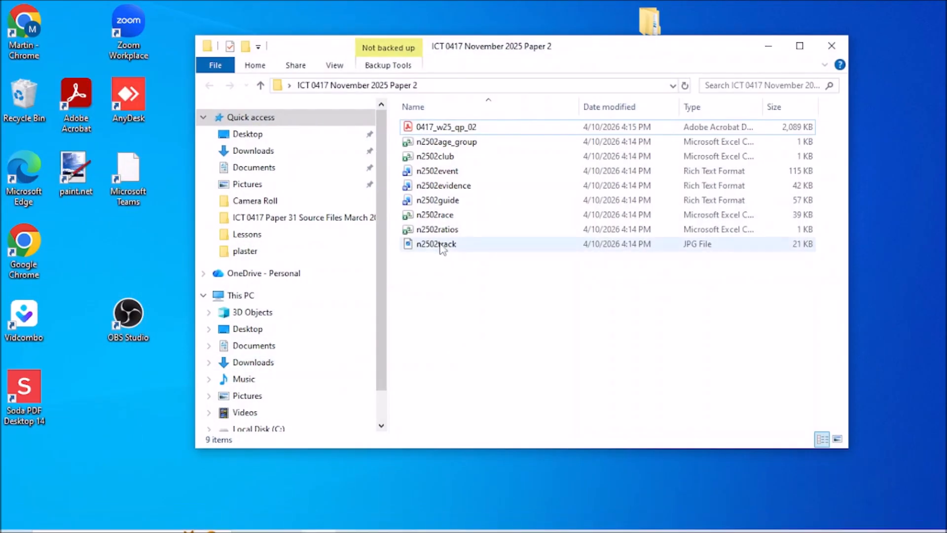
left_click(446, 186)
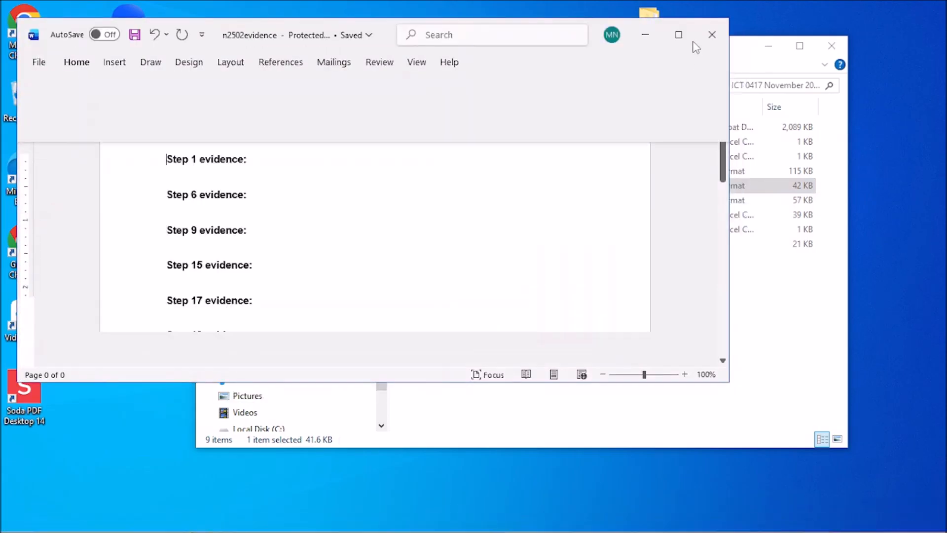
left_click(679, 35)
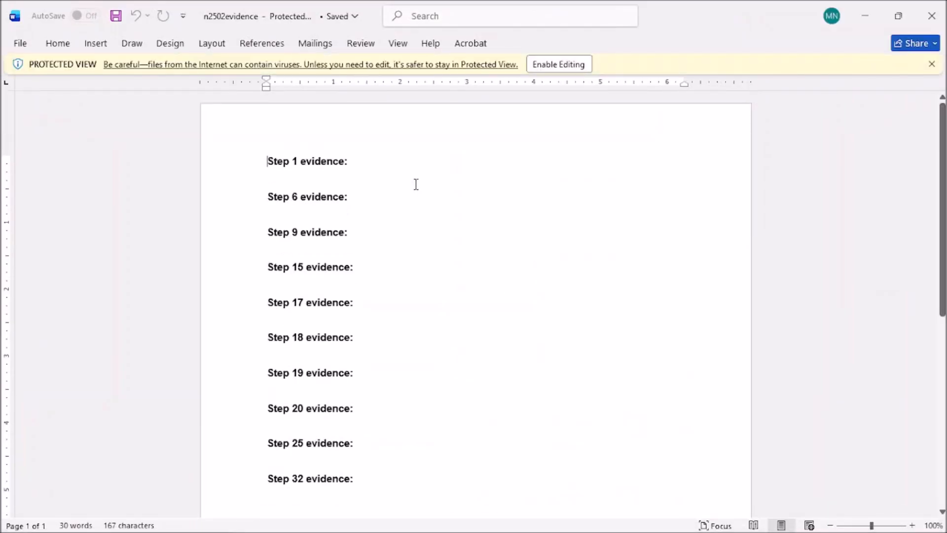
left_click(537, 64)
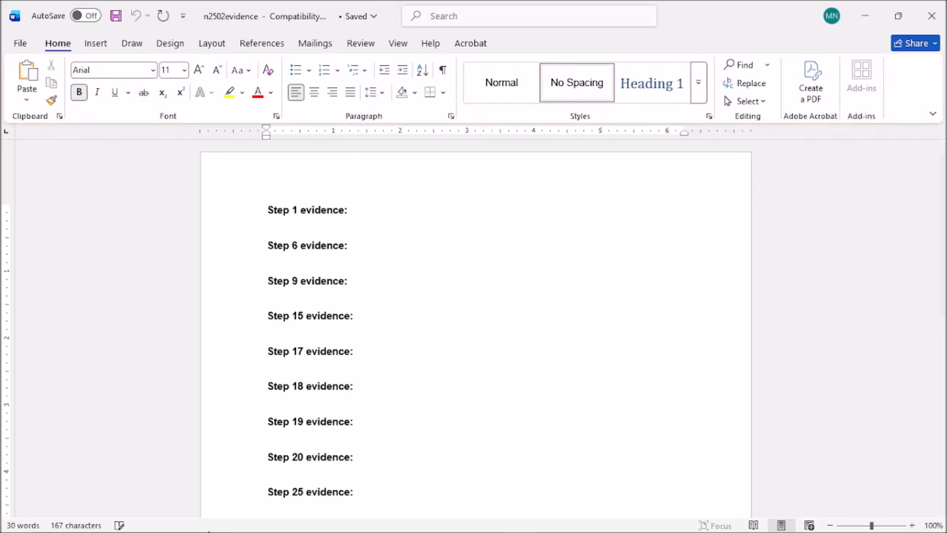
Step: Ink an underline beneath EVIDENCE9999 in the exam paper's Task 1 save instruction
left_click(278, 529)
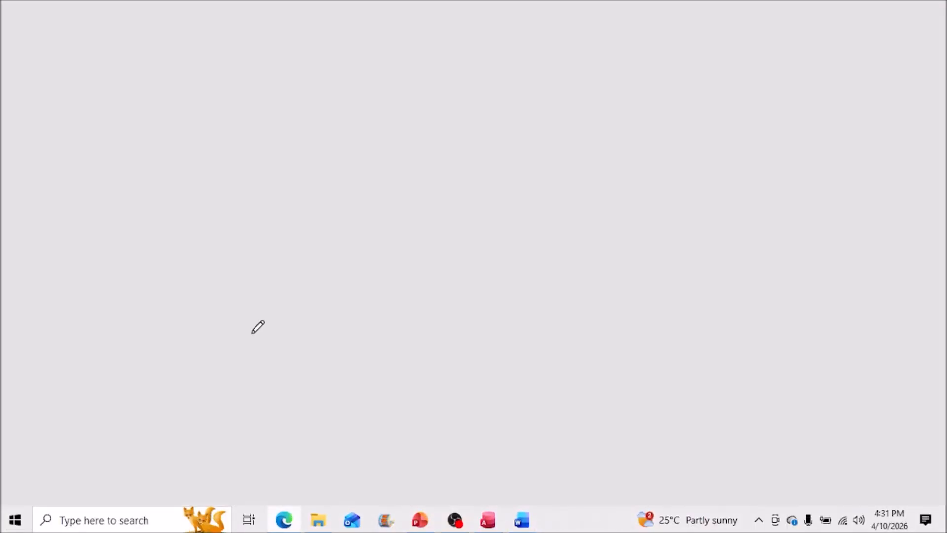
scroll(364, 418, "down", 1)
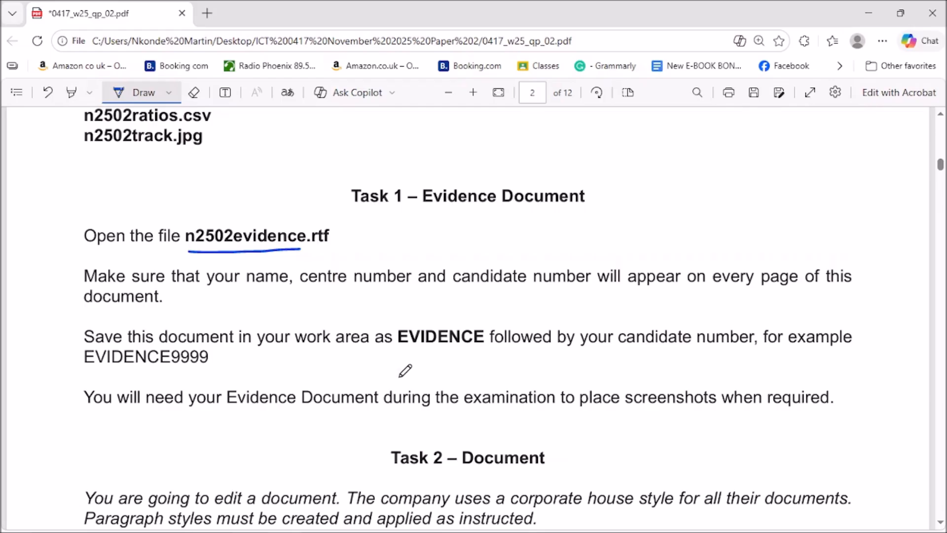
left_click_drag(82, 369, 217, 378)
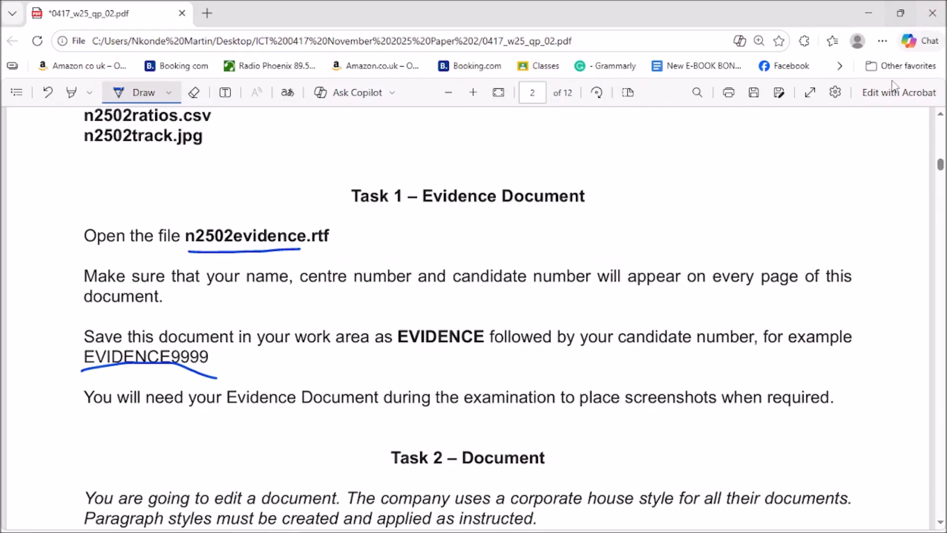
left_click(873, 7)
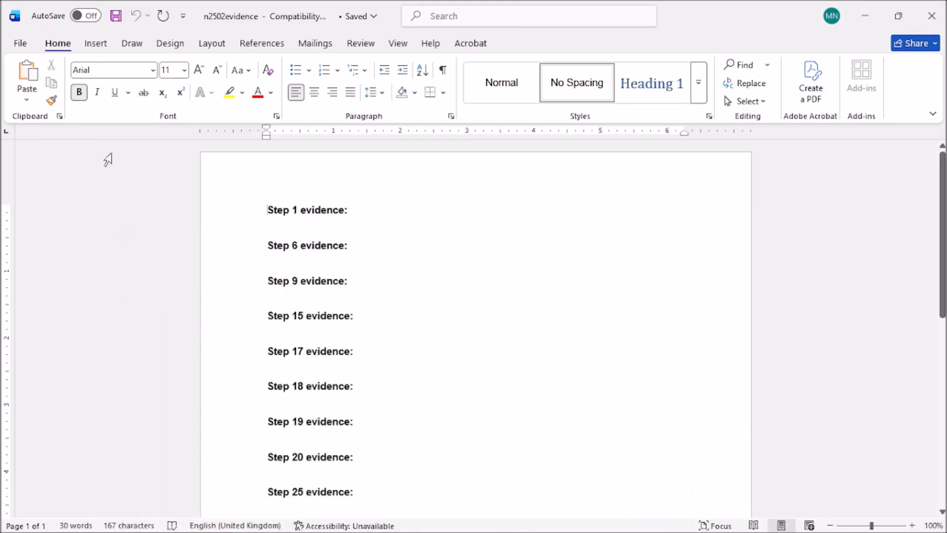
Step: Insert a Blank (Three Columns) footer into the evidence document
left_click(101, 44)
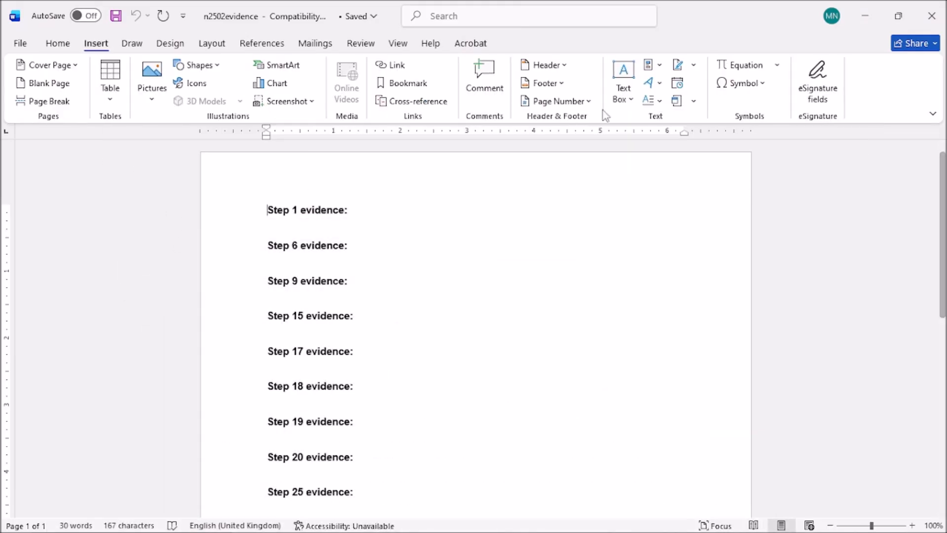
left_click(556, 87)
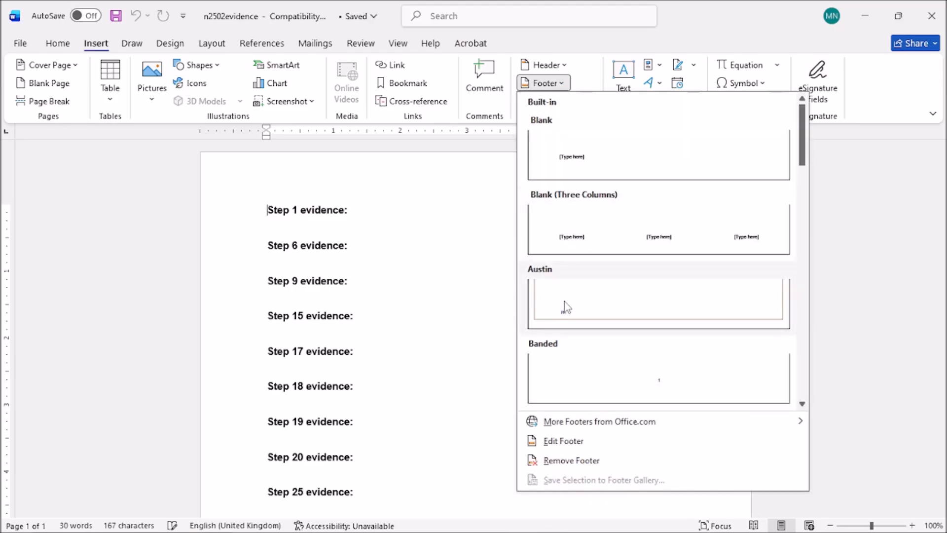
left_click(571, 245)
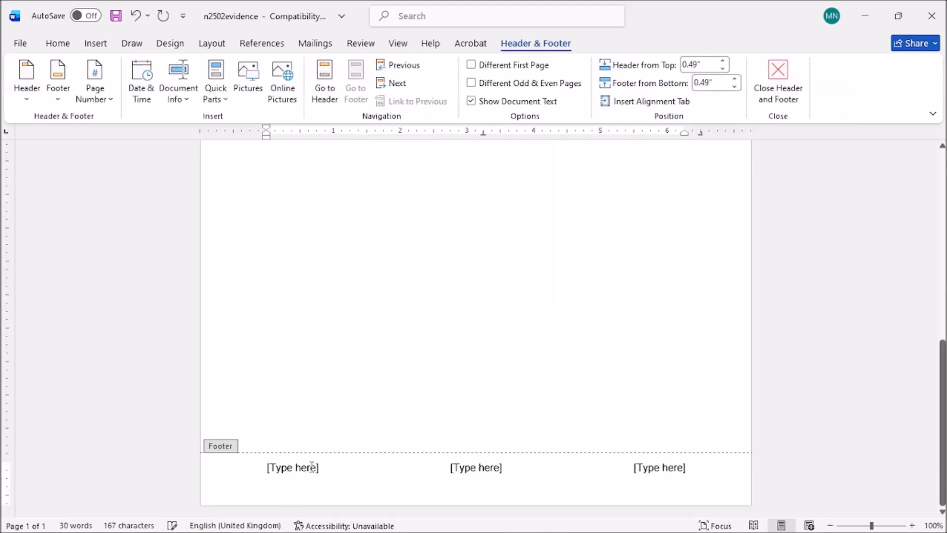
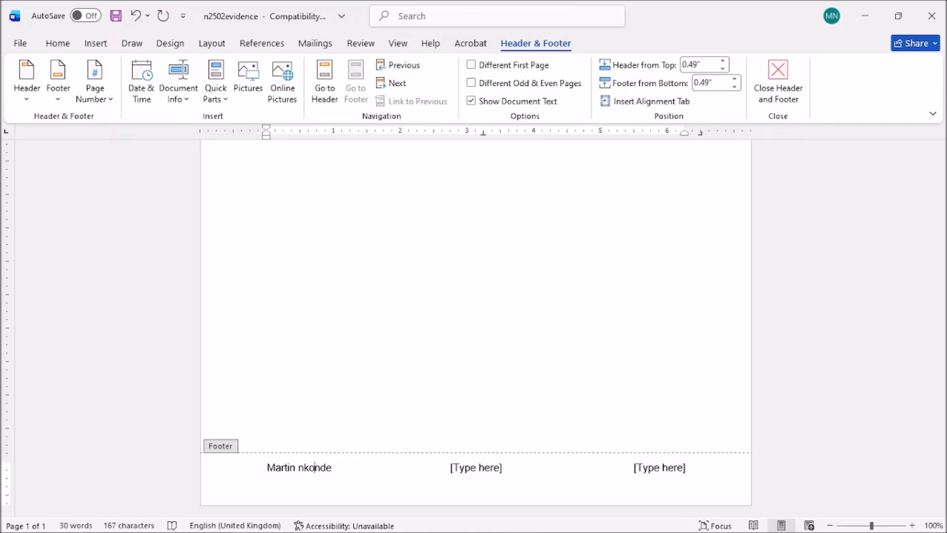
Step: Fill the footer's left, centre and right slots with the candidate's name, centre number and candidate number
left_click(303, 466)
key("BackSpace")
type("N")
left_click(479, 470)
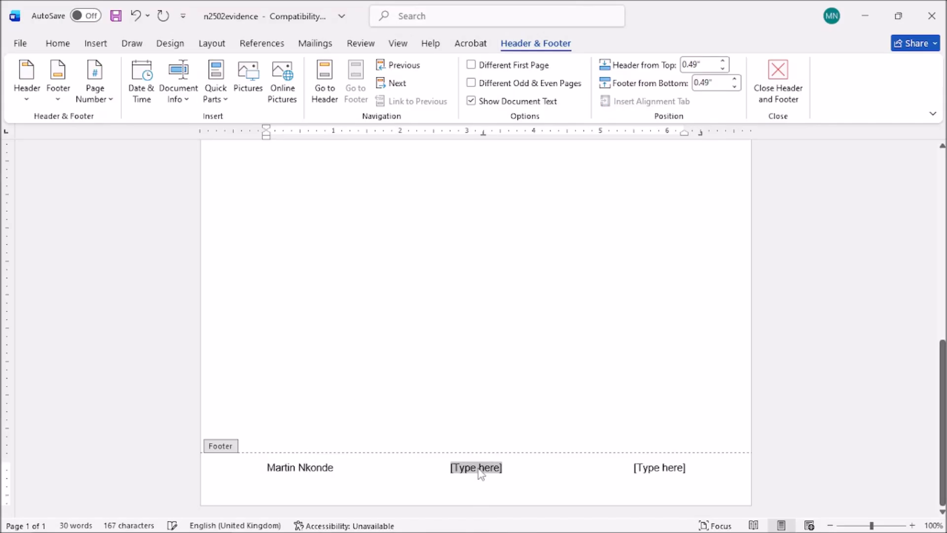
type("Z")
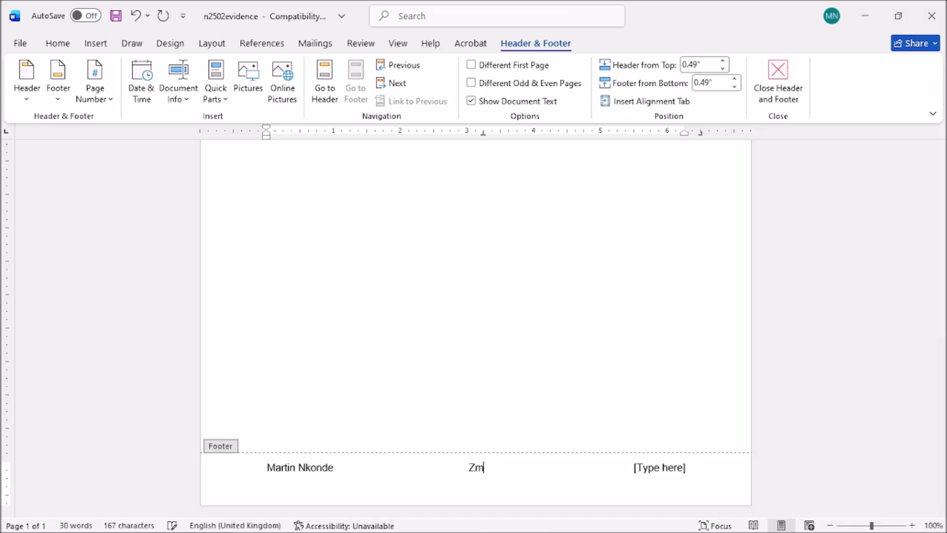
type("M0001")
left_click(659, 470)
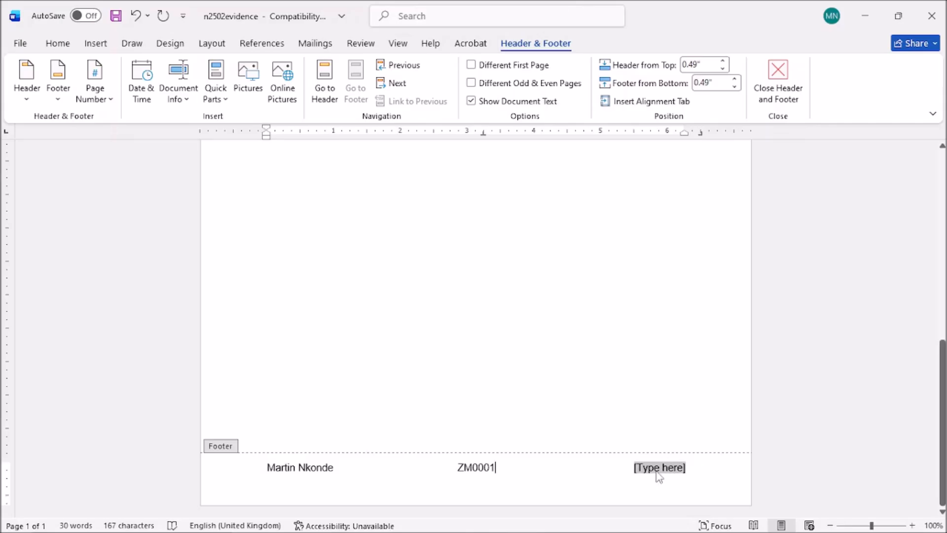
type("1234")
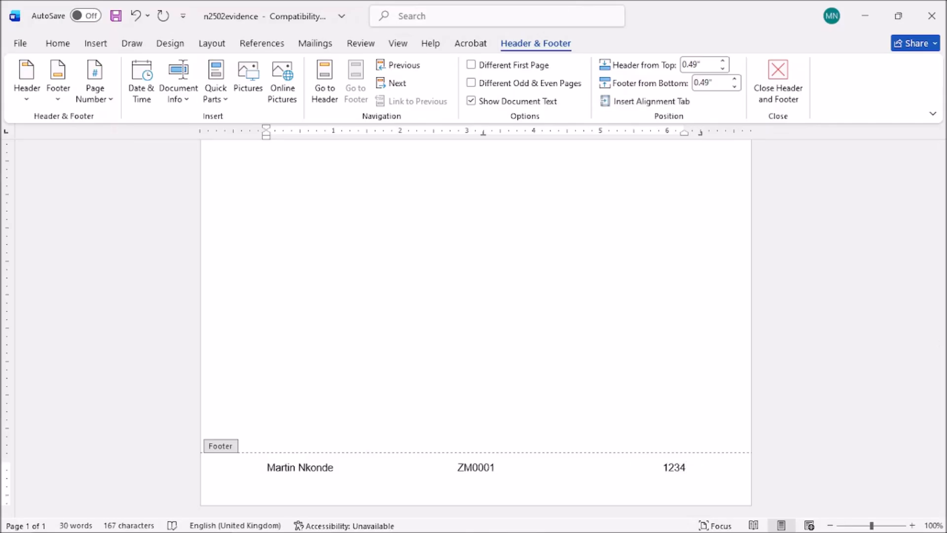
scroll(586, 384, "up", 8)
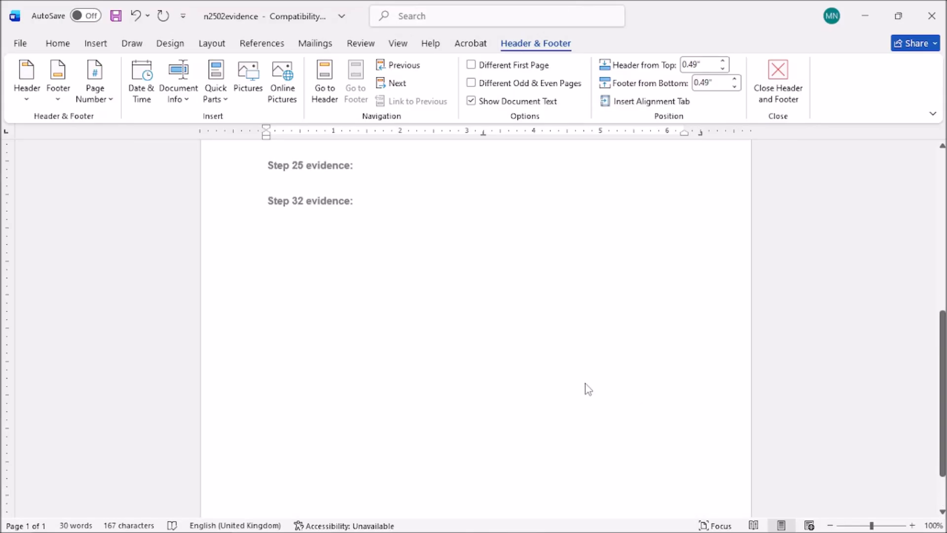
scroll(475, 387, "down", 8)
scroll(575, 258, "up", 8)
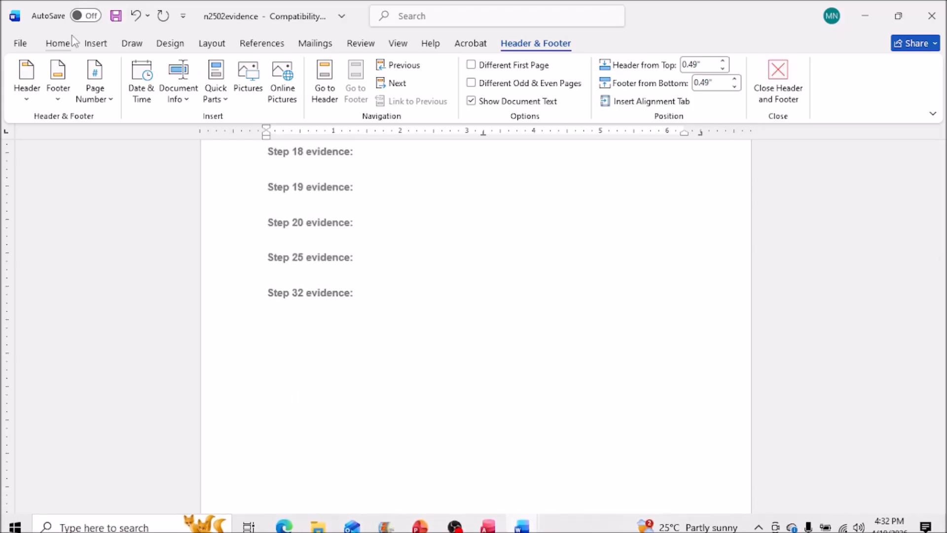
Step: Save the document as EVIDENCE1234 in Word Document format, accepting the format upgrade
left_click(20, 44)
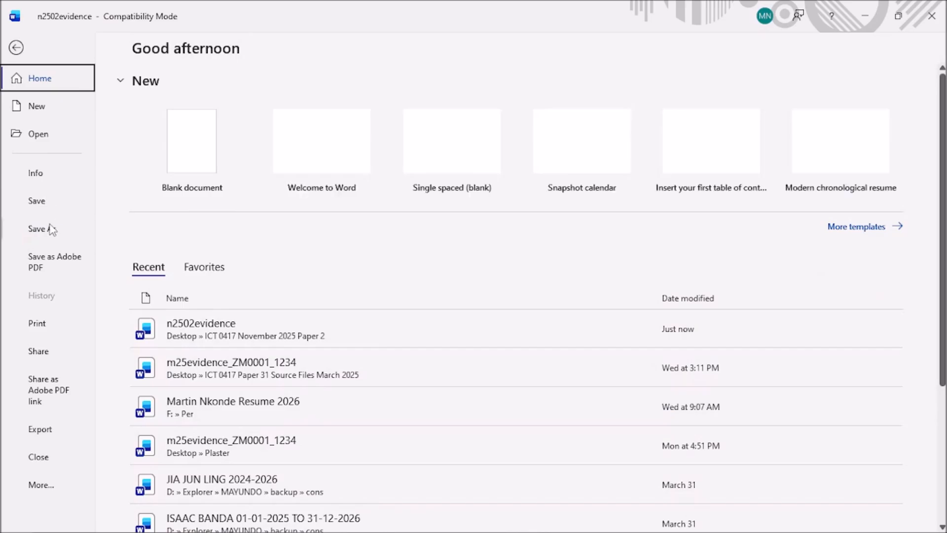
left_click(51, 230)
left_click(193, 365)
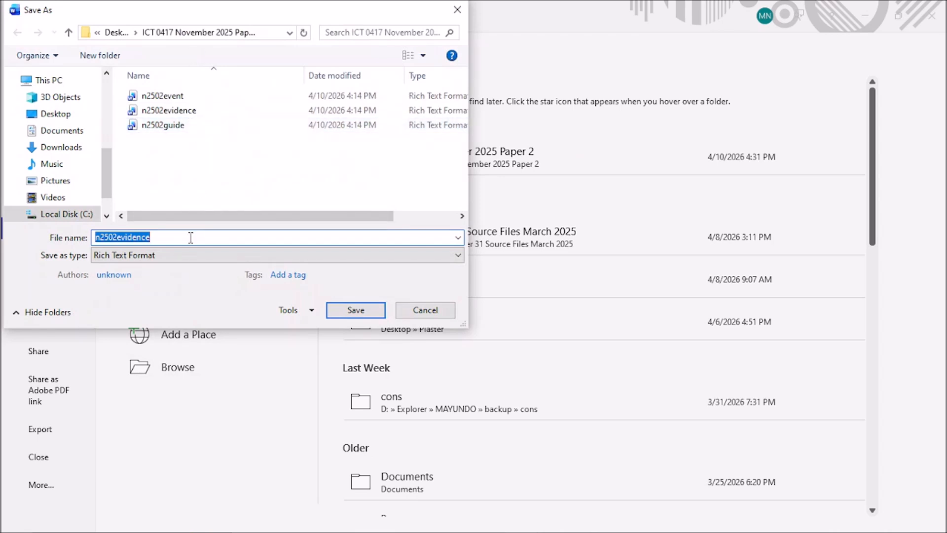
type("EVIDENCE1234")
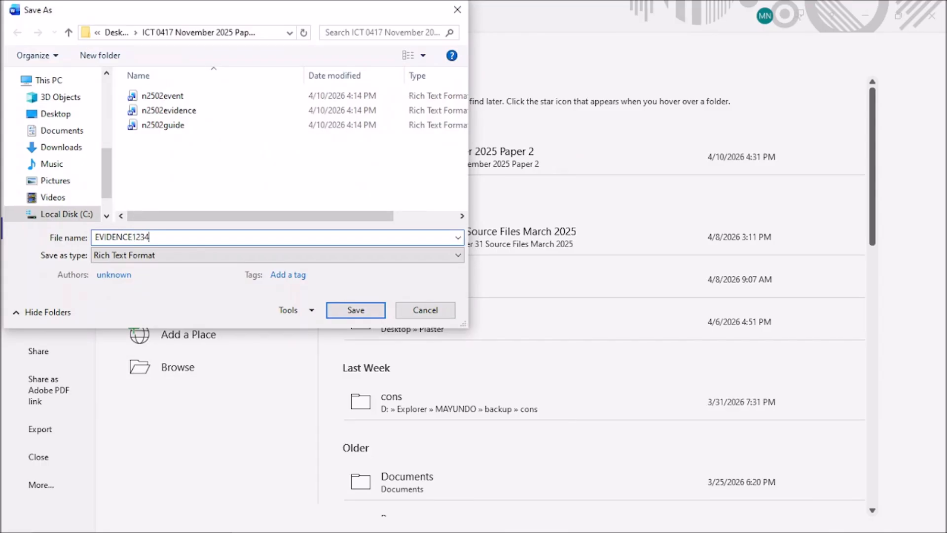
left_click(244, 255)
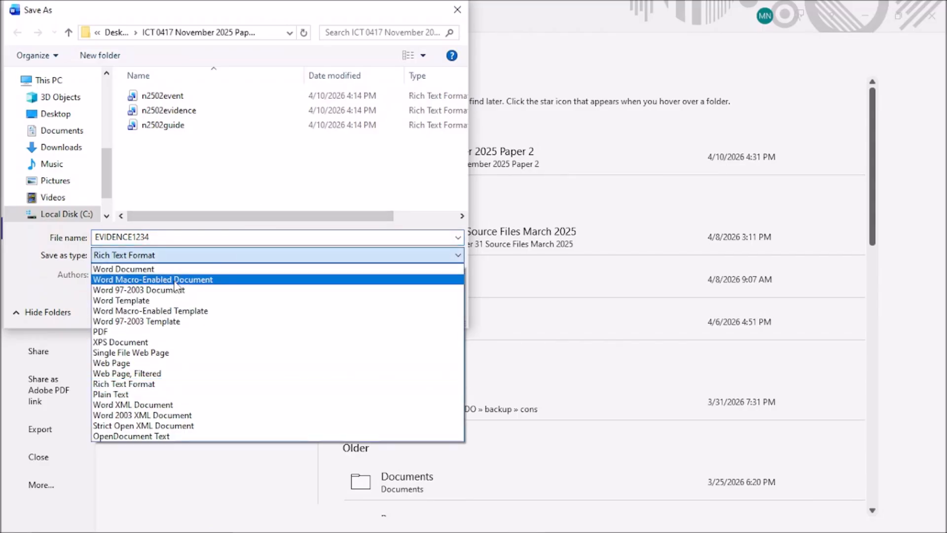
left_click(170, 269)
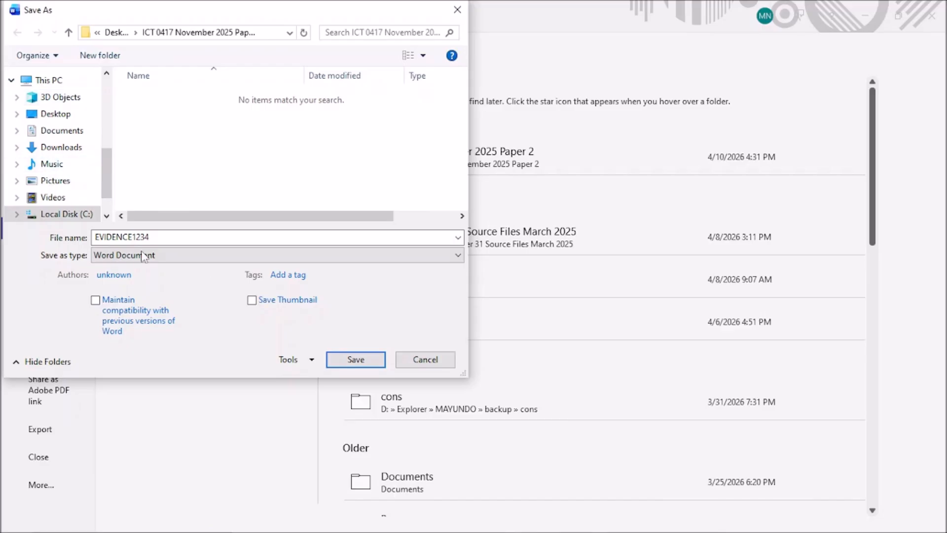
left_click(345, 360)
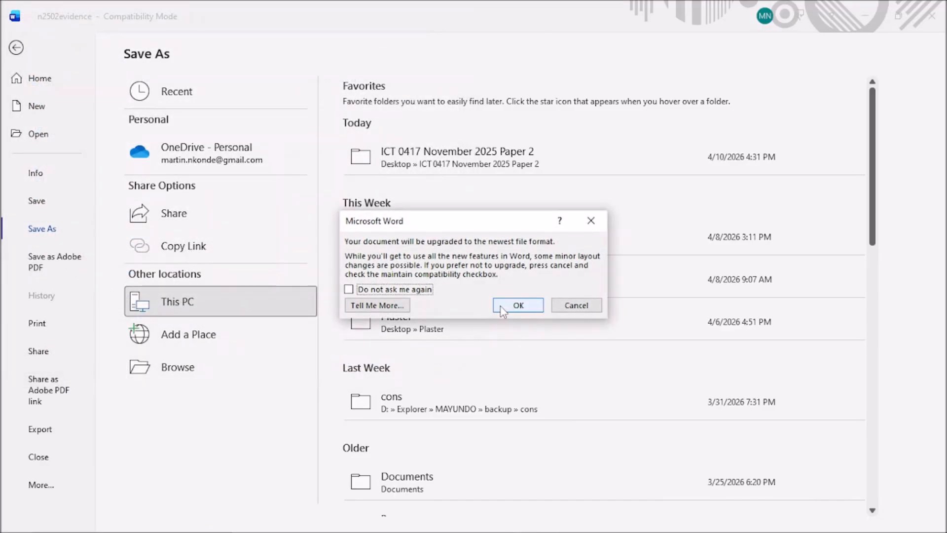
left_click(517, 306)
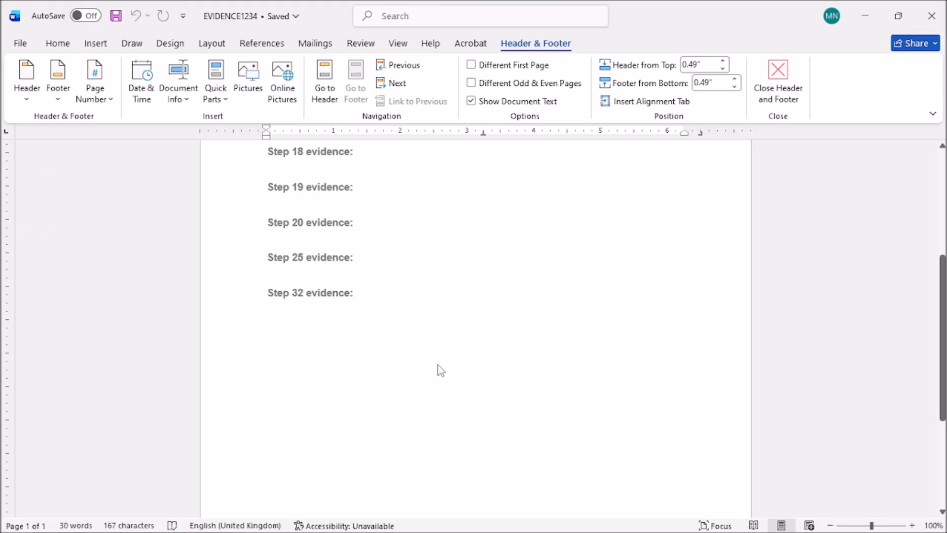
scroll(429, 365, "up", 4)
double_click(413, 338)
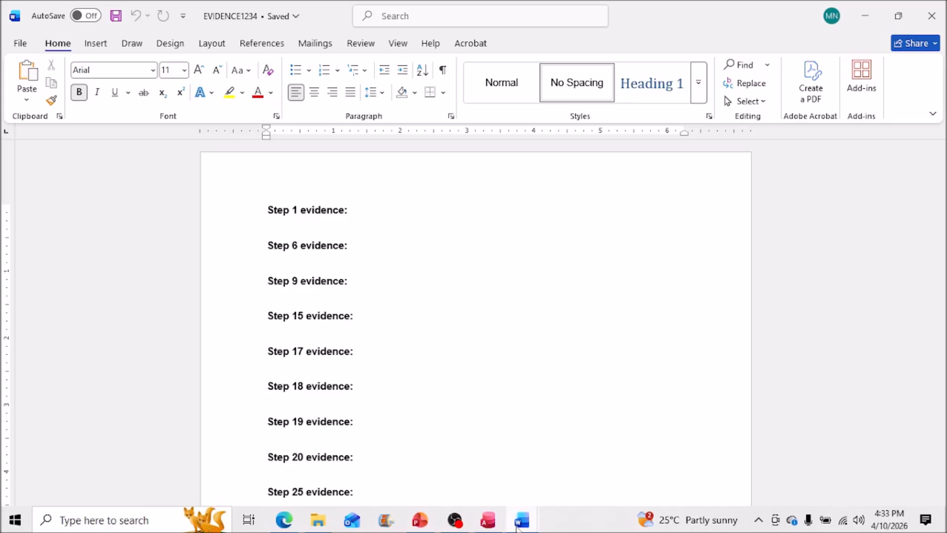
Step: Close the AutoRecovered m25evidence window, dismissing its Save As dialog without saving
left_click(518, 523)
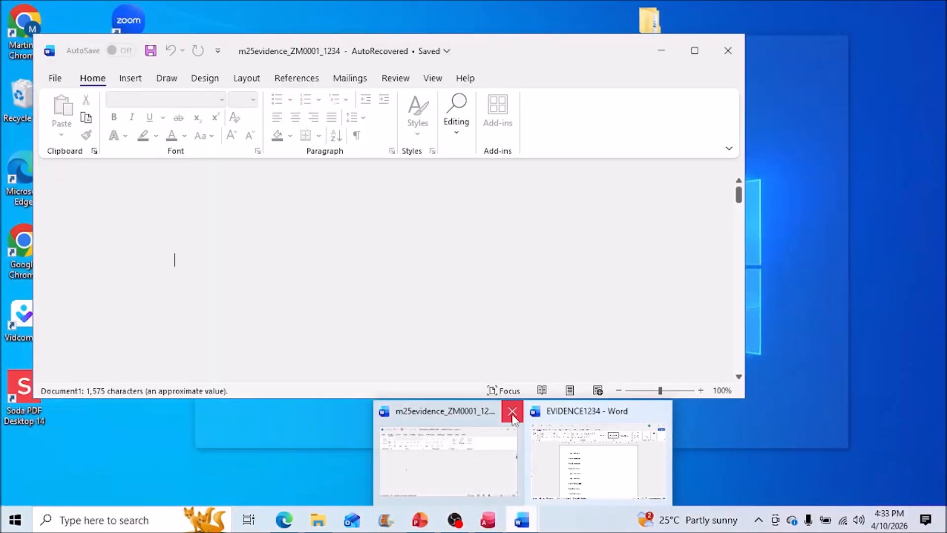
left_click(513, 412)
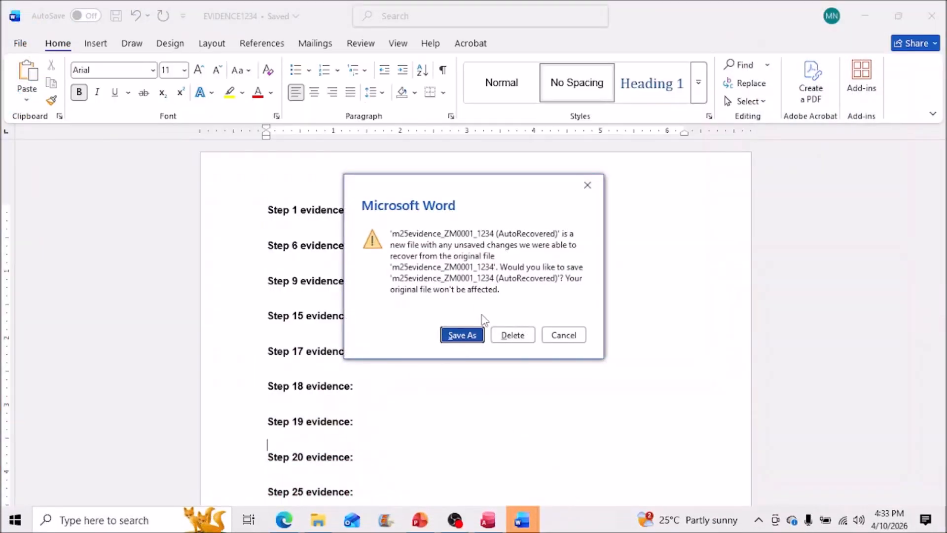
left_click(474, 337)
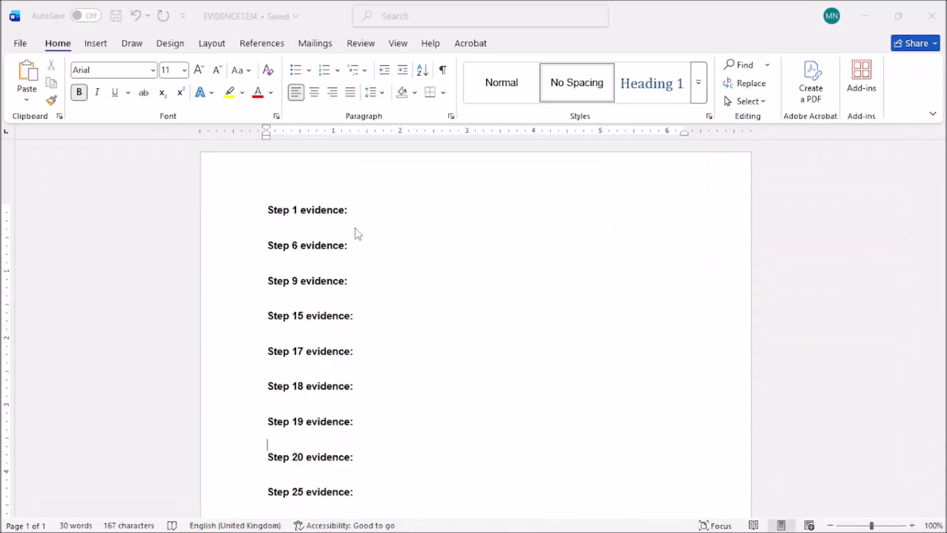
left_click(457, 10)
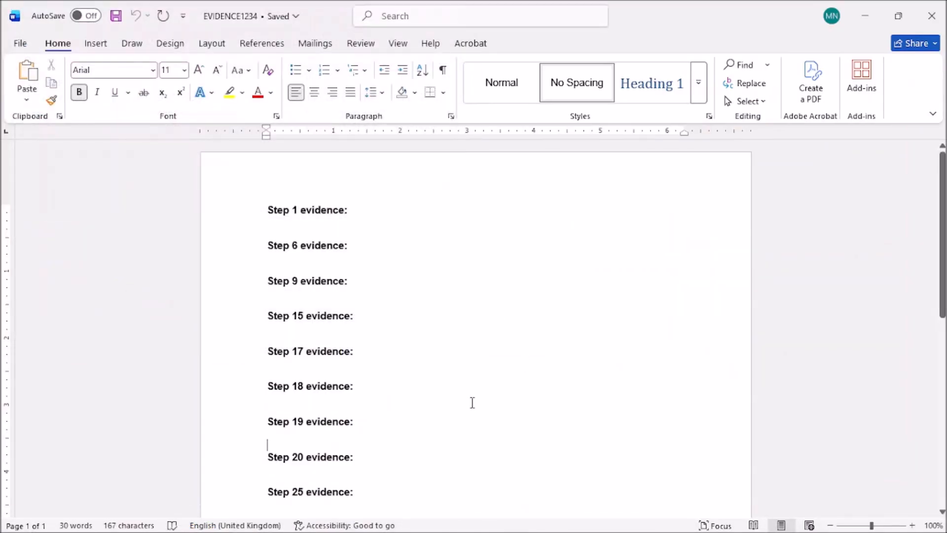
mouse_move(342, 531)
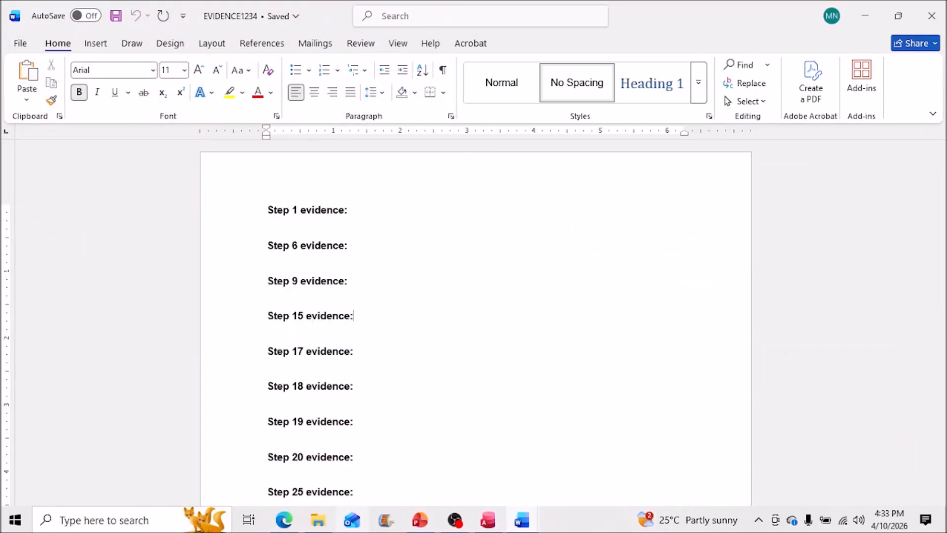
Step: Read the exam paper's questions 15–17 on evidence and tables, then minimise Edge
left_click(292, 529)
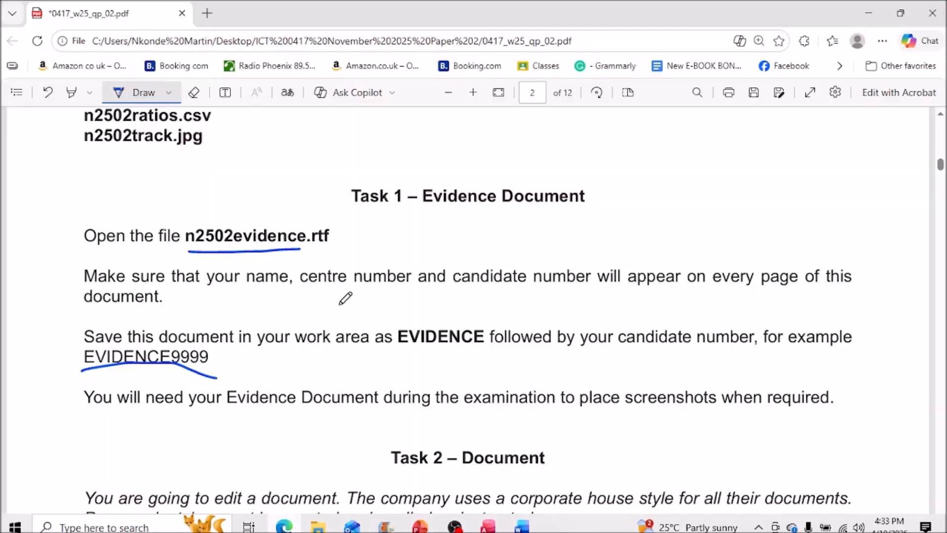
scroll(936, 270, "down", 7)
scroll(820, 271, "down", 5)
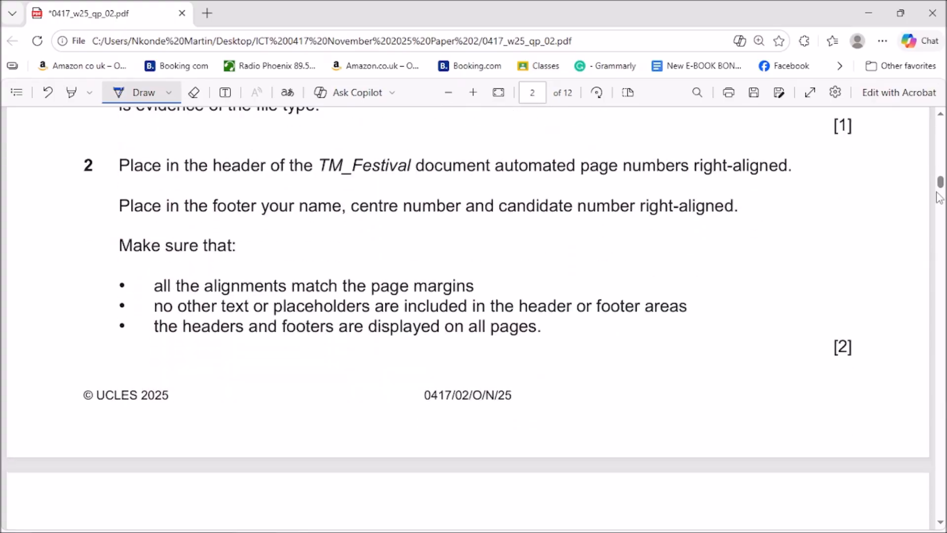
left_click_drag(942, 184, 929, 281)
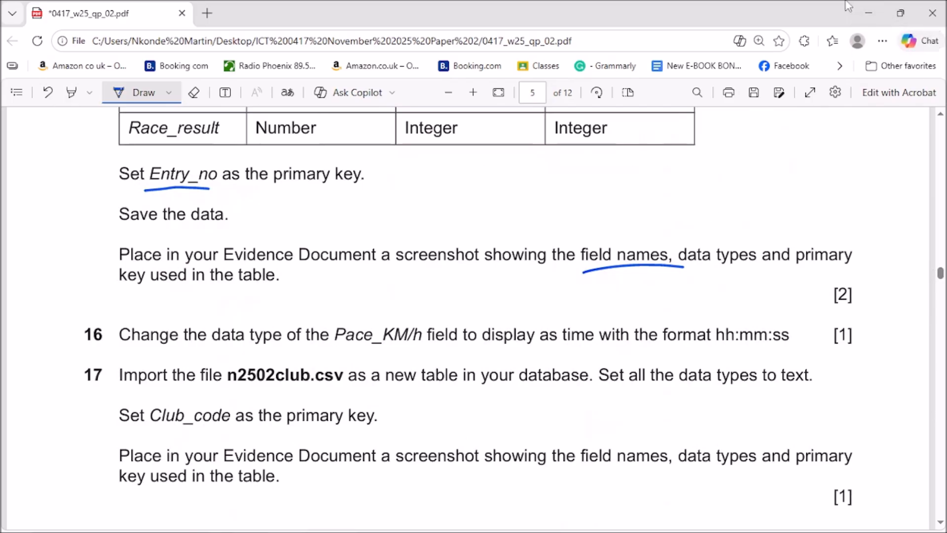
left_click(868, 13)
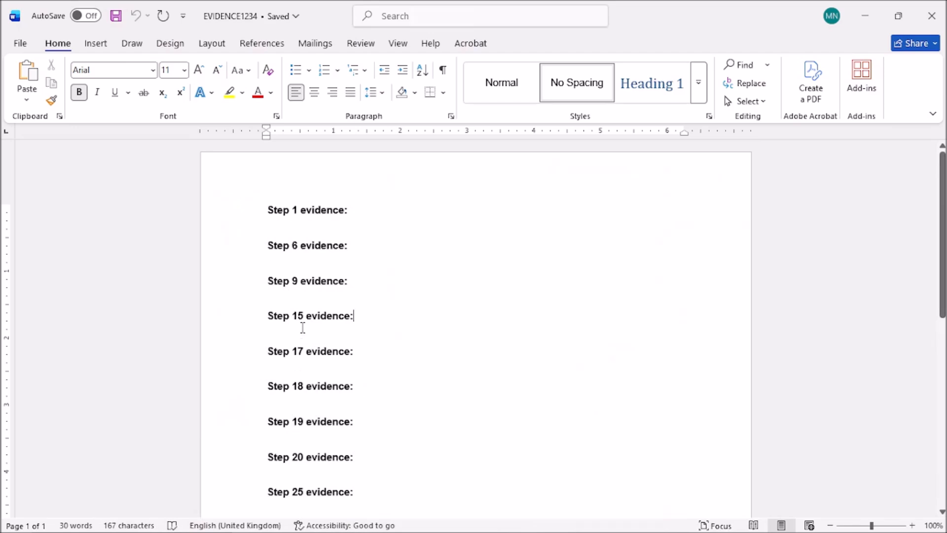
Step: Show N2502race in Design View and copy a Lightshot capture of its field names and data types
left_click(493, 524)
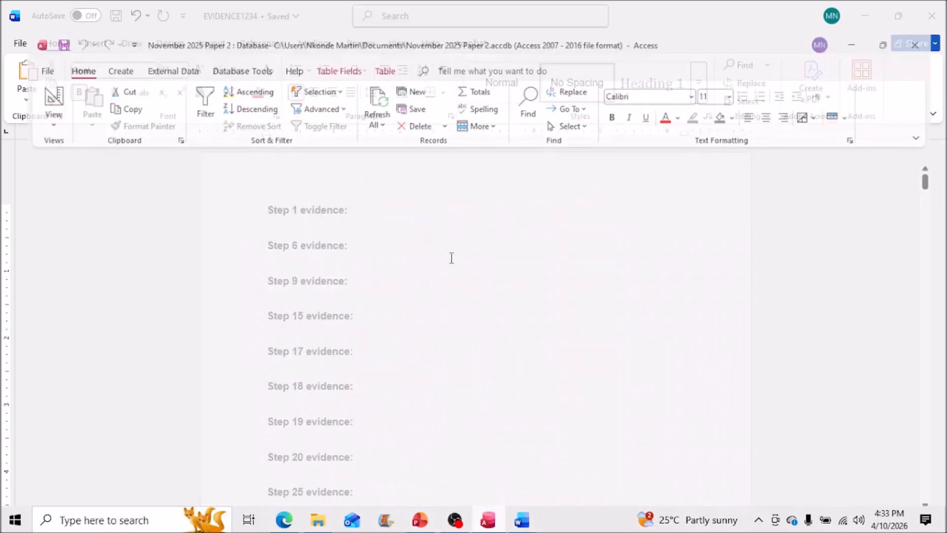
right_click(179, 131)
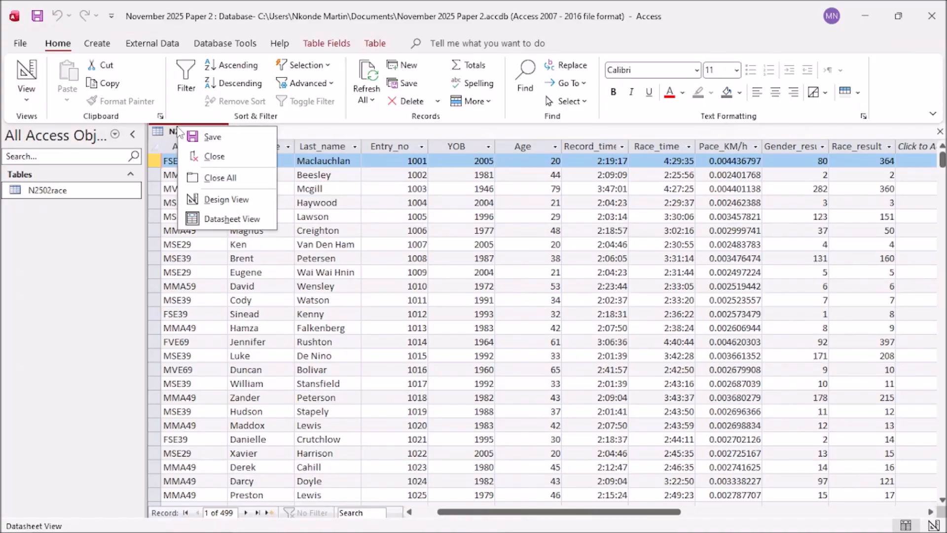
left_click(241, 198)
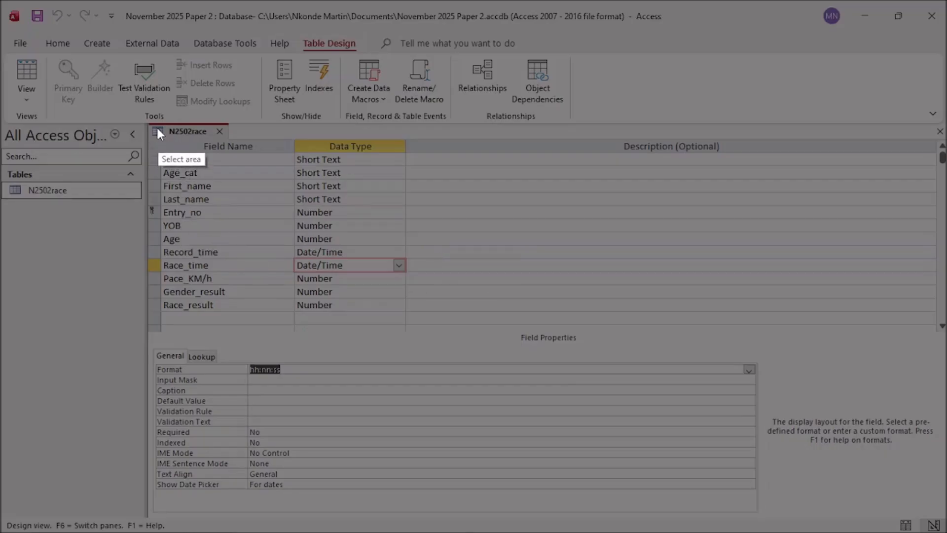
mouse_move(147, 125)
left_mouse_down()
mouse_move(417, 338)
mouse_move(418, 320)
mouse_move(408, 321)
left_mouse_up()
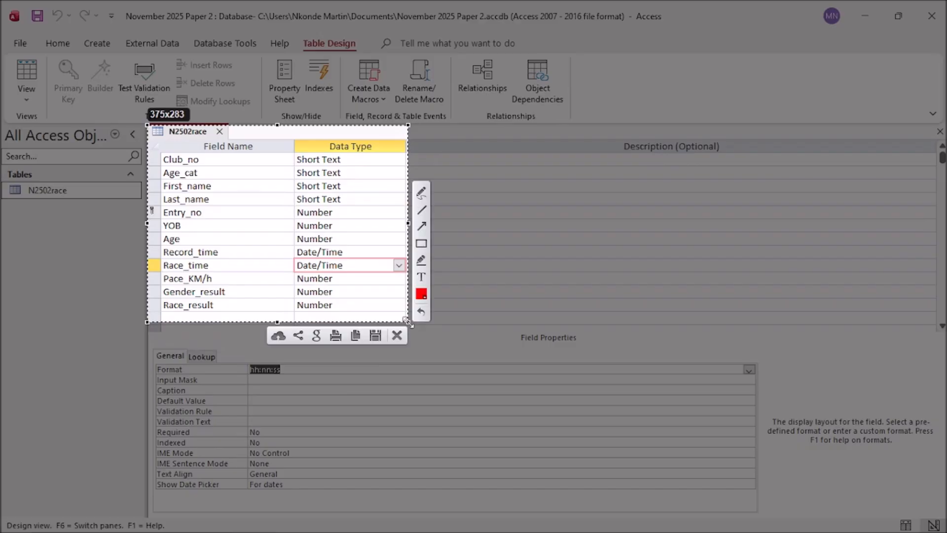
left_click(363, 338)
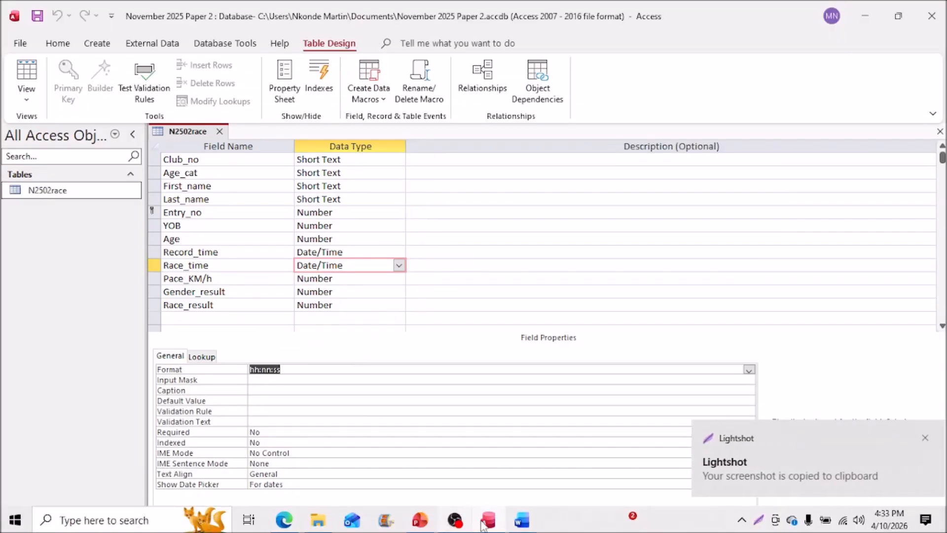
Step: Paste the N2502race design screenshot under Step 15 evidence and reopen the exam paper at page 5
left_click(514, 517)
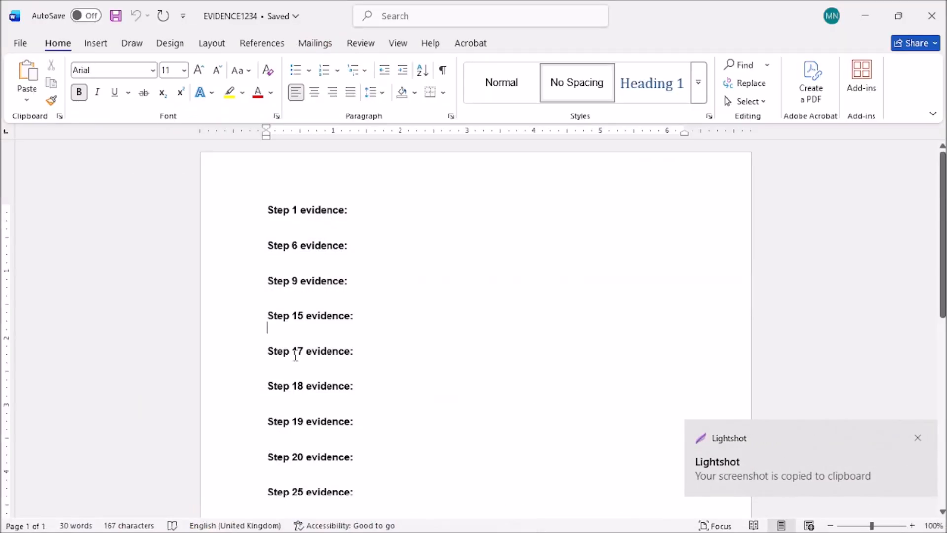
key("ctrl+v")
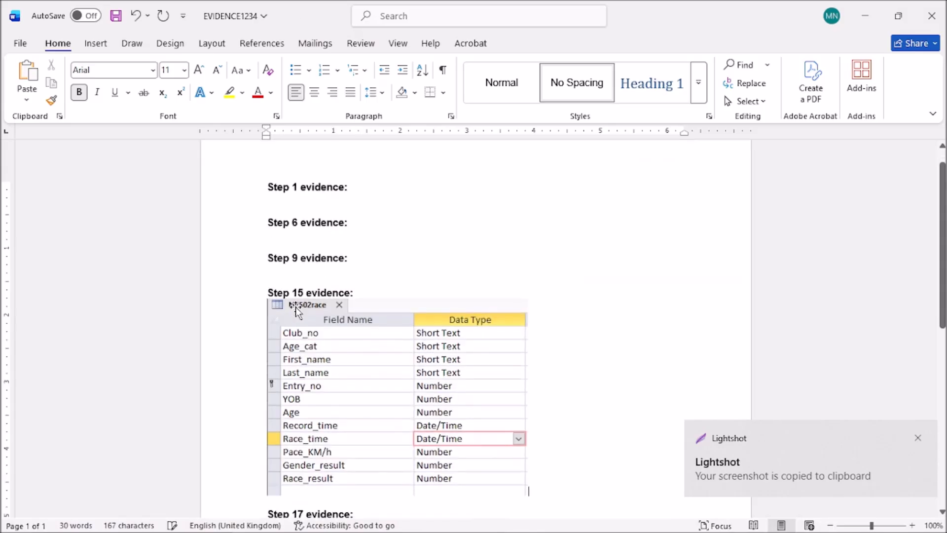
scroll(456, 406, "down", 3)
scroll(528, 410, "down", 2)
scroll(527, 410, "up", 2)
scroll(528, 410, "down", 1)
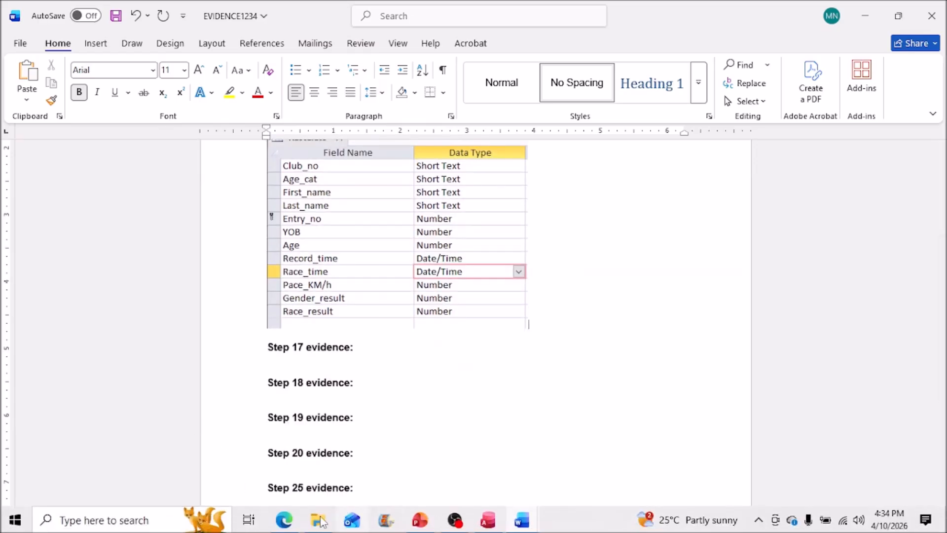
left_click(284, 521)
scroll(407, 278, "down", 3)
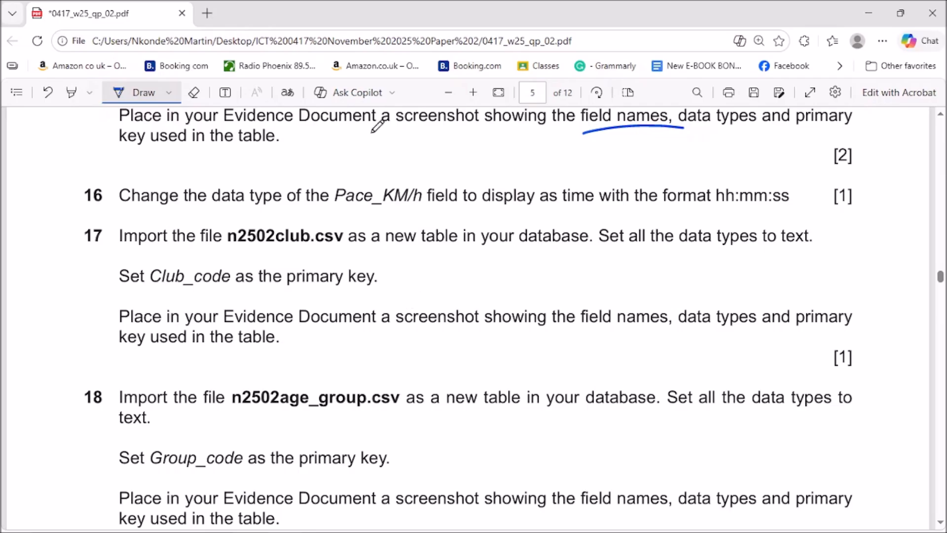
Step: Underline Pace_KM/h in question 16, then get back to the N2502race table design in Access
left_click_drag(333, 216, 422, 213)
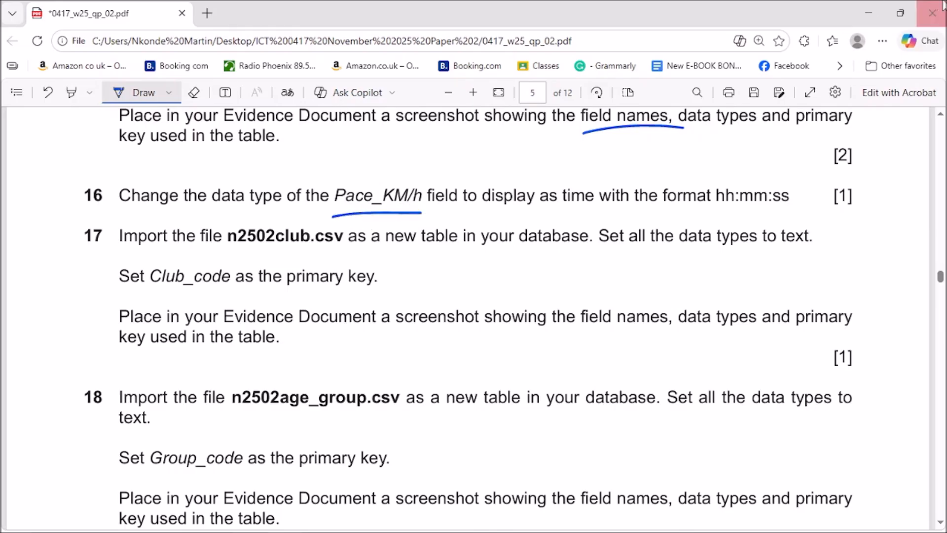
left_click(877, 10)
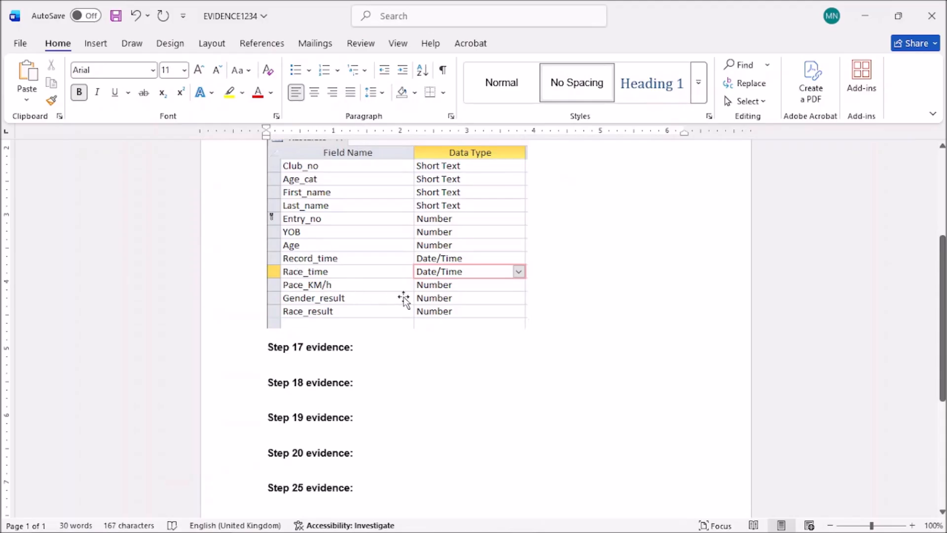
mouse_move(422, 528)
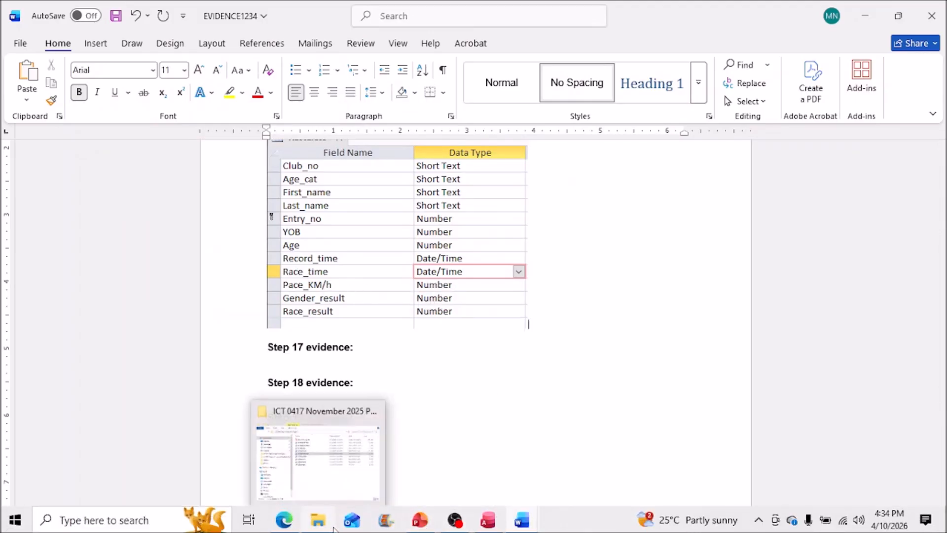
left_click(422, 528)
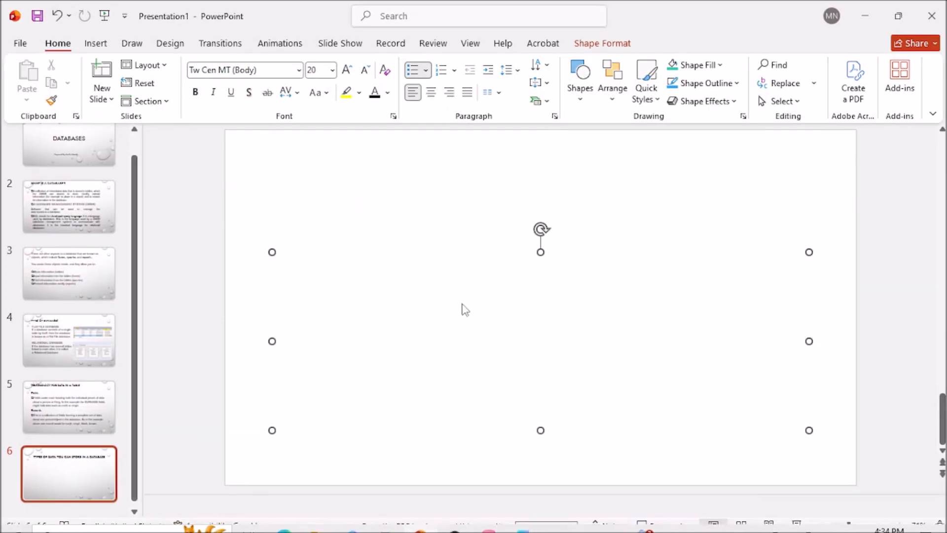
left_click(865, 16)
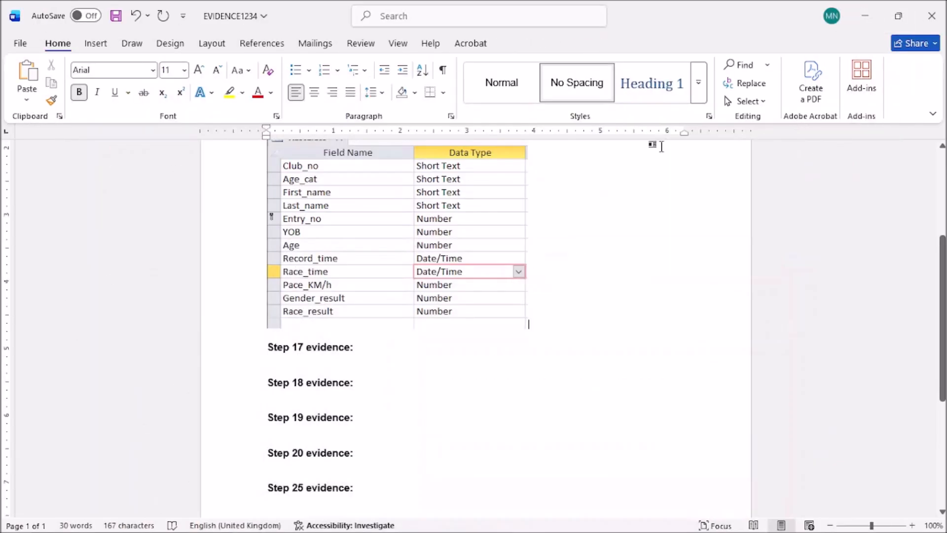
left_click(488, 521)
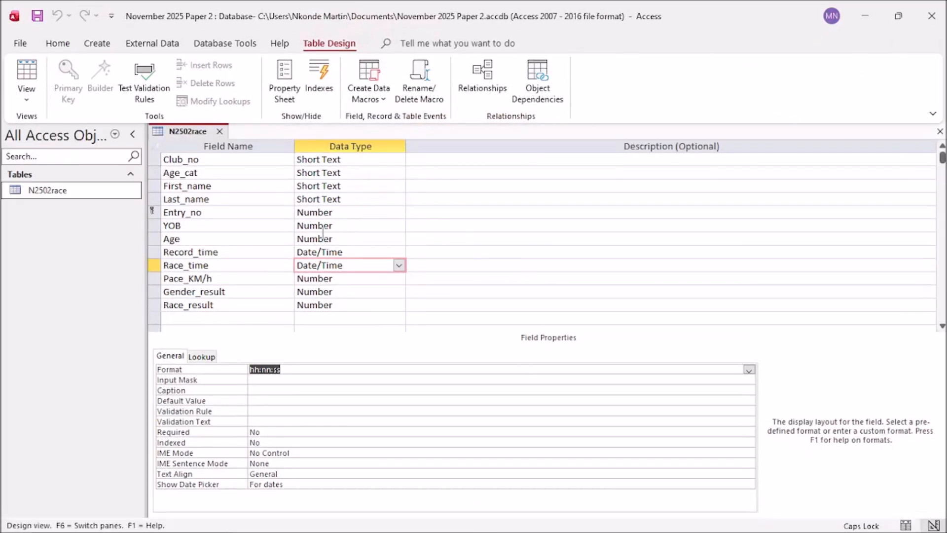
Step: Change Pace_KM/h to a Date/Time field with the format hh:nn:ss
left_click(330, 282)
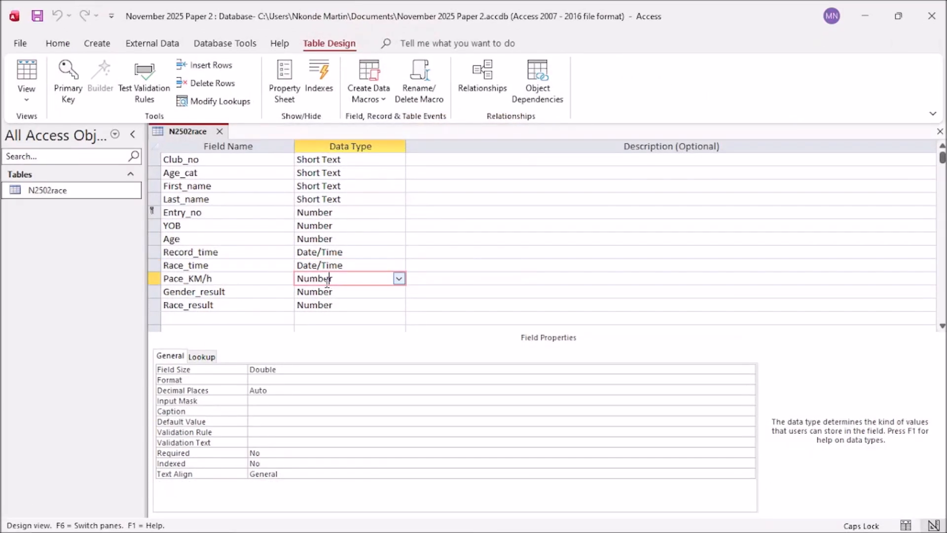
left_click(399, 281)
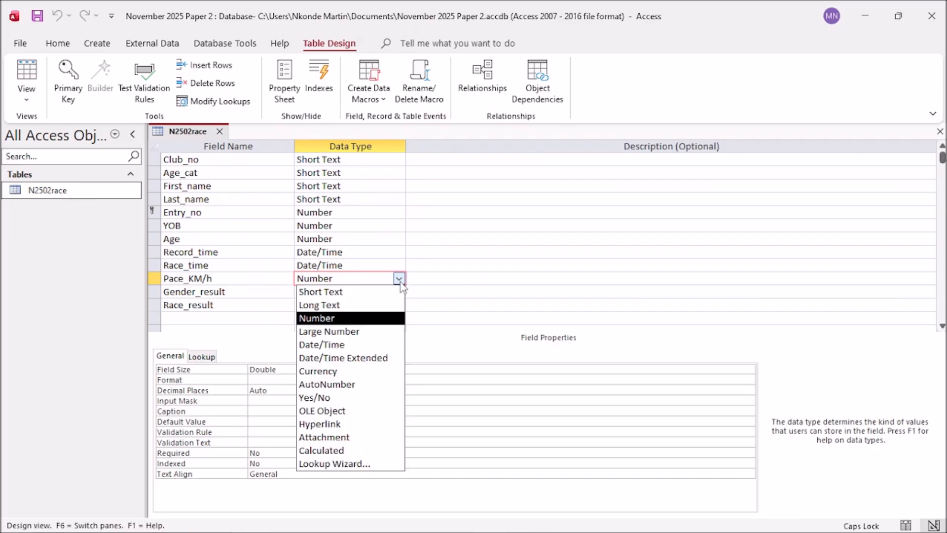
left_click(347, 345)
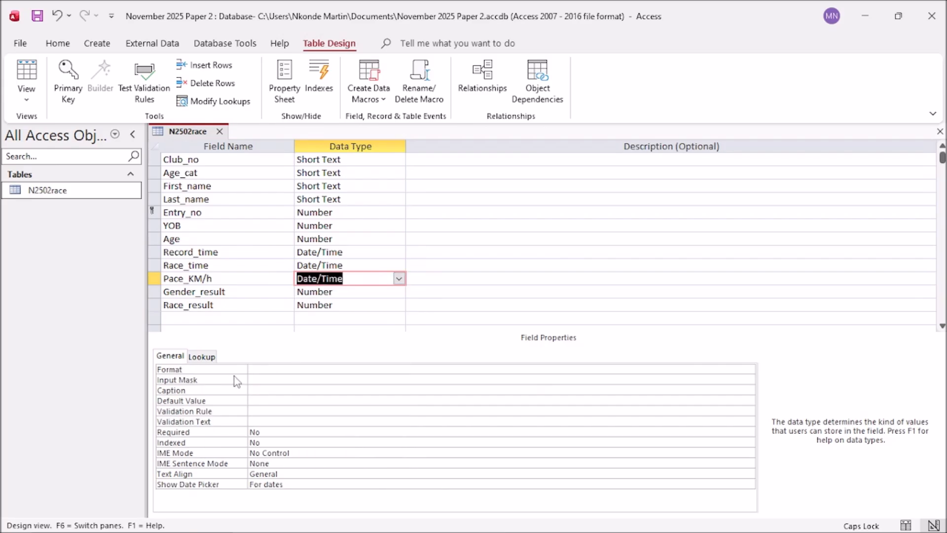
left_click(256, 370)
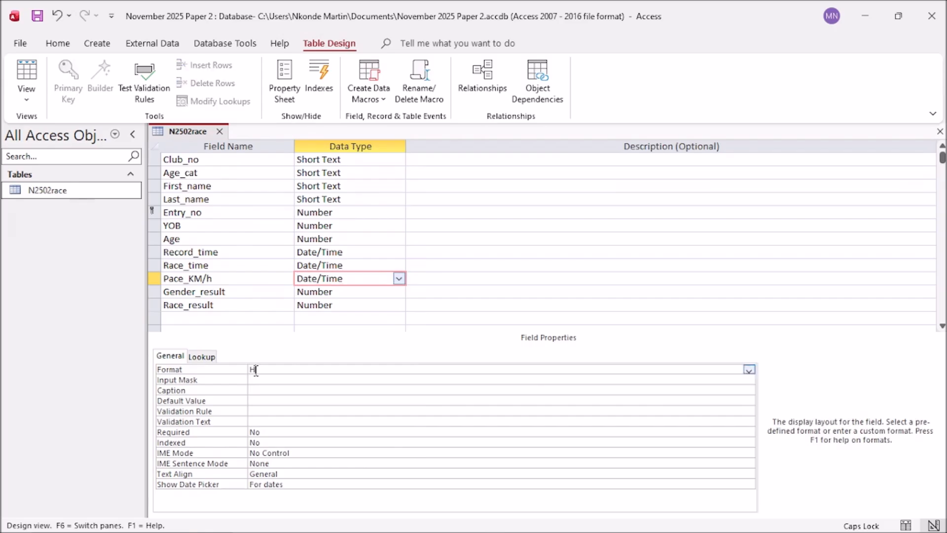
key("Caps_Lock")
Step: Save the N2502race design, view its data, and return to the exam paper
left_click(39, 17)
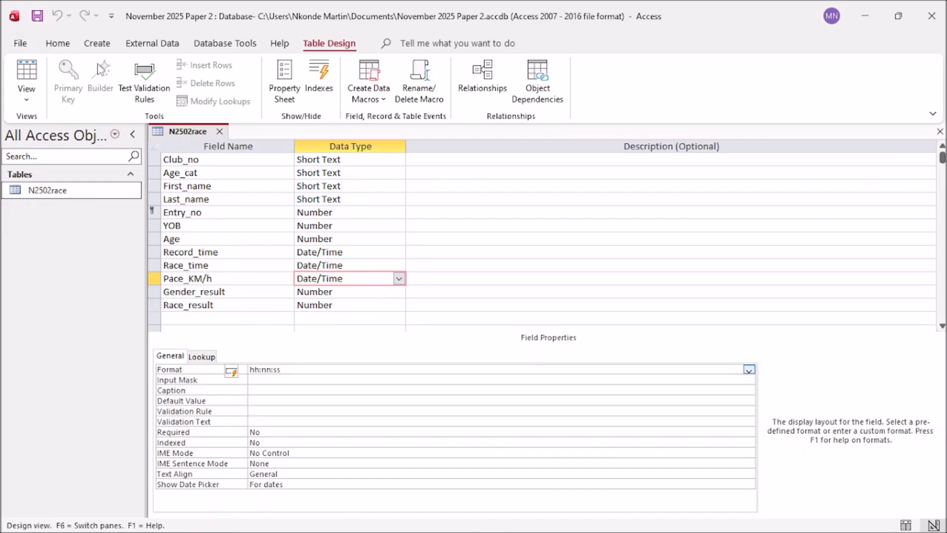
double_click(72, 195)
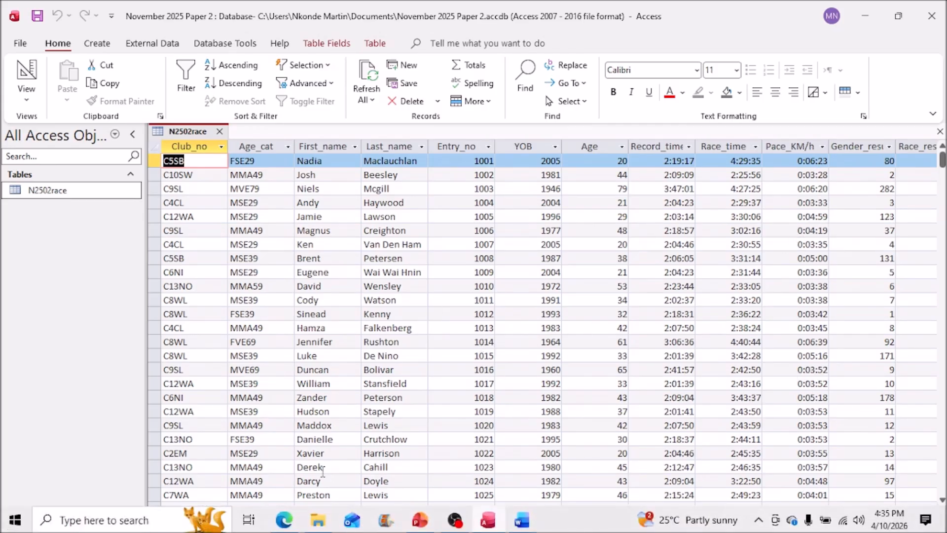
left_click(284, 520)
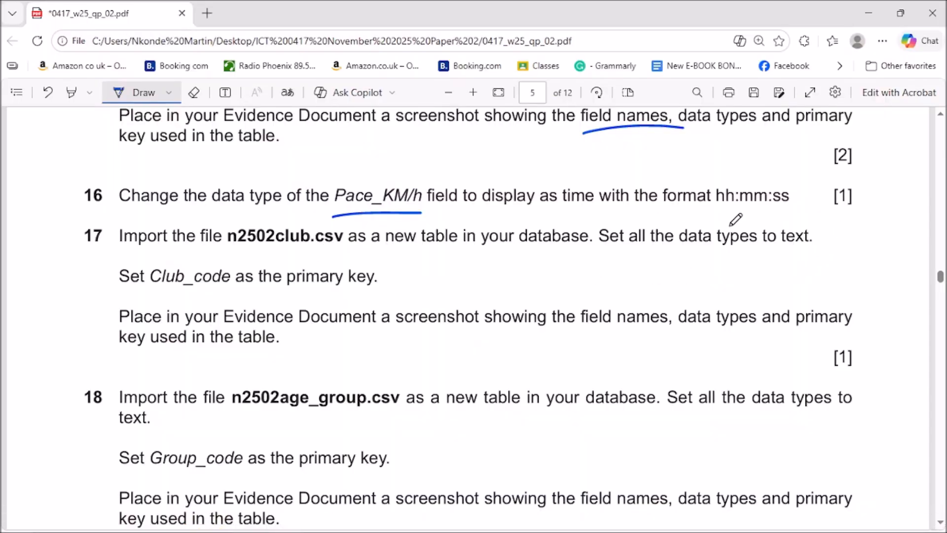
Step: Tick questions 16 and 17 on the exam paper and minimise Edge
left_click_drag(861, 194, 879, 189)
left_click_drag(822, 237, 858, 243)
left_click(868, 13)
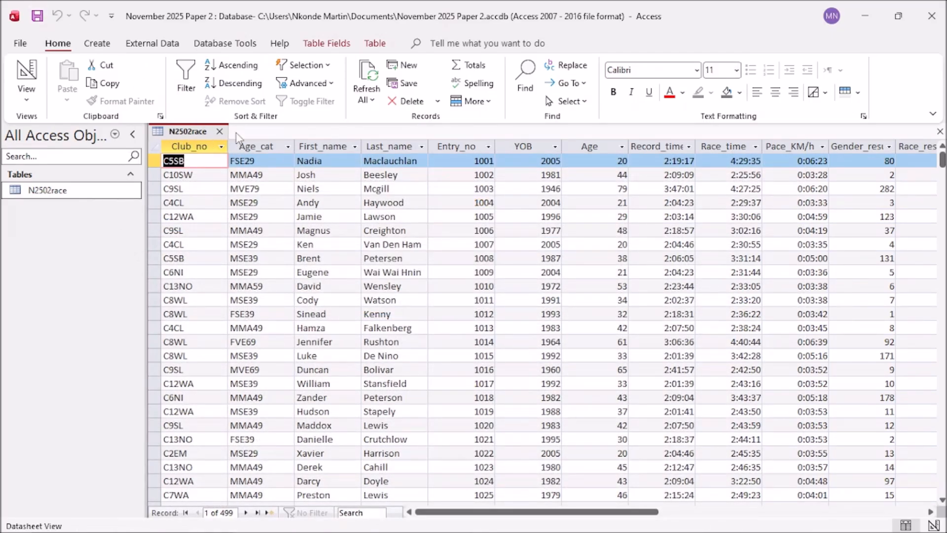
Step: Close N2502race and start a Text File import of n2502club into a new table
left_click(220, 131)
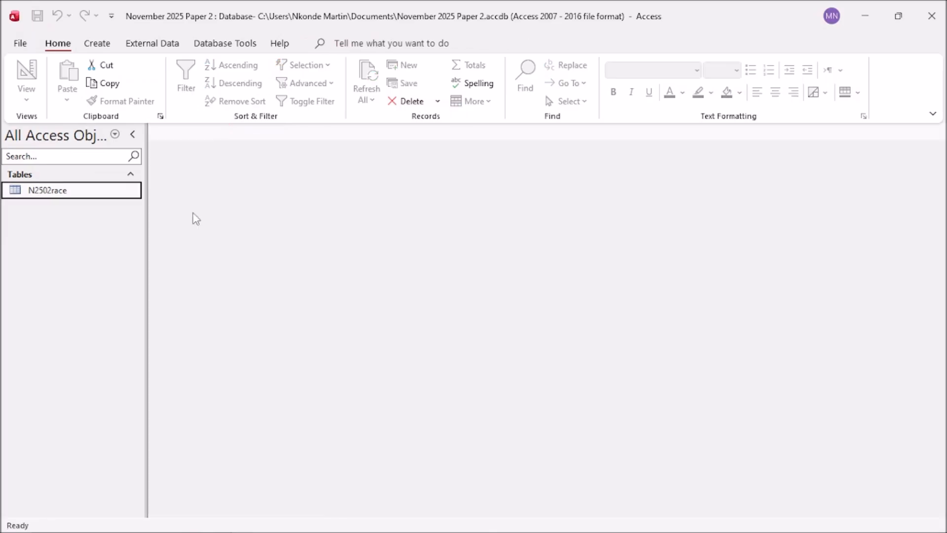
left_click(157, 46)
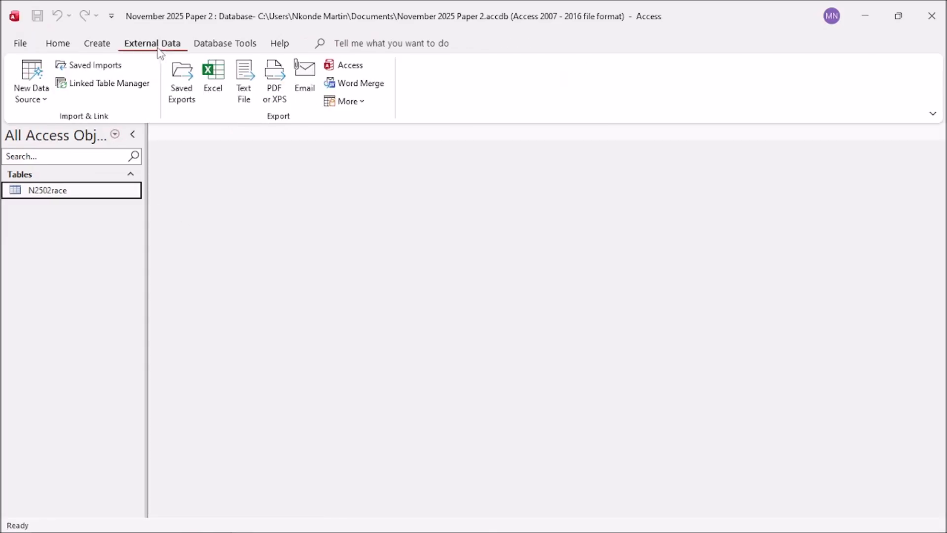
left_click(45, 101)
mouse_move(75, 129)
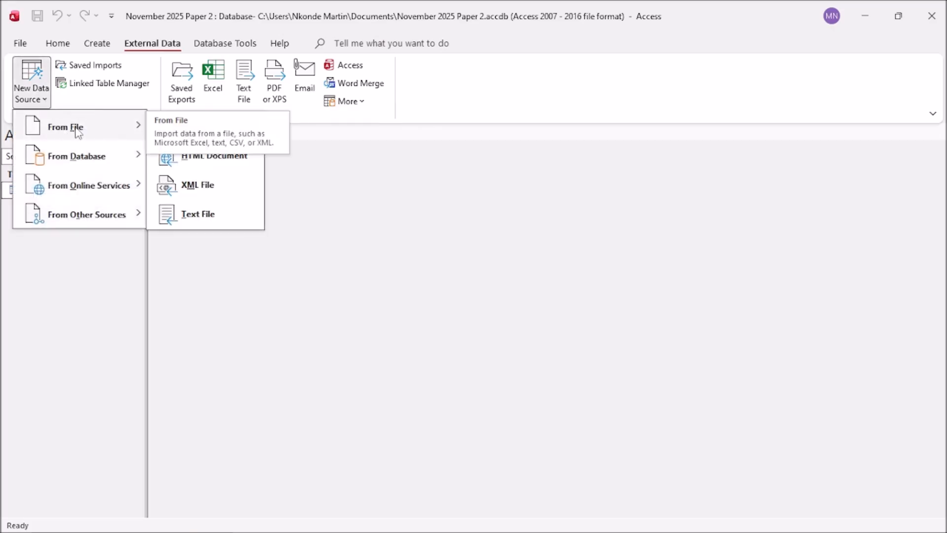
left_click(215, 223)
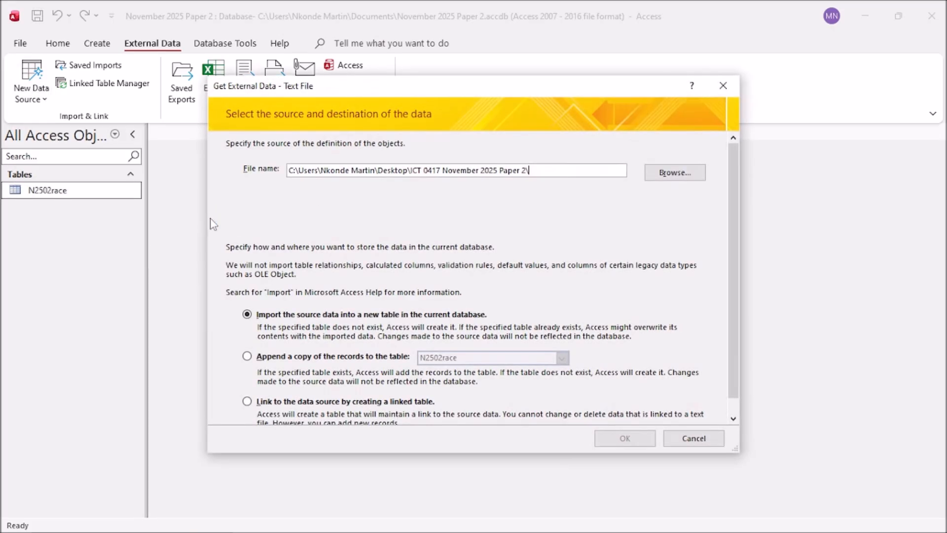
left_click(680, 173)
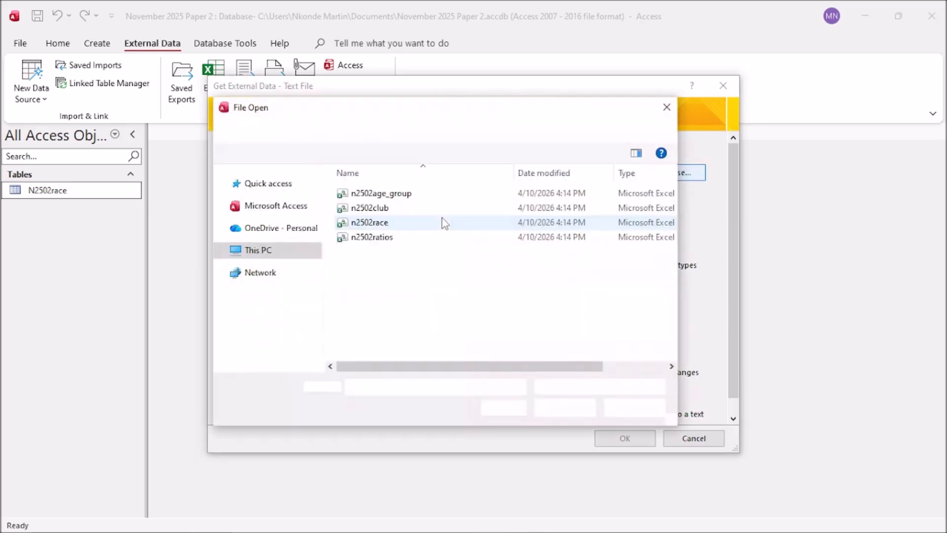
left_click(378, 209)
left_click(558, 408)
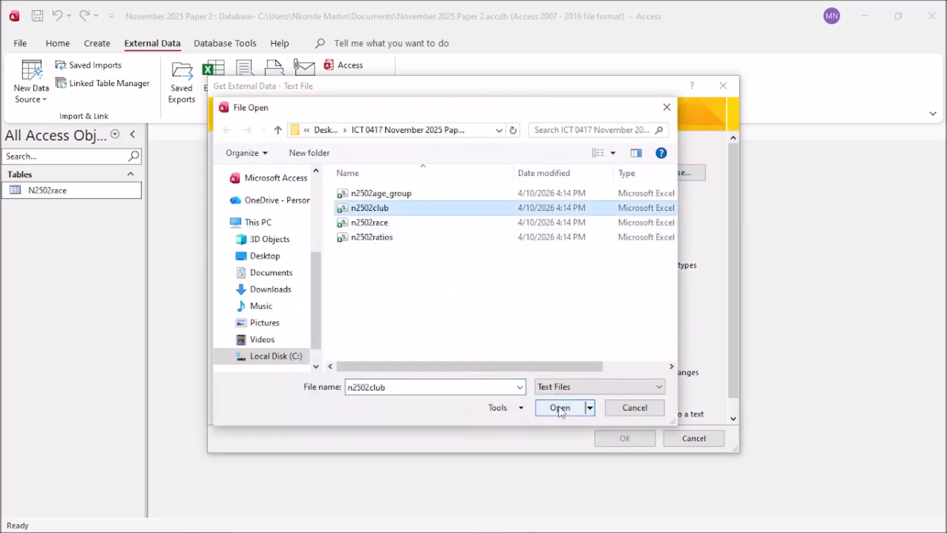
left_click(624, 438)
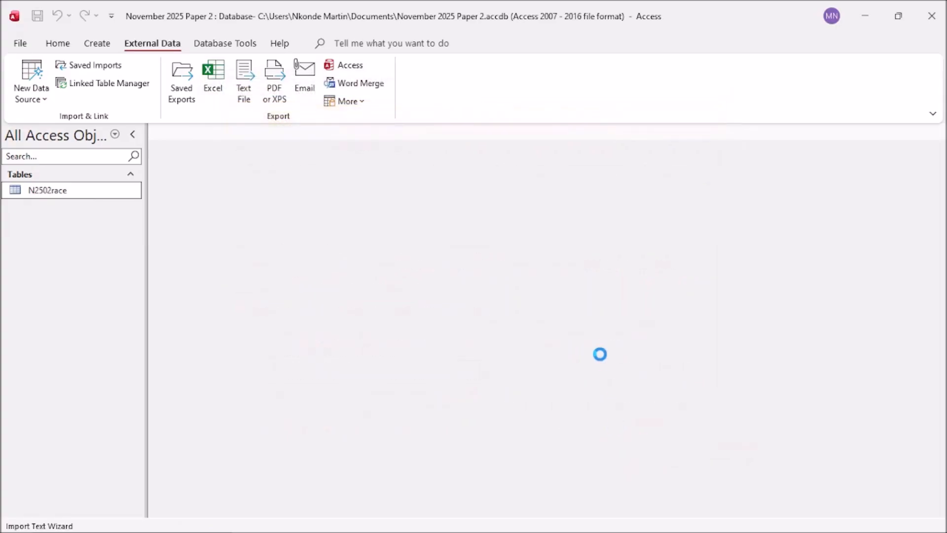
Step: Import n2502club as delimited text with the first row as field names, checking each column's options
left_click(615, 406)
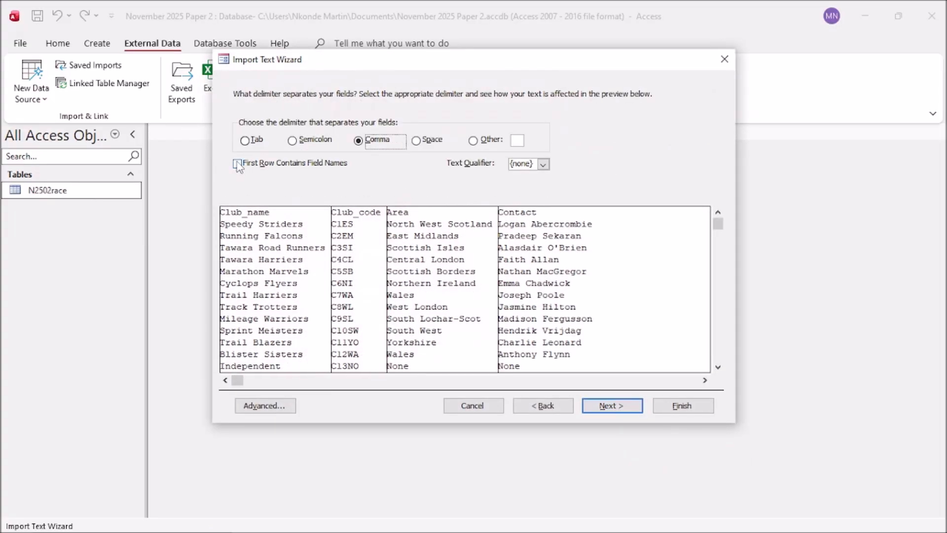
left_click(237, 163)
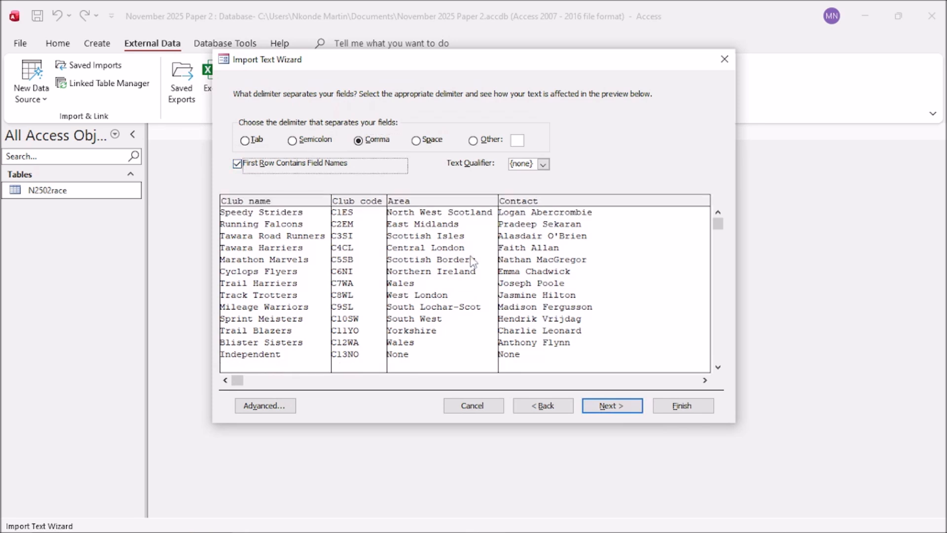
left_click(615, 413)
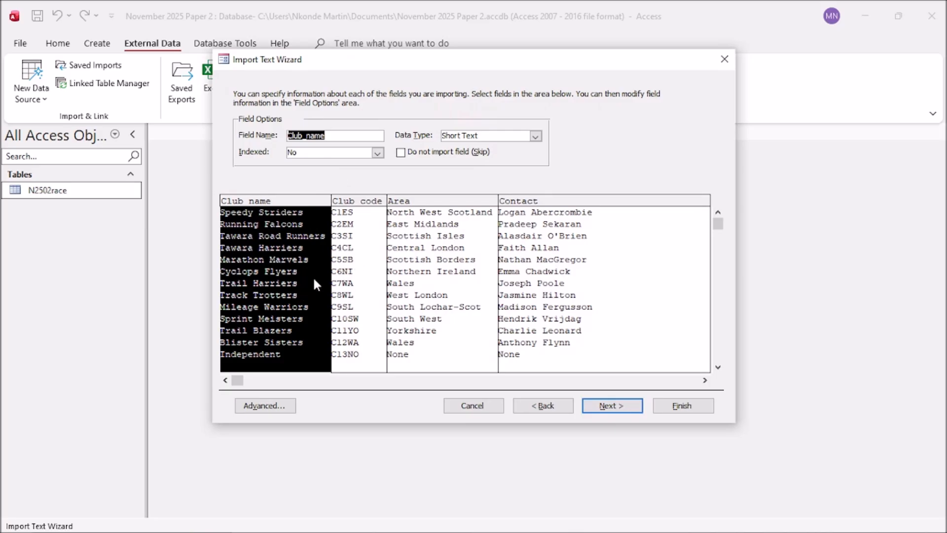
left_click(373, 282)
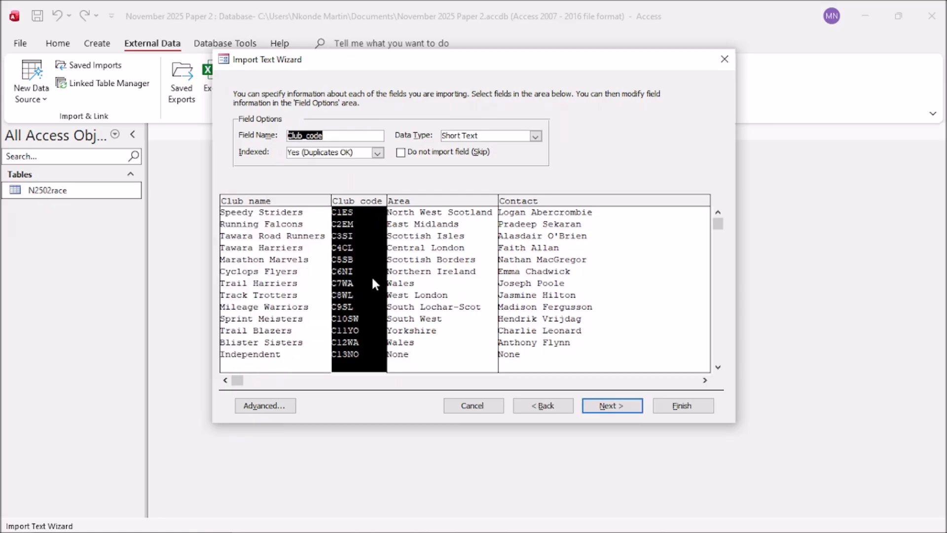
left_click(441, 284)
left_click(556, 288)
left_click_drag(704, 380, 704, 380)
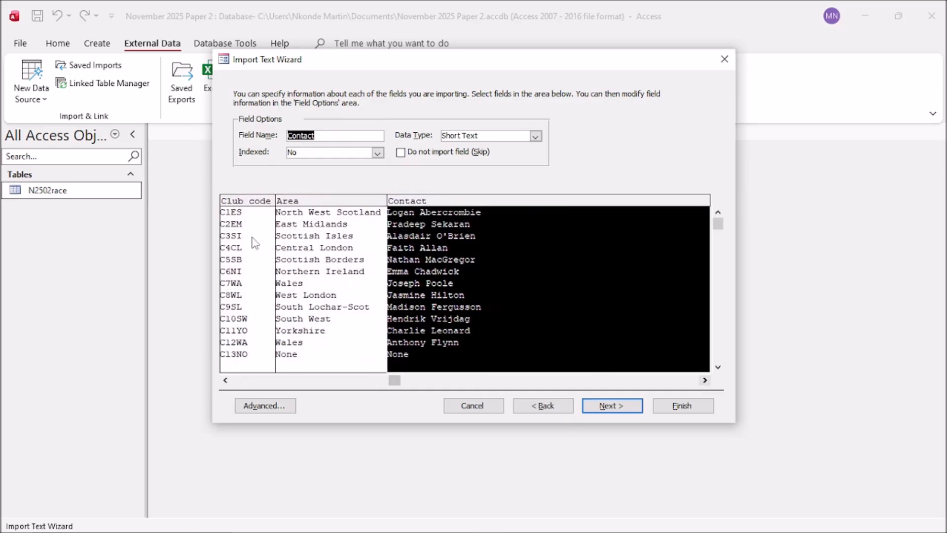
left_click(271, 407)
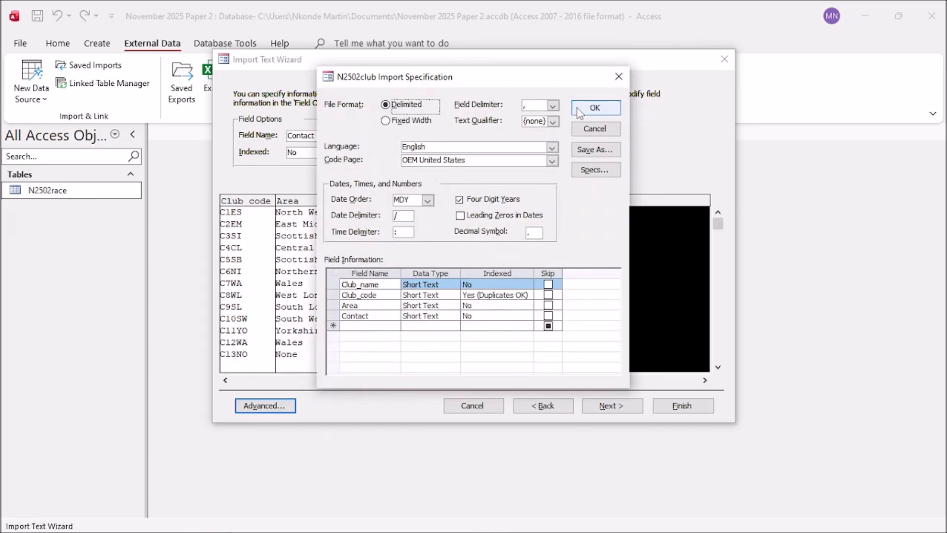
left_click(594, 108)
Step: Choose Club_code as the primary key and finish the import as N2502club
left_click(598, 408)
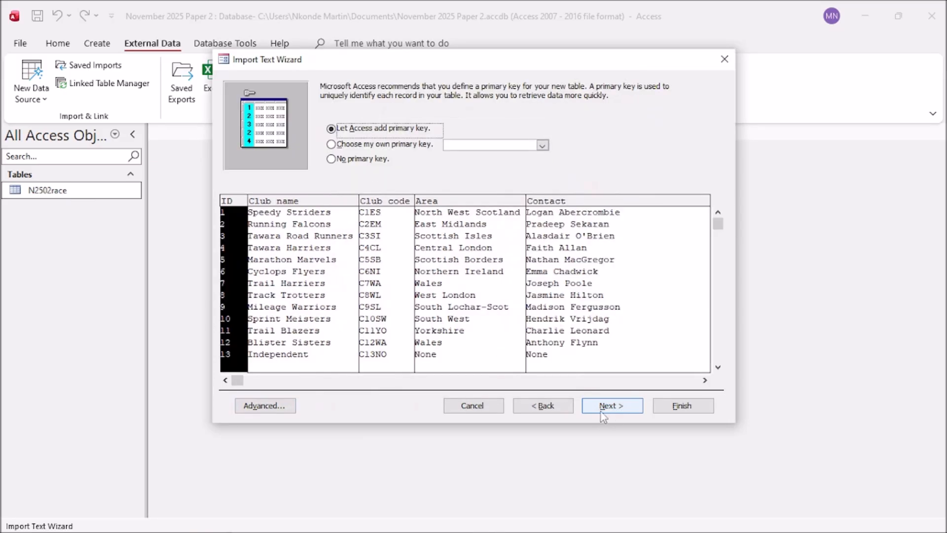
left_click(442, 145)
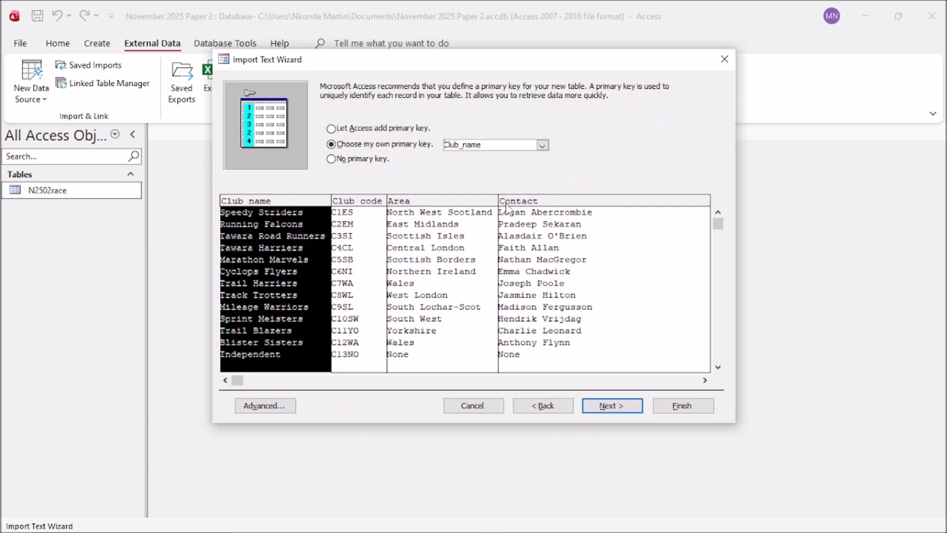
mouse_move(614, 532)
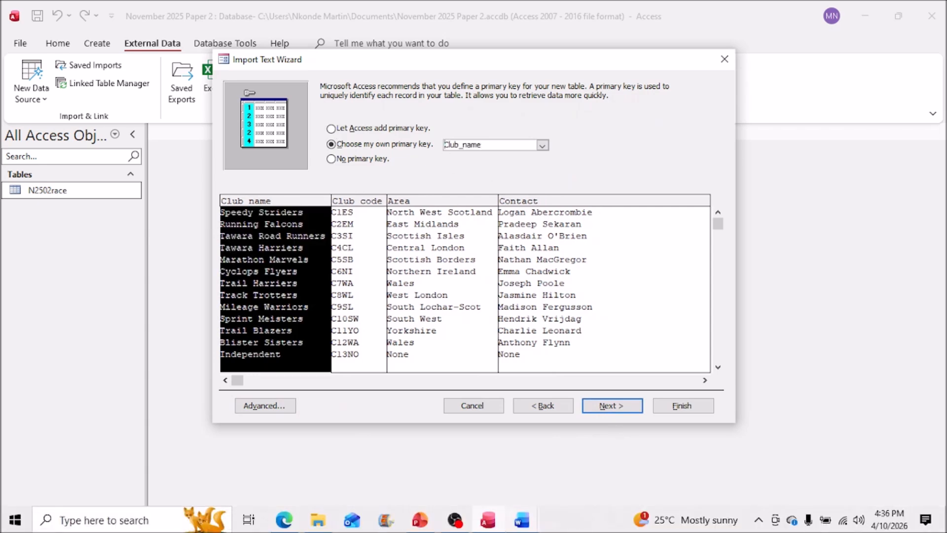
left_click(285, 520)
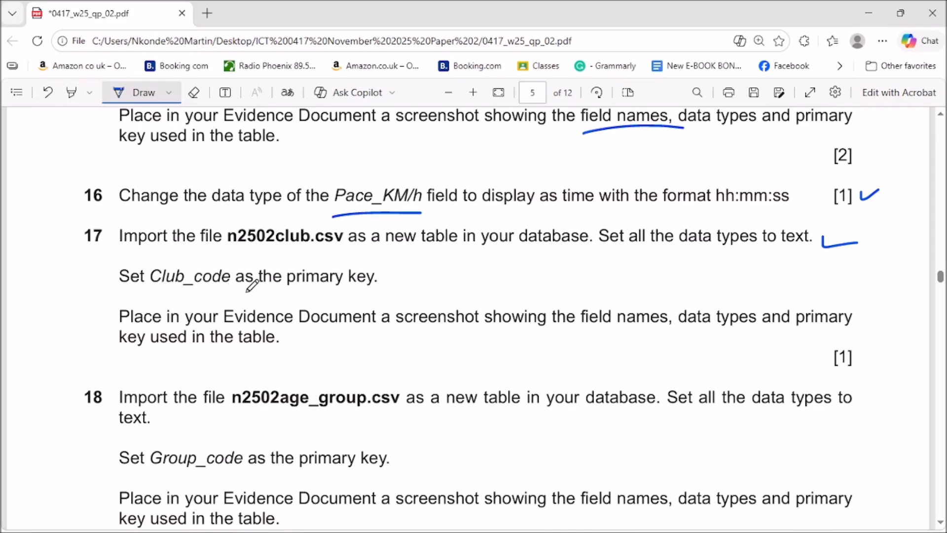
left_click(868, 13)
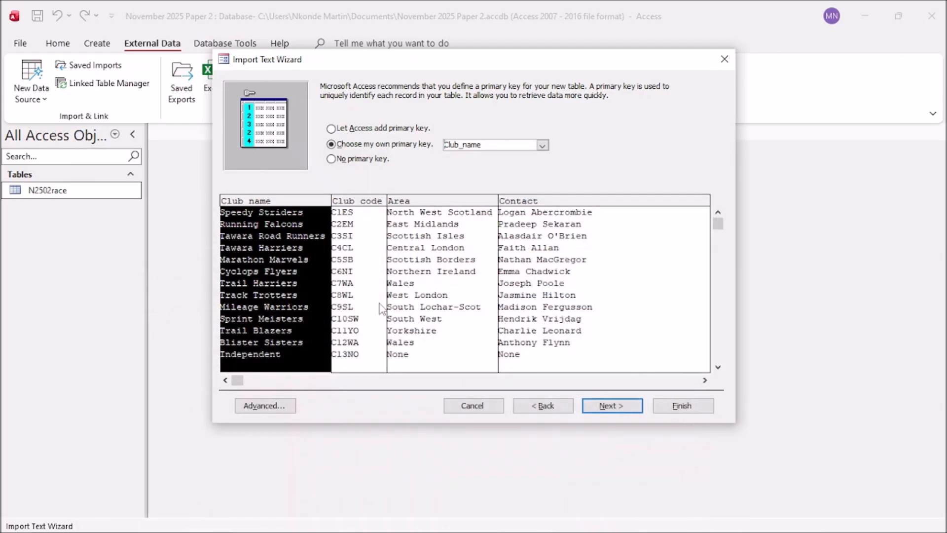
left_click(357, 273)
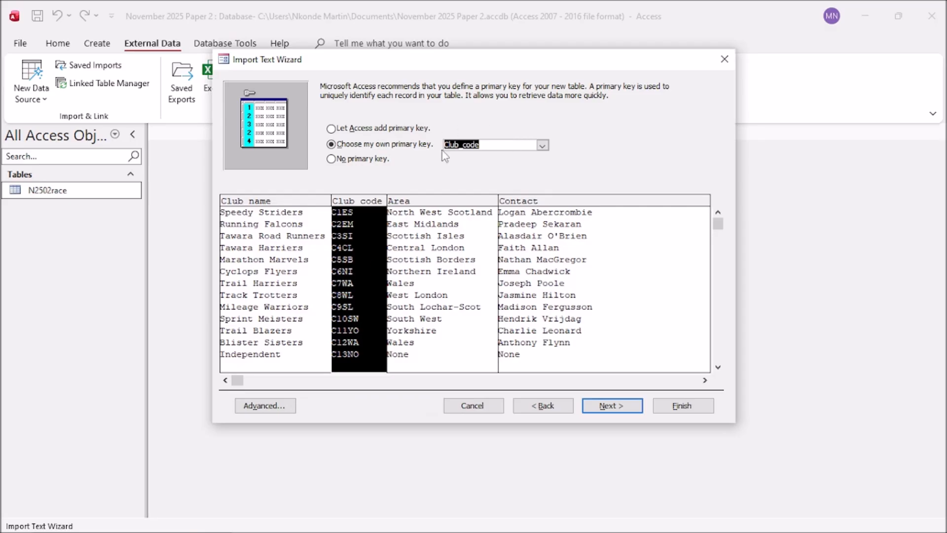
left_click(624, 410)
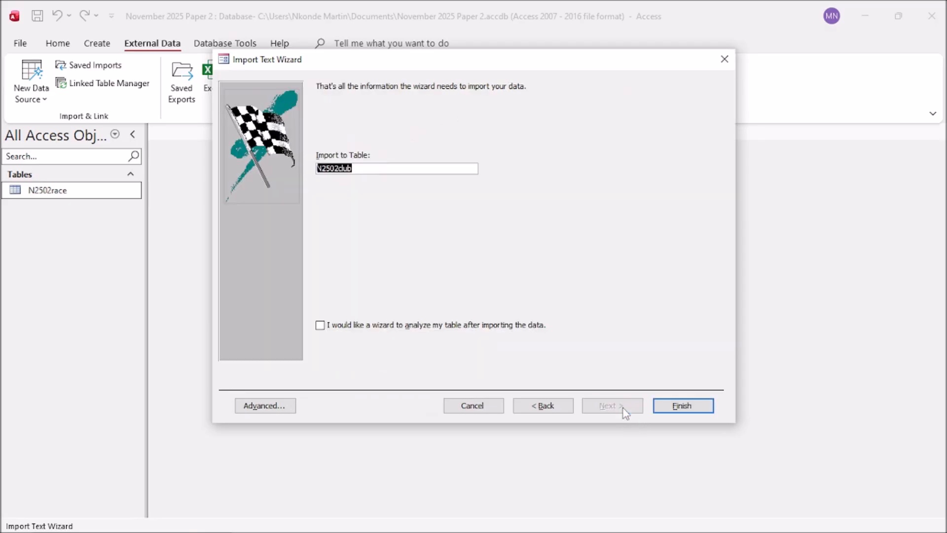
left_click(678, 405)
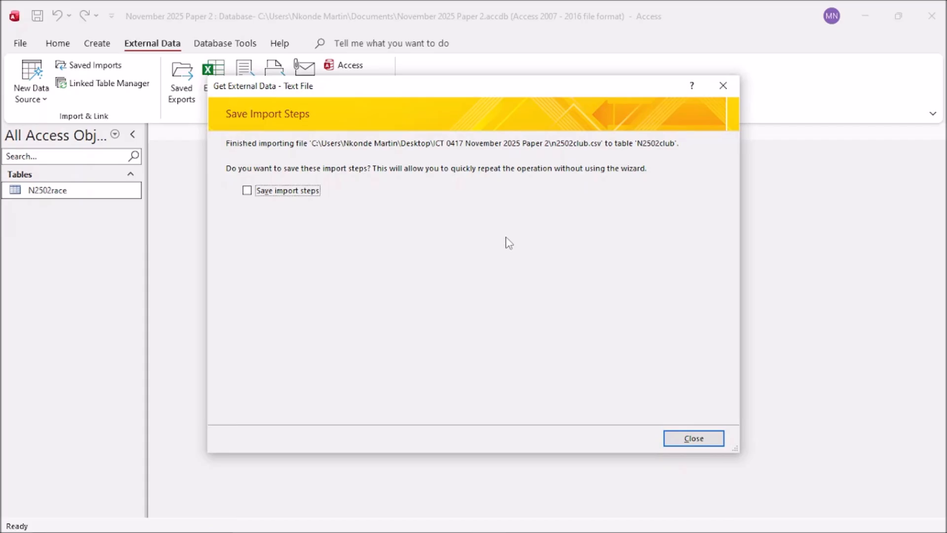
Step: Open the 13-club N2502club datasheet, widen its Contact column, and bring up the exam paper
left_click(693, 440)
double_click(51, 209)
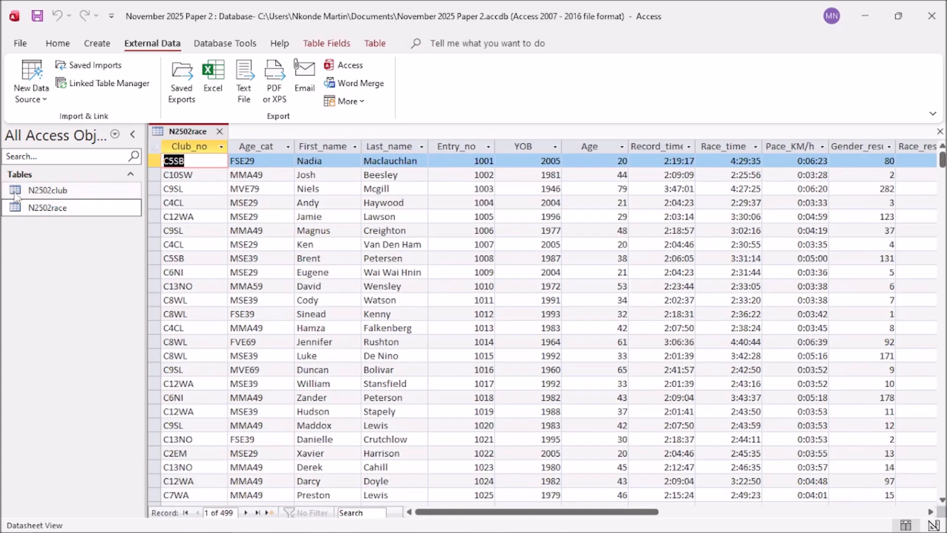
double_click(18, 195)
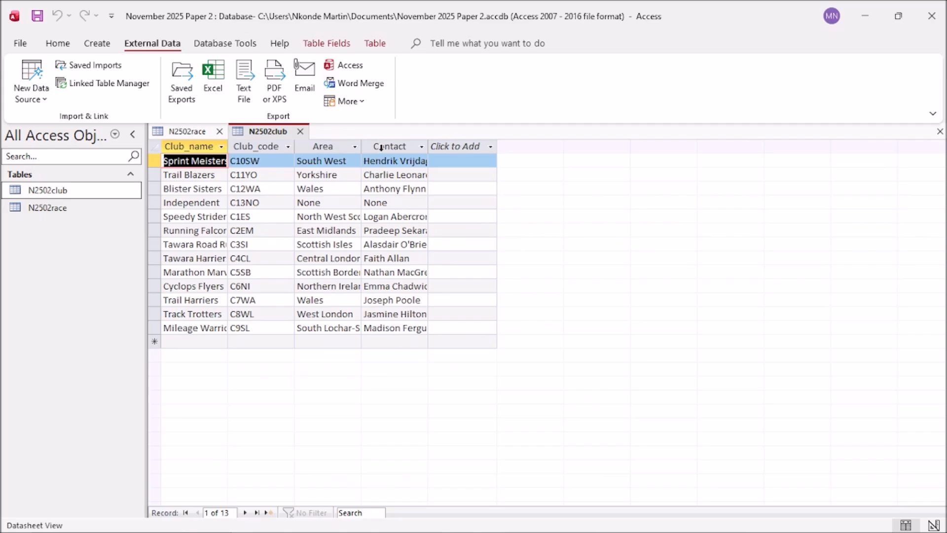
left_click(430, 146)
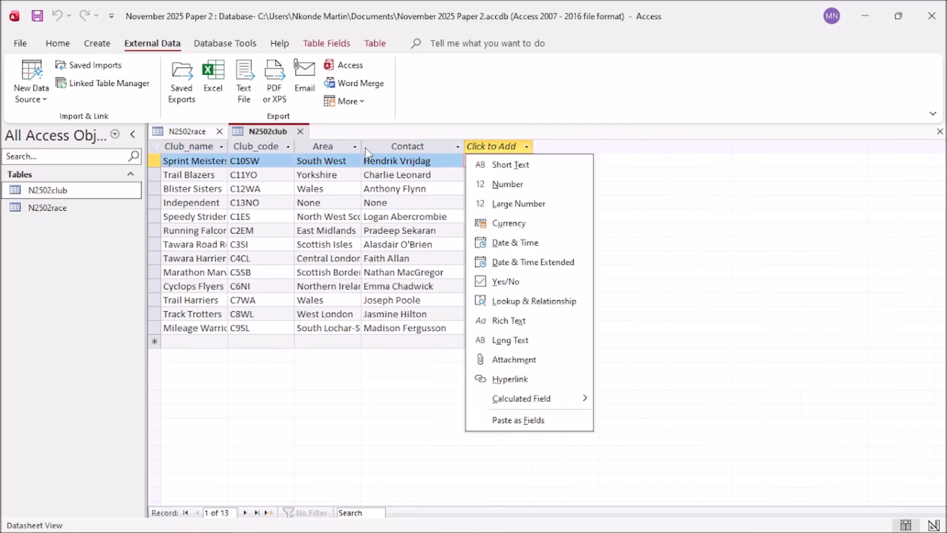
left_click(767, 342)
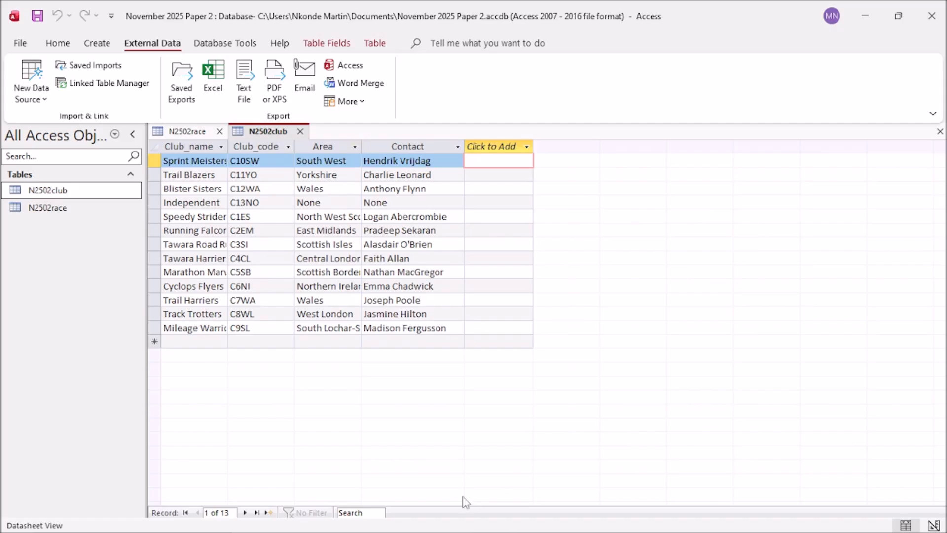
mouse_move(326, 524)
left_click(283, 520)
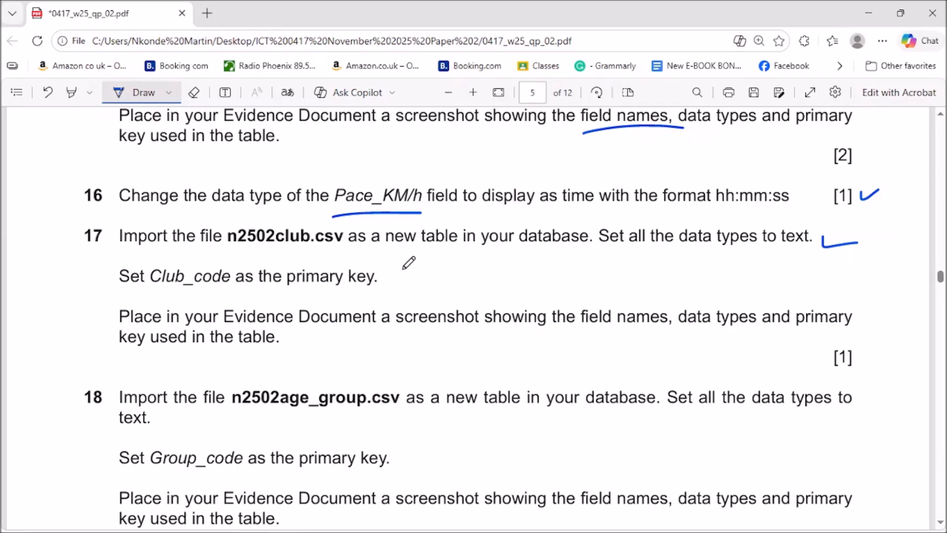
Step: Tick the import part of question 17 and underline 'field names', 'data types' and 'primary key'
left_click_drag(396, 269, 443, 242)
left_click_drag(584, 331, 648, 329)
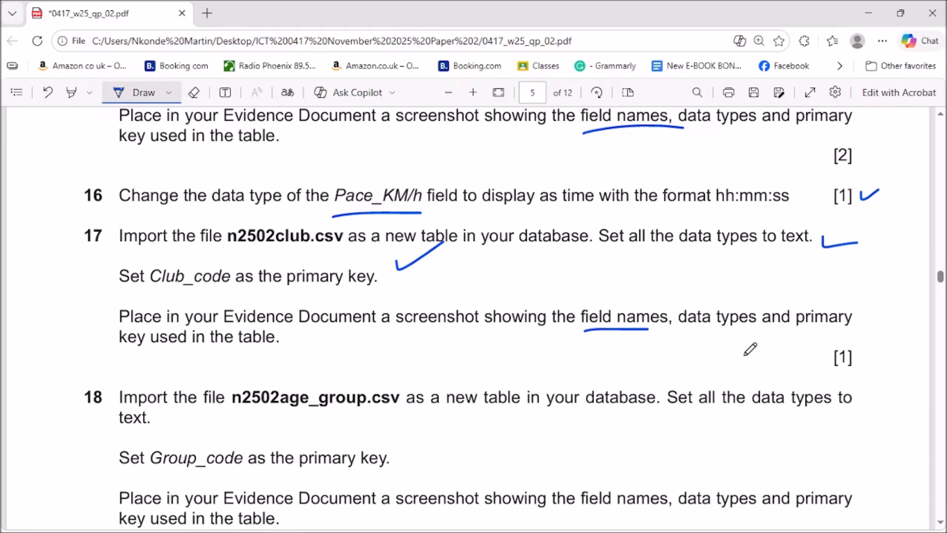
left_click_drag(681, 335, 763, 332)
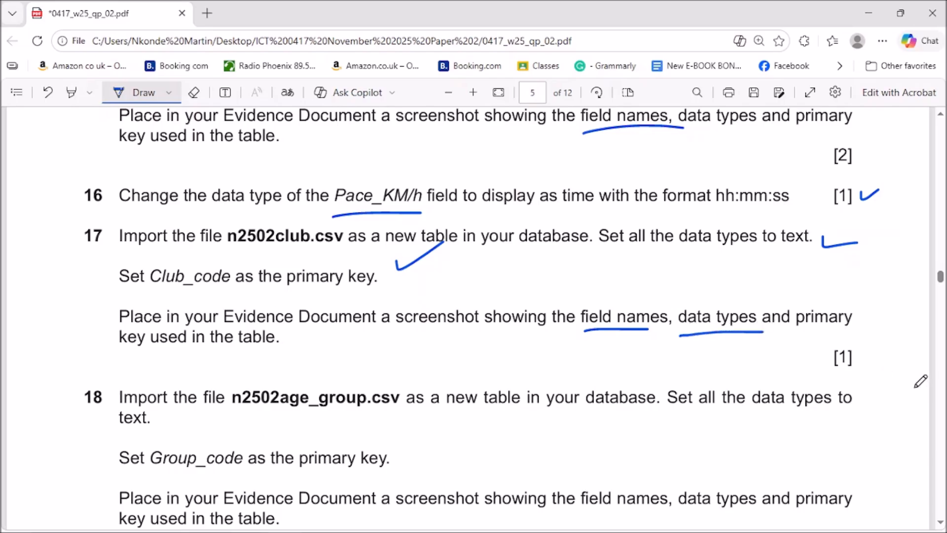
left_click_drag(794, 331, 846, 330)
left_click_drag(107, 355, 143, 356)
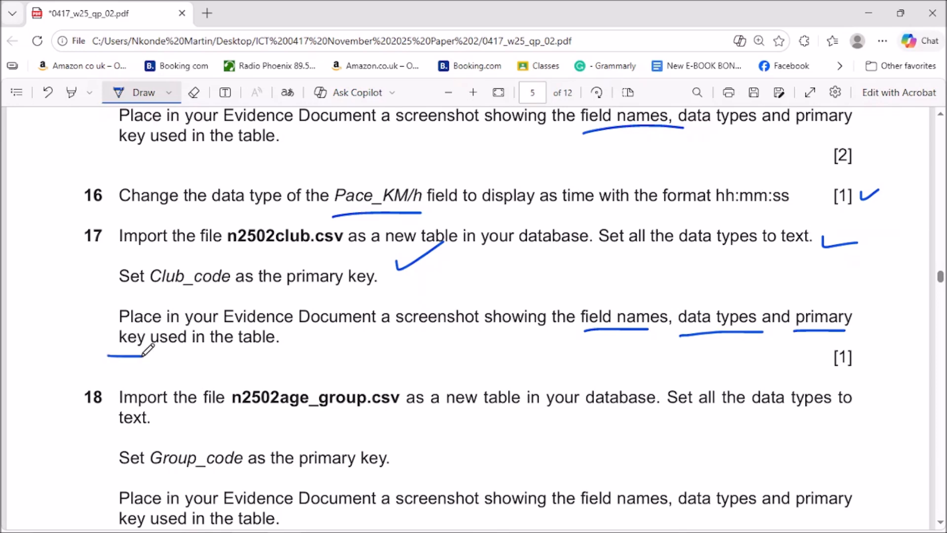
left_click(869, 12)
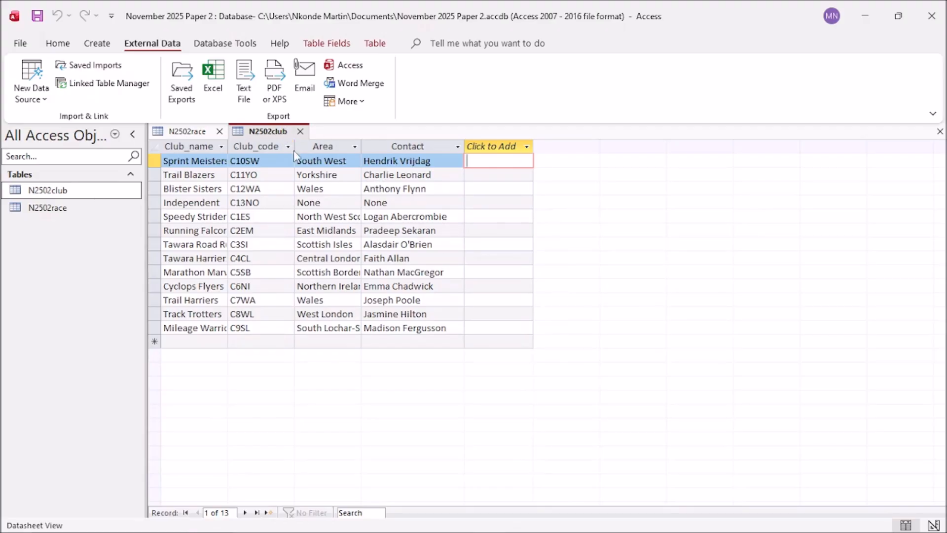
Step: Close N2502race and switch N2502club to Design View
left_click(220, 132)
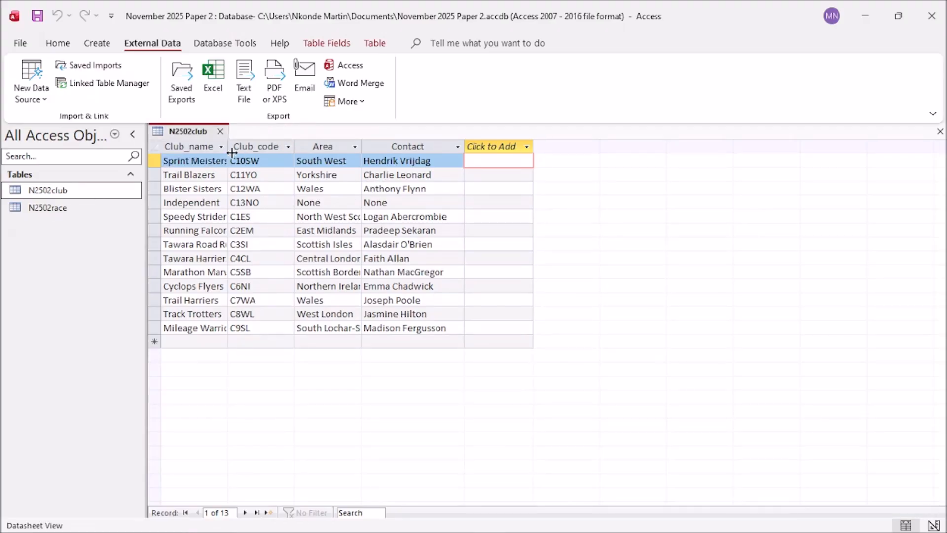
right_click(195, 135)
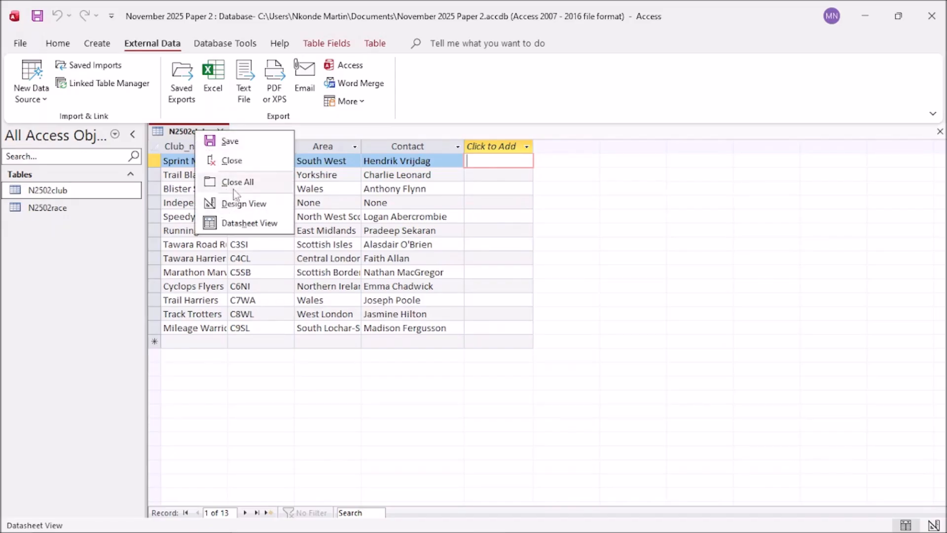
left_click(237, 204)
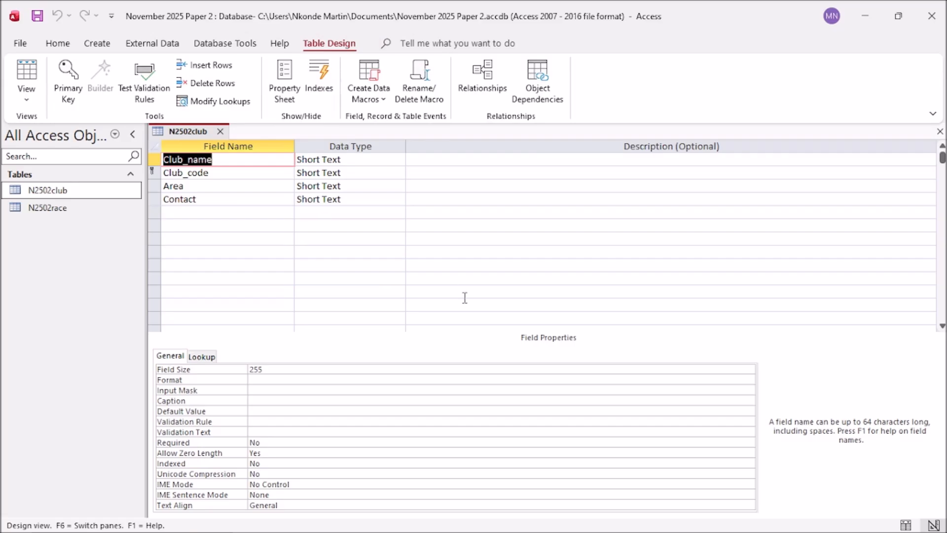
Step: Copy a screenshot of N2502club's field names and data types, then open N2502race in Design View
left_click(350, 263)
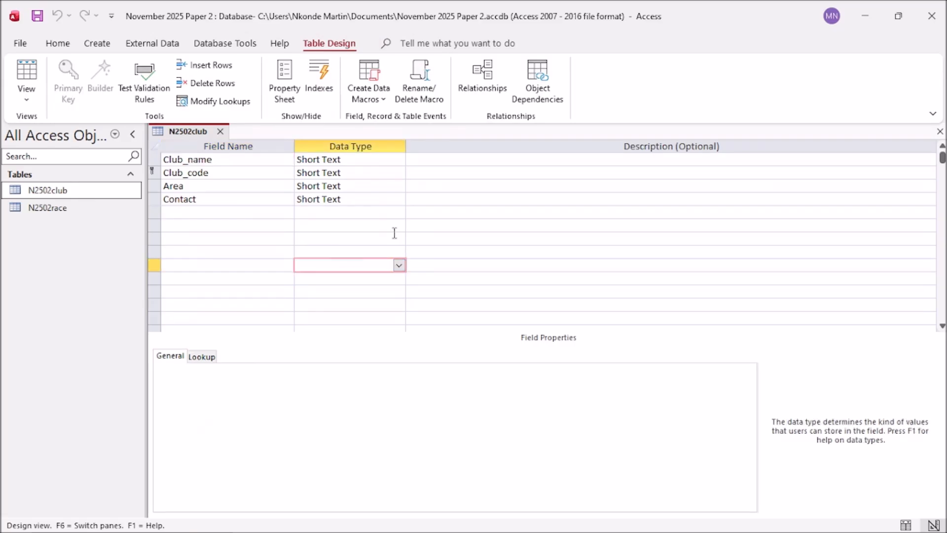
key("Print")
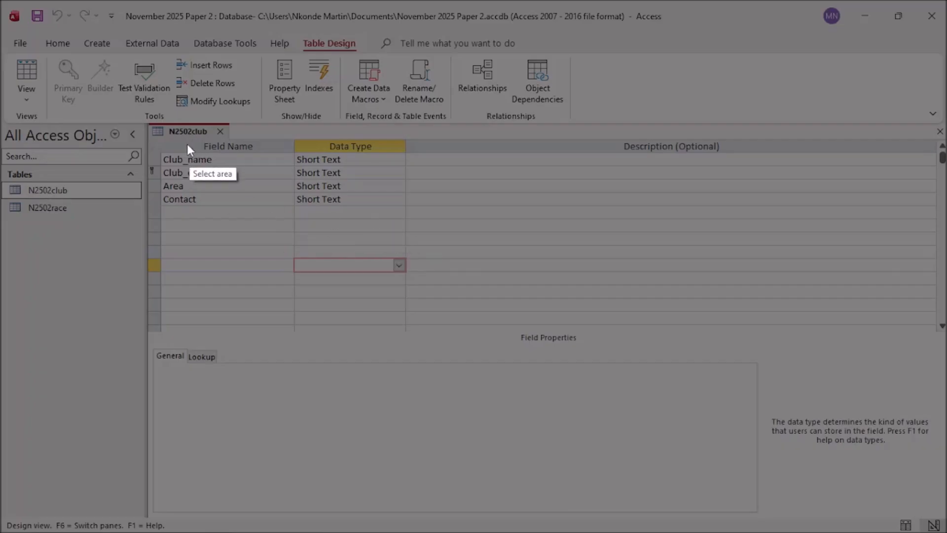
left_click_drag(149, 121, 408, 242)
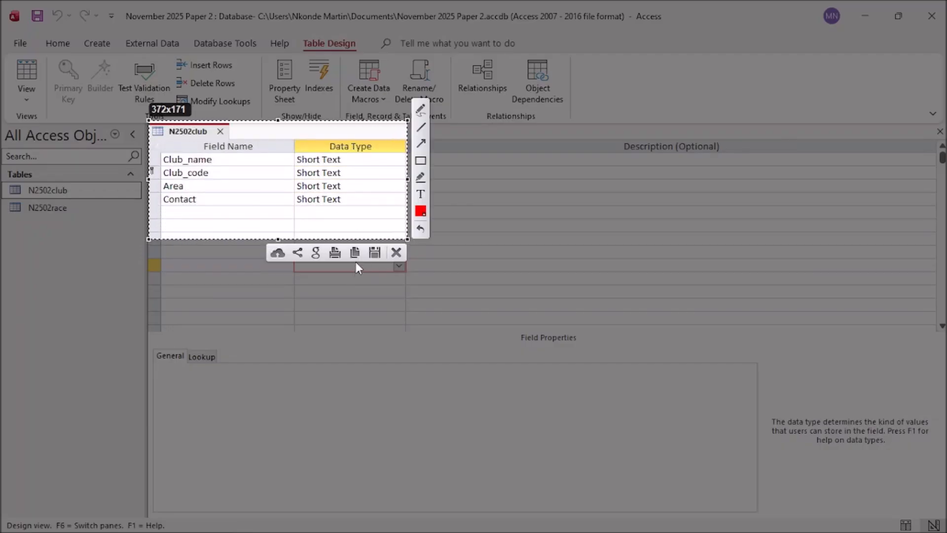
key("ctrl+c")
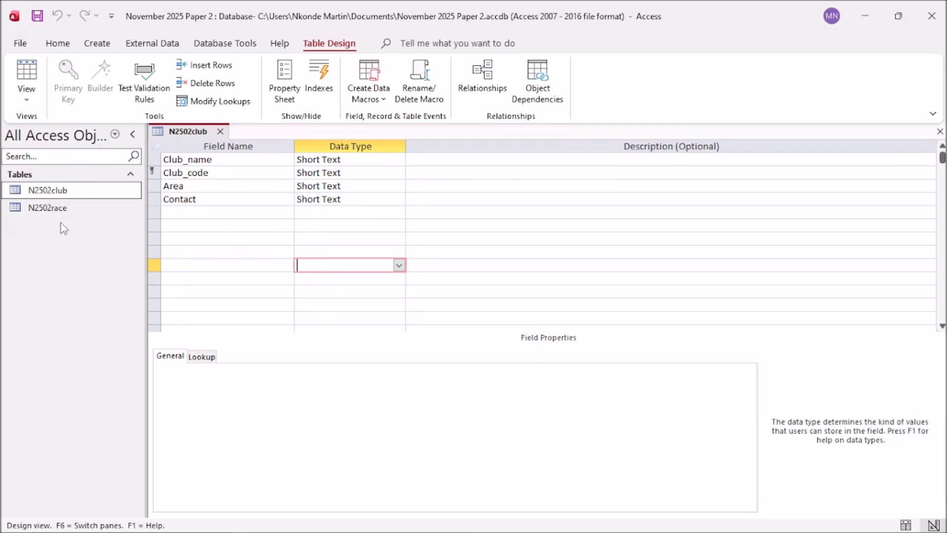
right_click(46, 209)
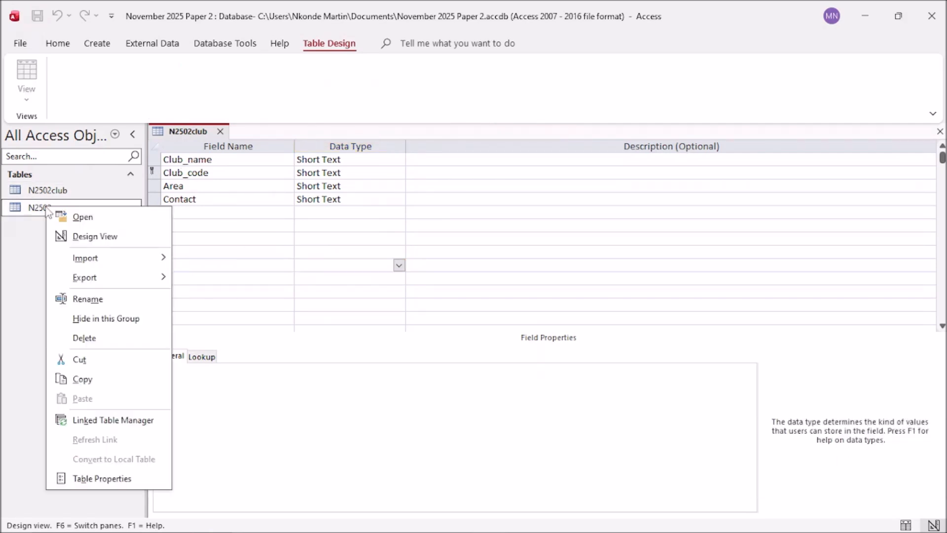
left_click(86, 237)
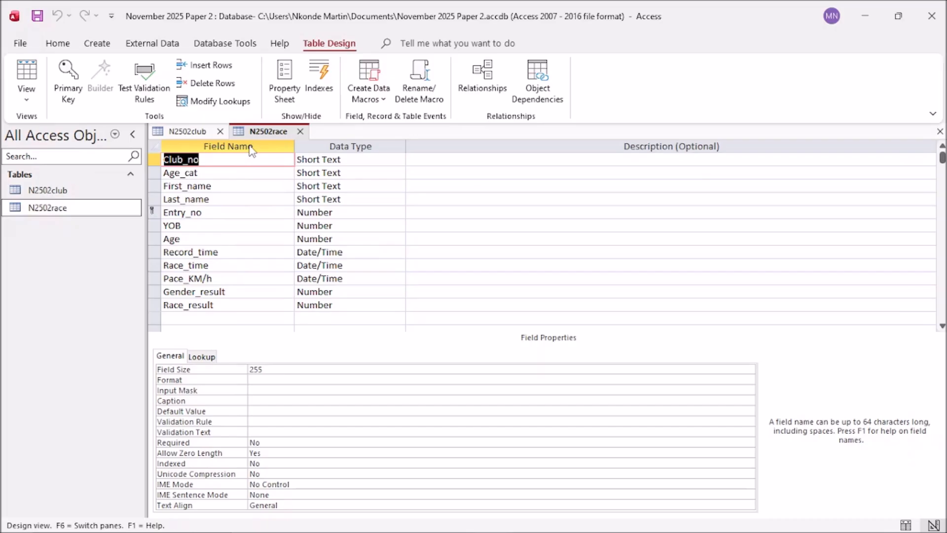
Step: Paste the N2502club design screenshot under Step 17 and enlarge both table screenshots slightly
left_click(865, 16)
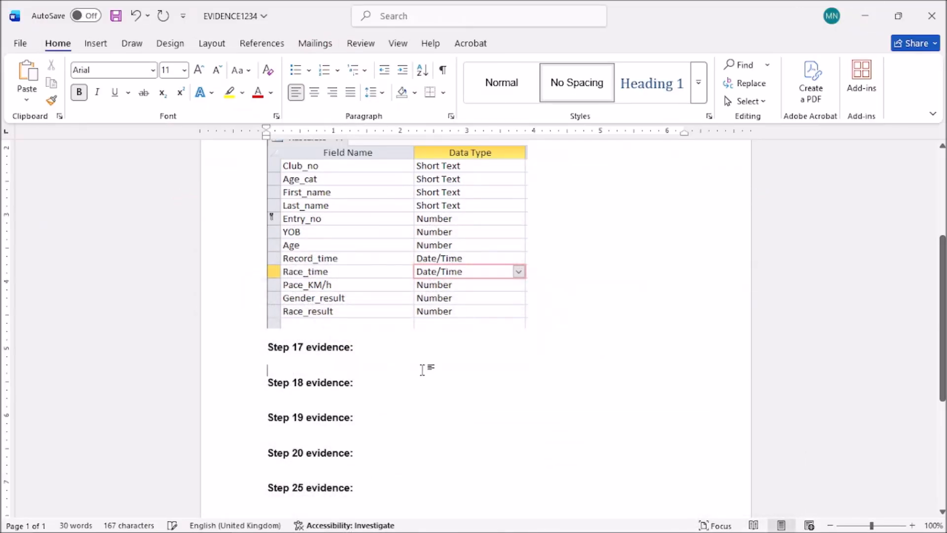
key("ctrl+v")
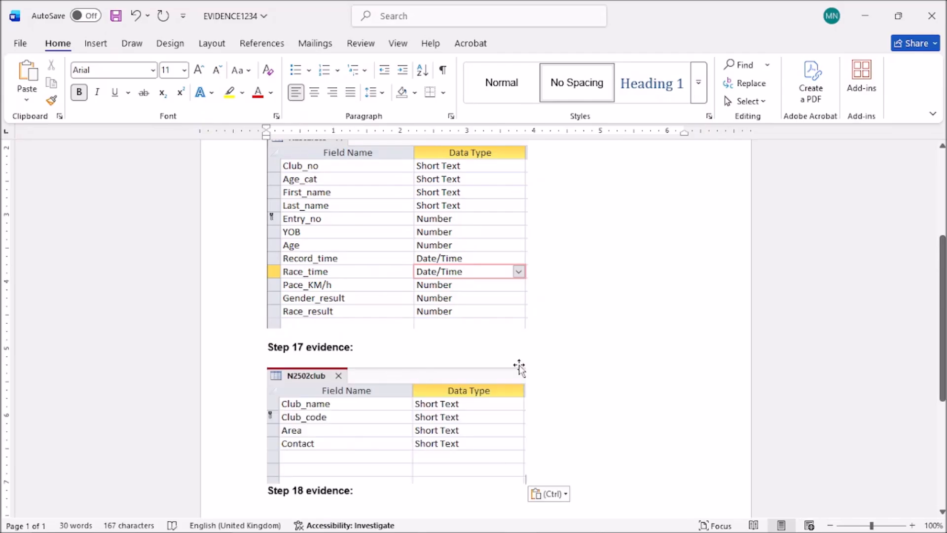
scroll(619, 383, "down", 3)
left_click(469, 274)
left_click_drag(526, 316, 553, 329)
scroll(478, 228, "up", 2)
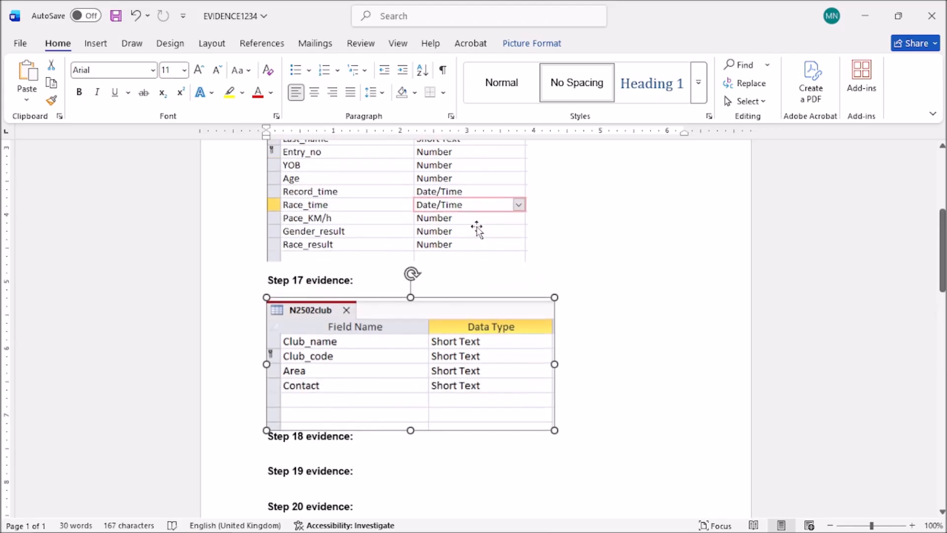
left_click(478, 228)
left_click_drag(528, 262, 554, 282)
scroll(610, 319, "up", 2)
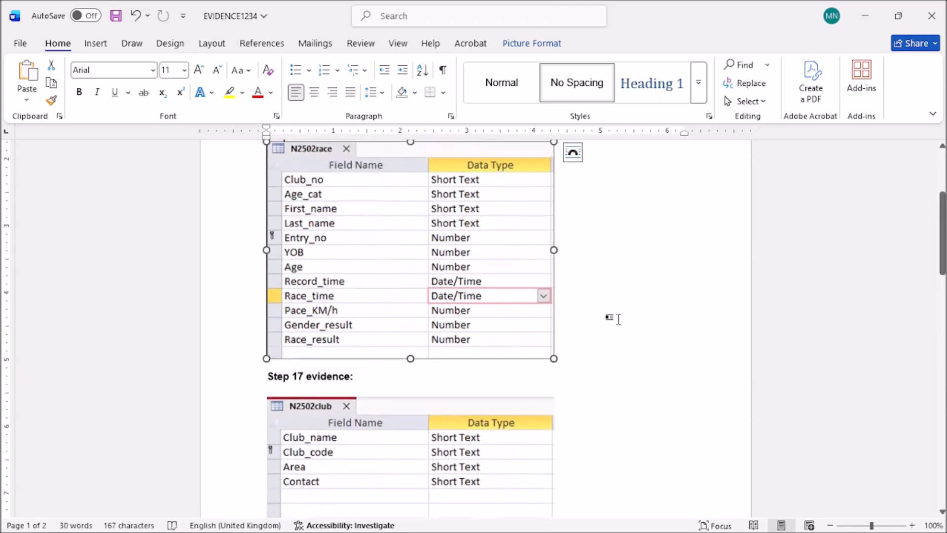
left_click(611, 320)
Step: Place the cursor under 'Step 18 evidence:' and bring up the exam paper at question 18
scroll(614, 320, "down", 2)
scroll(616, 321, "down", 1)
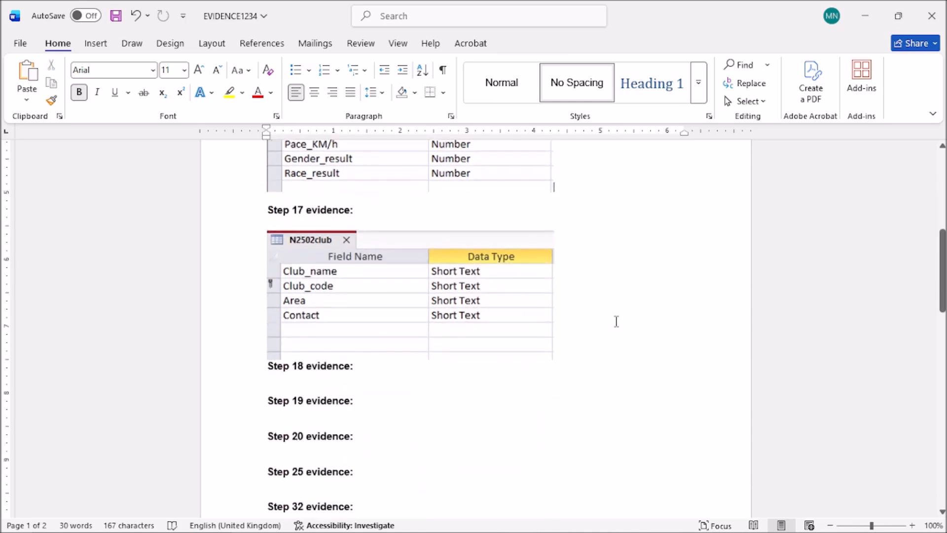
scroll(615, 349, "up", 2)
scroll(614, 349, "up", 2)
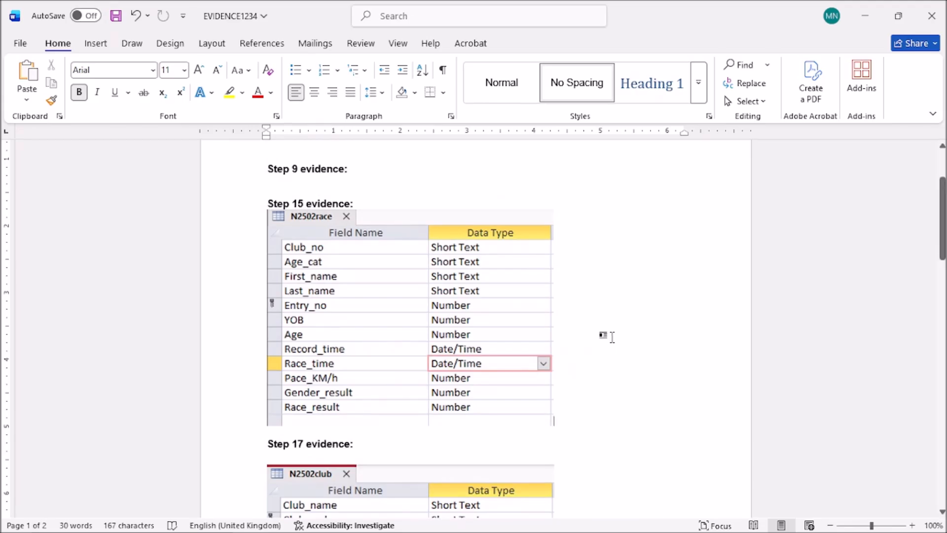
scroll(625, 321, "down", 2)
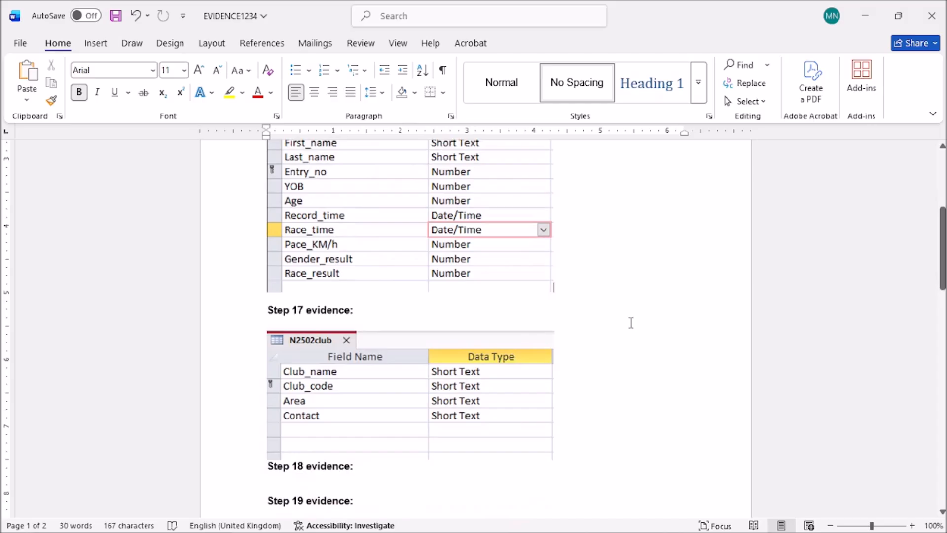
scroll(631, 323, "down", 2)
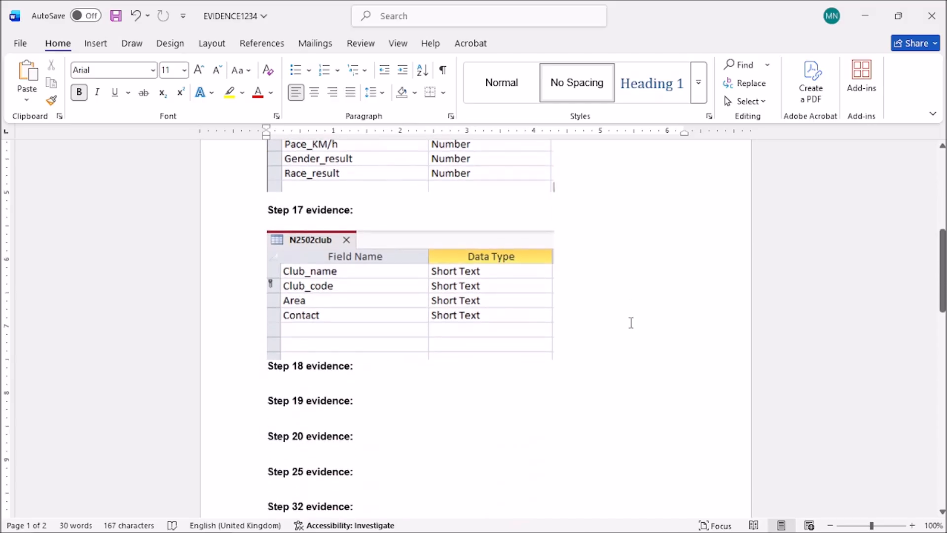
left_click(287, 388)
mouse_move(508, 532)
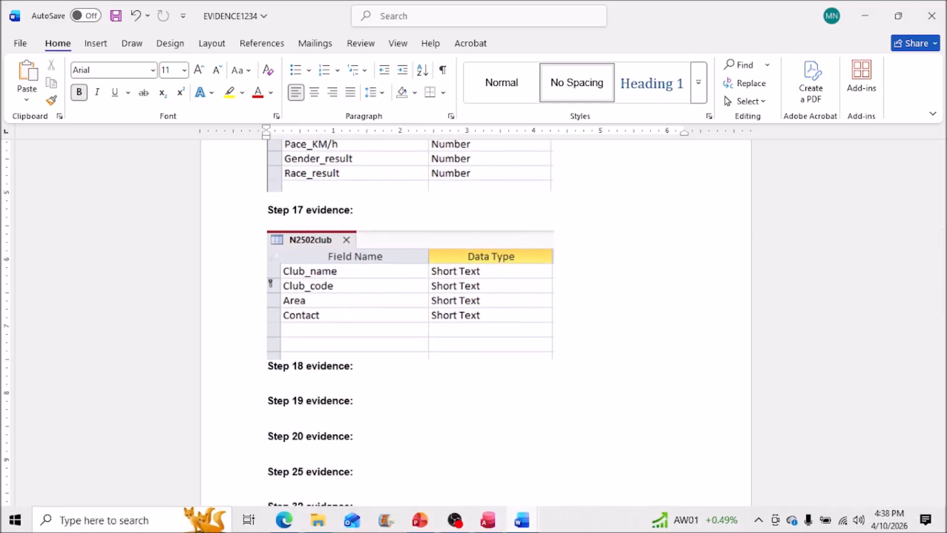
left_click(284, 519)
scroll(451, 357, "down", 2)
left_click_drag(623, 222, 759, 165)
scroll(598, 309, "down", 4)
scroll(354, 306, "up", 2)
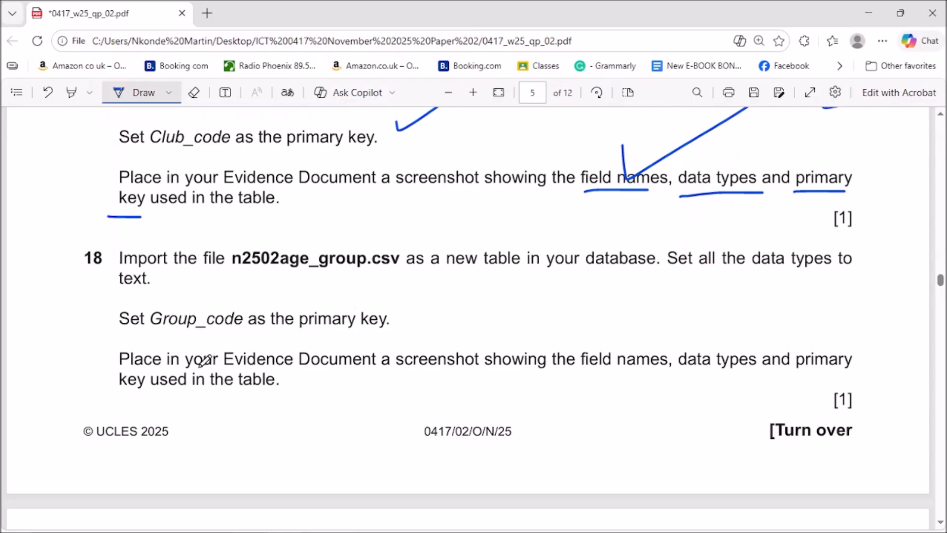
Step: Underline Group_code and n2502age_group.csv in question 18, then minimise the PDF
left_click_drag(149, 335, 235, 336)
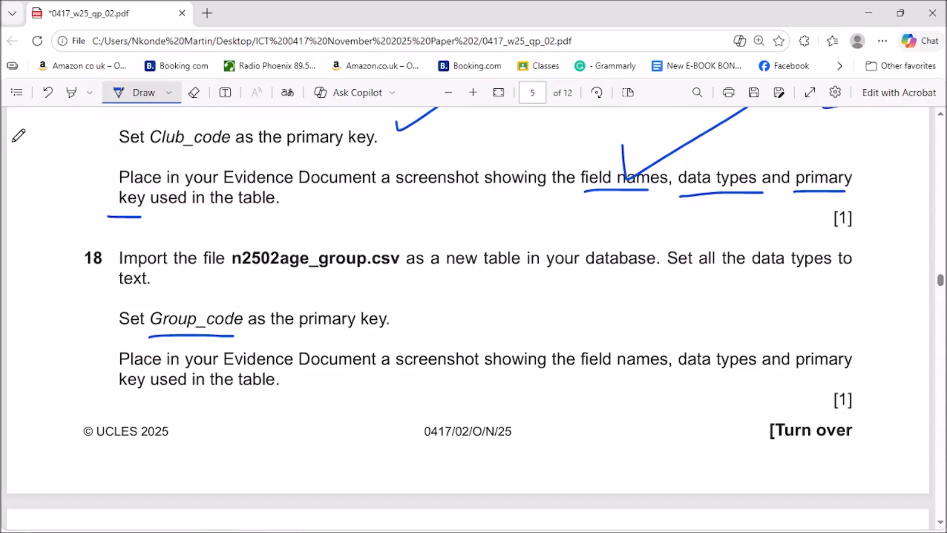
left_click_drag(234, 277, 415, 273)
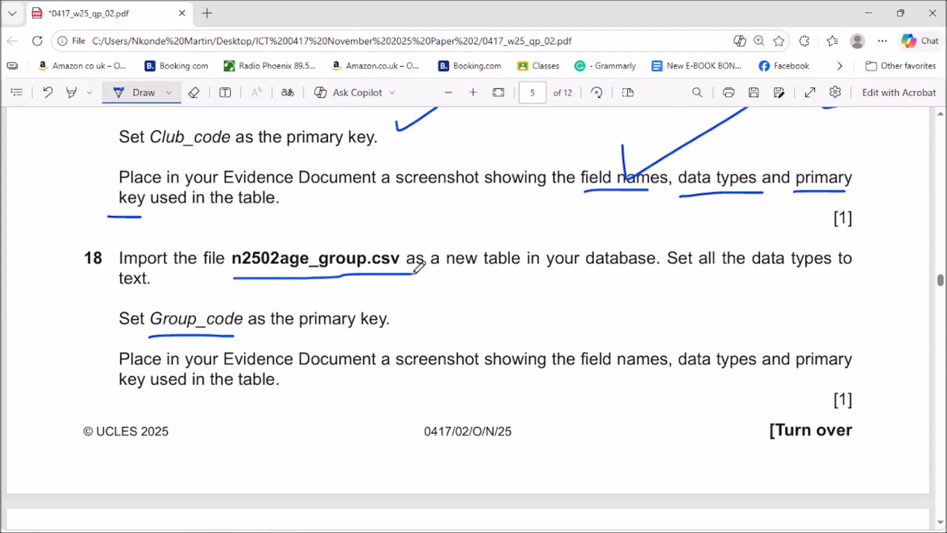
left_click(868, 13)
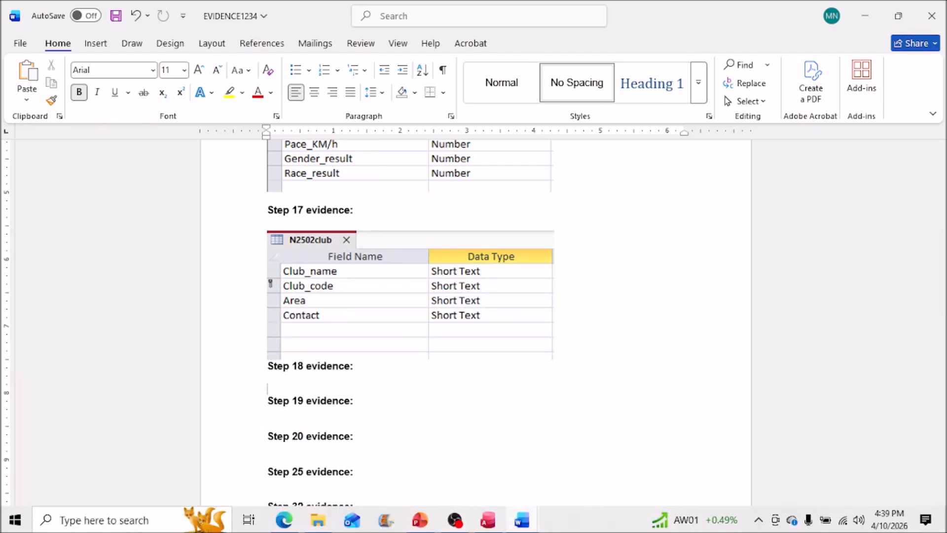
Step: Close the N2502race and N2502club table designs, saving the club layout changes
left_click(487, 521)
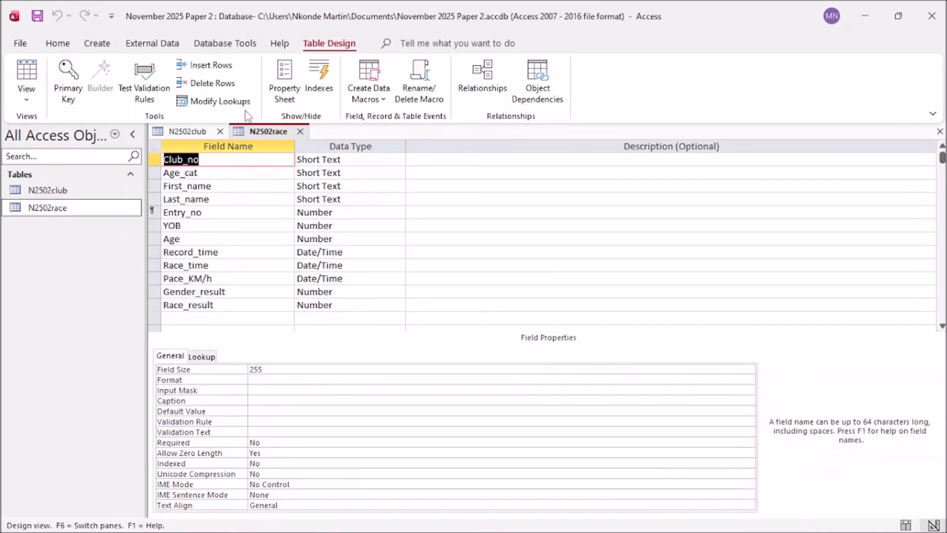
left_click(300, 131)
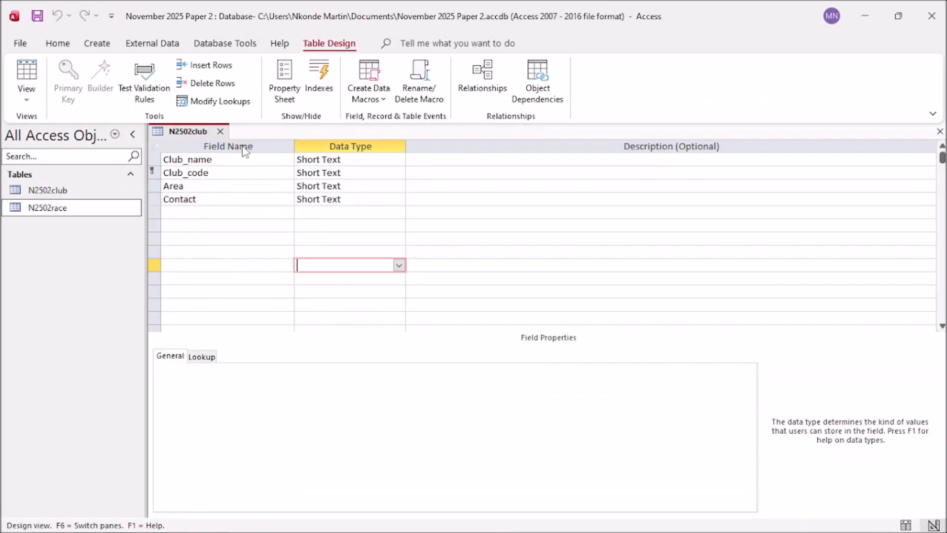
left_click(220, 131)
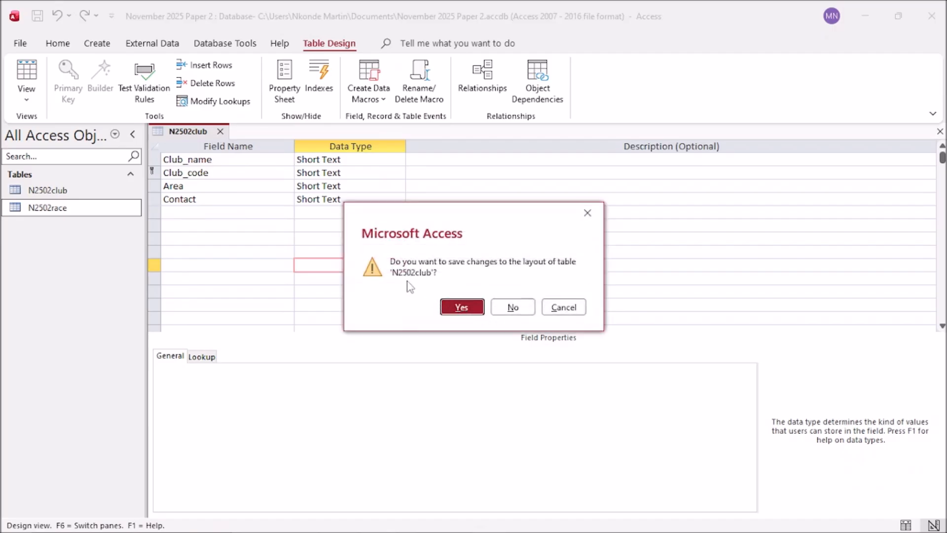
left_click(454, 306)
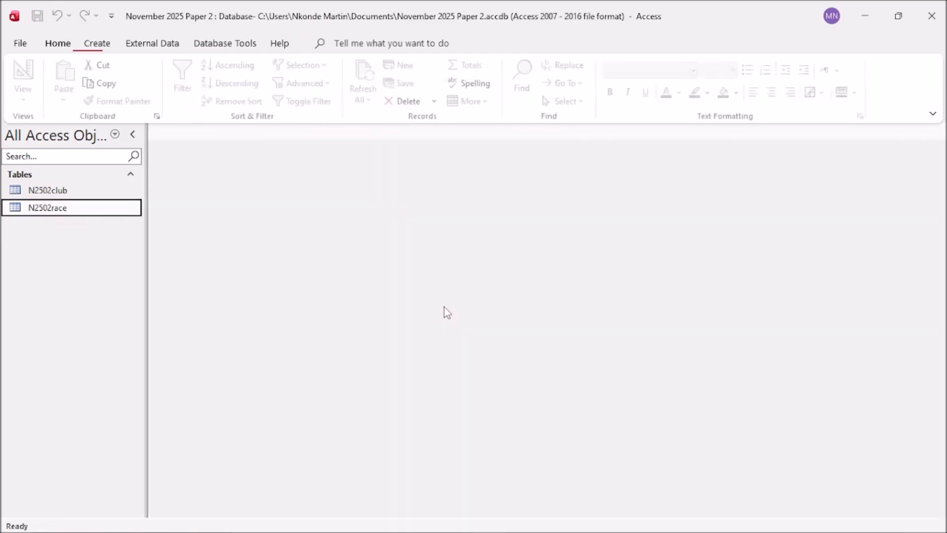
Step: Start a new import from a text file via External Data > New Data Source
left_click(152, 44)
left_click(31, 91)
mouse_move(65, 138)
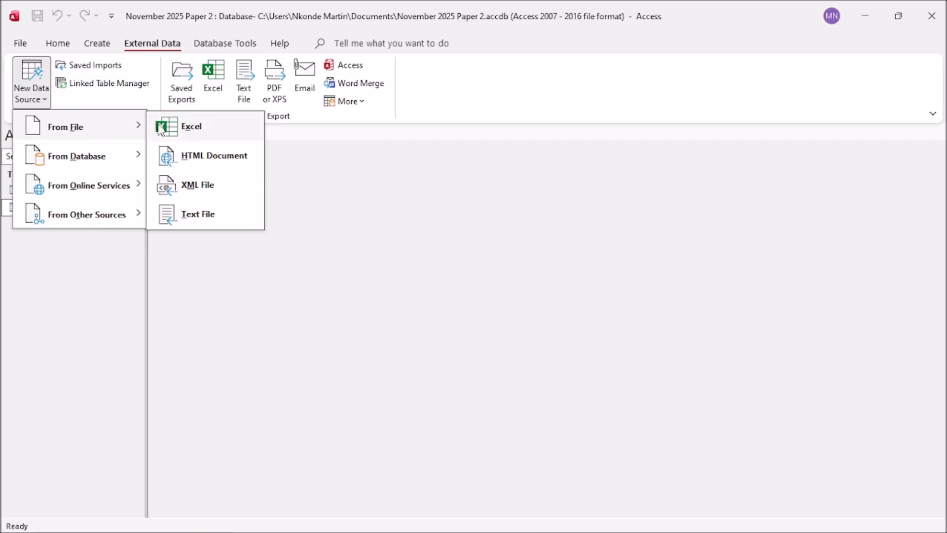
left_click(196, 216)
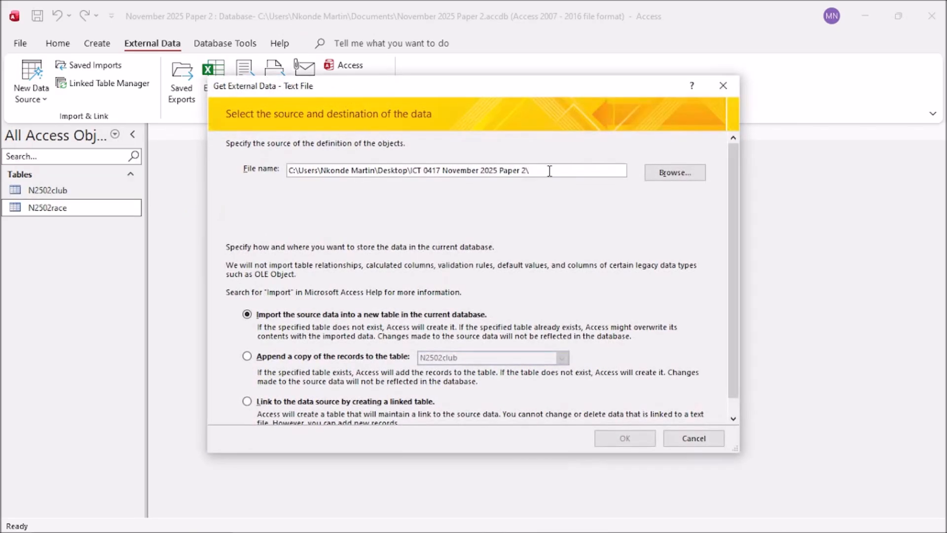
Step: Import n2502age_group into a new table as delimited text using first-row field names
left_click(674, 172)
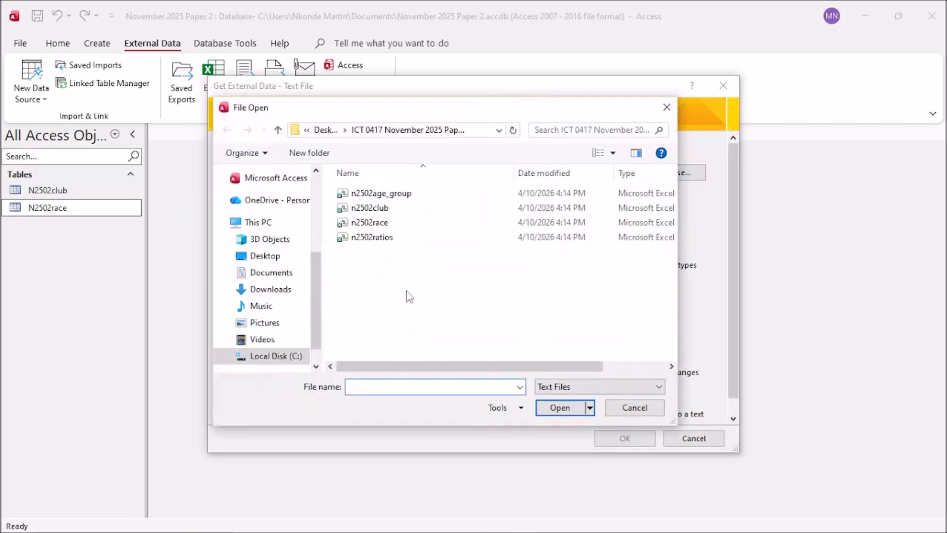
left_click(385, 193)
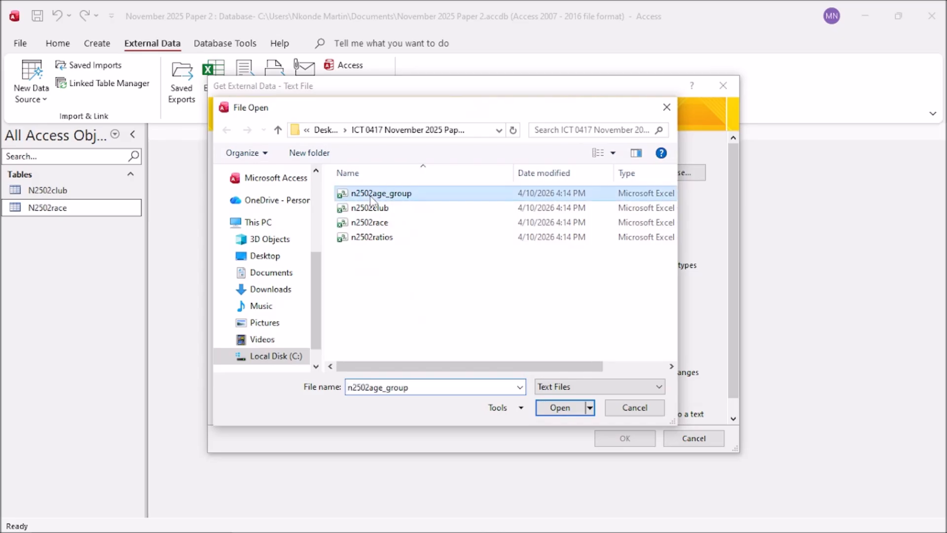
left_click(559, 412)
left_click(615, 437)
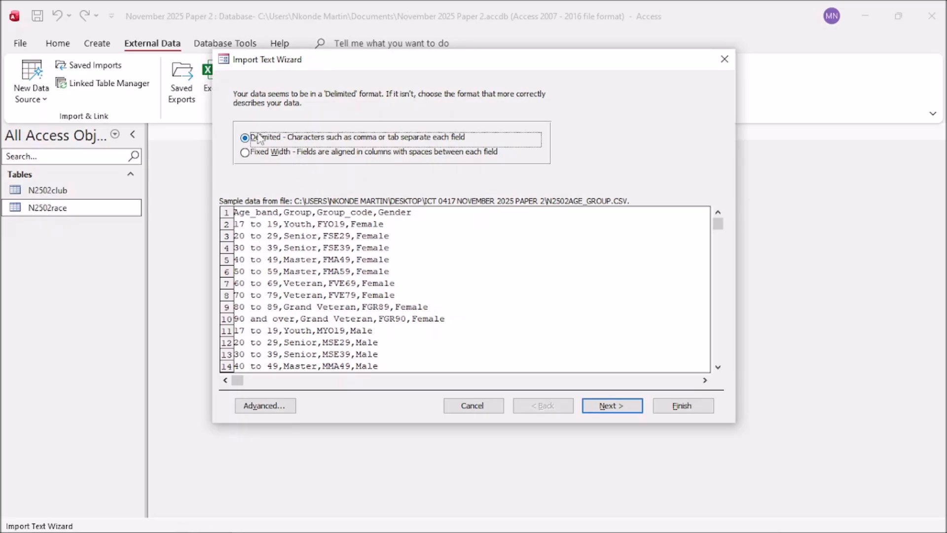
left_click(604, 407)
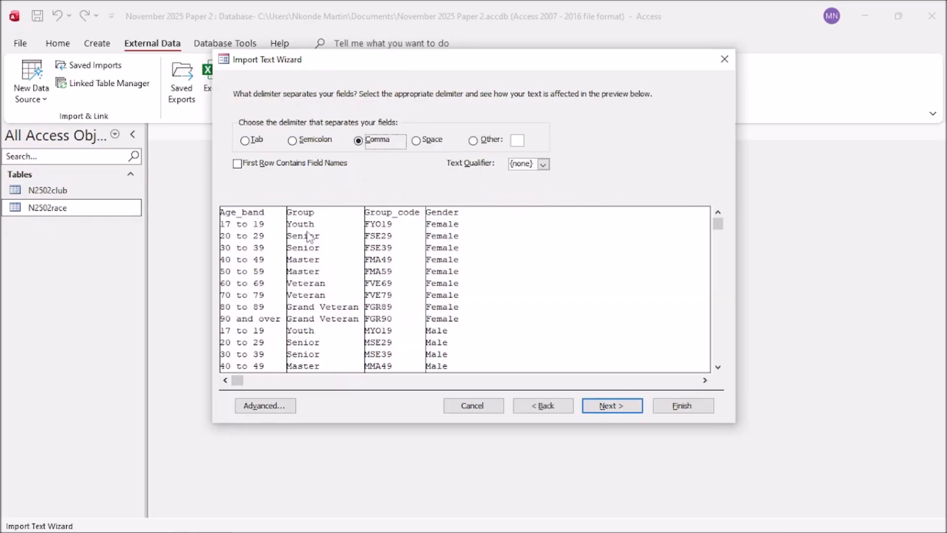
left_click(240, 166)
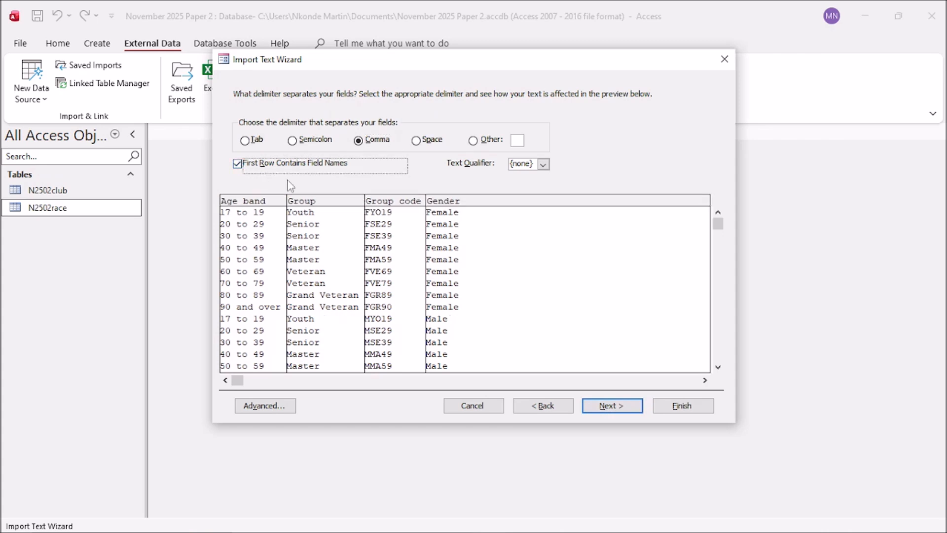
left_click(606, 409)
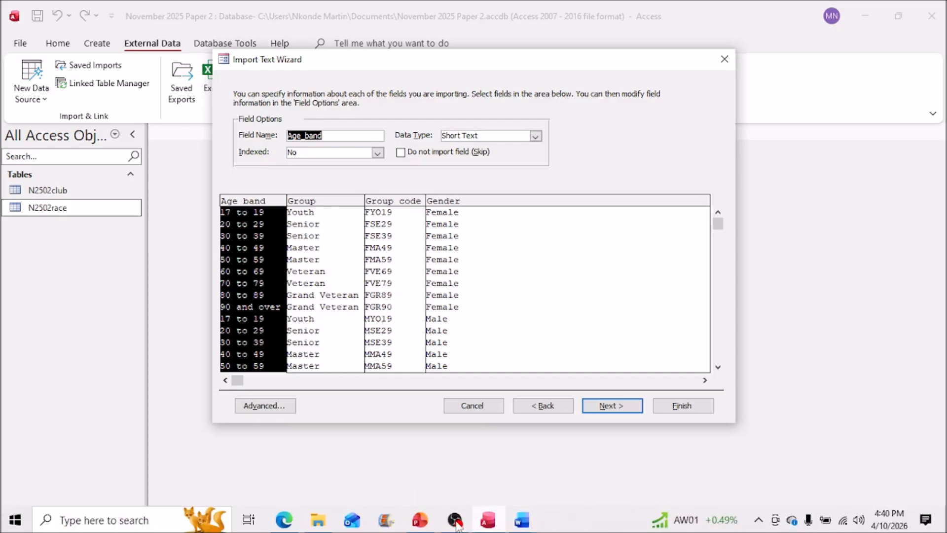
Step: Underline 'data types' in question 18 and review the Group, Group code and Gender columns
left_click(295, 524)
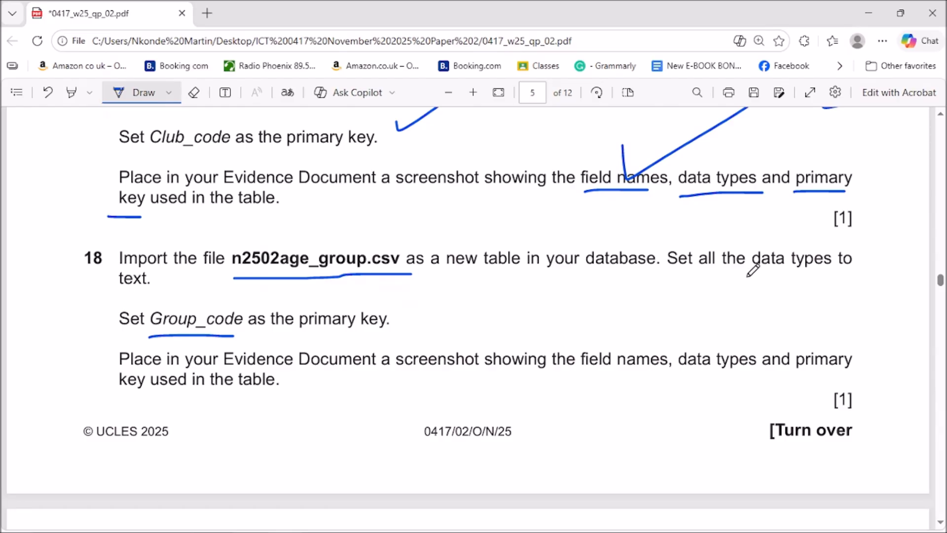
left_click_drag(743, 278, 819, 273)
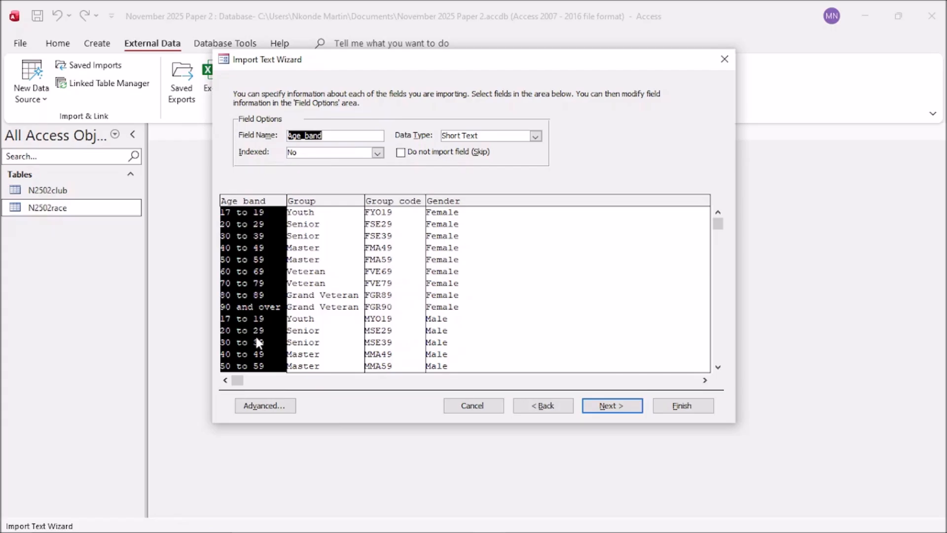
left_click(326, 269)
left_click(402, 265)
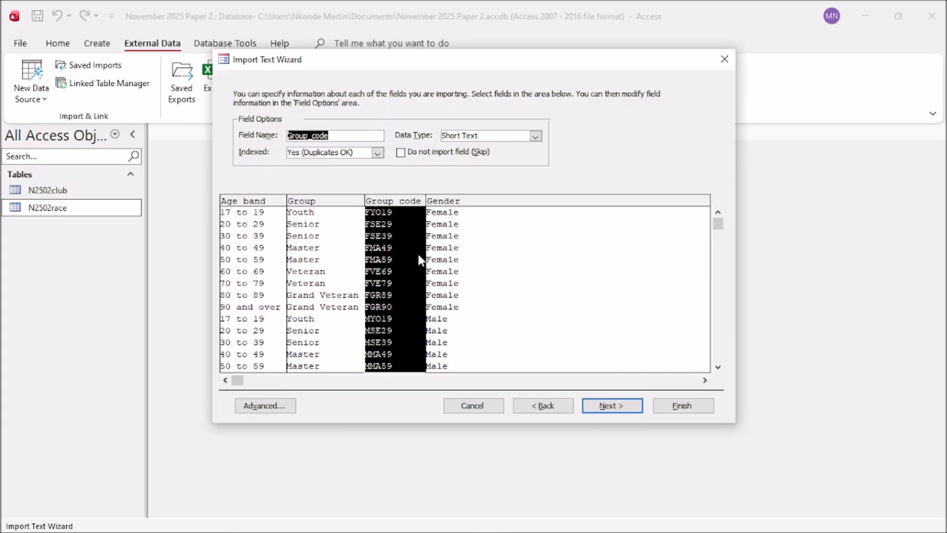
left_click(459, 263)
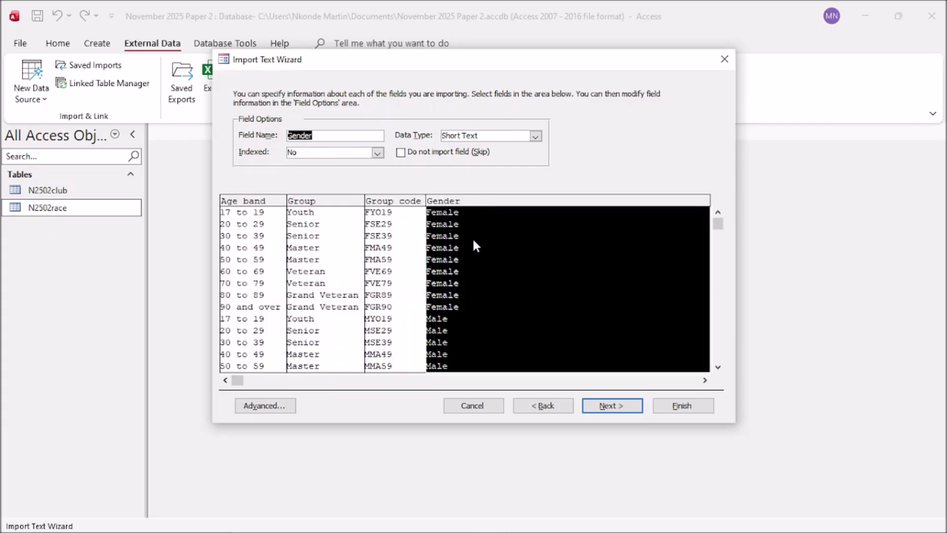
Step: Confirm the age_group fields are Short Text in the import specification and reach the primary key step
left_click(265, 405)
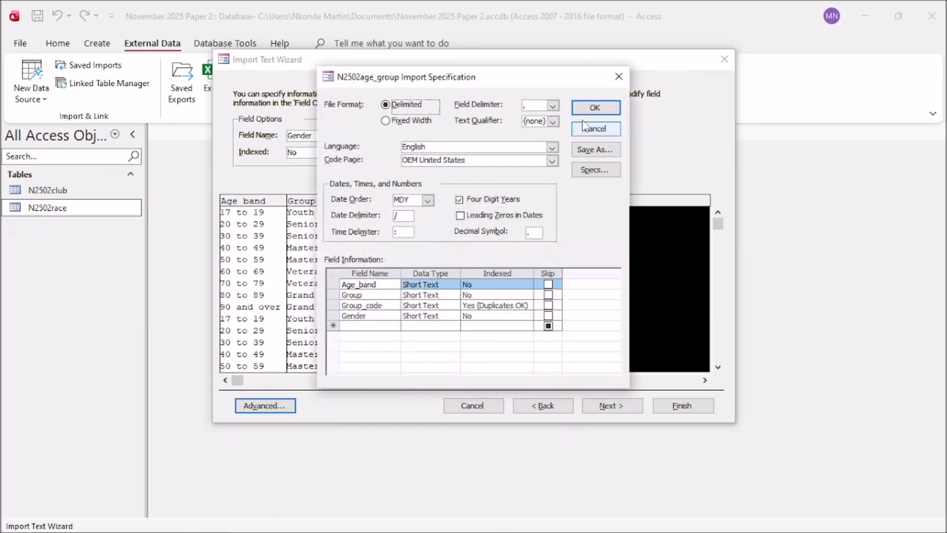
left_click(595, 109)
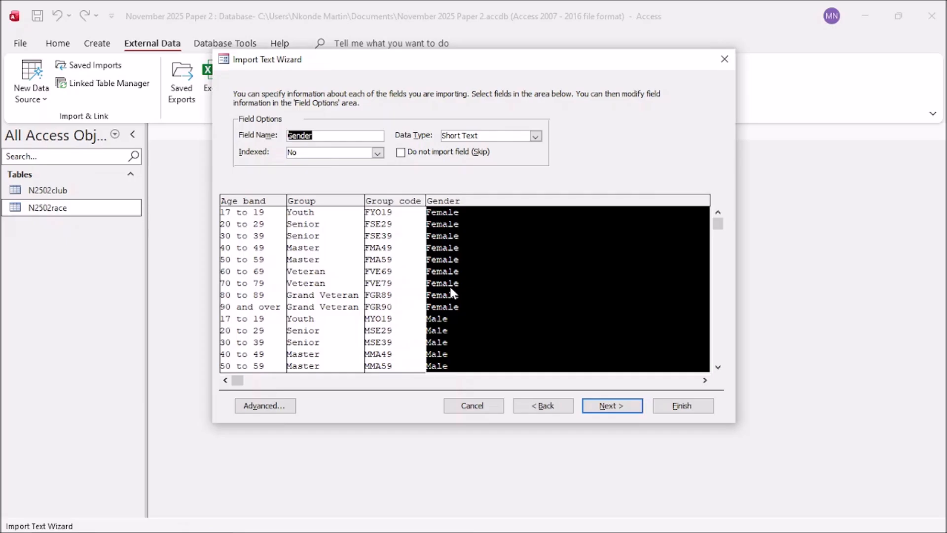
left_click(325, 318)
left_click(482, 331)
left_click(596, 406)
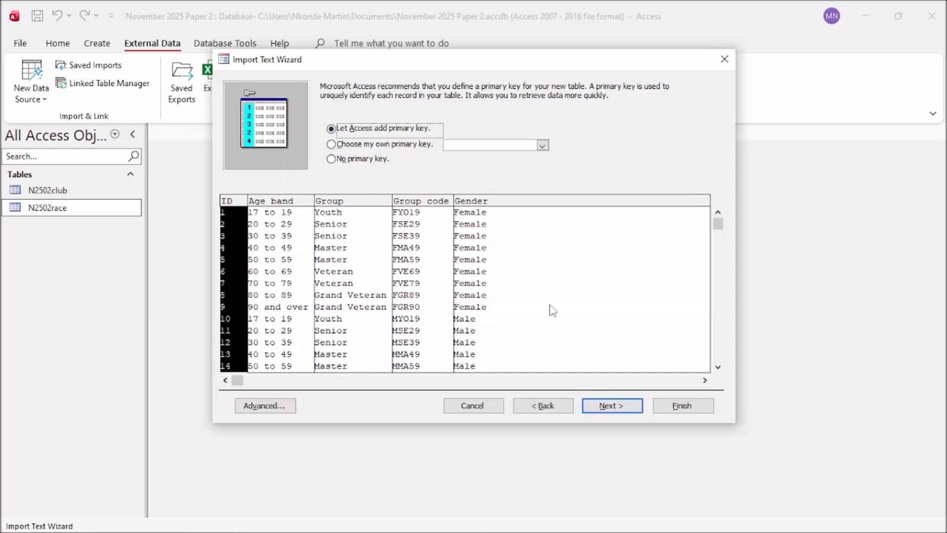
Step: Choose your own primary key and set it to Group_code
left_click(331, 144)
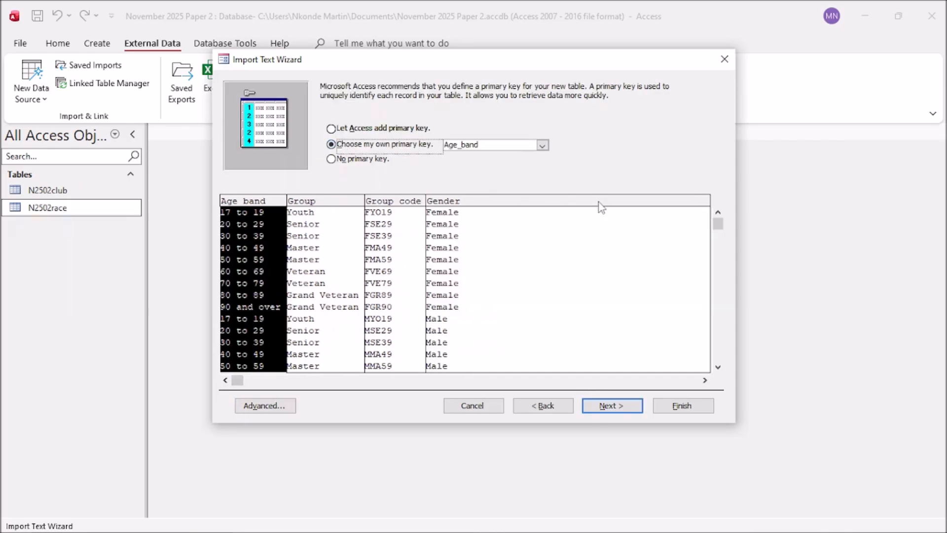
mouse_move(520, 531)
left_click(401, 301)
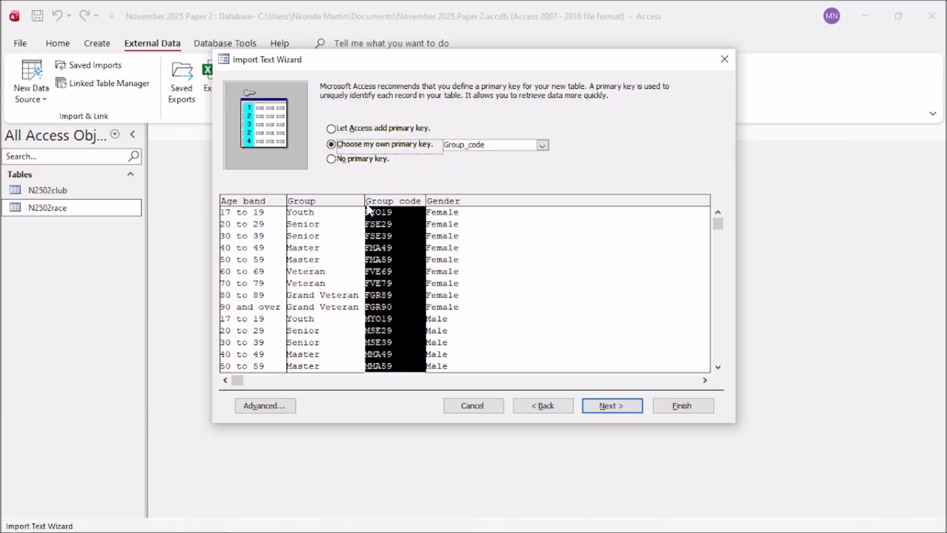
Step: Check question 18 in the exam paper, then finish importing the N2502age_group table
mouse_move(399, 531)
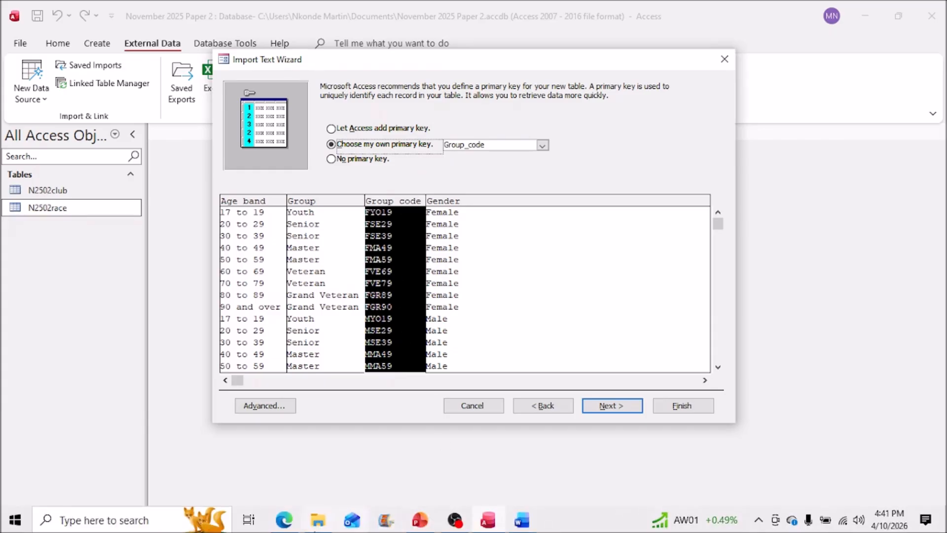
left_click(286, 523)
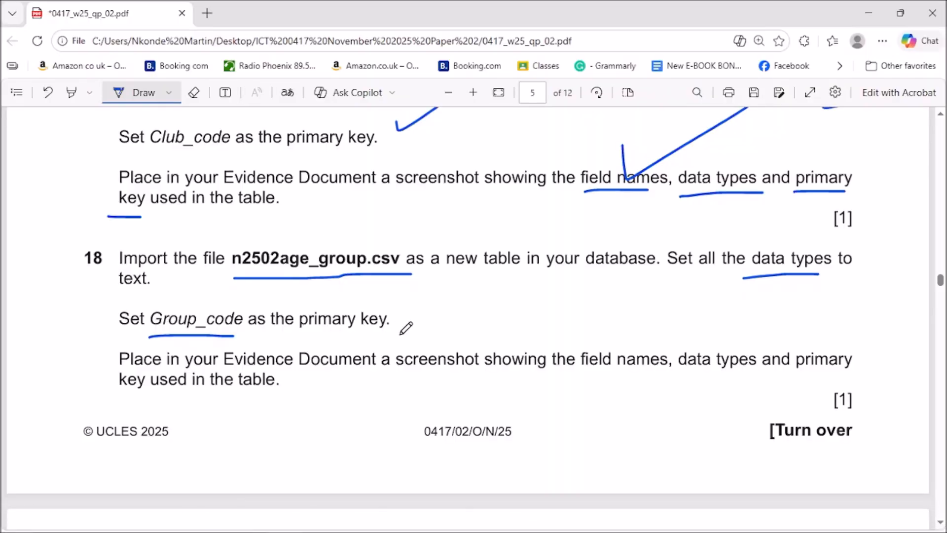
left_click(860, 8)
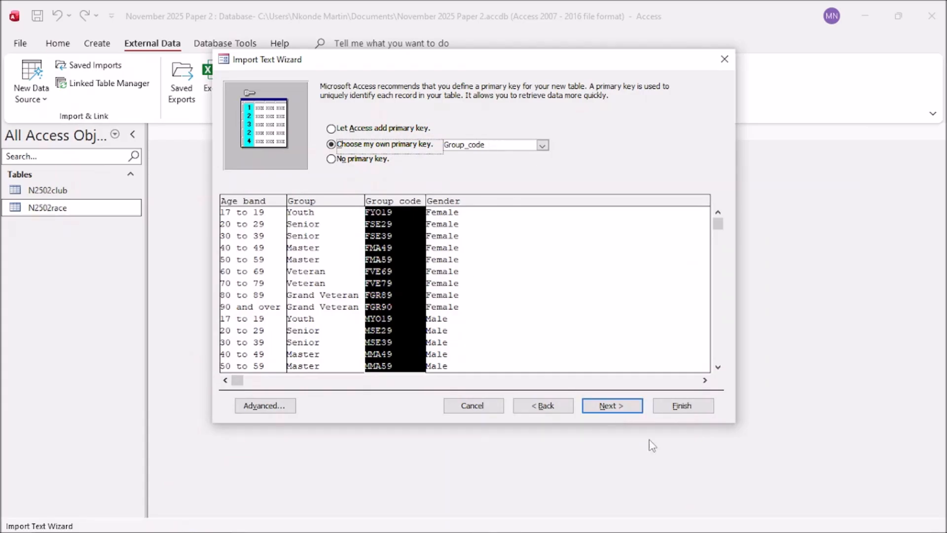
left_click(613, 408)
left_click(681, 406)
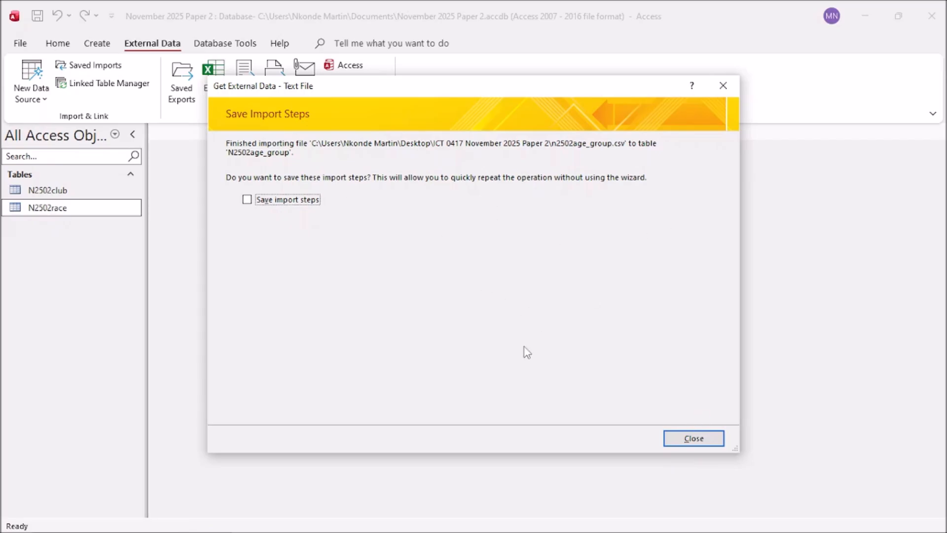
Step: Close the import wizard, review the exam paper, and open N2502age_group's shortcut menu
left_click(696, 439)
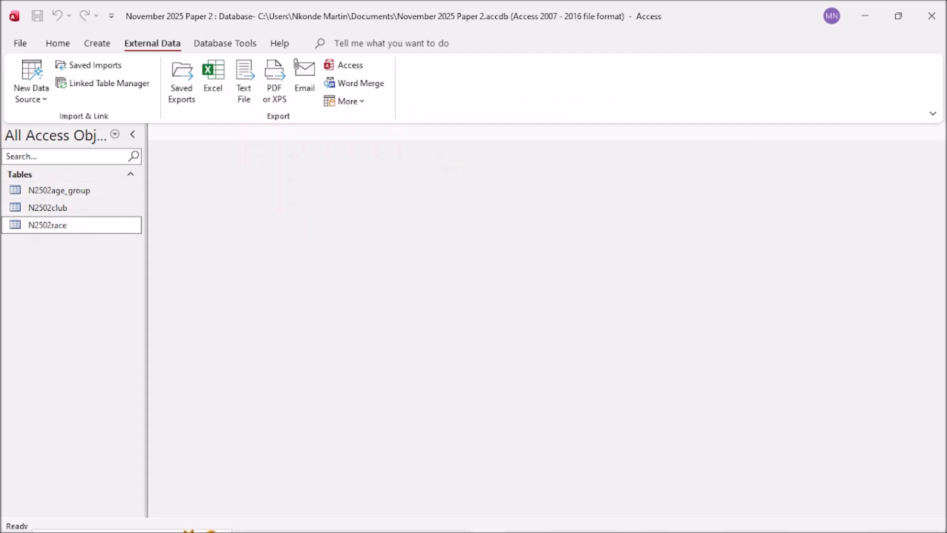
left_click(289, 526)
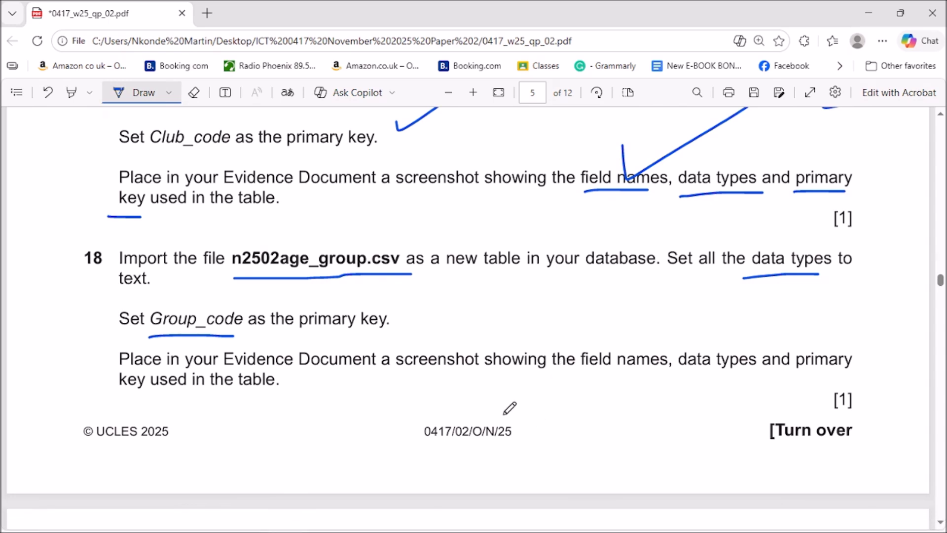
scroll(510, 408, "down", 2)
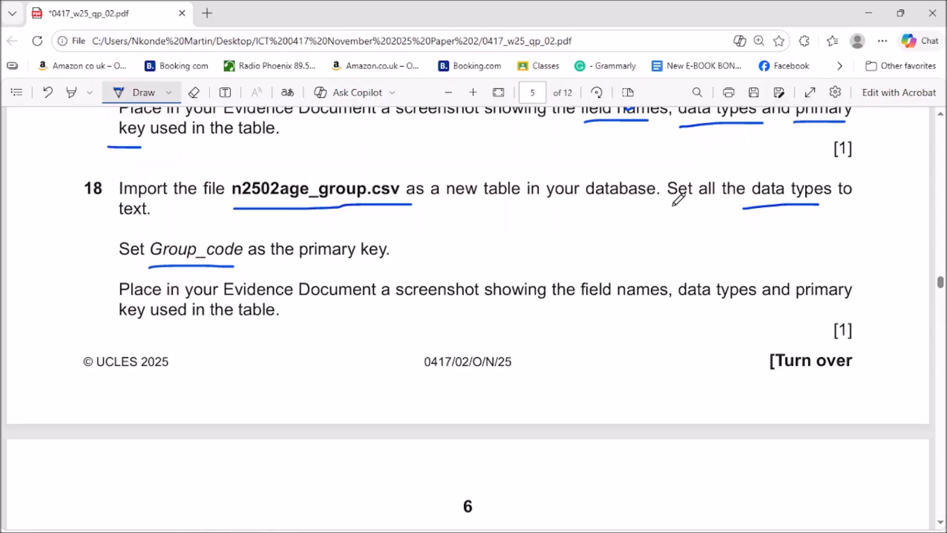
left_click(869, 14)
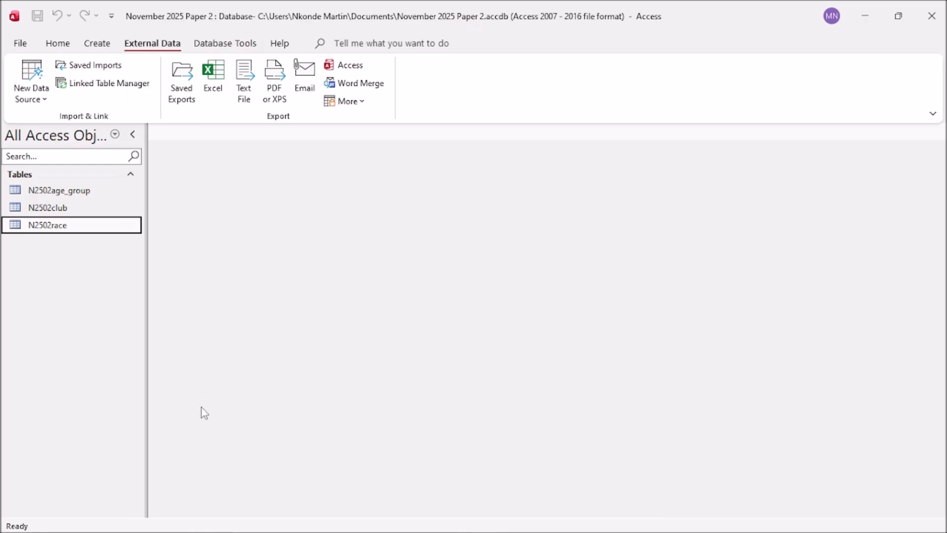
right_click(64, 191)
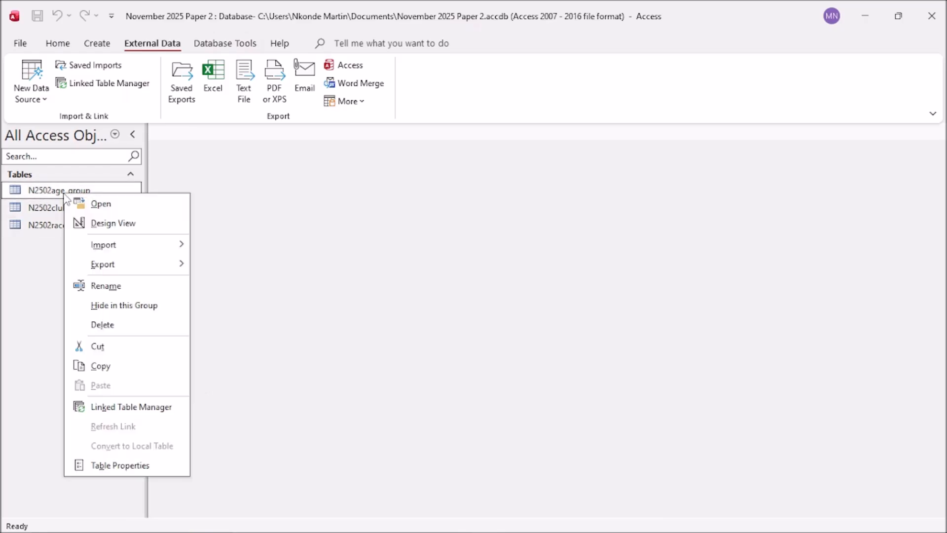
Step: Open N2502age_group in Design View and copy a screenshot of its field names and data types
left_click(109, 223)
left_click(403, 320)
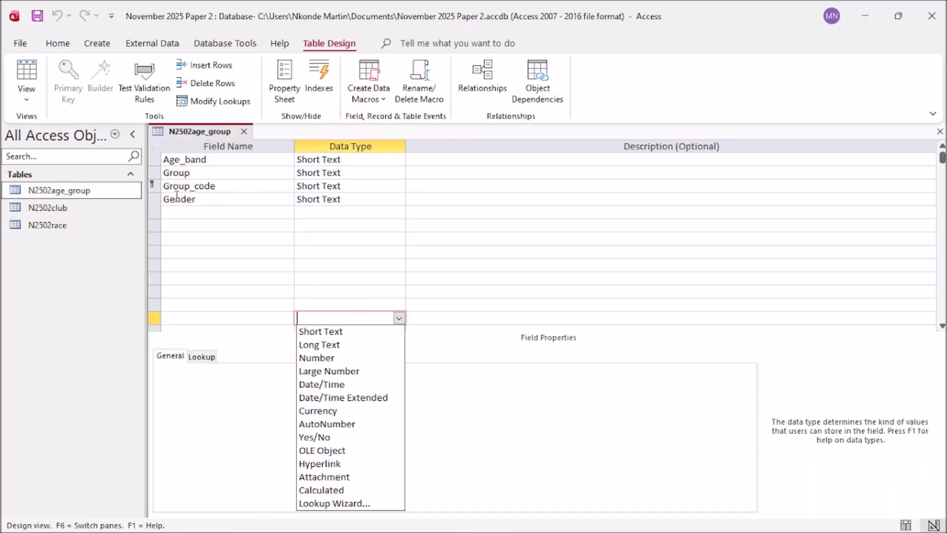
left_click(258, 283)
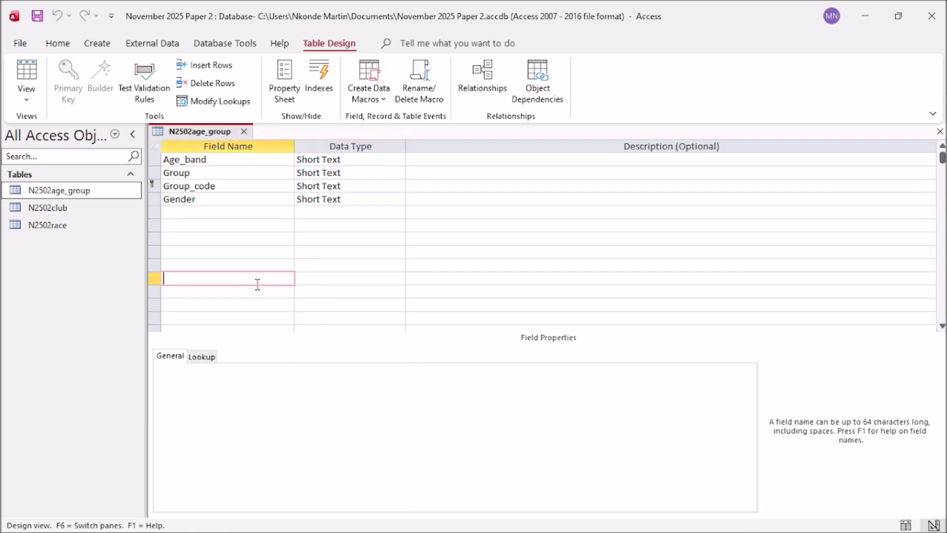
key("Print")
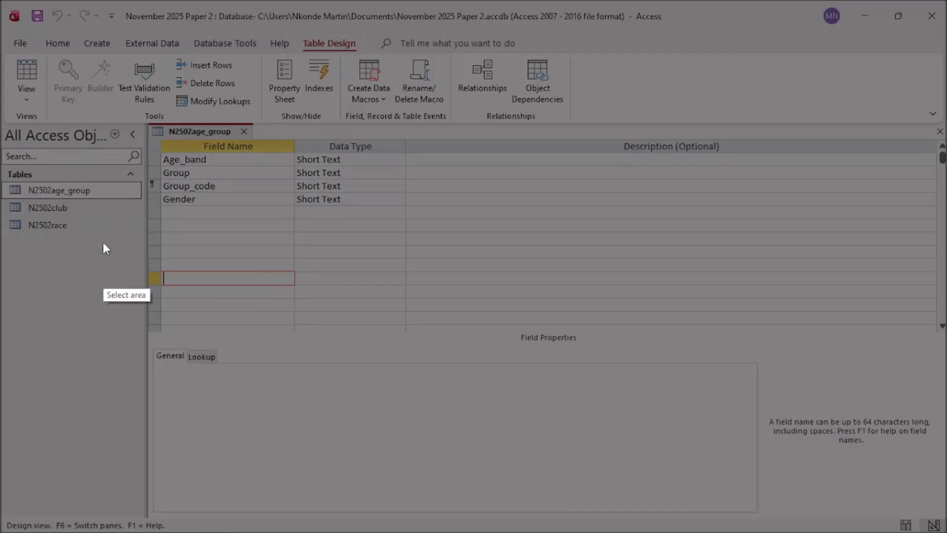
mouse_move(144, 120)
left_mouse_down()
mouse_move(345, 183)
mouse_move(390, 251)
mouse_move(406, 256)
mouse_move(409, 240)
left_mouse_up()
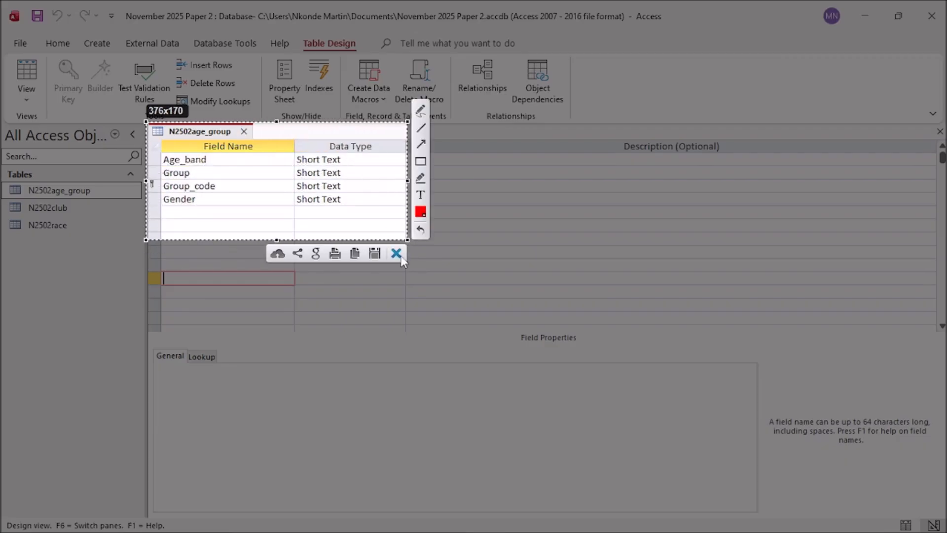
key("ctrl+c")
Step: Paste the N2502age_group design screenshot under Step 18 evidence and enlarge it slightly
key("alt+Tab")
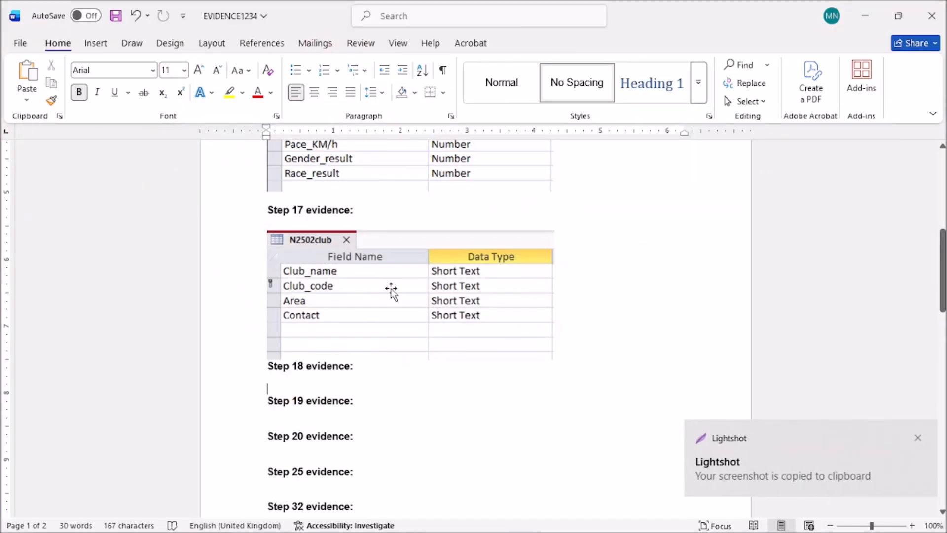
mouse_move(437, 517)
left_click(284, 521)
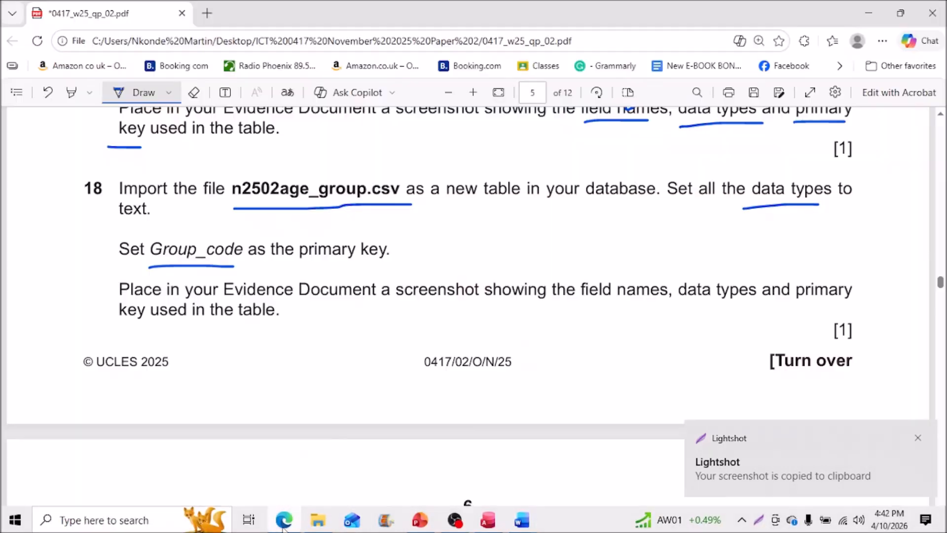
left_click(284, 522)
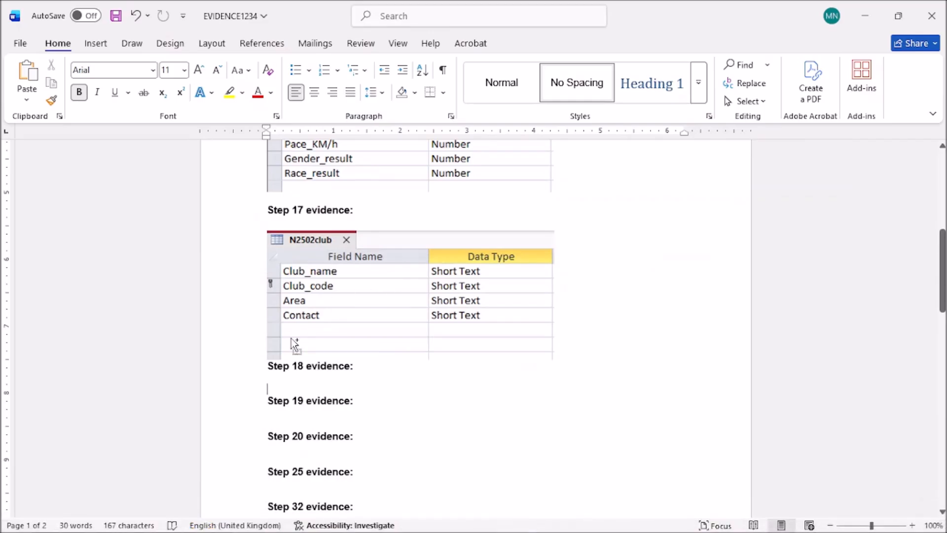
key("ctrl+v")
scroll(537, 381, "down", 1)
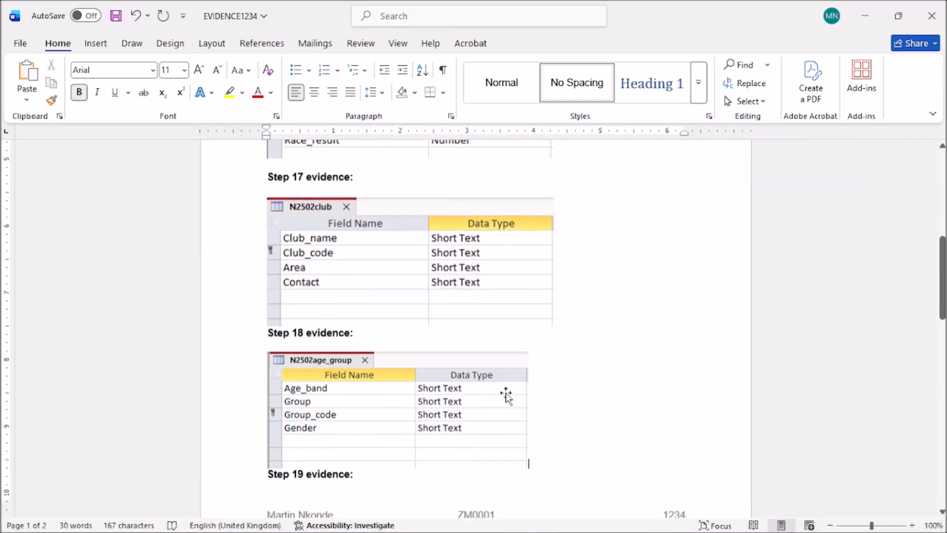
left_click(508, 393)
left_click(540, 478)
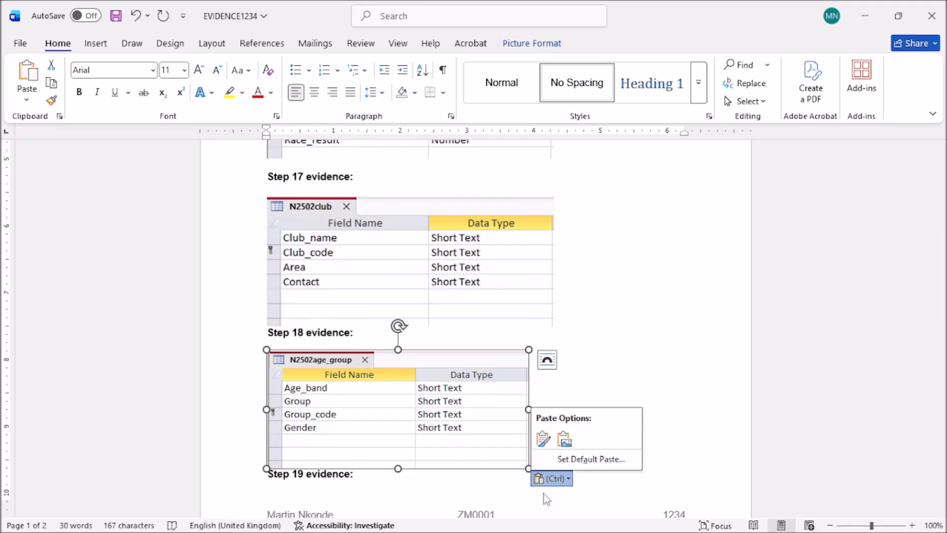
left_click(664, 304)
mouse_move(529, 468)
left_mouse_down()
mouse_move(549, 497)
mouse_move(541, 478)
left_mouse_up()
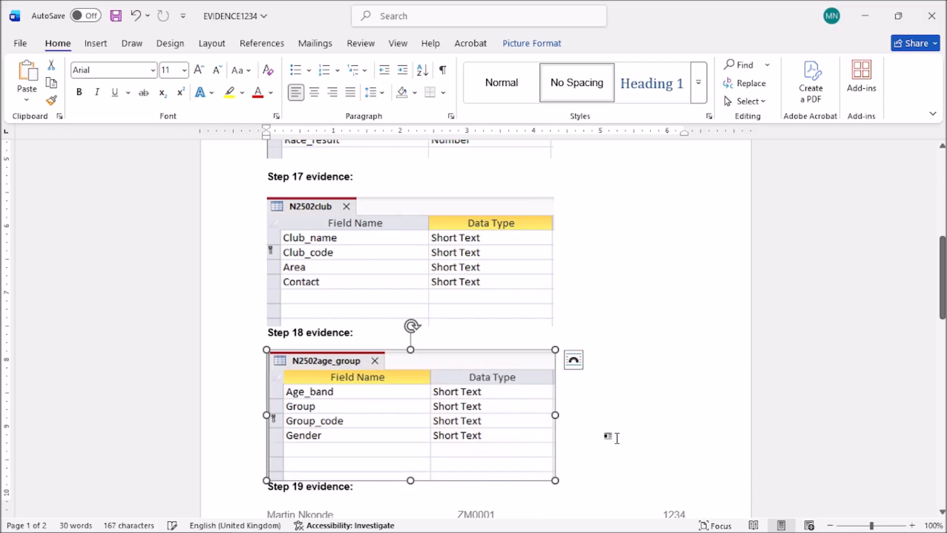
Step: Push the Step 19 evidence heading onto the next page and minimise the document
left_click(641, 414)
scroll(637, 416, "down", 5)
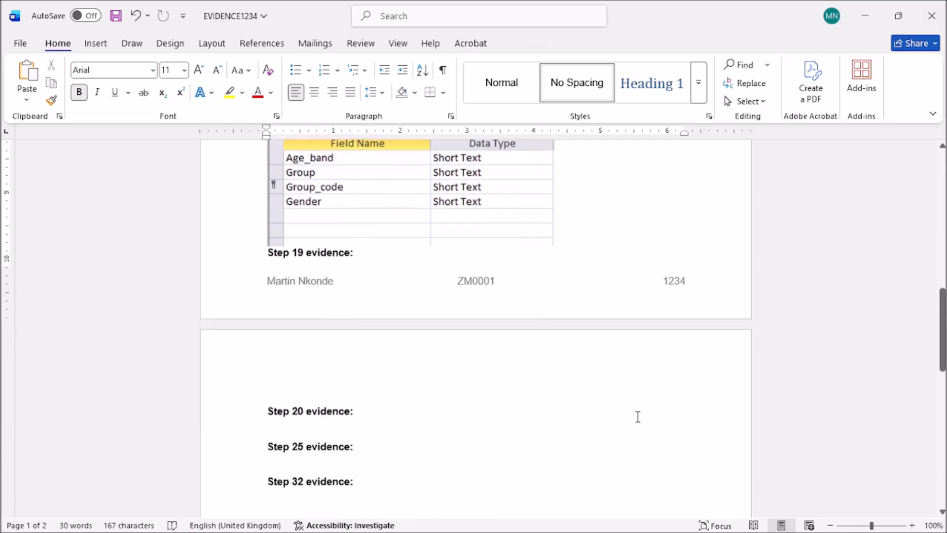
left_click(269, 254)
key("Return")
left_click(307, 400)
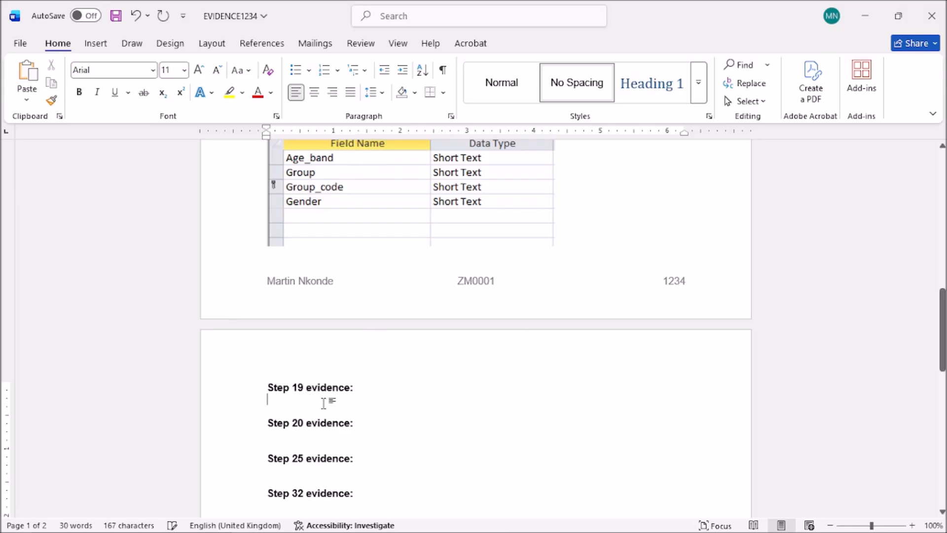
left_click(865, 16)
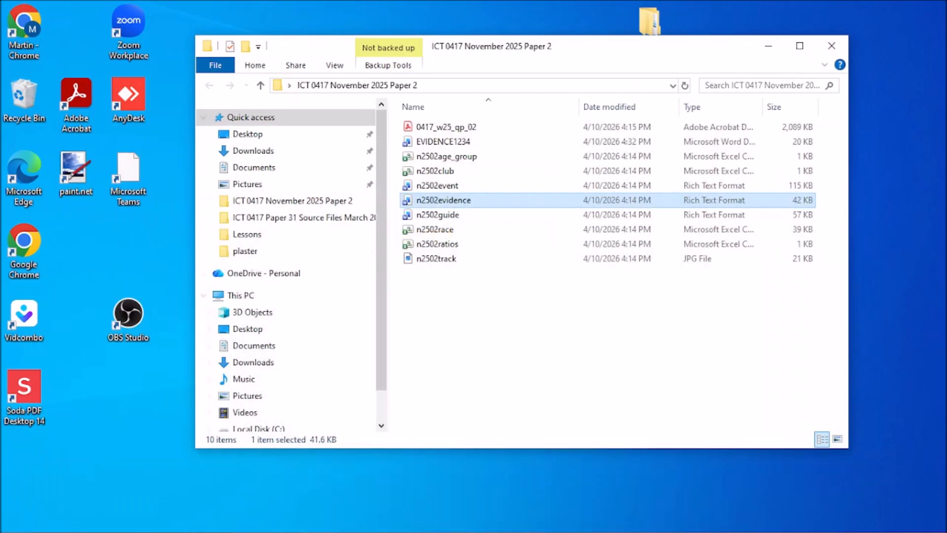
Step: Minimise PowerPoint and bring the exam paper PDF forward at question 18
left_click(424, 522)
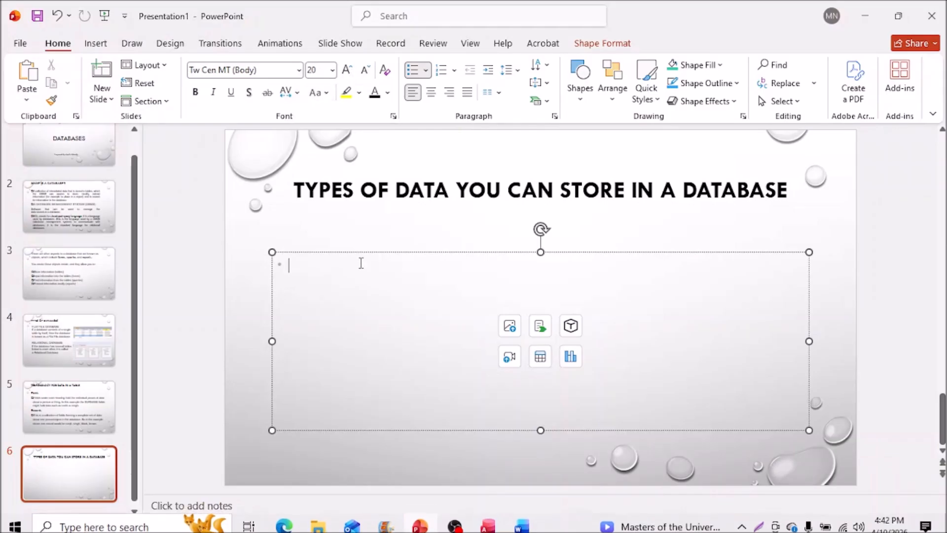
left_click(865, 16)
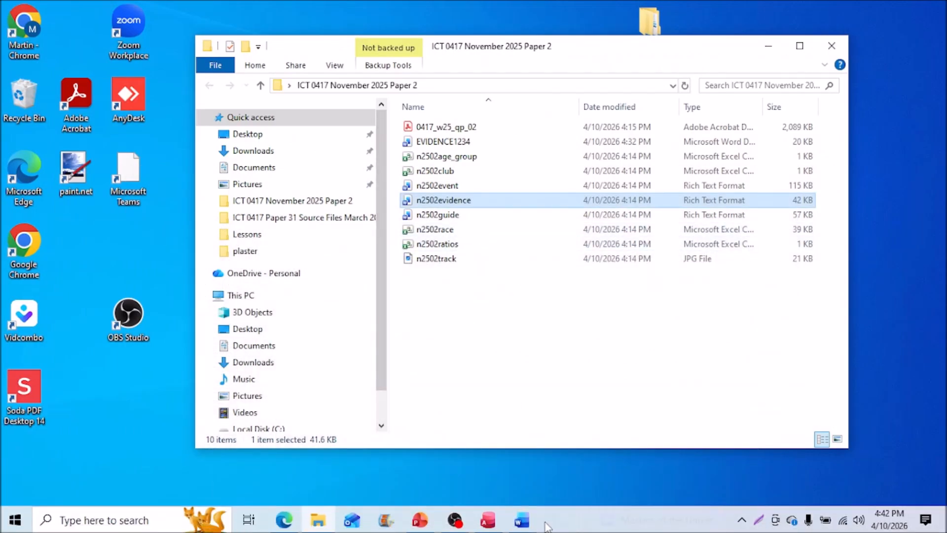
left_click(491, 531)
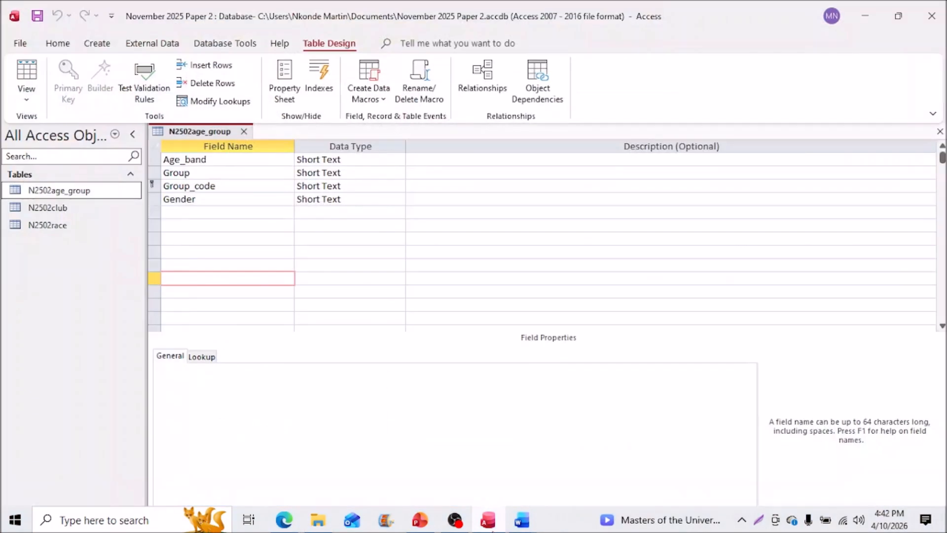
left_click(285, 520)
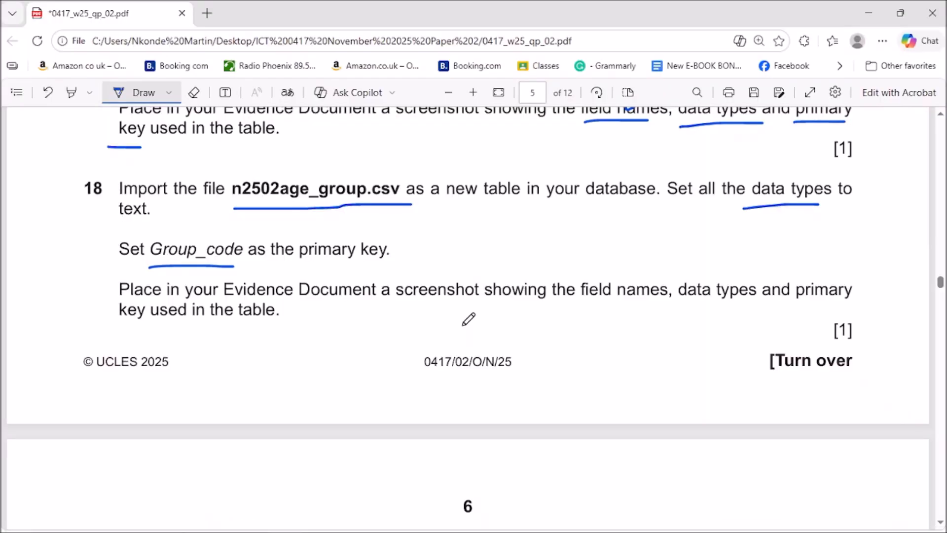
Step: Draw a tick beside question 18 and scroll down to question 19 on relationships
scroll(469, 319, "down", 2)
mouse_move(694, 177)
left_mouse_down()
mouse_move(693, 210)
mouse_move(798, 148)
left_mouse_up()
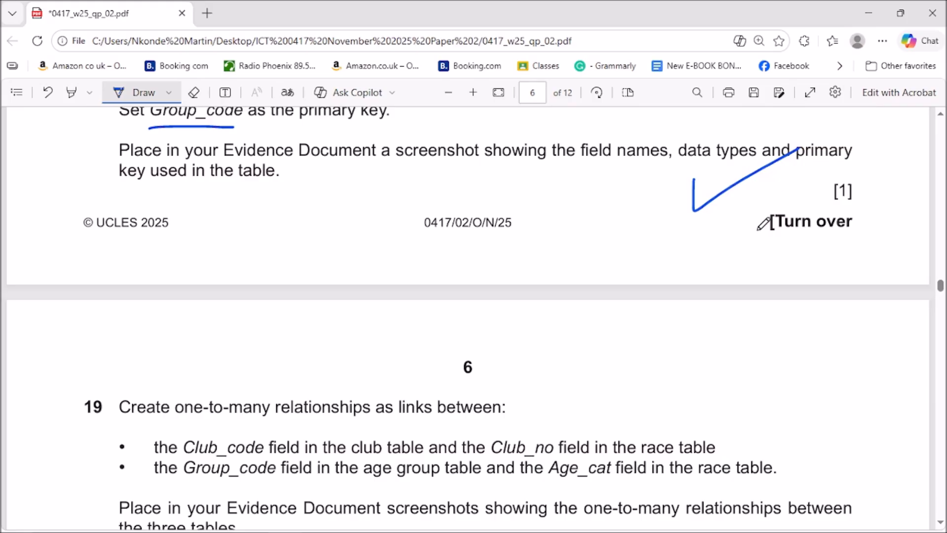
scroll(643, 291, "down", 1)
scroll(571, 285, "down", 2)
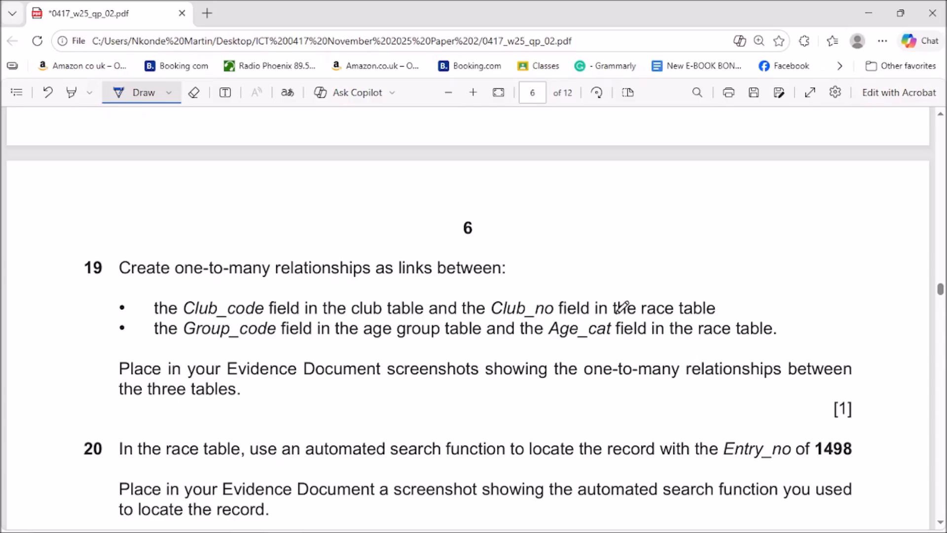
Step: Underline the race, club and age group tables and the Age_cat field in question 19
left_click_drag(643, 318, 724, 317)
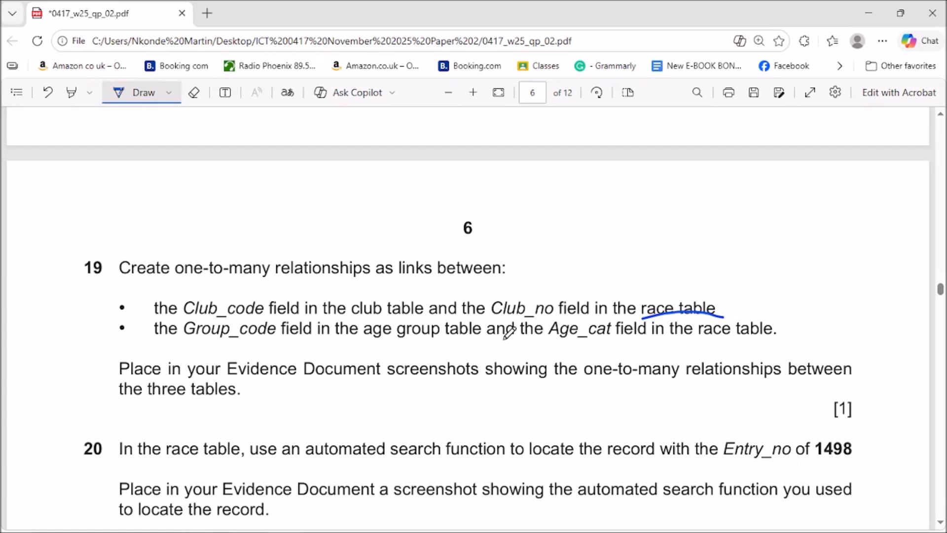
left_click_drag(349, 319, 420, 310)
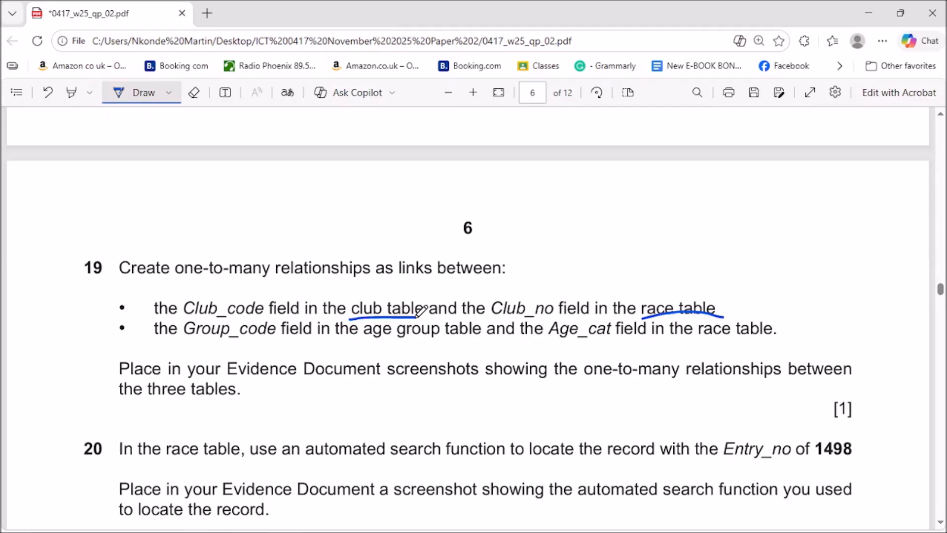
left_click_drag(549, 342, 604, 340)
left_click_drag(699, 340, 750, 345)
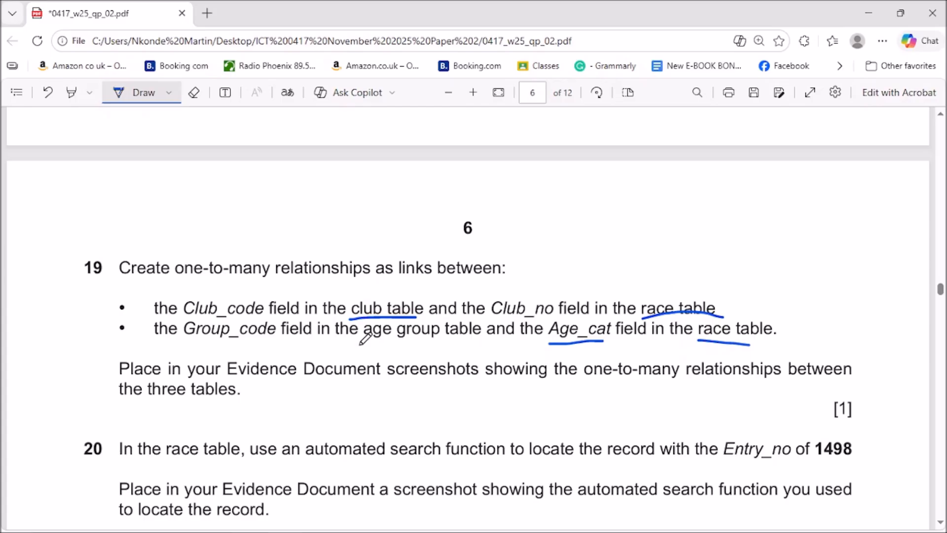
left_click_drag(361, 340, 474, 339)
Step: Underline 'one-to-many' and ink a 3 in the margin, then 1, 2 and 3 beside the tables
mouse_move(789, 299)
left_mouse_down()
mouse_move(800, 295)
mouse_move(796, 312)
mouse_move(809, 315)
mouse_move(788, 326)
left_mouse_up()
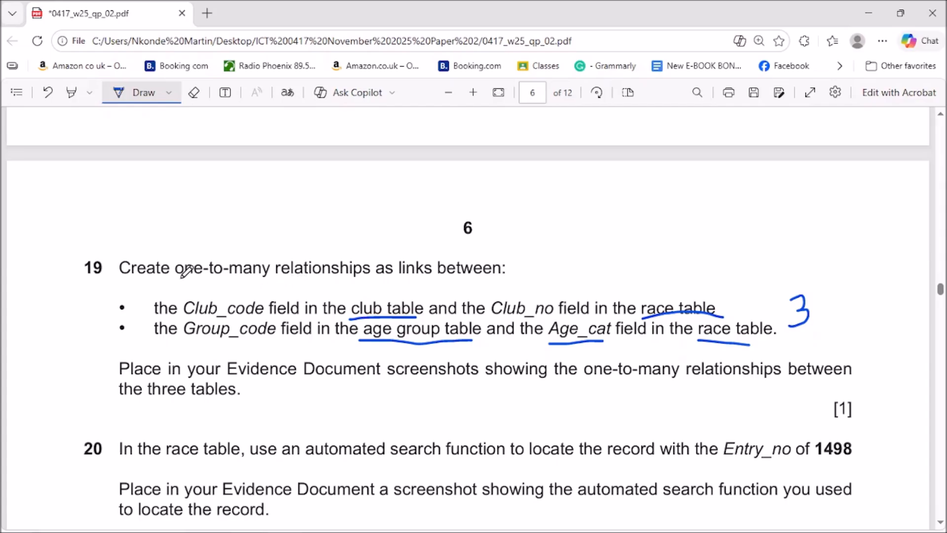
left_click_drag(181, 279, 238, 284)
left_click_drag(395, 285, 395, 295)
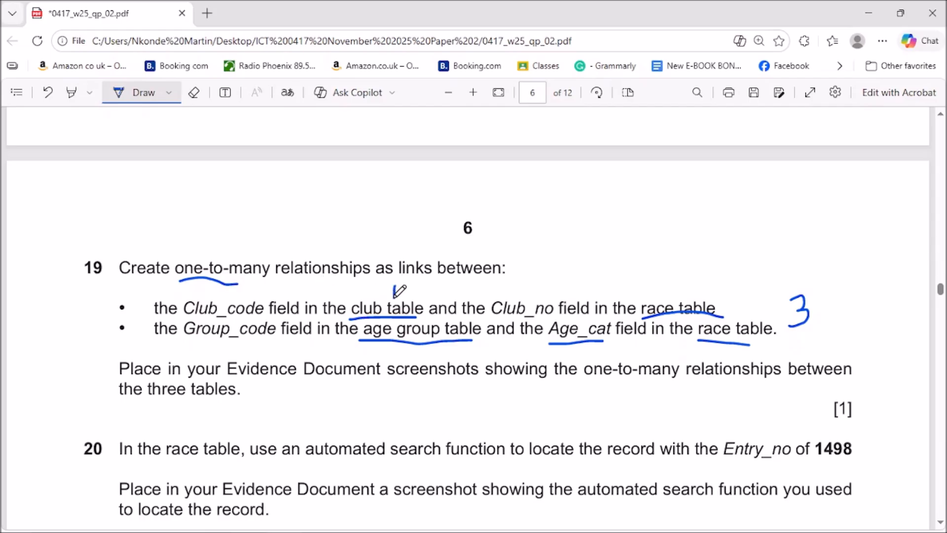
left_click_drag(673, 290, 686, 299)
mouse_move(410, 350)
left_mouse_down()
mouse_move(423, 352)
mouse_move(411, 357)
left_mouse_up()
Step: Close the age group table design and add the club, race and age group tables to Relationships
left_click(869, 15)
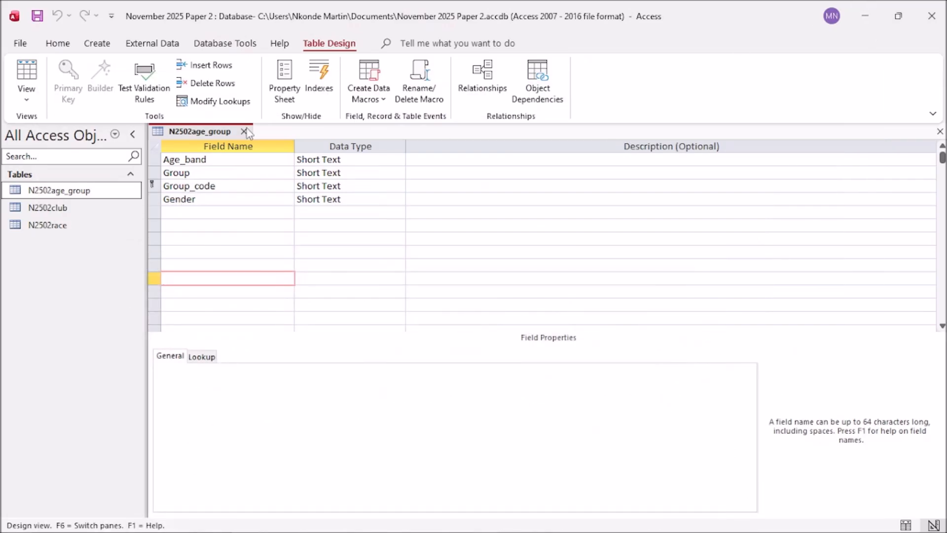
left_click(244, 131)
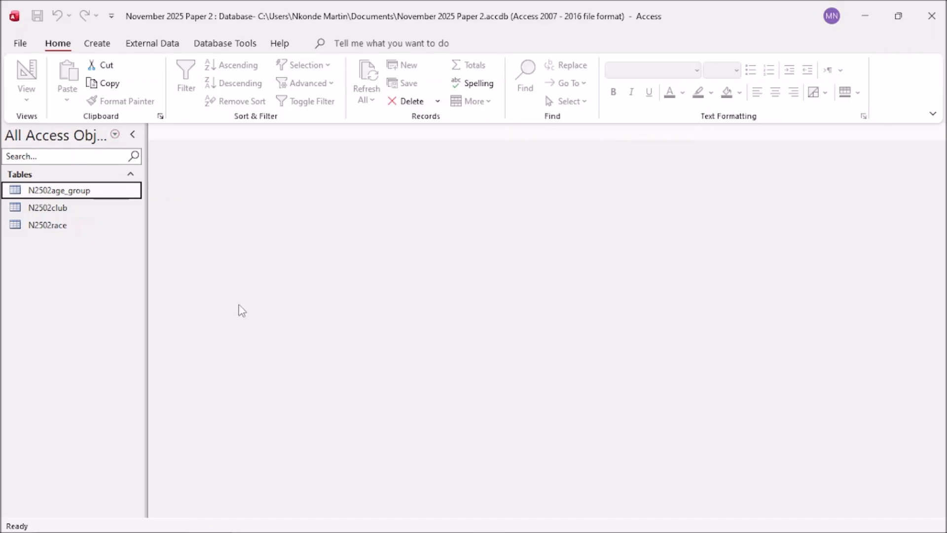
left_click(214, 49)
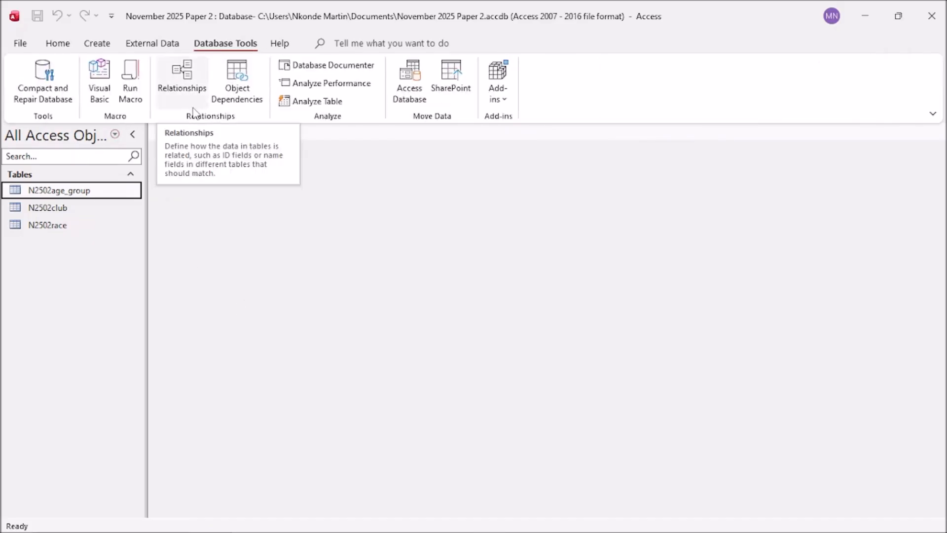
left_click(189, 82)
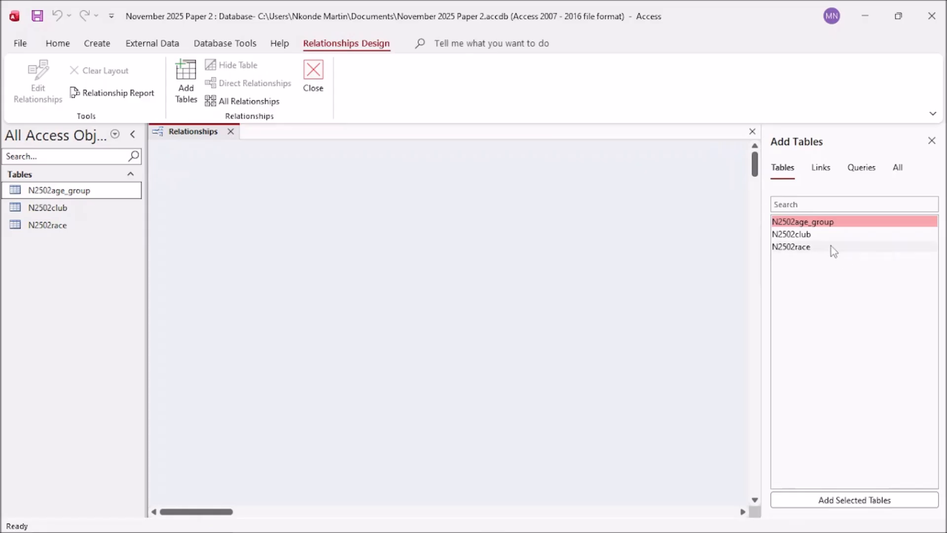
left_click(795, 236, "ctrl")
left_click(795, 248, "ctrl")
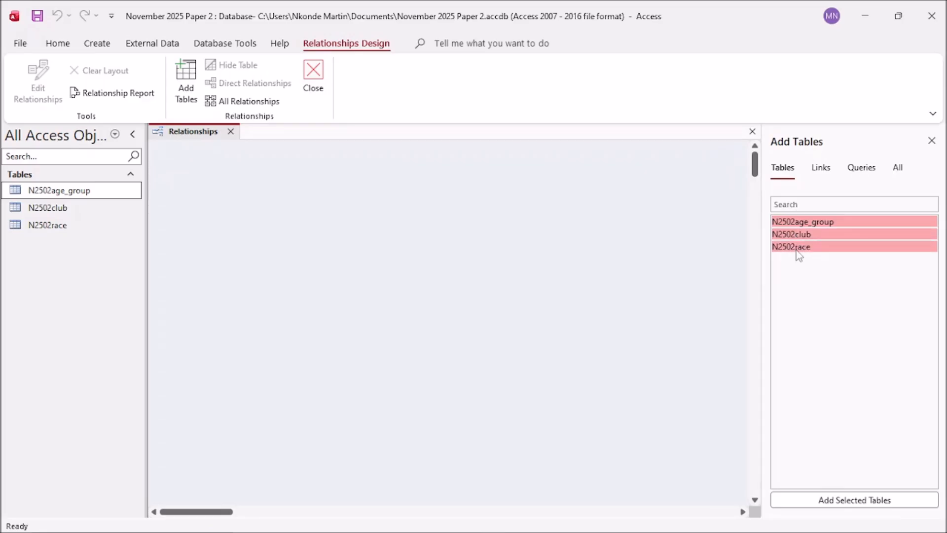
left_click(859, 502)
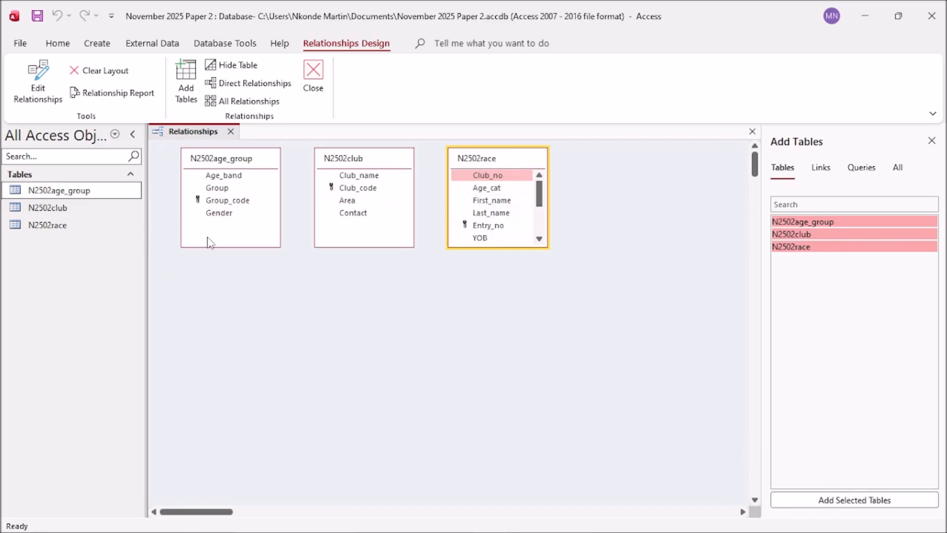
Step: Lengthen the age group, race and club table boxes so every field shows
left_click_drag(209, 244, 209, 265)
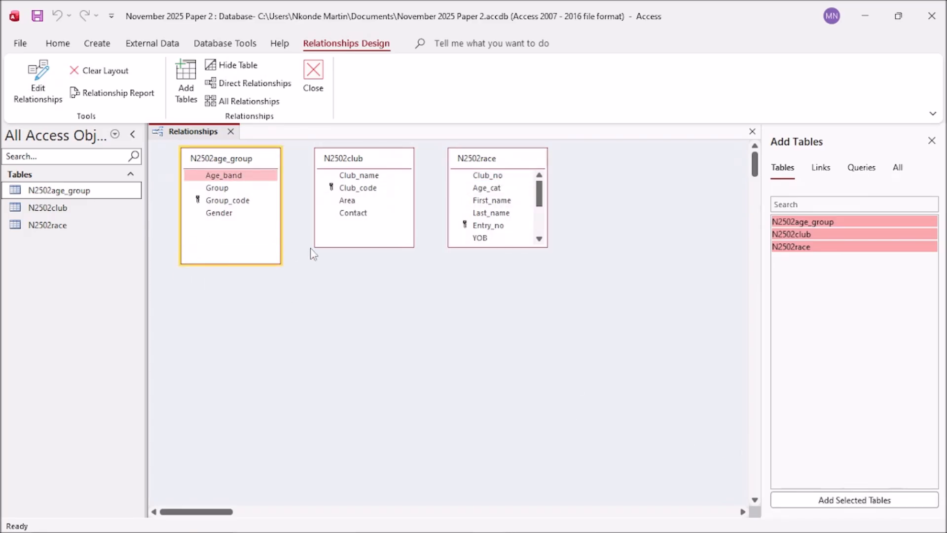
left_click_drag(469, 247, 454, 330)
left_click_drag(362, 247, 353, 328)
left_click_drag(242, 264, 242, 323)
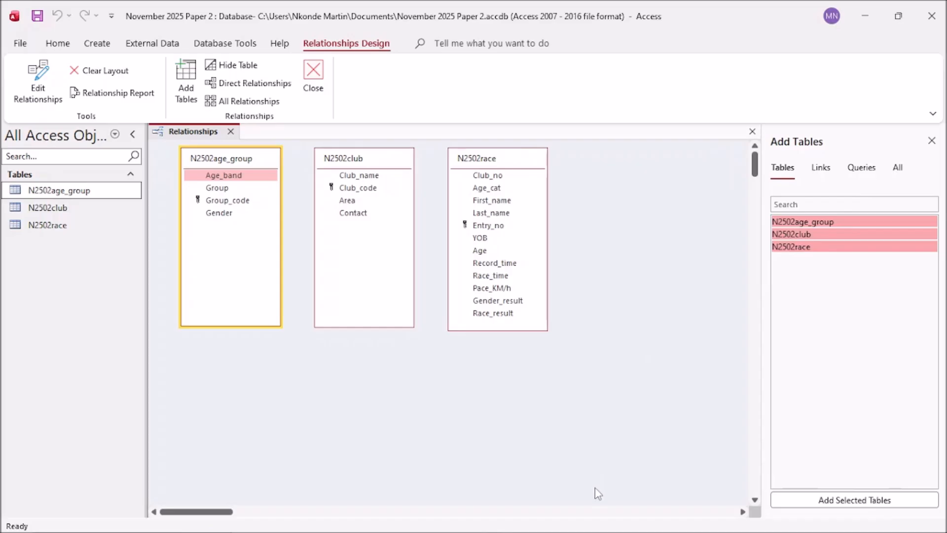
Step: Ink a 3 under the age group table on question 19, then minimise Edge
mouse_move(395, 528)
left_click(285, 521)
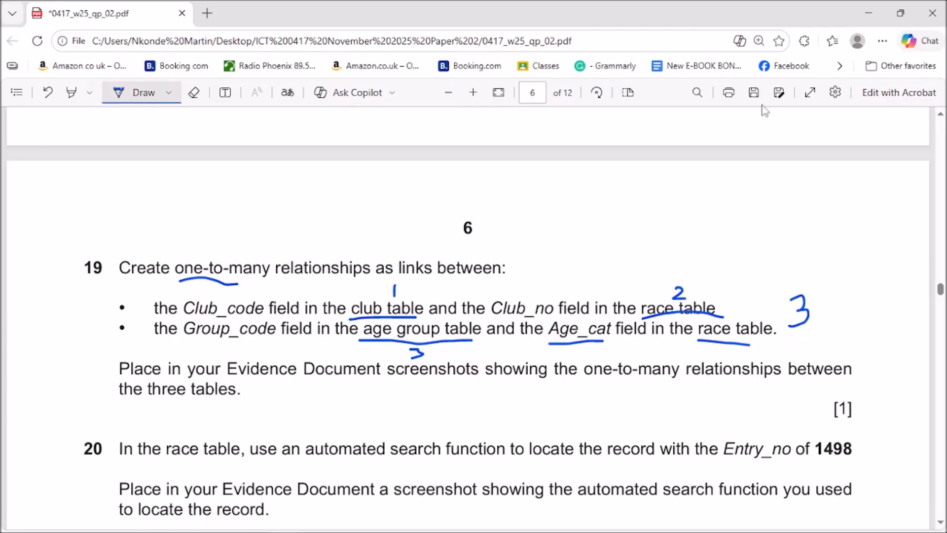
left_click(871, 10)
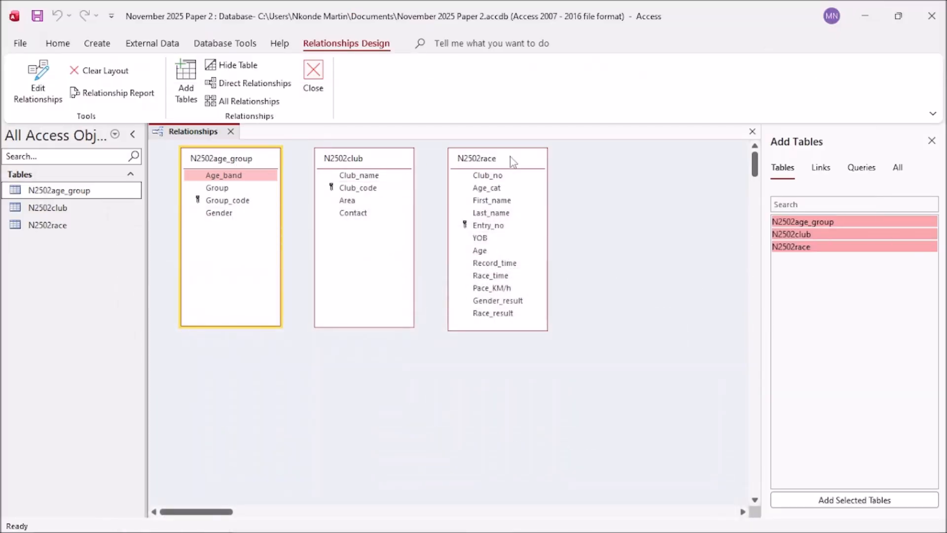
Step: Link club's Club_code to race's Club_no one-to-many with referential integrity enforced
left_click(354, 190)
left_click_drag(353, 190, 481, 175)
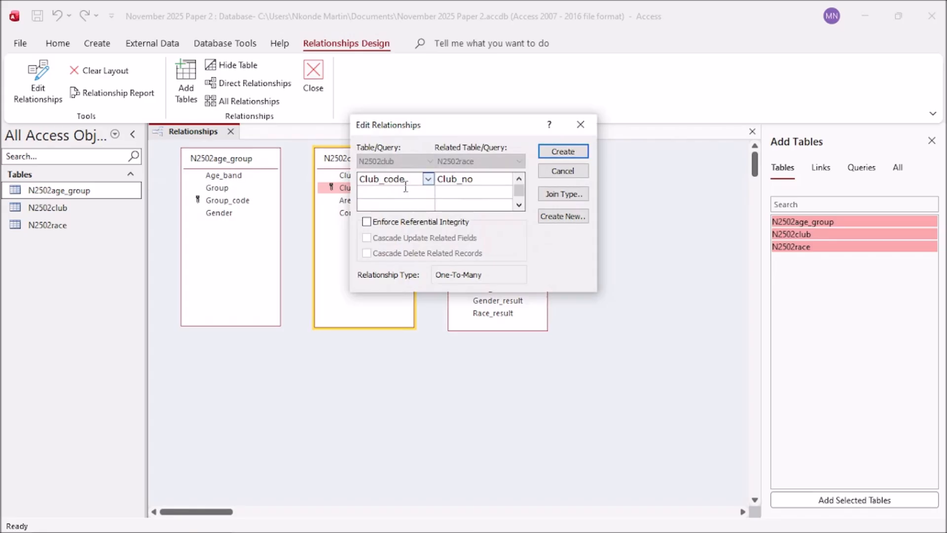
left_click(368, 222)
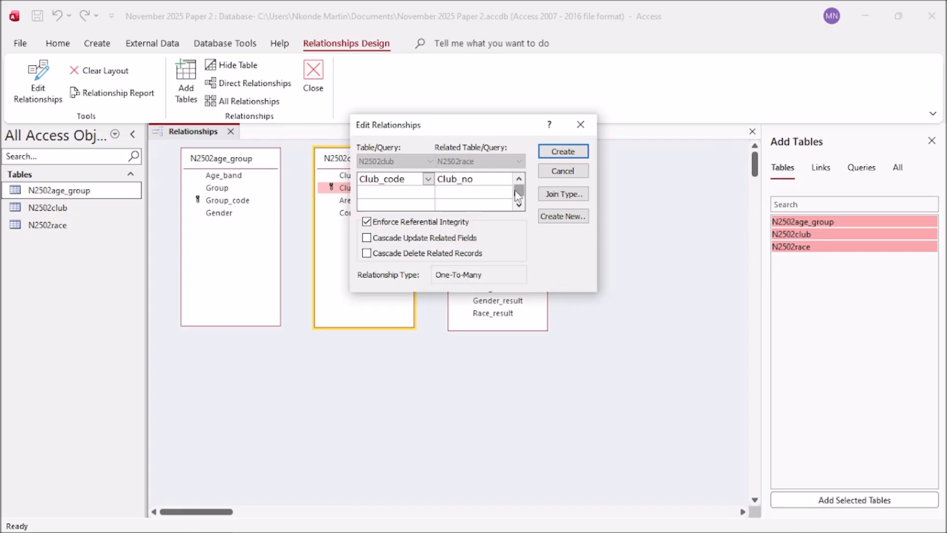
left_click(555, 153)
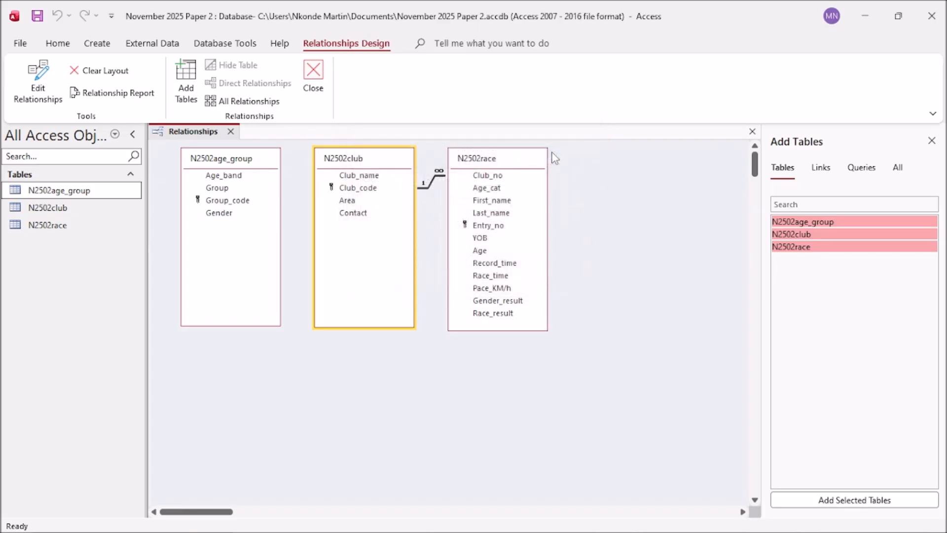
Step: Shift the race and club tables to the right, then bring the exam paper forward
left_click_drag(508, 162, 539, 159)
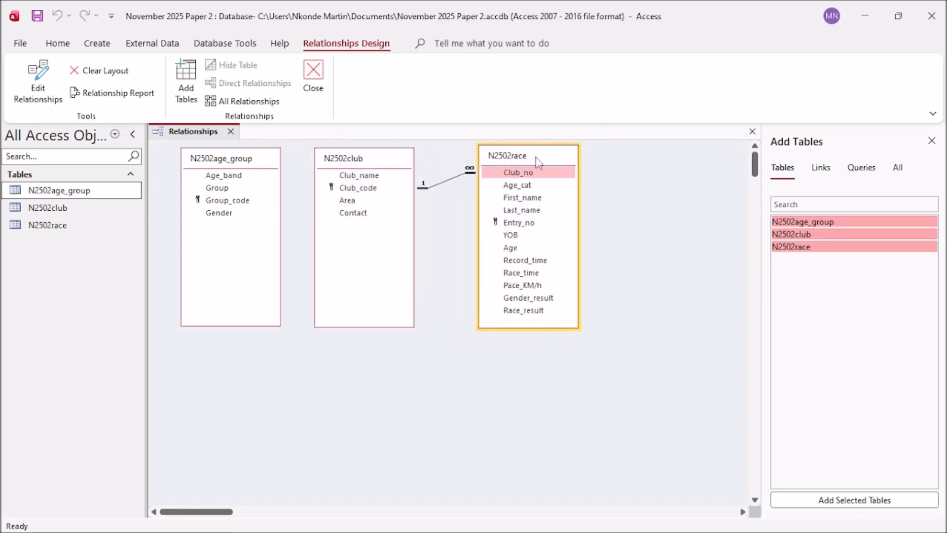
left_click_drag(388, 164, 404, 187)
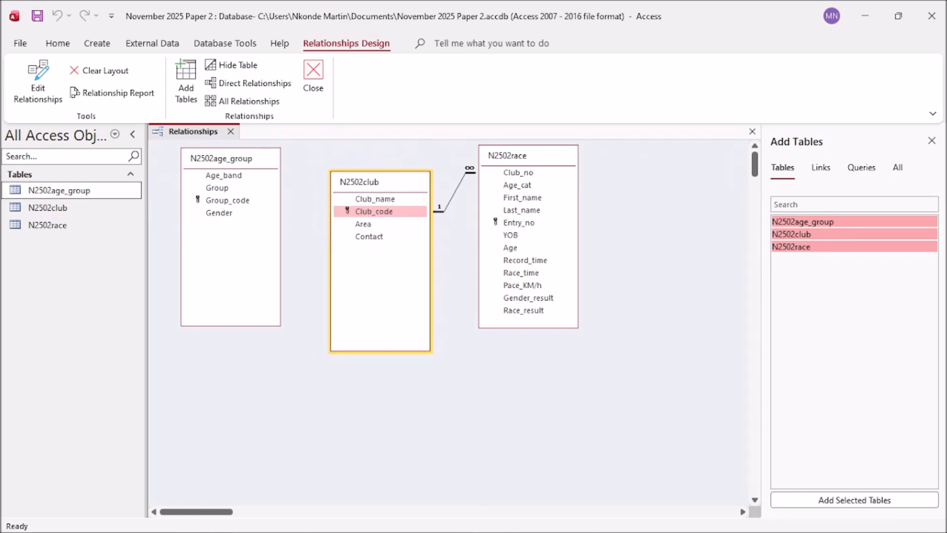
mouse_move(435, 528)
left_click(289, 524)
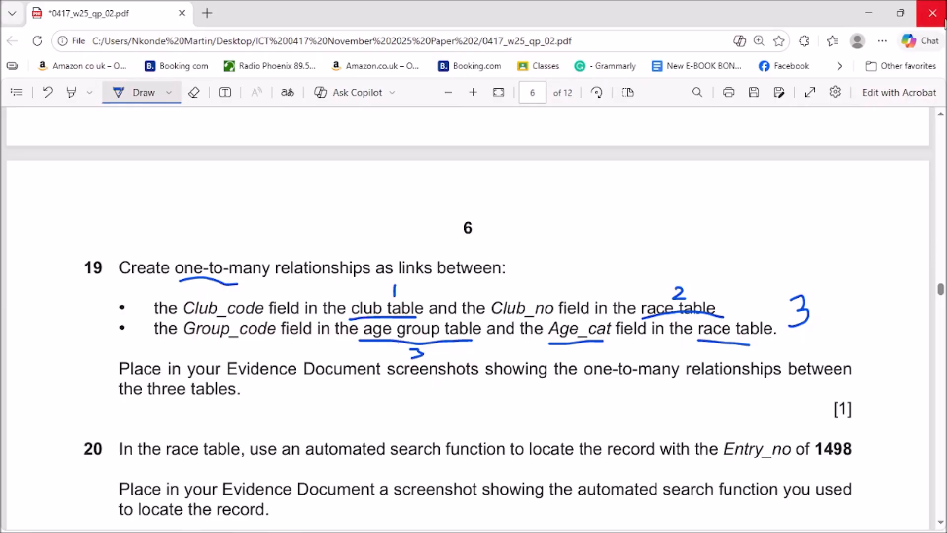
Step: Place the age group table to the right of the race table, checking question 19 meanwhile
left_click(868, 10)
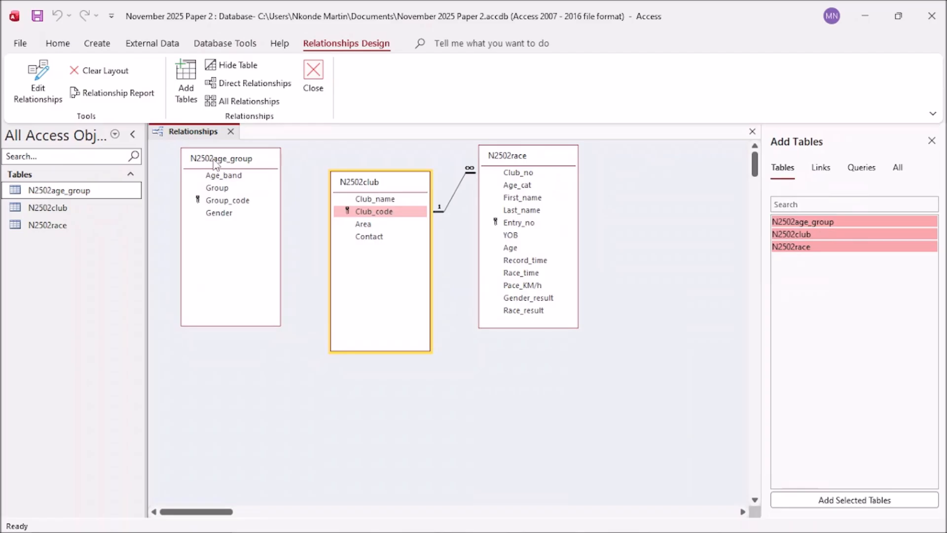
left_click_drag(213, 163, 652, 184)
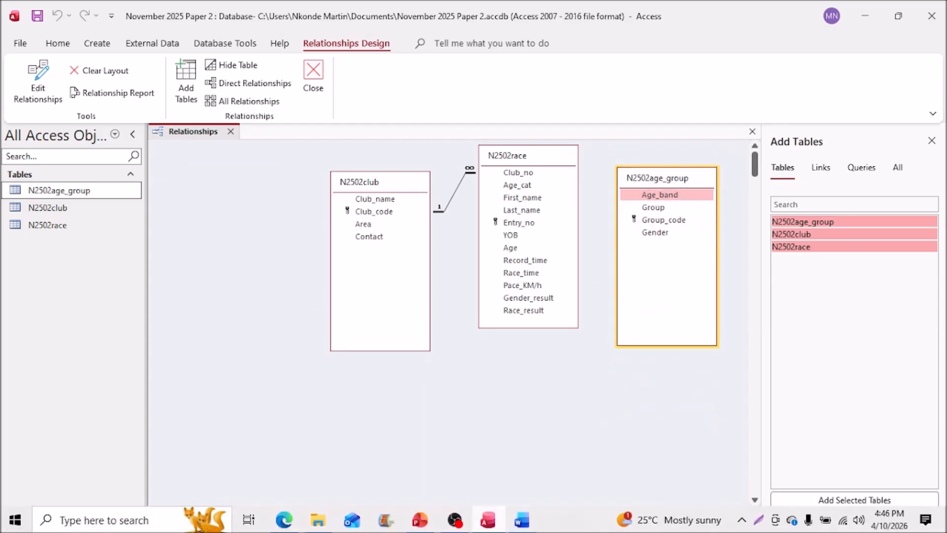
left_click(282, 527)
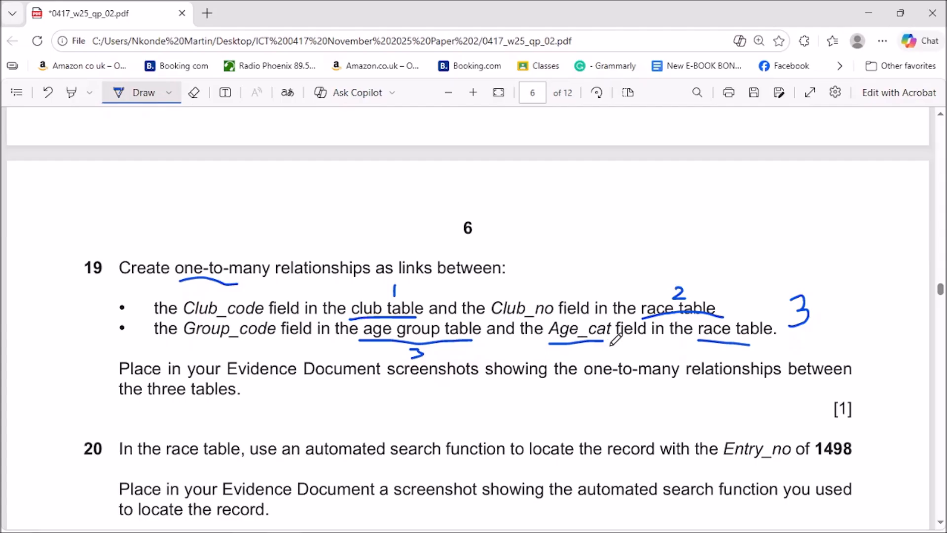
left_click(869, 13)
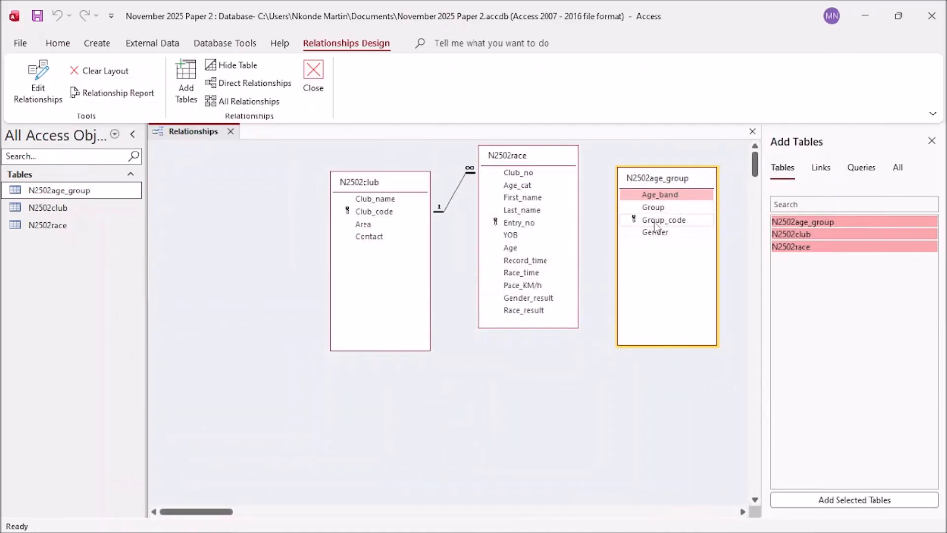
Step: Link age group's Group_code to race's Age_cat one-to-many with referential integrity enforced
left_click_drag(654, 224, 611, 219)
left_click_drag(524, 196, 518, 185)
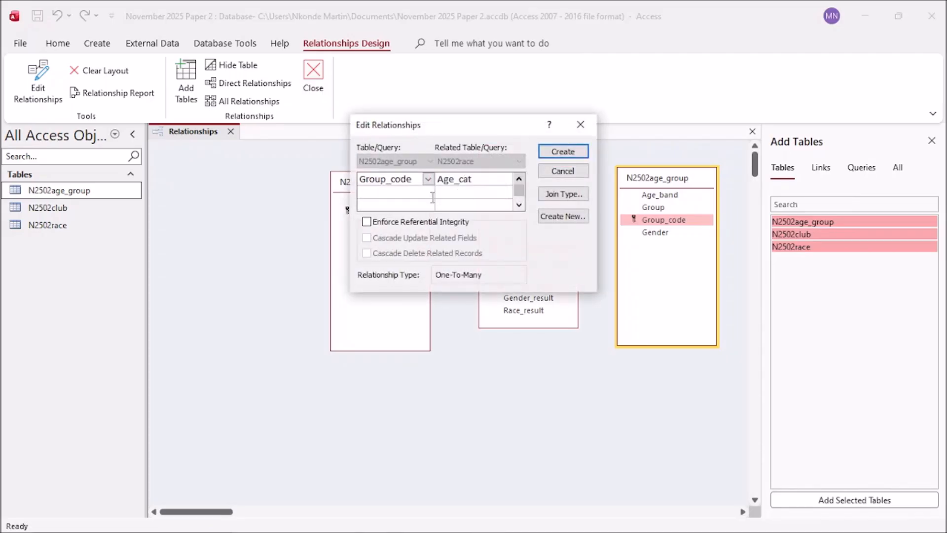
left_click(366, 221)
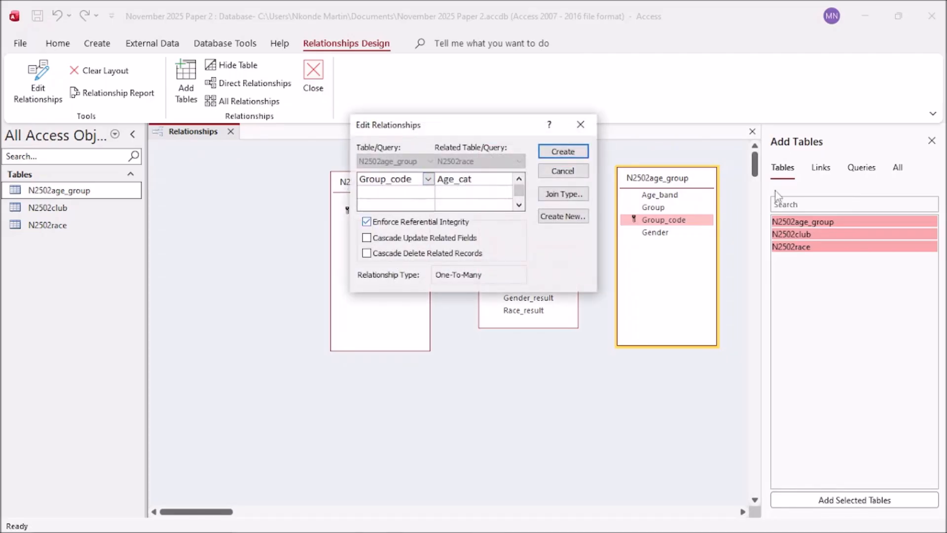
left_click(562, 153)
Step: Line up the club, race and age group tables side by side and close the Show Table list
left_click(403, 188)
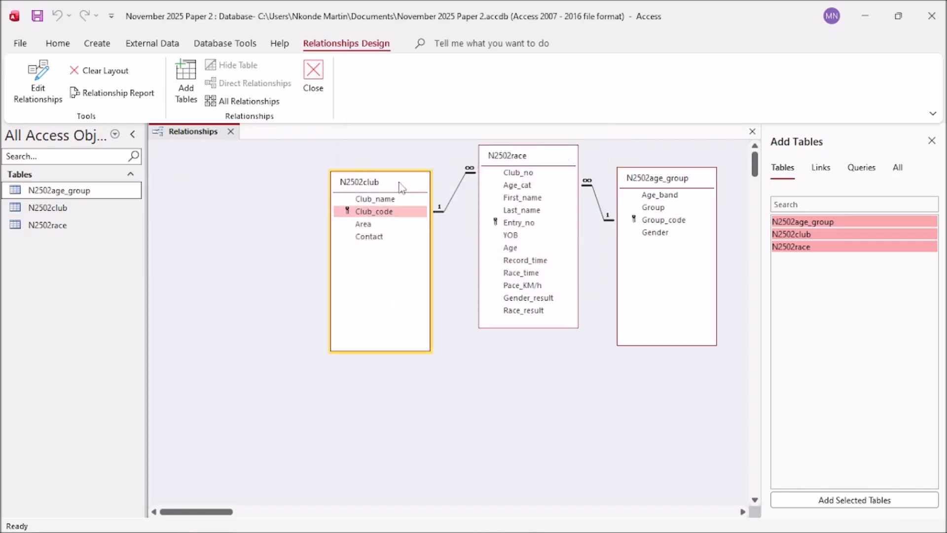
left_click_drag(403, 188, 328, 186)
left_click_drag(547, 156, 484, 158)
left_click_drag(686, 186, 640, 185)
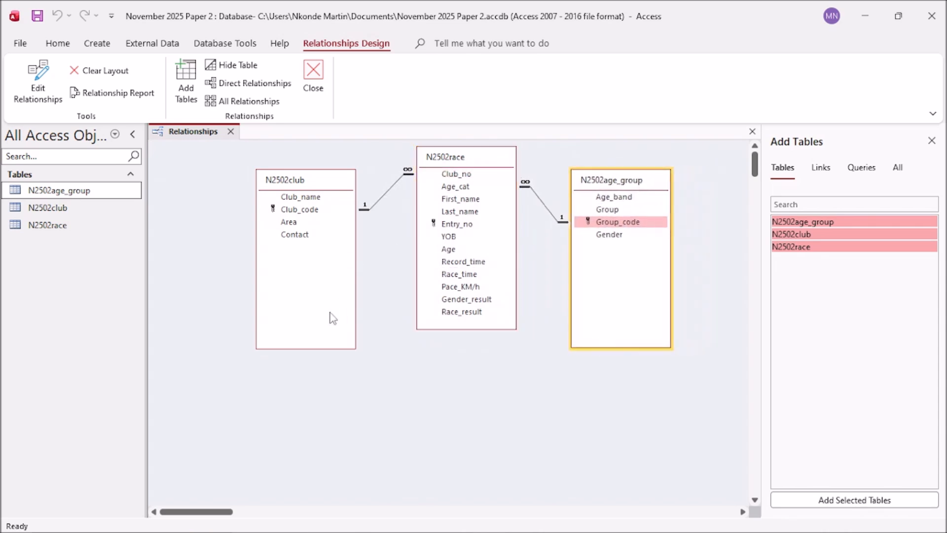
left_click_drag(311, 180, 309, 176)
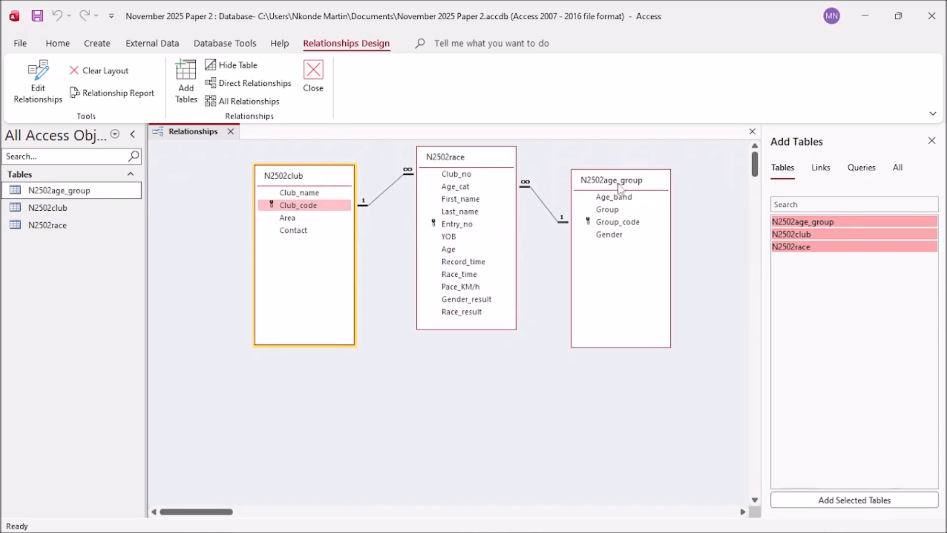
left_click(658, 187)
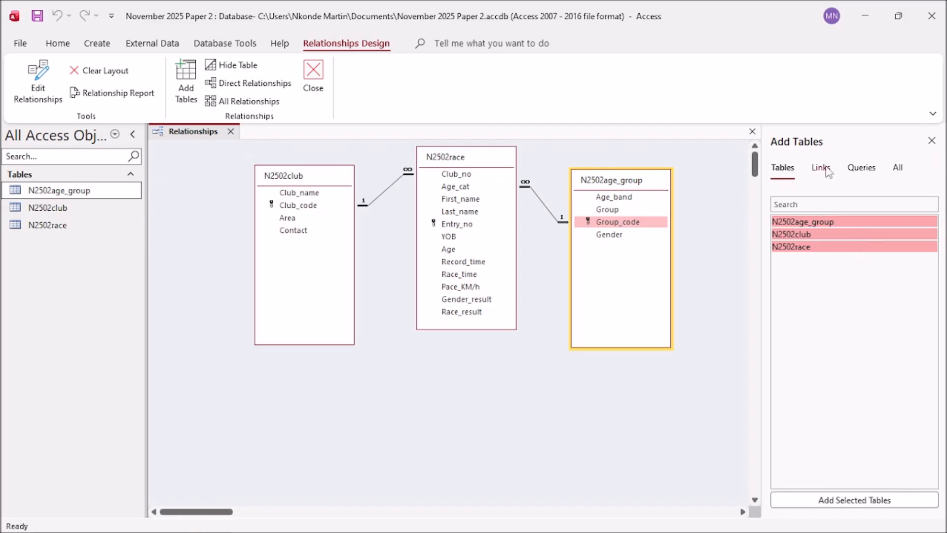
left_click(931, 141)
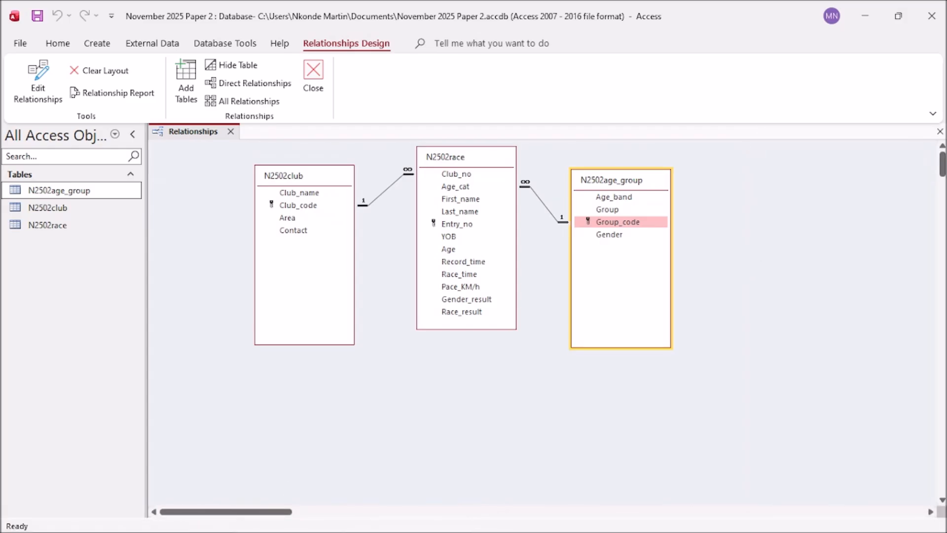
Step: Reread question 19 in the question paper PDF, then return to Access
left_click(288, 520)
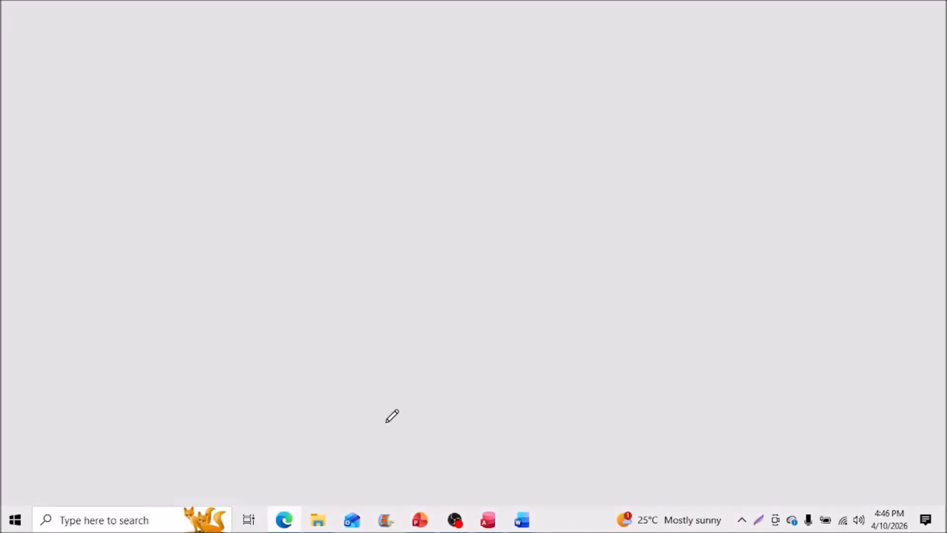
scroll(472, 371, "up", 2)
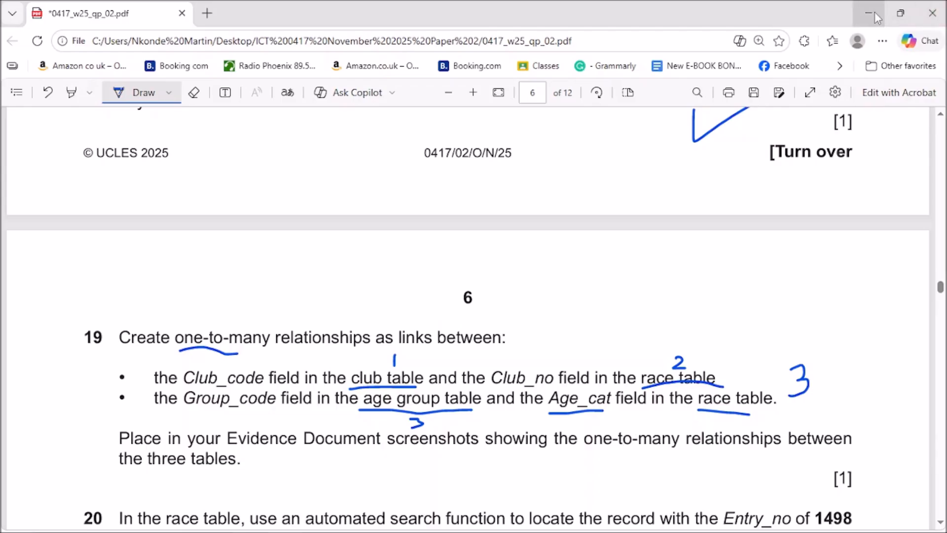
scroll(636, 345, "down", 4)
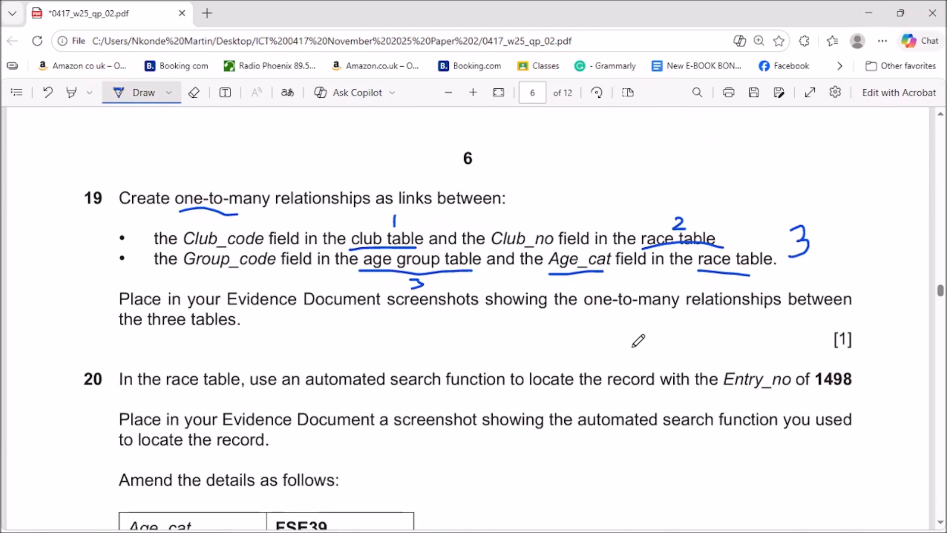
left_click(870, 17)
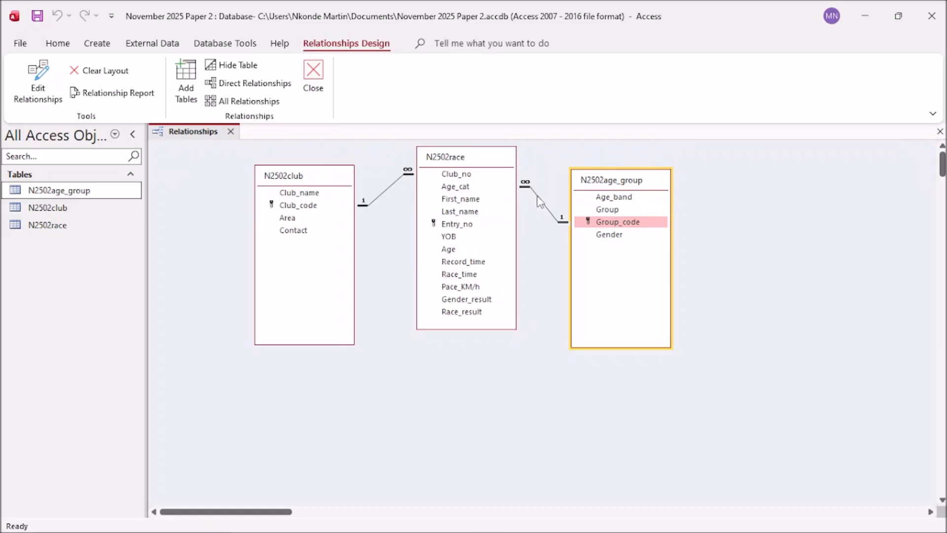
Step: Show the club–race Edit Relationships dialog below the tables and start a screen-area capture
double_click(387, 196)
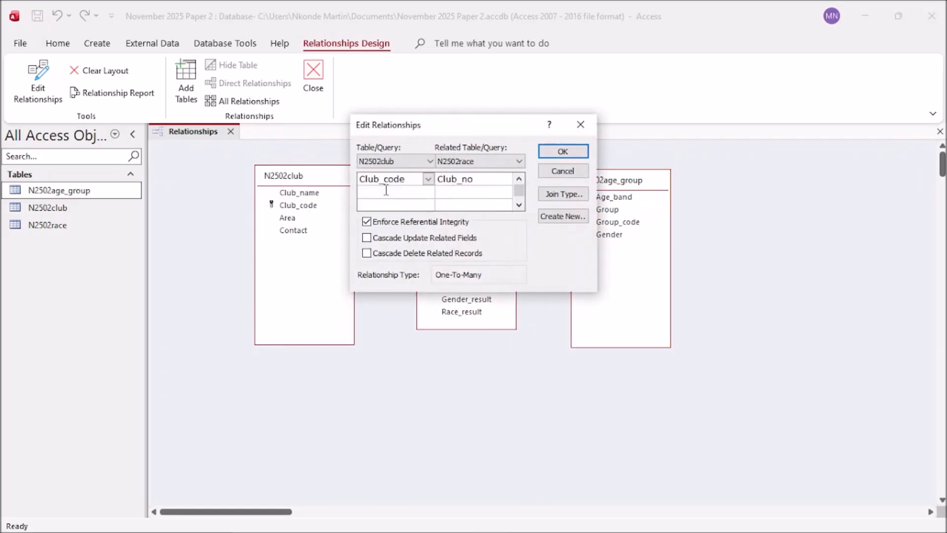
left_click_drag(478, 122, 381, 340)
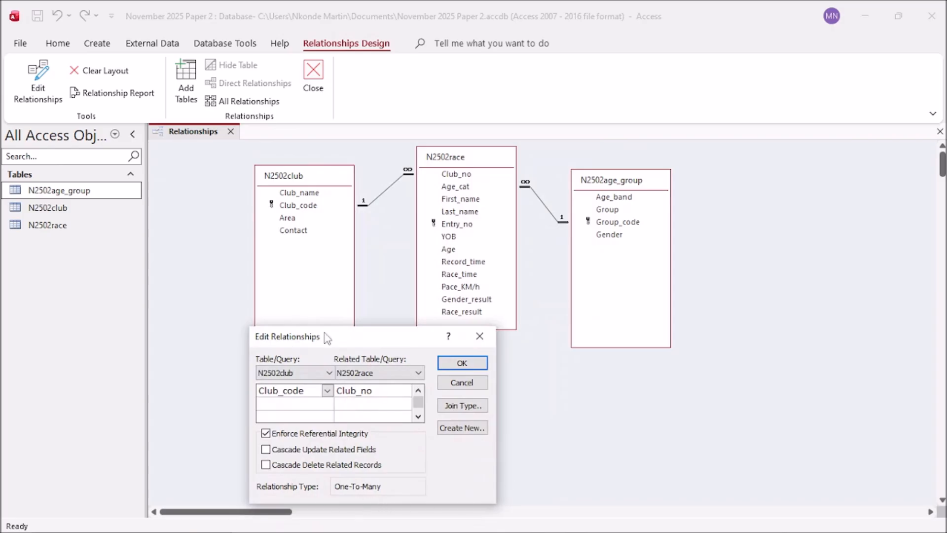
left_click(486, 340)
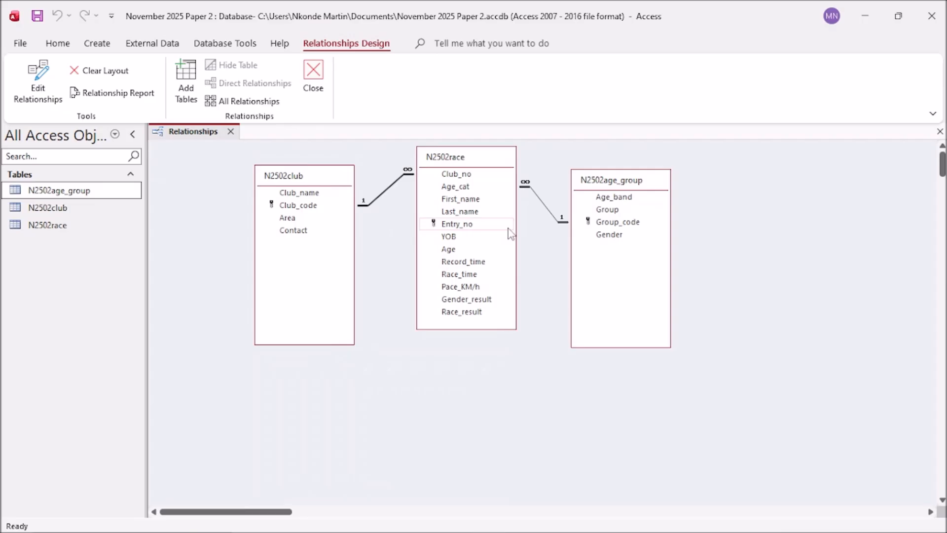
double_click(384, 192)
left_click(577, 123)
double_click(387, 197)
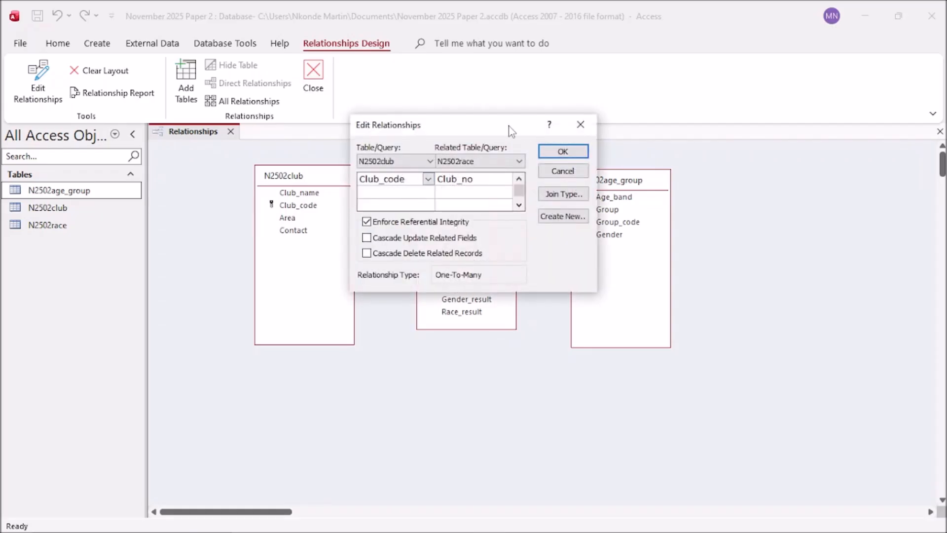
left_click_drag(499, 126, 392, 342)
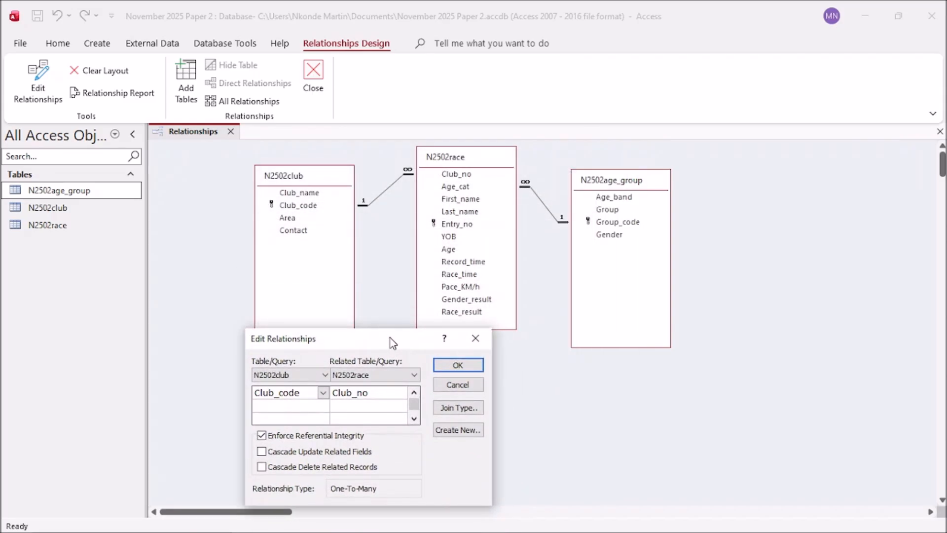
left_click_drag(386, 344, 400, 347)
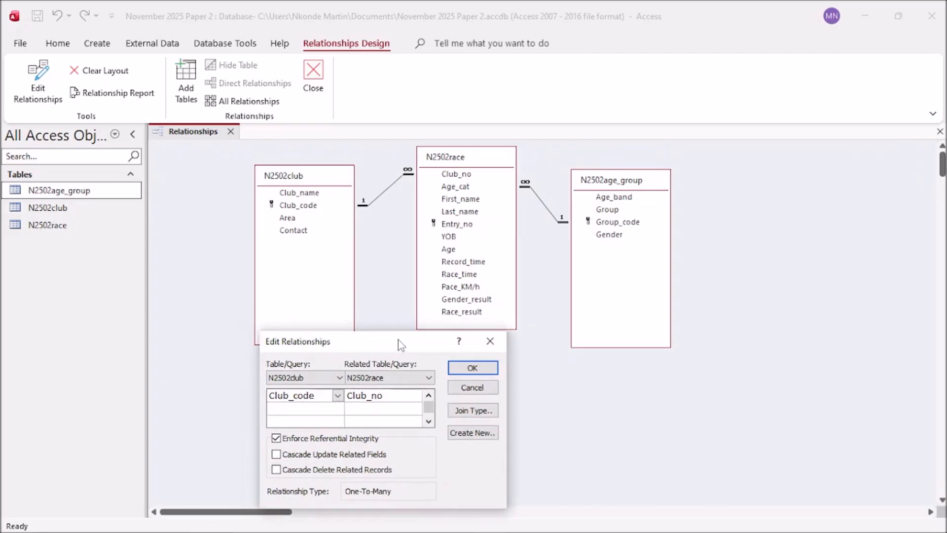
key("super+shift+s")
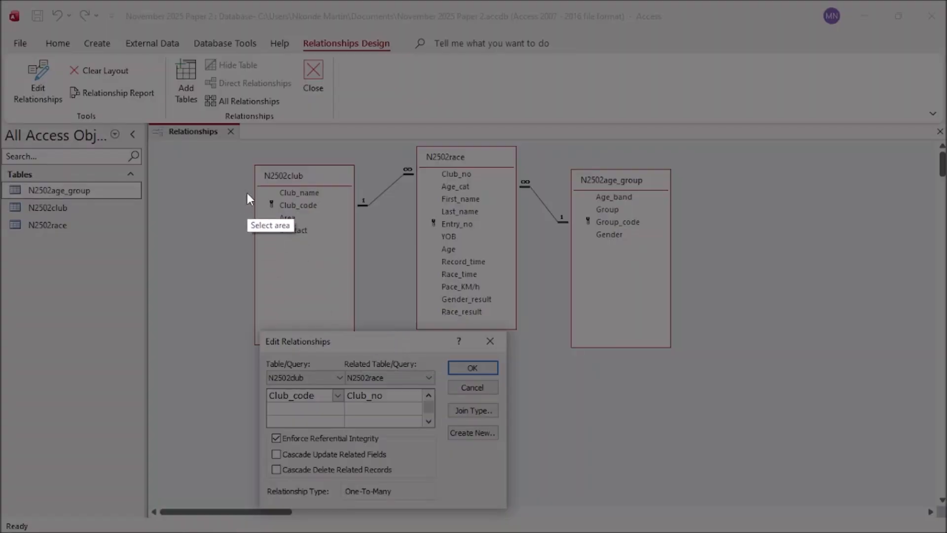
Step: Copy a capture of the club and race tables with the relationship dialog, then close the dialog
mouse_move(241, 138)
left_mouse_down()
mouse_move(465, 155)
mouse_move(514, 519)
mouse_move(519, 510)
mouse_move(510, 506)
mouse_move(524, 511)
left_mouse_up()
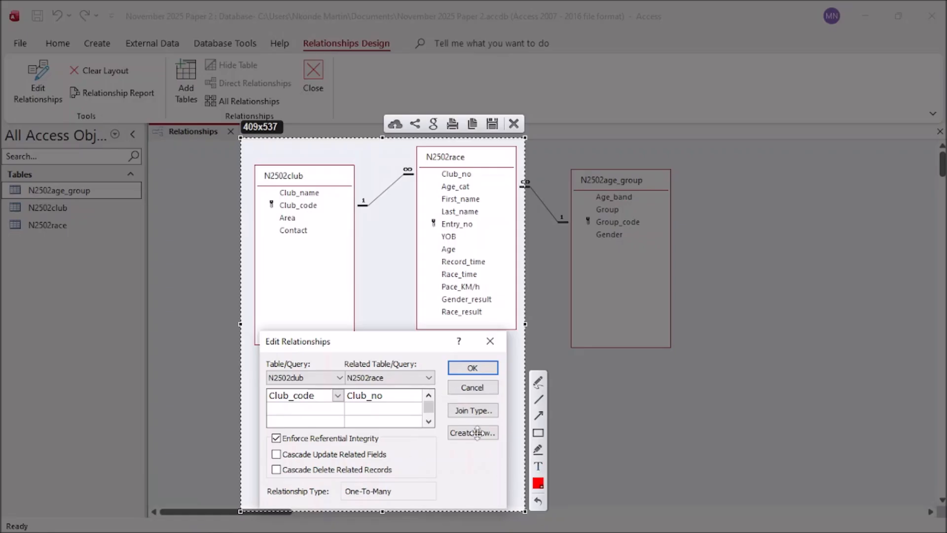
left_click(472, 123)
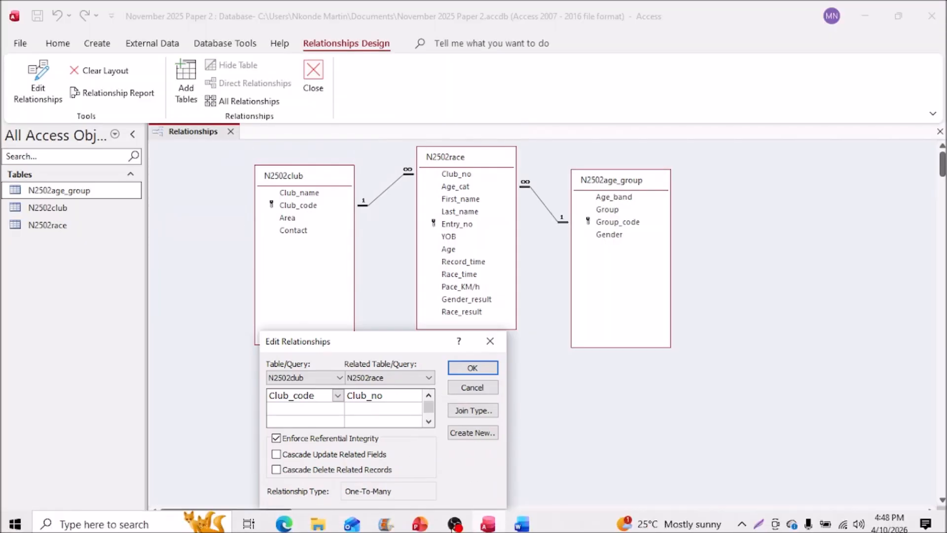
left_click(473, 368)
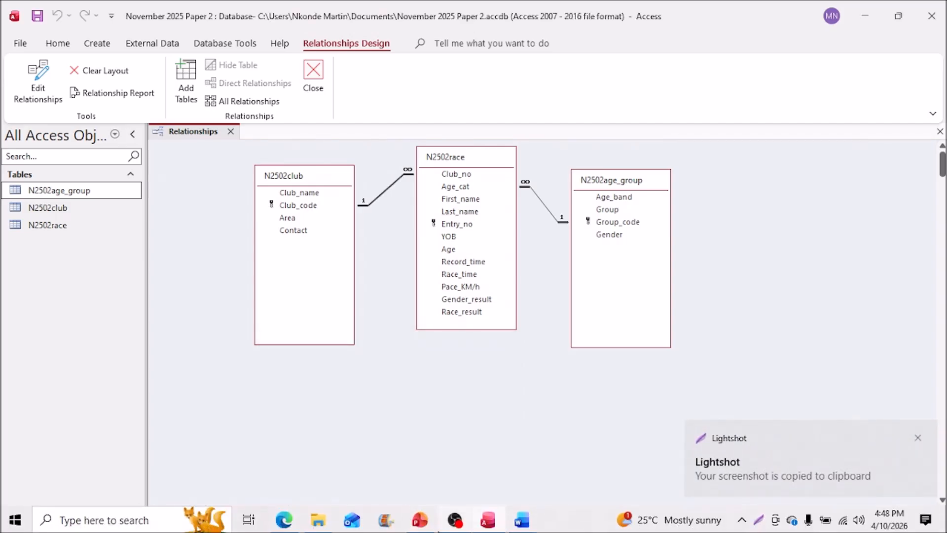
Step: Paste the club–race relationship screenshot under Step 19 evidence in EVIDENCE1234, leaving blank lines before Step 20
mouse_move(522, 527)
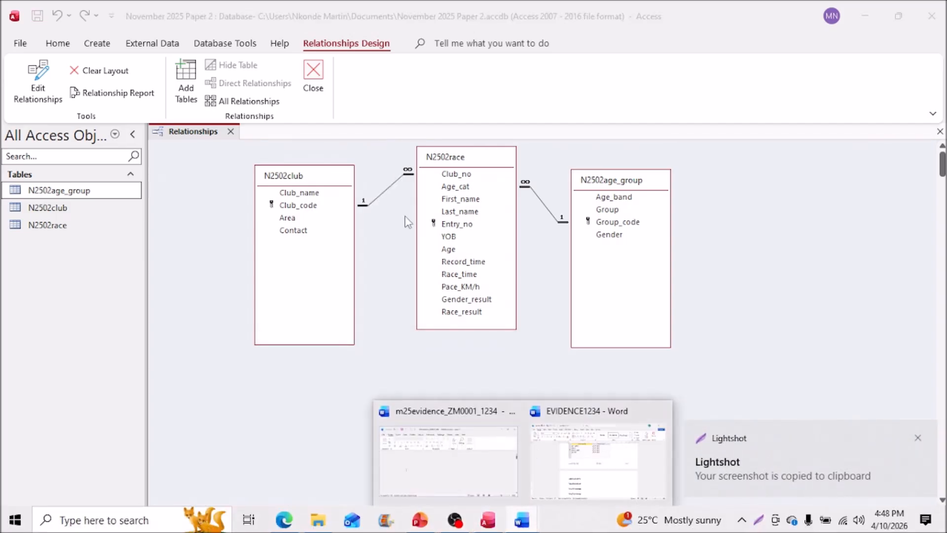
left_click(567, 469)
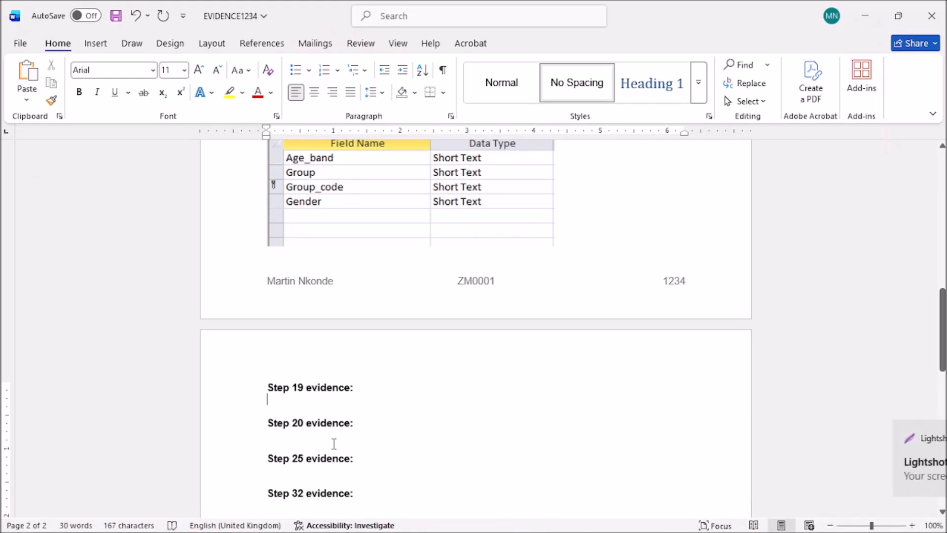
key("ctrl+v")
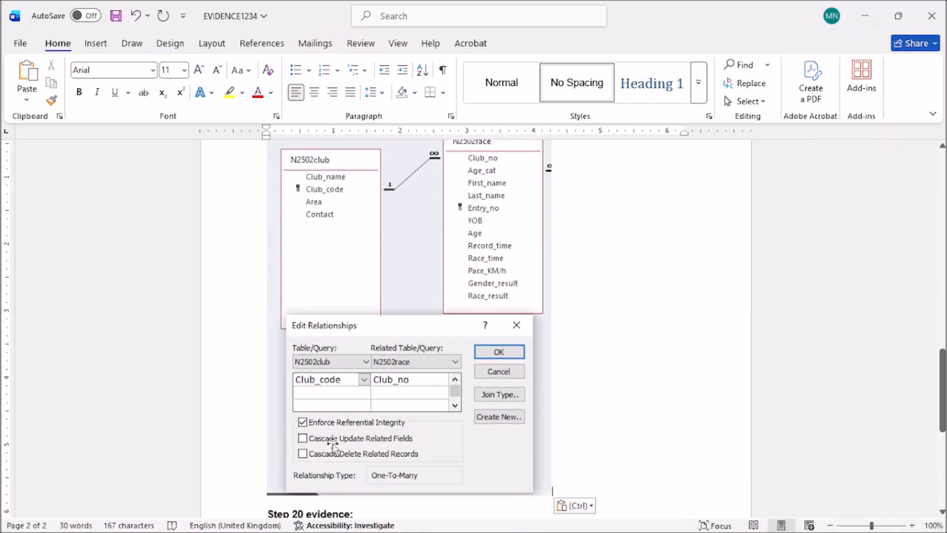
key("Return")
scroll(594, 453, "down", 1)
left_click_drag(943, 371, 943, 424)
mouse_move(434, 531)
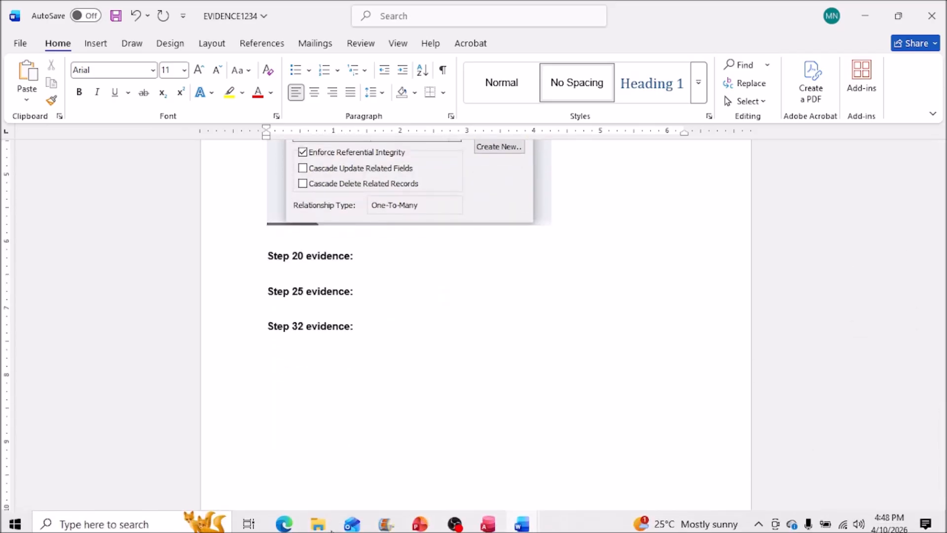
left_click(420, 522)
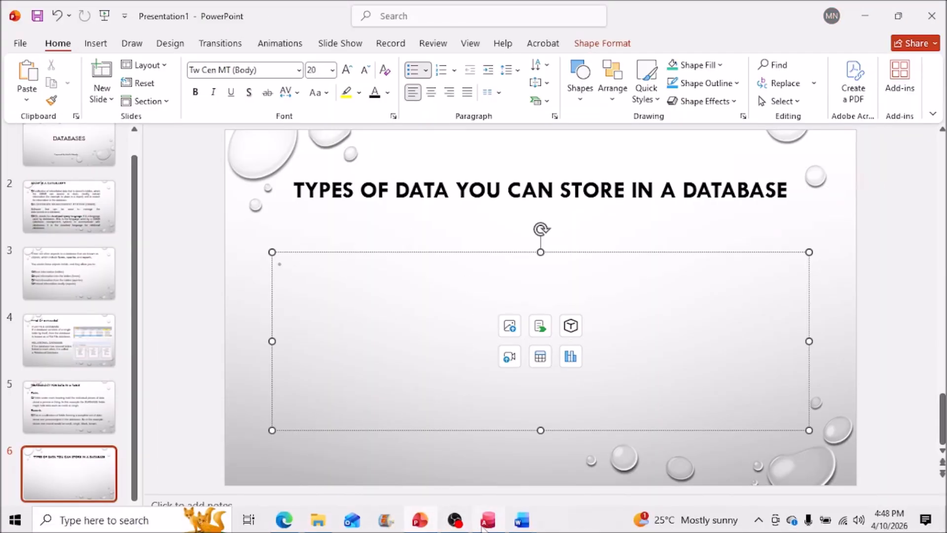
left_click(417, 527)
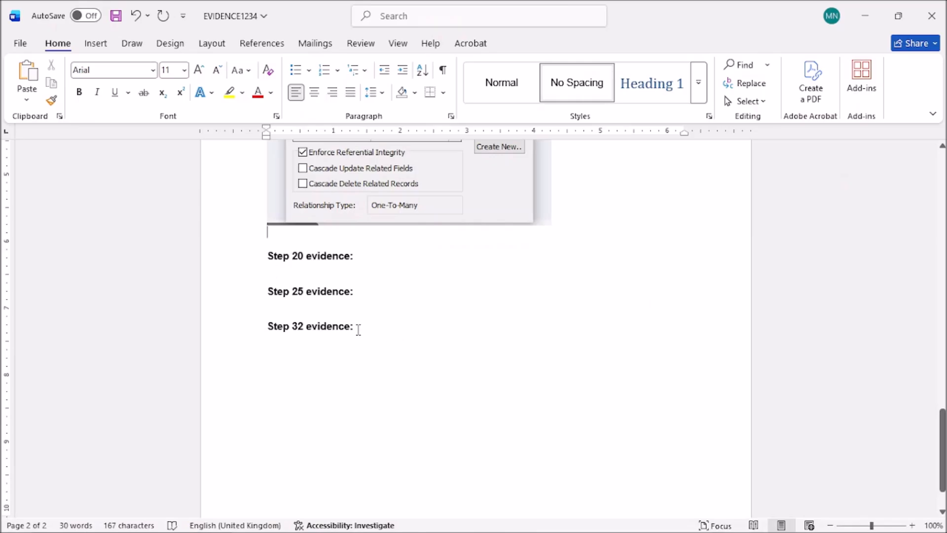
key("Return")
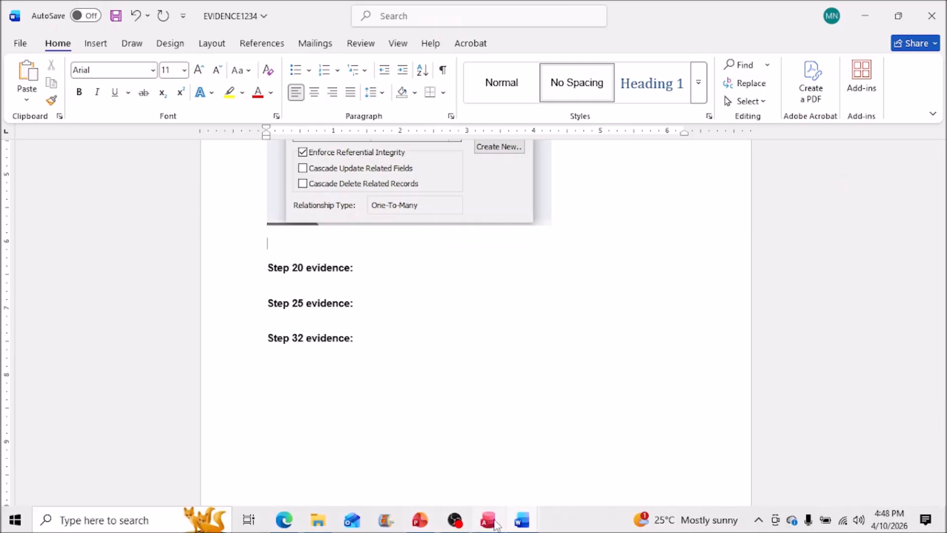
Step: Open the race–age group relationship details and move the dialog below the tables
mouse_move(487, 520)
left_click(488, 449)
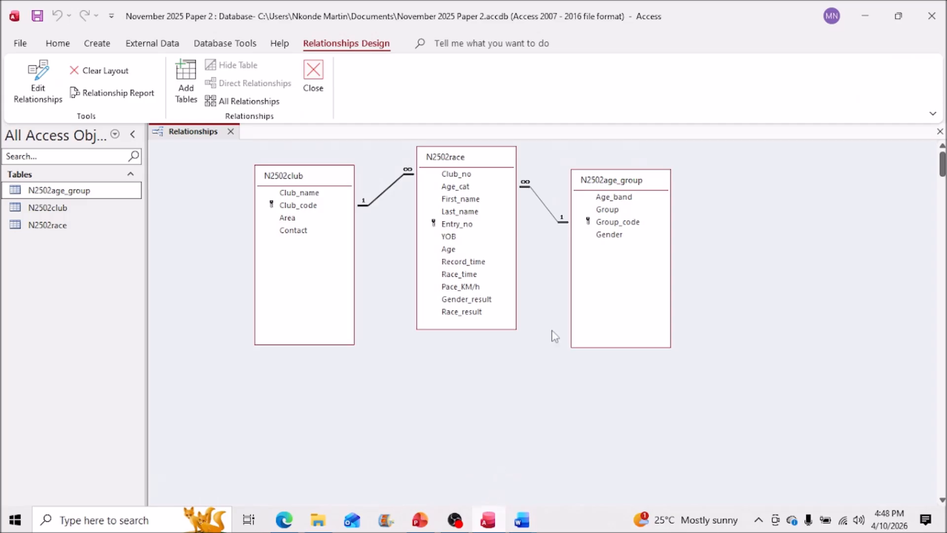
double_click(548, 213)
left_click_drag(454, 124, 525, 339)
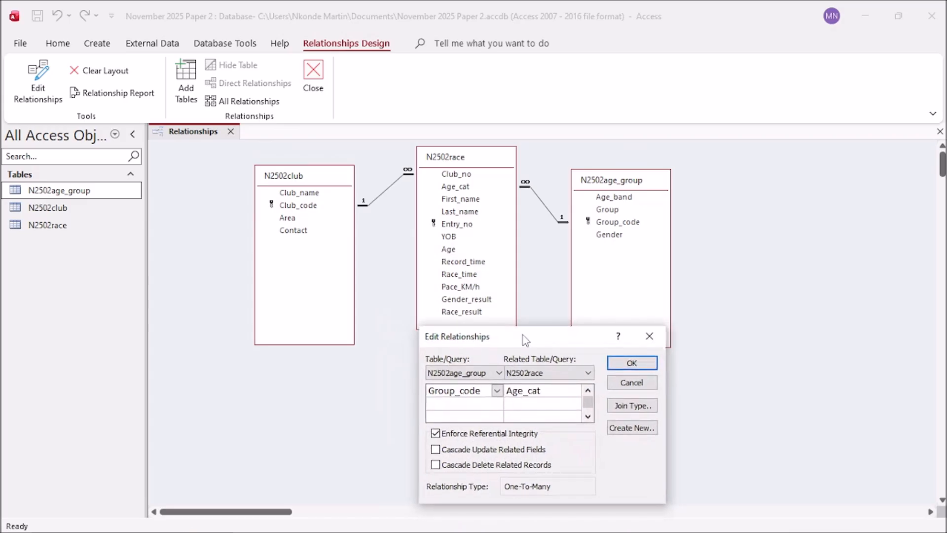
Step: Capture the race and age group tables with the Group_code–Age_cat details to the clipboard, then cancel
key("super+shift+s")
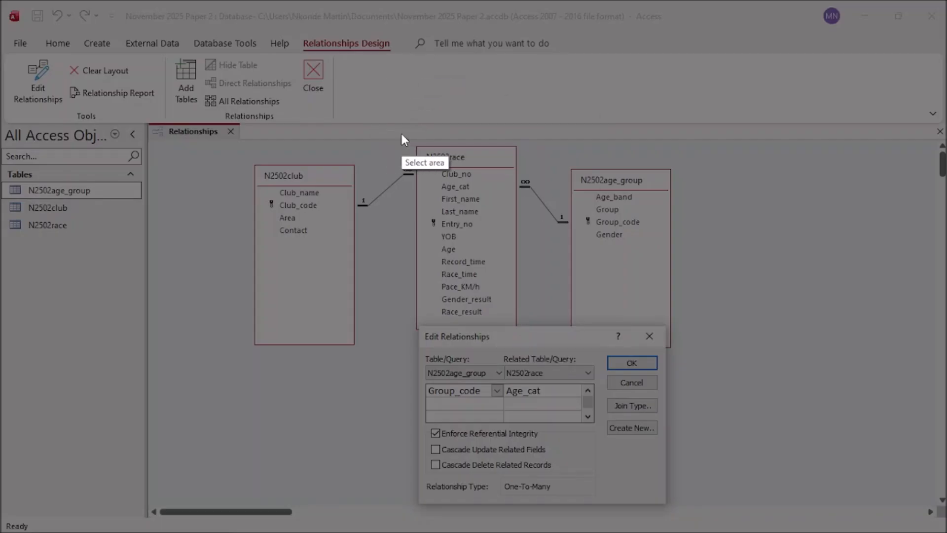
mouse_move(411, 141)
left_mouse_down()
mouse_move(508, 144)
mouse_move(699, 338)
mouse_move(692, 518)
mouse_move(677, 514)
left_mouse_up()
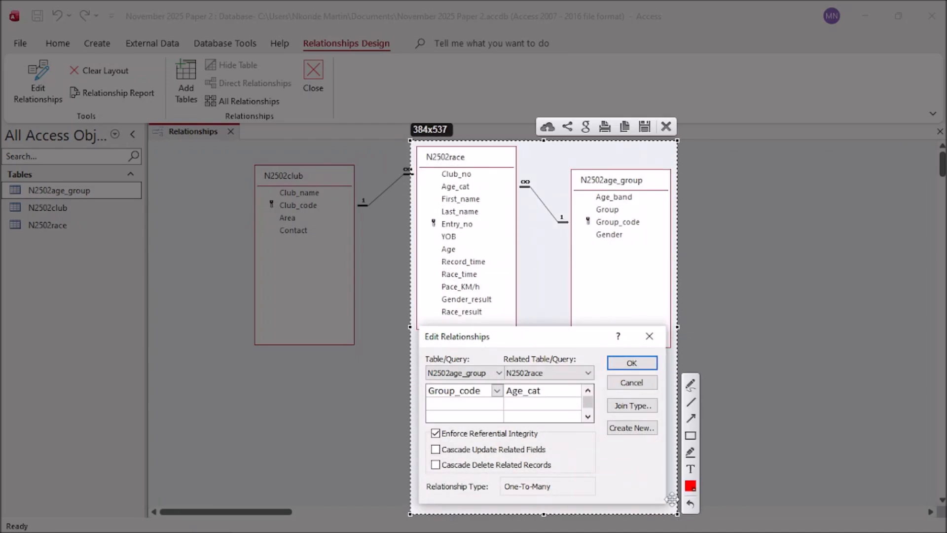
left_click(625, 127)
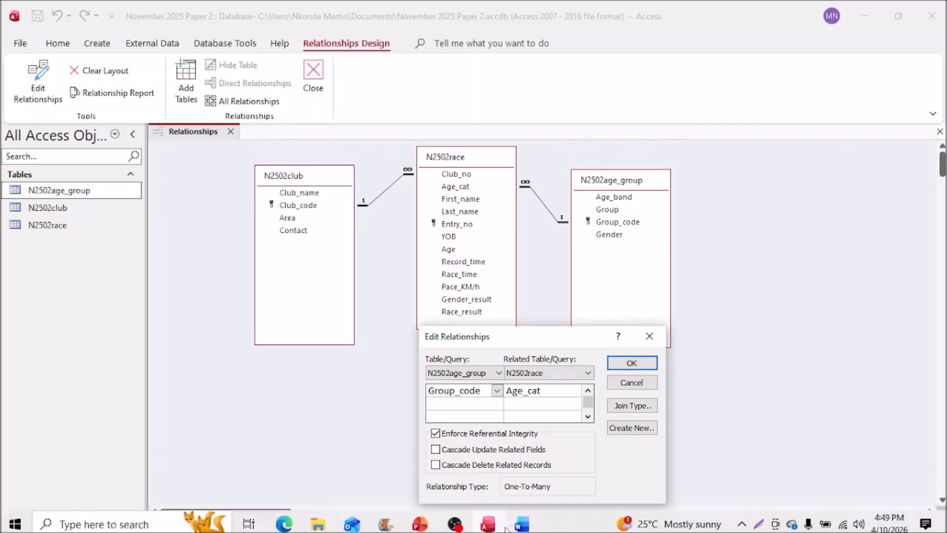
left_click(646, 382)
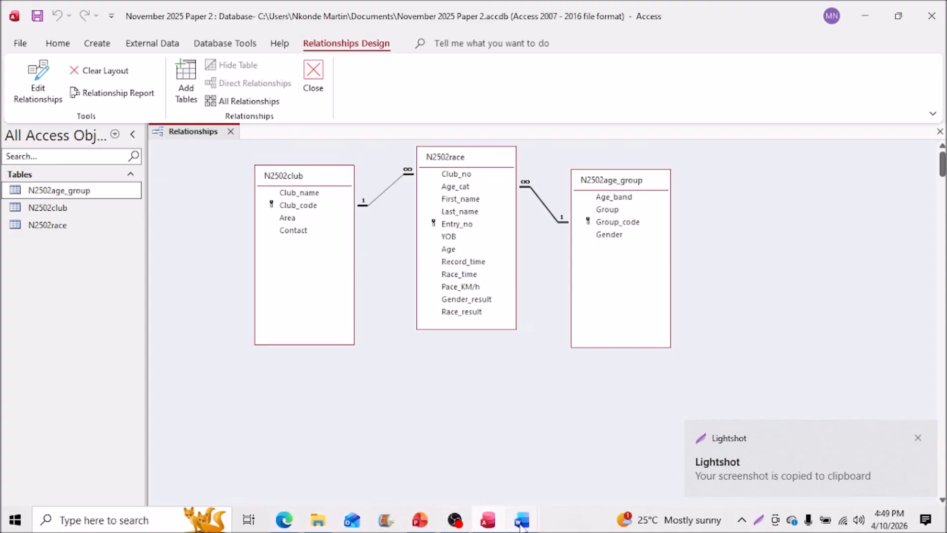
mouse_move(521, 527)
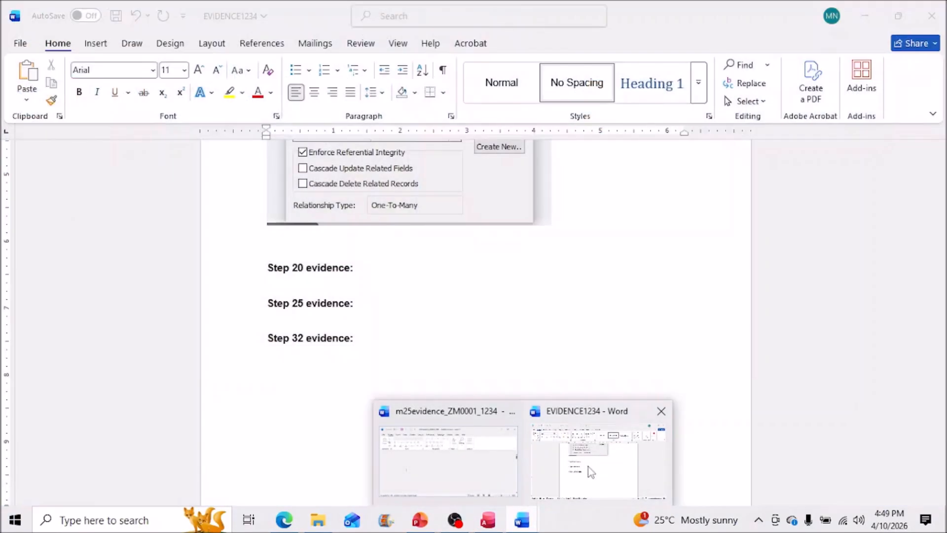
Step: Paste the second relationship screenshot into the Word evidence document
left_click(587, 469)
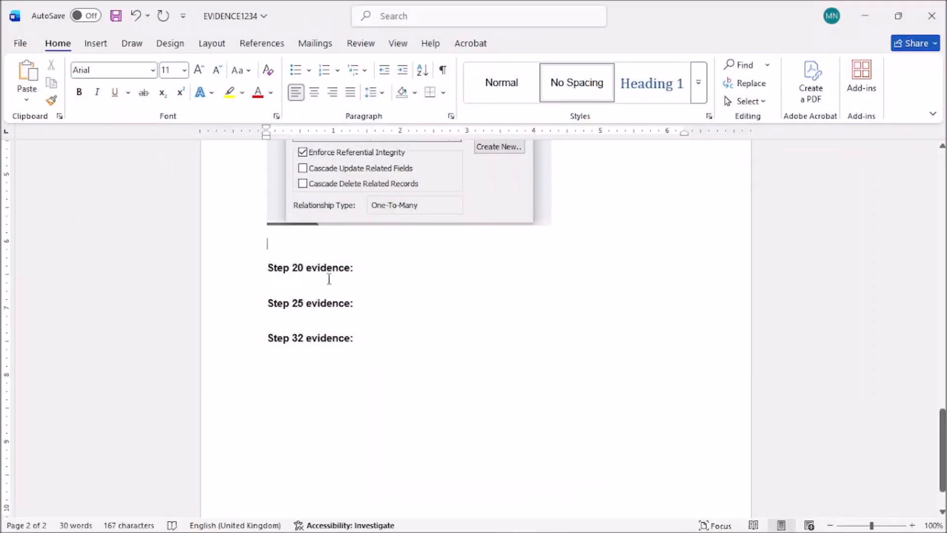
key("ctrl+v")
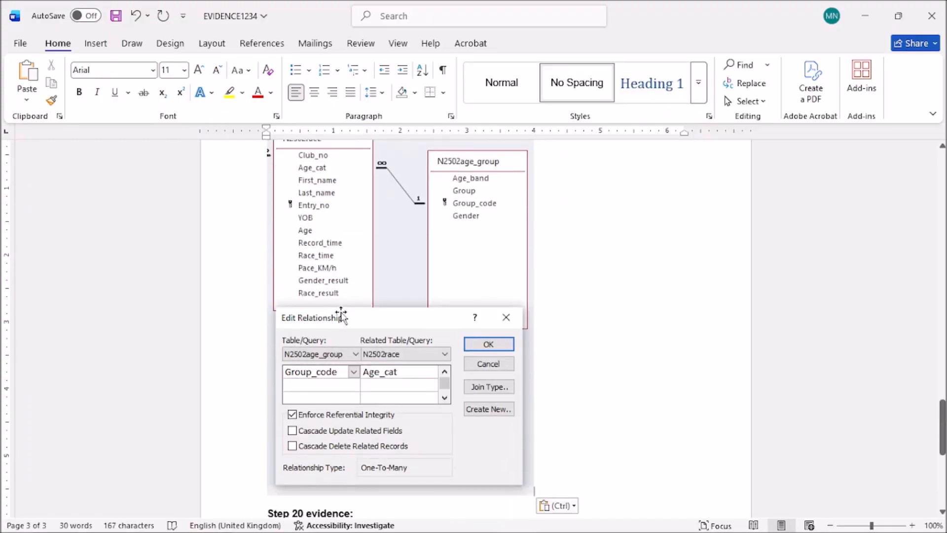
scroll(389, 338, "up", 1)
scroll(390, 338, "up", 5)
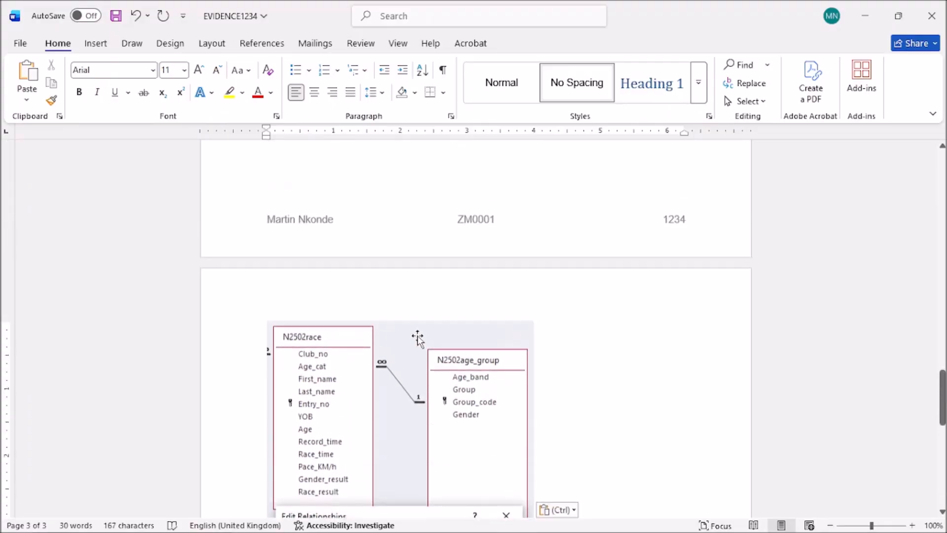
left_click_drag(942, 408, 936, 443)
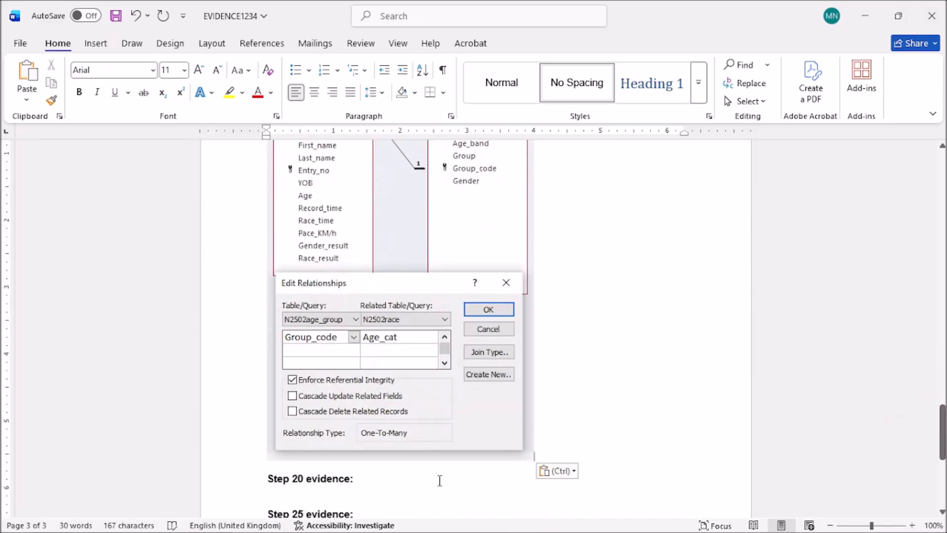
Step: Place the cursor under 'Step 20 evidence:' and bring the exam PDF forward
left_click(287, 497)
mouse_move(438, 532)
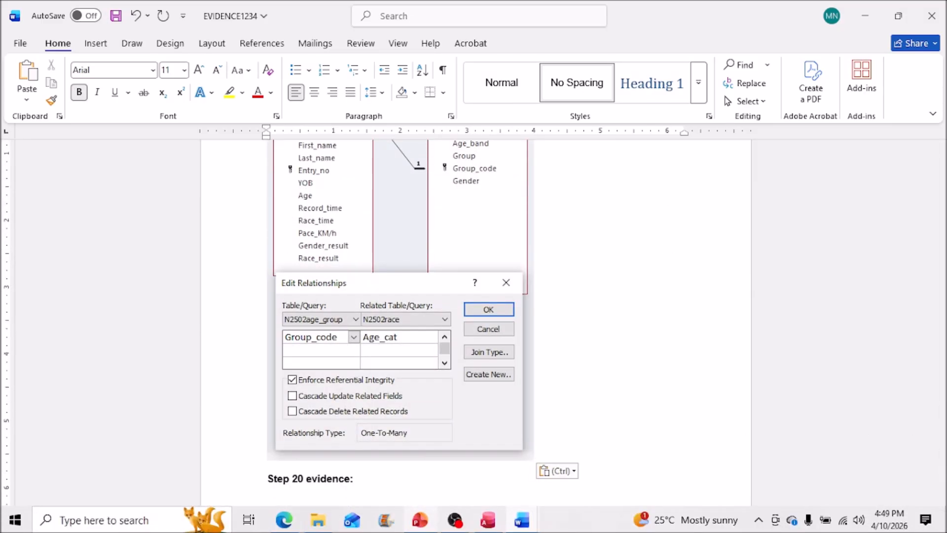
left_click(285, 521)
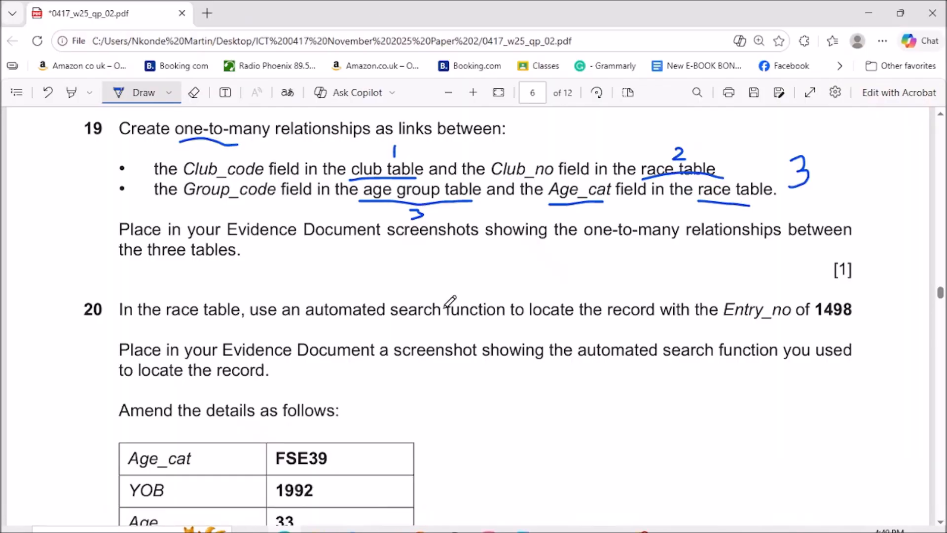
Step: Draw a tick mark beside question 19 in the exam PDF
mouse_move(767, 222)
left_mouse_down()
mouse_move(784, 239)
mouse_move(847, 177)
left_mouse_up()
scroll(838, 227, "down", 2)
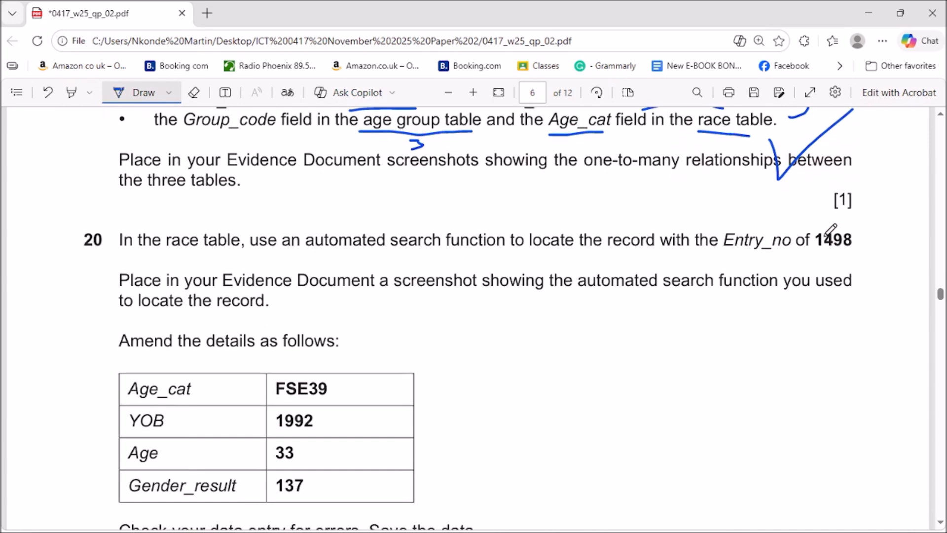
scroll(826, 253, "up", 2)
scroll(826, 251, "down", 3)
Step: Underline 'Entry_no of 1498' and 'race table' in question 20, then minimise Edge
left_click_drag(715, 257, 862, 256)
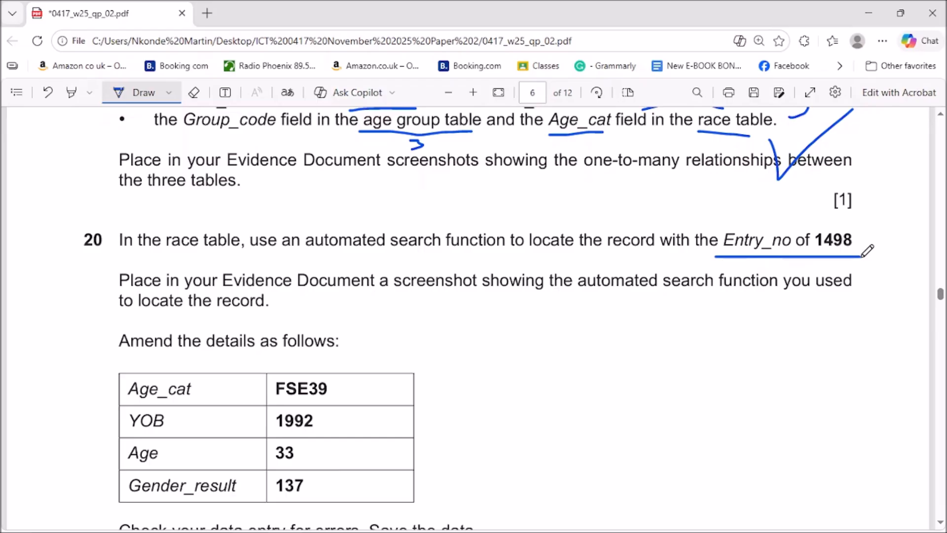
left_click_drag(159, 255, 231, 258)
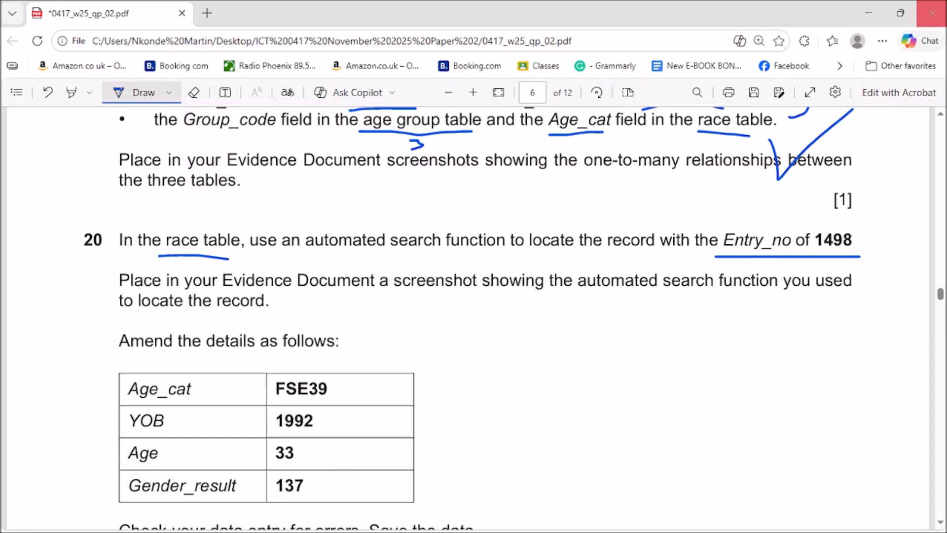
left_click(871, 9)
scroll(418, 493, "down", 1)
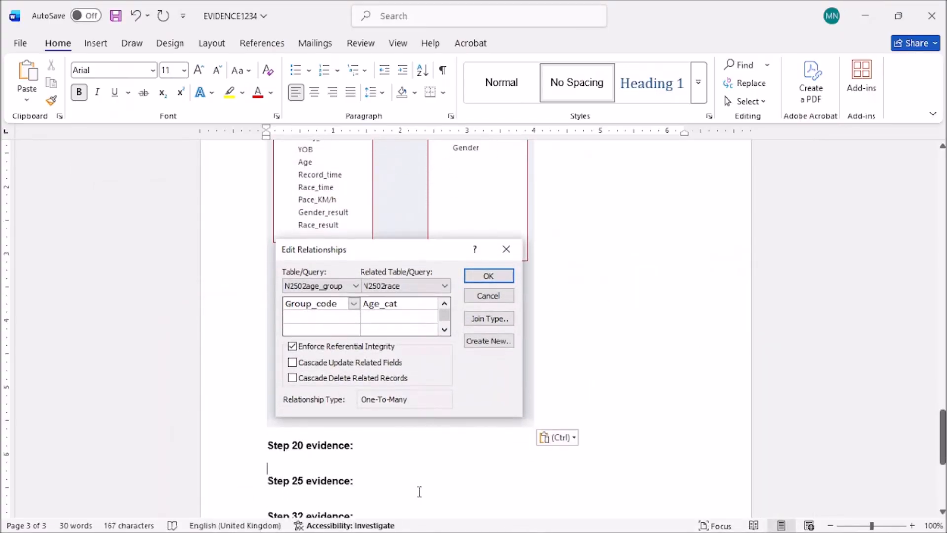
mouse_move(432, 525)
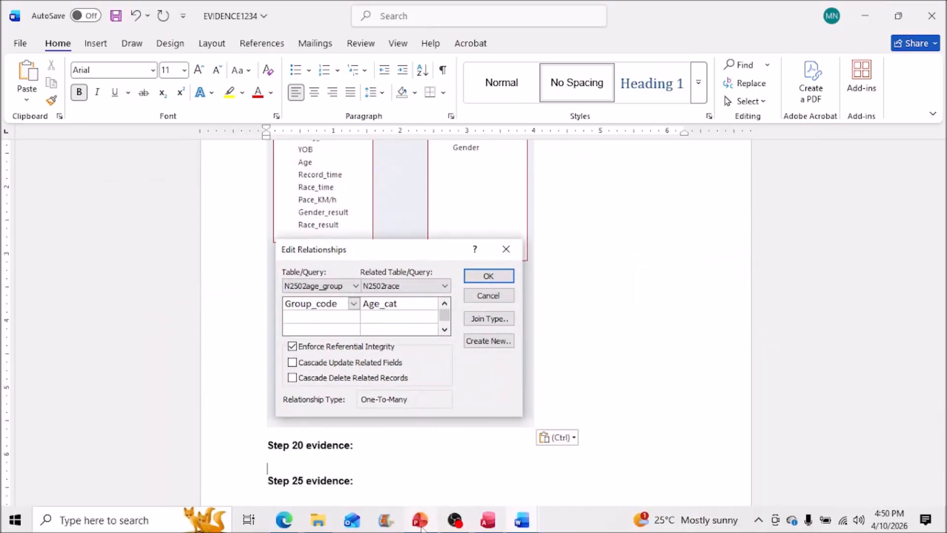
Step: Open the N2502race datasheet and search for 1498 to reach that entry
left_click(498, 474)
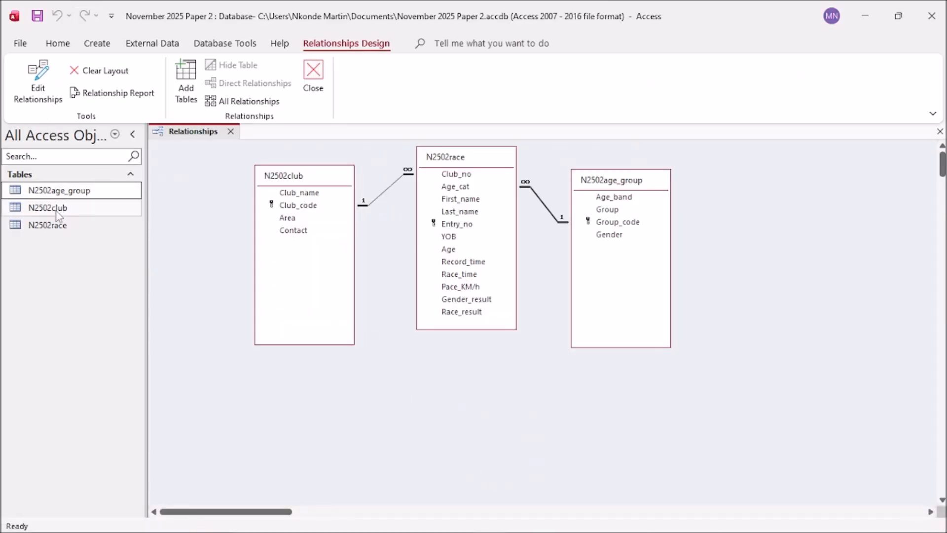
double_click(47, 224)
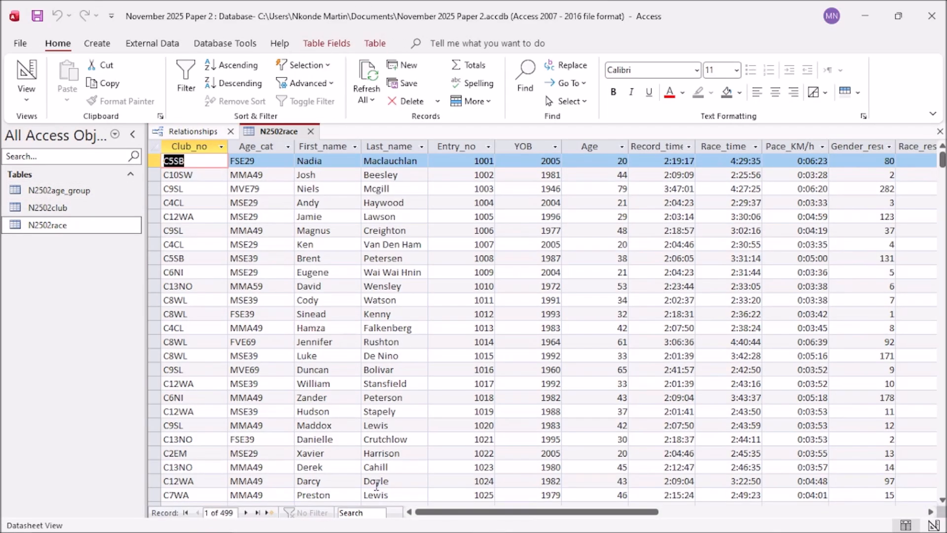
left_click(369, 513)
type("14")
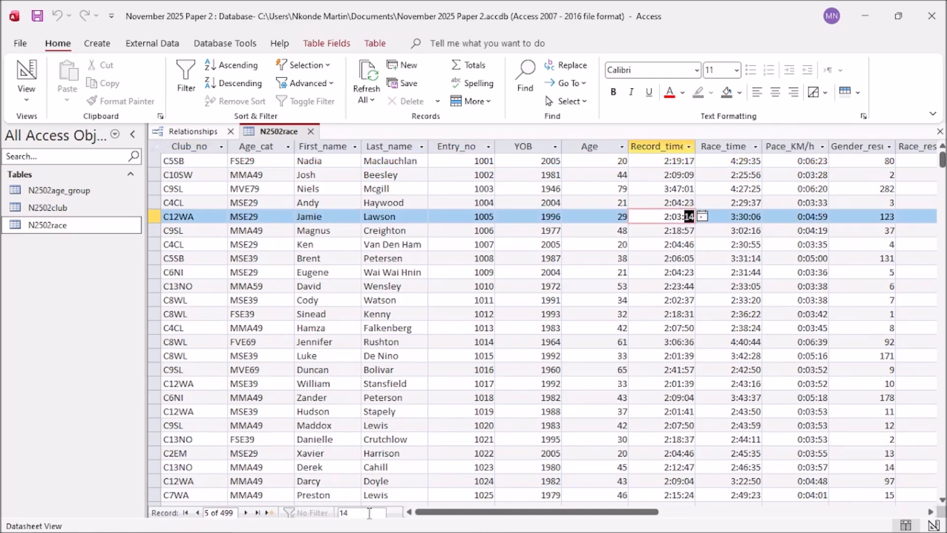
type("98")
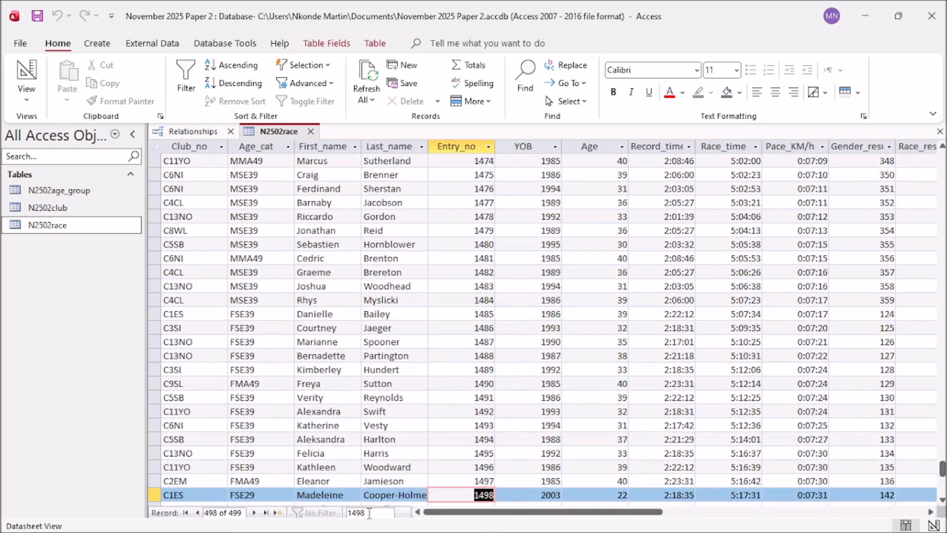
scroll(487, 472, "down", 3)
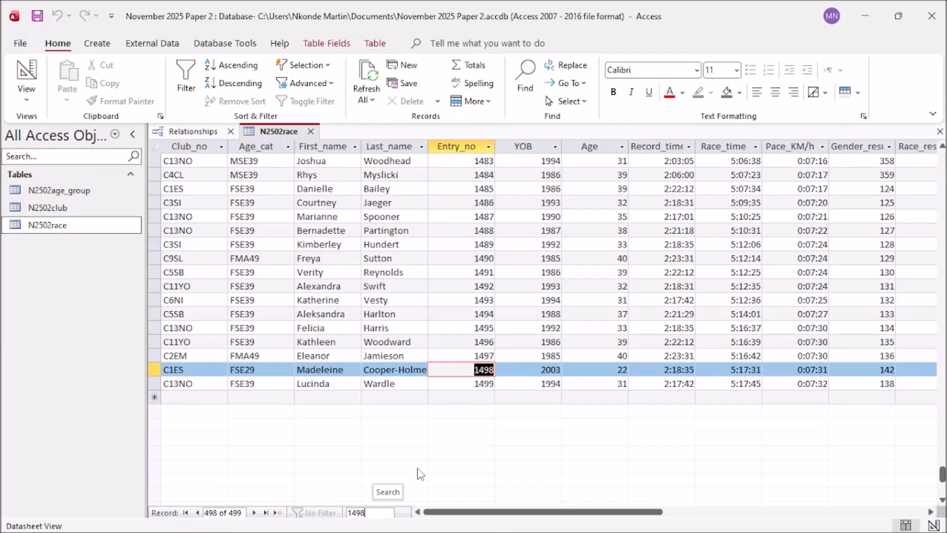
scroll(421, 474, "up", 1)
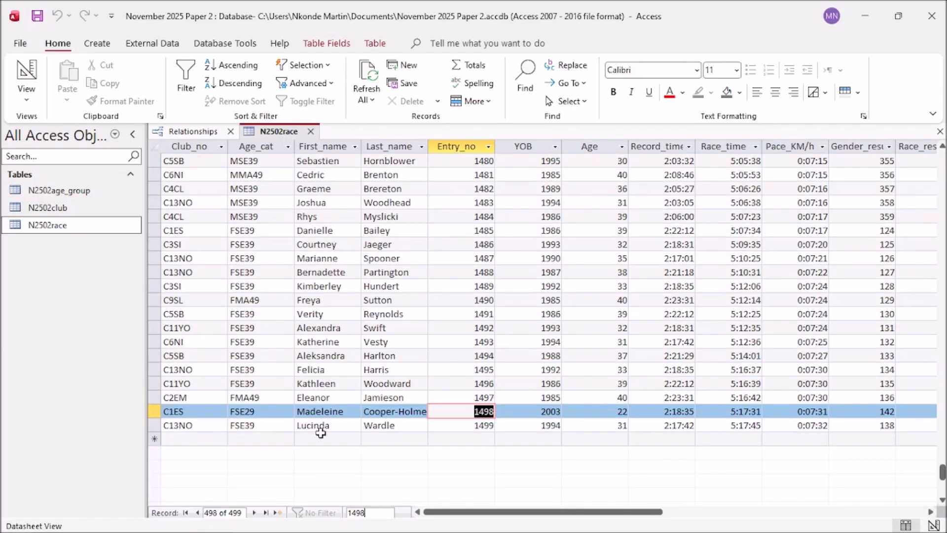
mouse_move(464, 531)
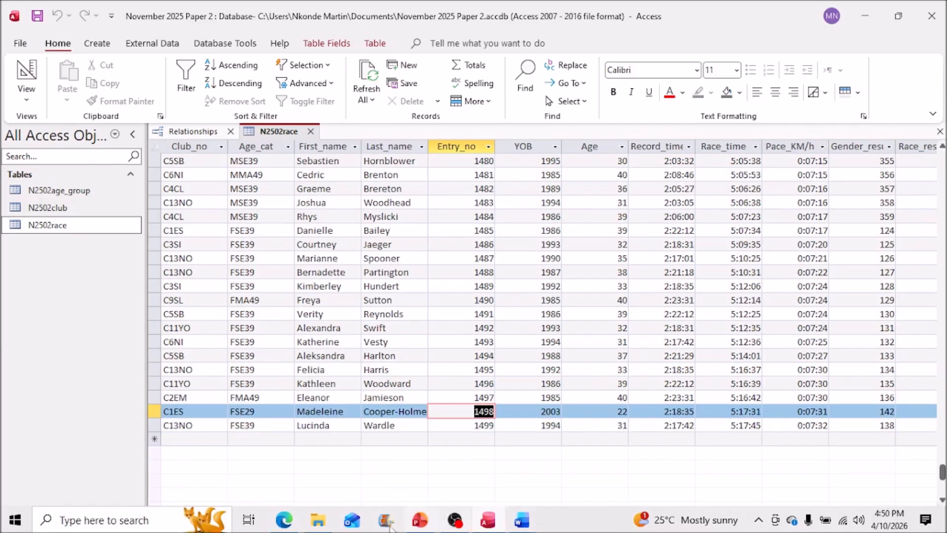
left_click(285, 521)
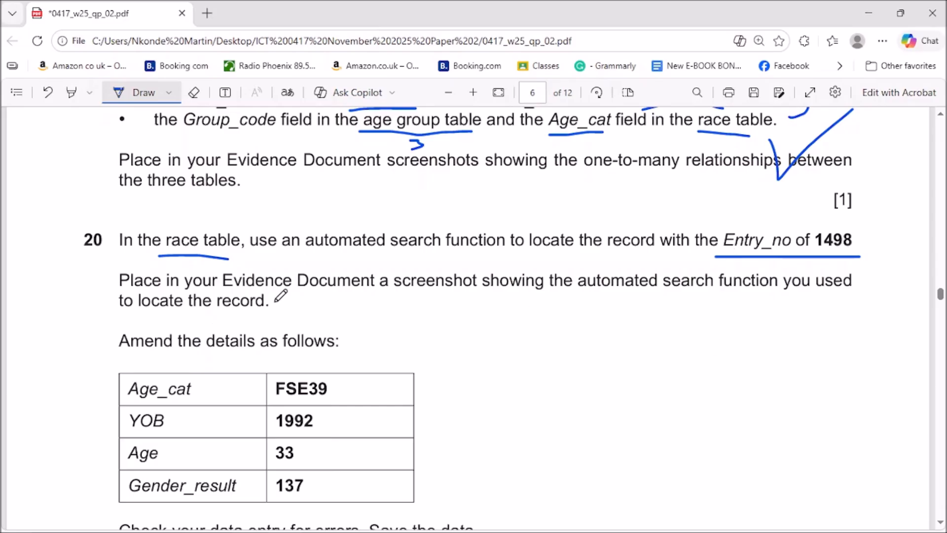
left_click(871, 9)
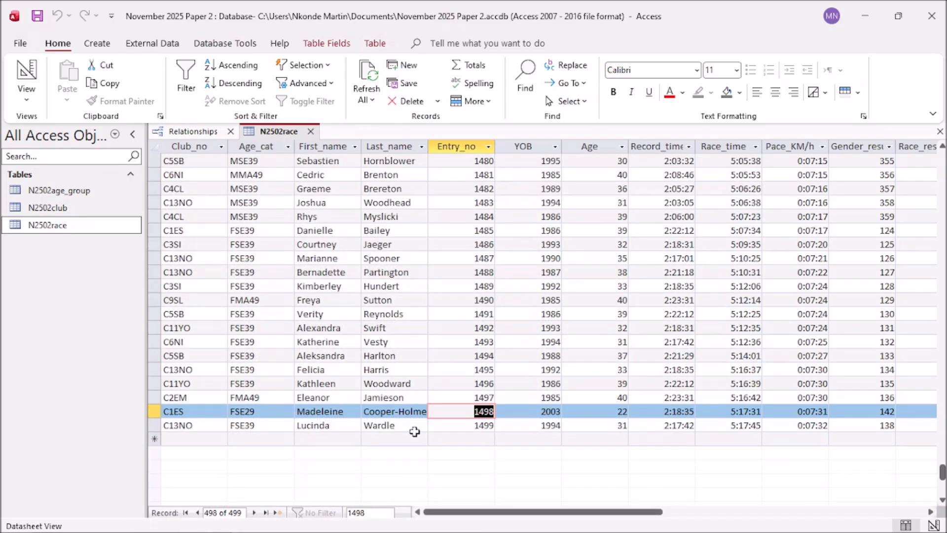
Step: Capture record 1498 and the 1498 search value with Lightshot and copy it
key("Print")
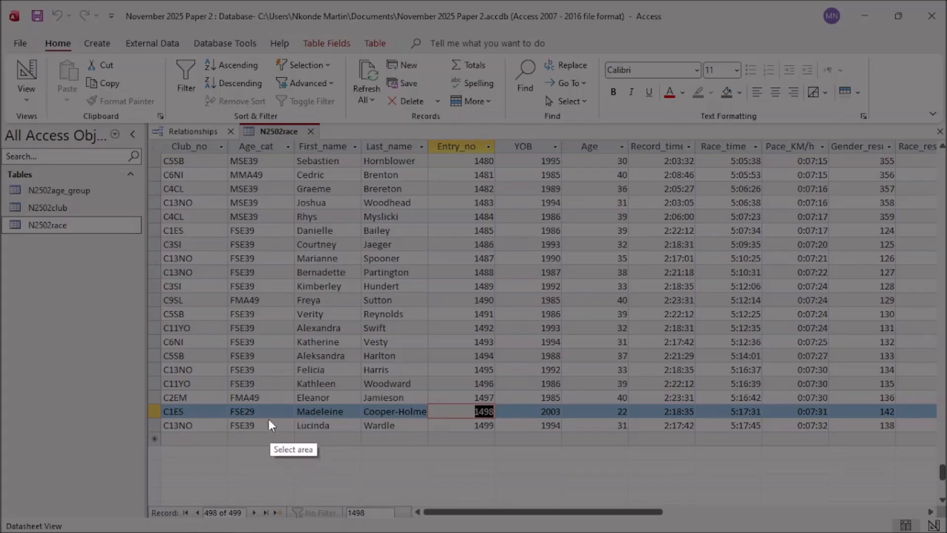
mouse_move(161, 398)
left_mouse_down()
mouse_move(564, 432)
mouse_move(548, 521)
mouse_move(538, 527)
left_mouse_up()
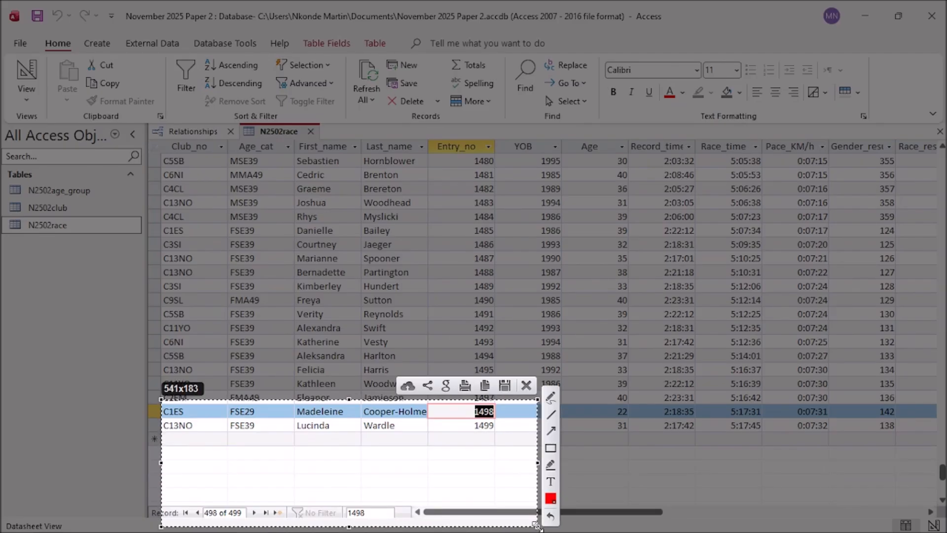
left_click(485, 386)
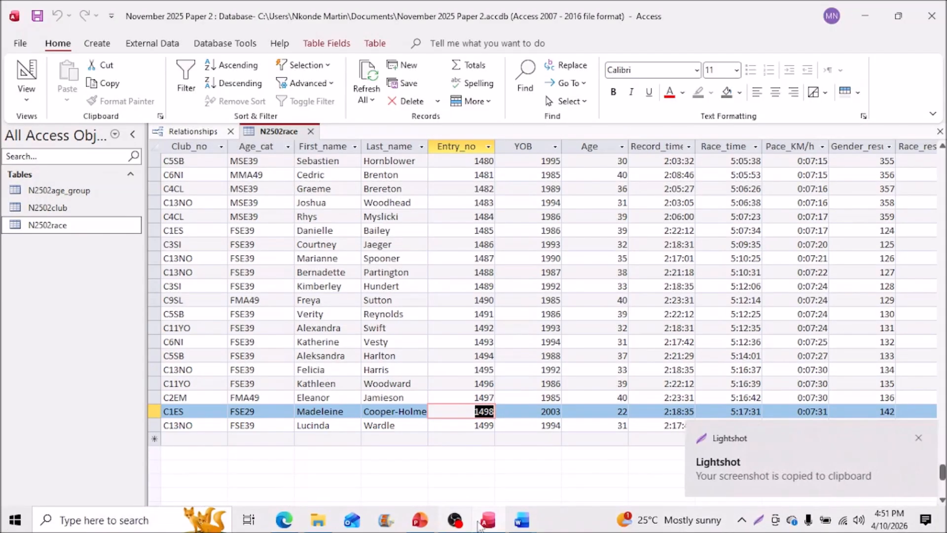
Step: Paste the record 1498 screenshot under Step 20 evidence in EVIDENCE1234, cursor under Step 25, minimise Word
mouse_move(283, 529)
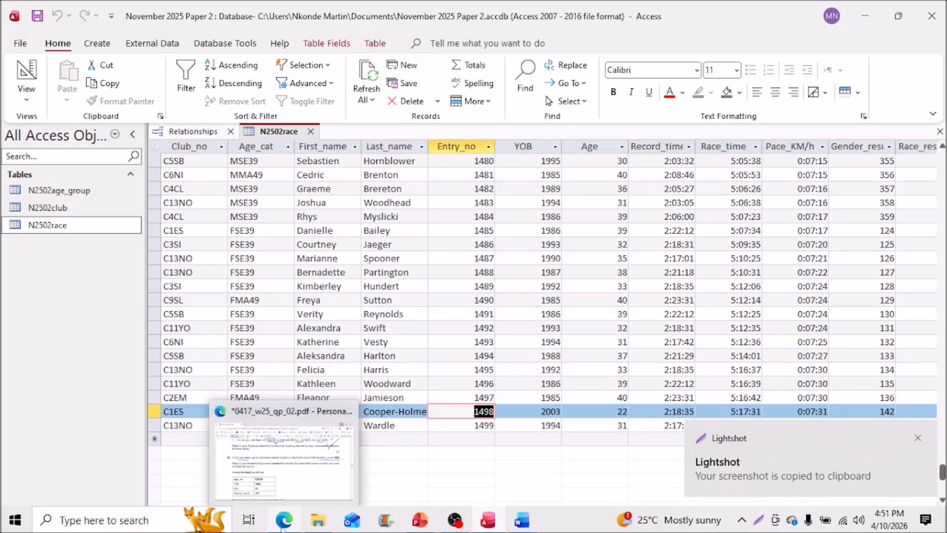
mouse_move(522, 521)
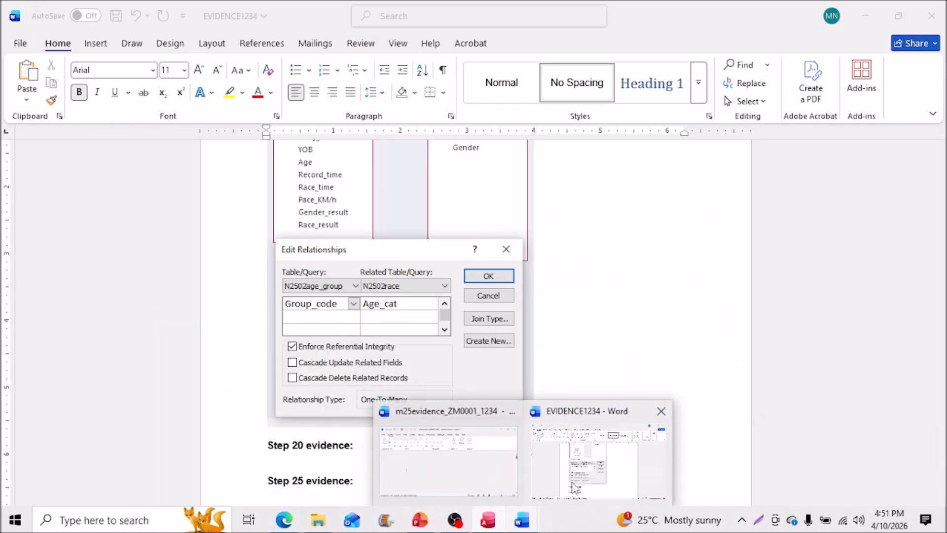
left_click(575, 489)
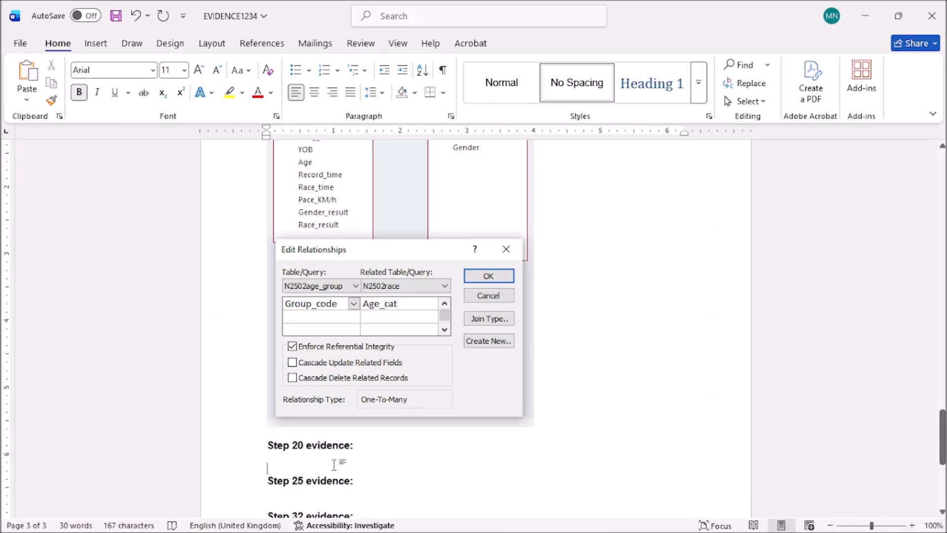
key("ctrl+v")
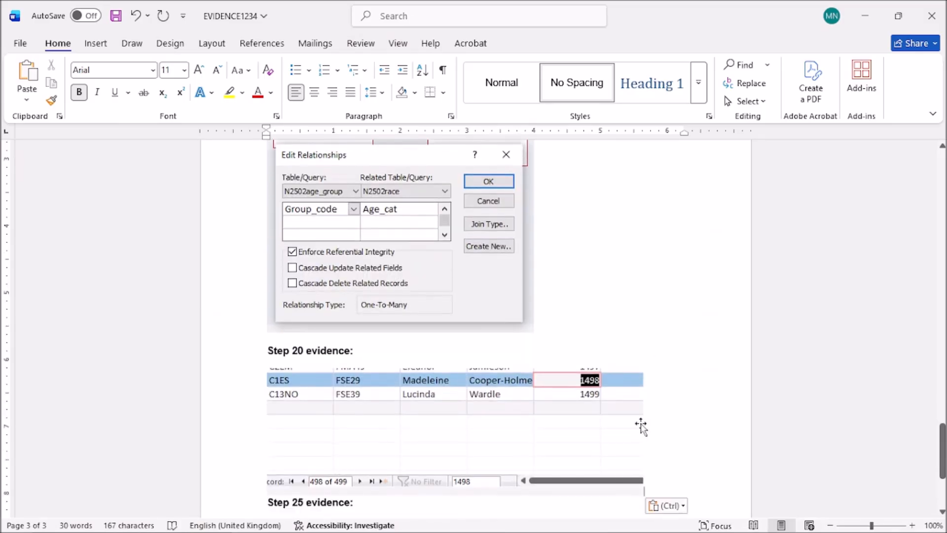
scroll(641, 425, "down", 2)
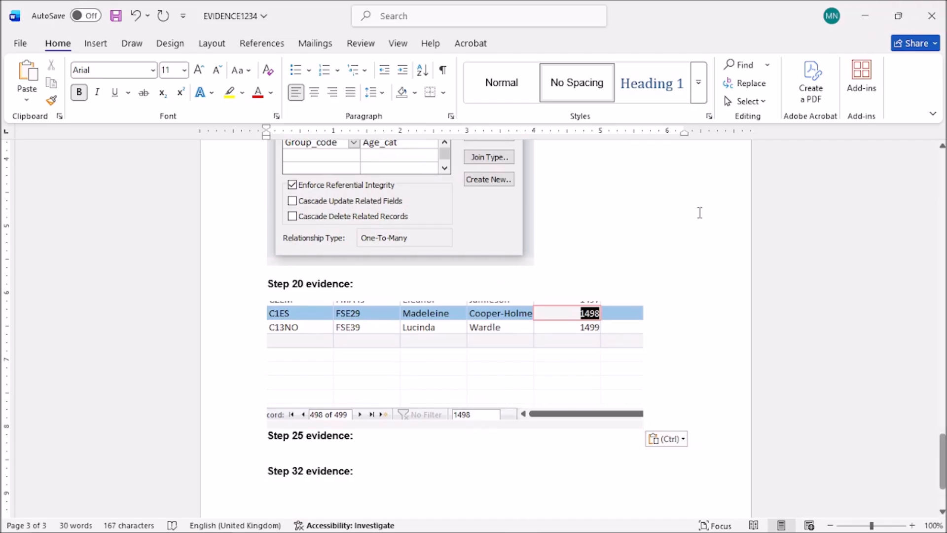
scroll(677, 242, "up", 1)
left_click(315, 450)
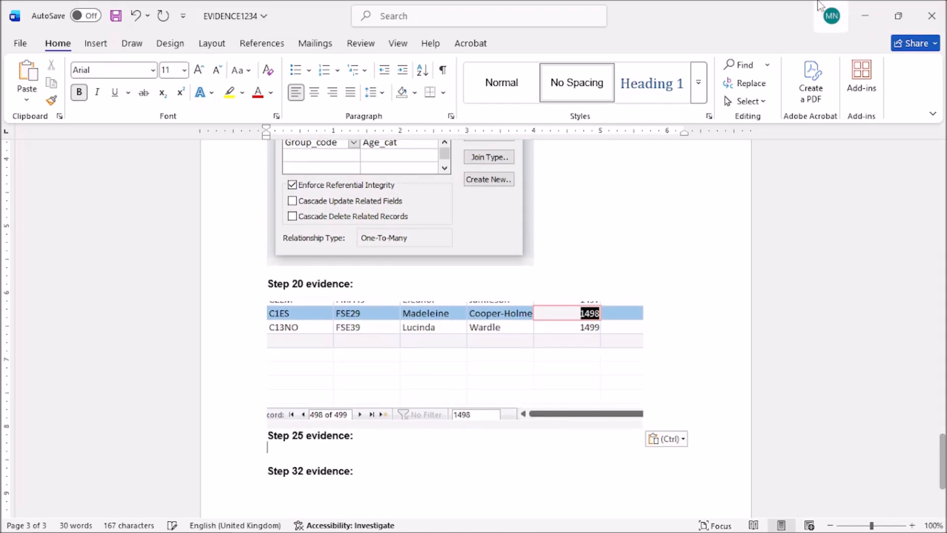
left_click(866, 15)
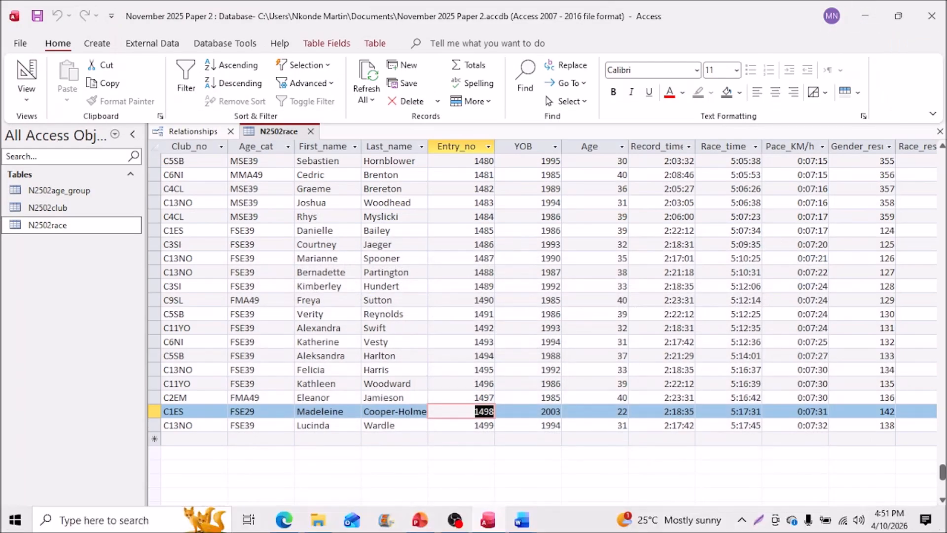
left_click(285, 520)
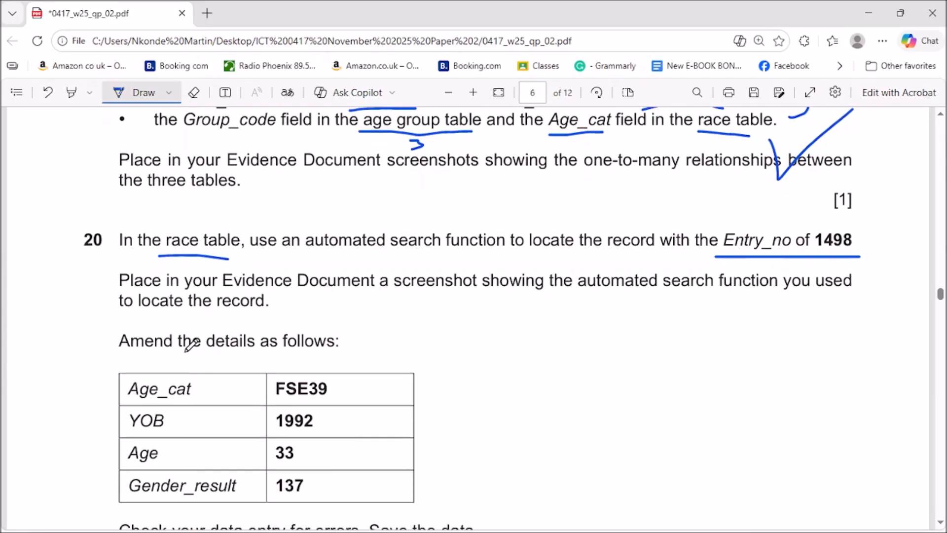
scroll(493, 351, "down", 3)
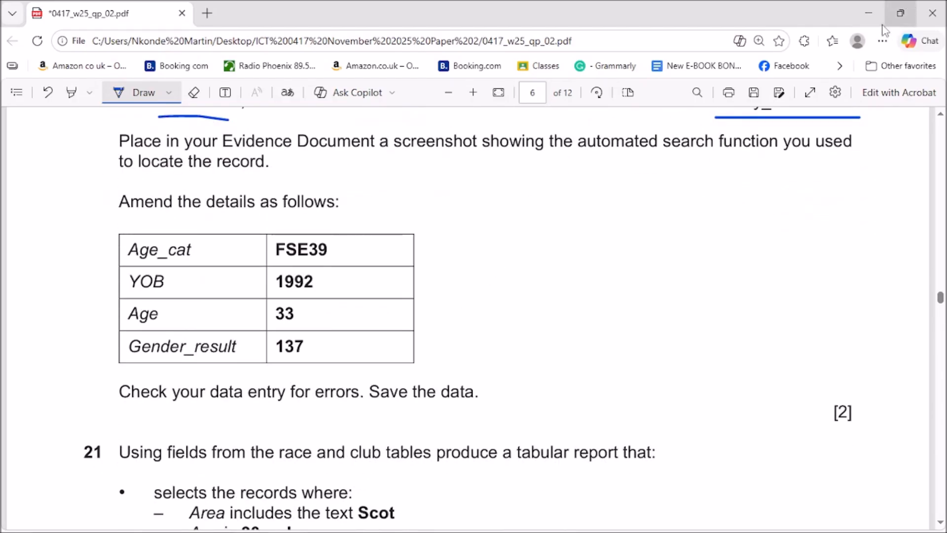
left_click(872, 11)
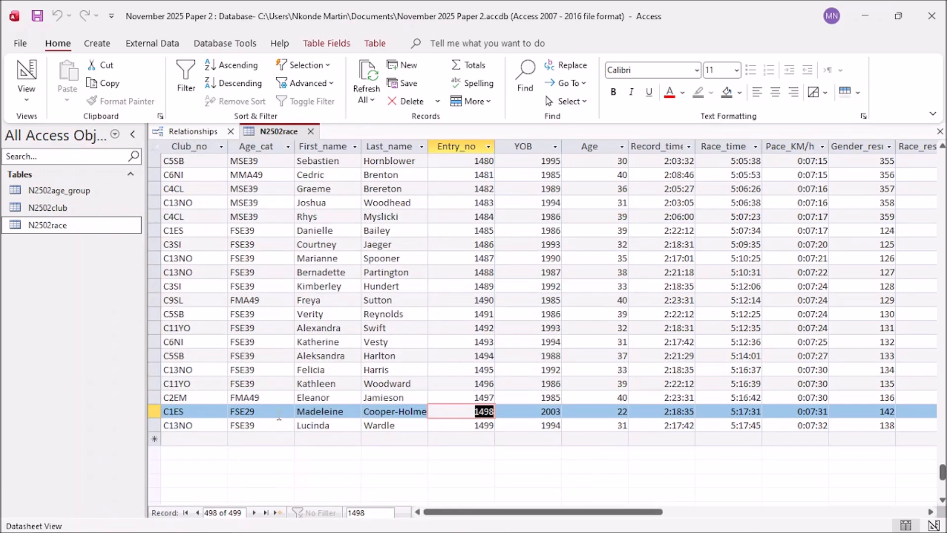
mouse_move(380, 531)
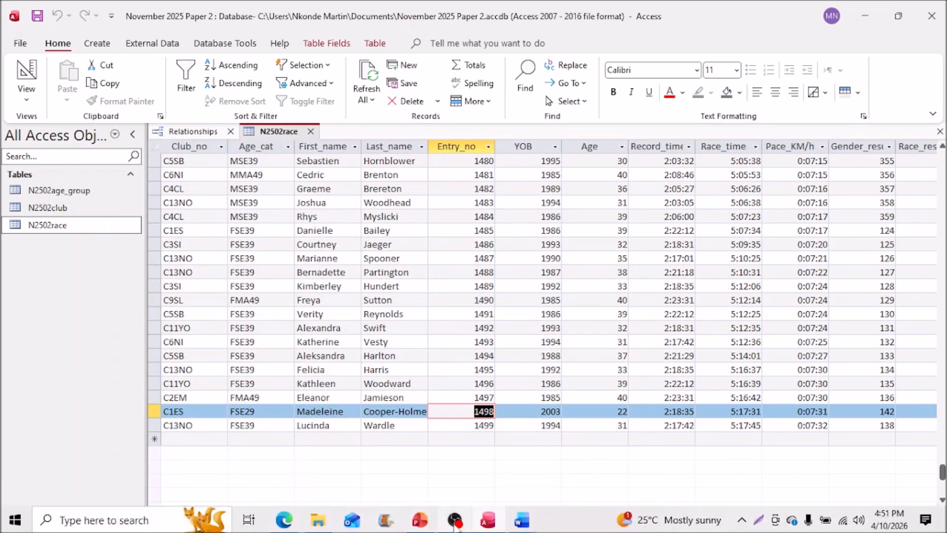
Step: Change record 1498's Age_cat from FSE29 to FSE39, checking the exam paper
left_click(285, 520)
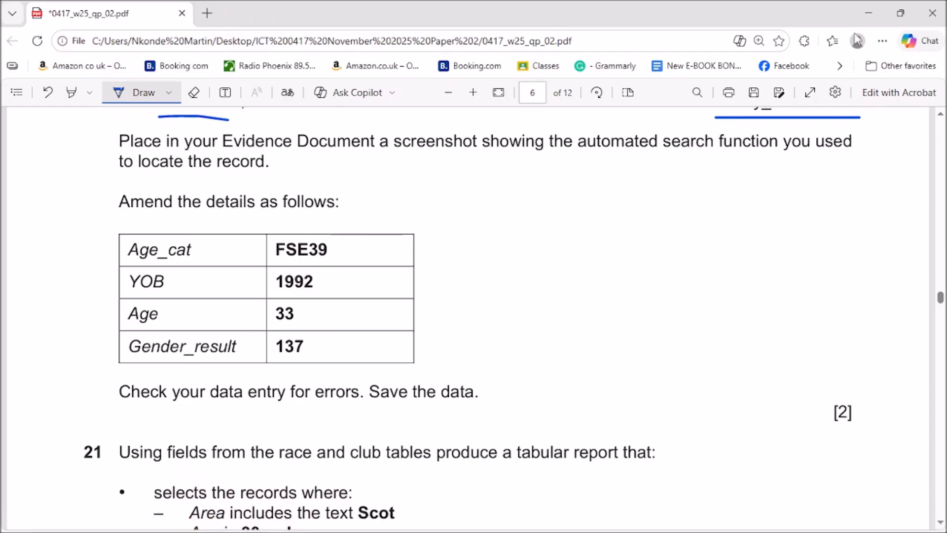
left_click(869, 8)
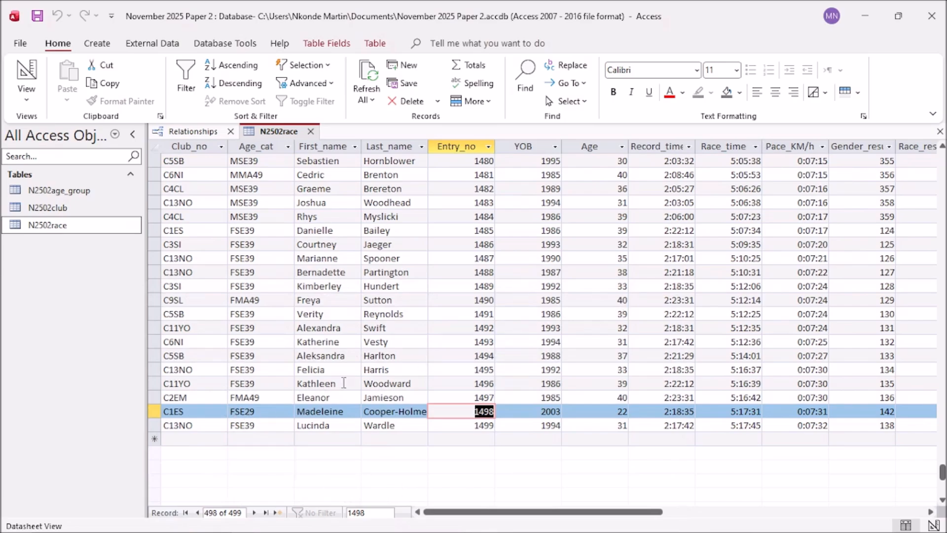
left_click(248, 413)
mouse_move(93, 526)
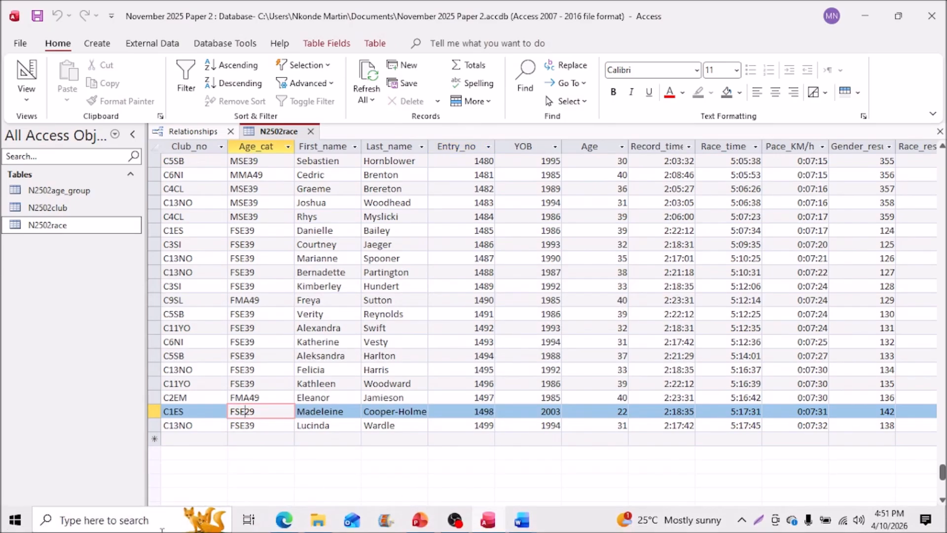
left_click(284, 524)
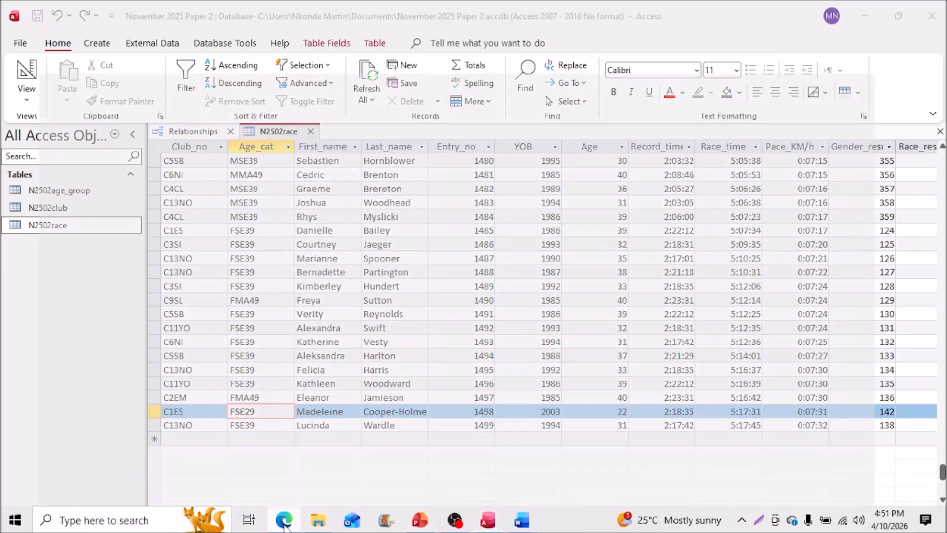
left_click(285, 524)
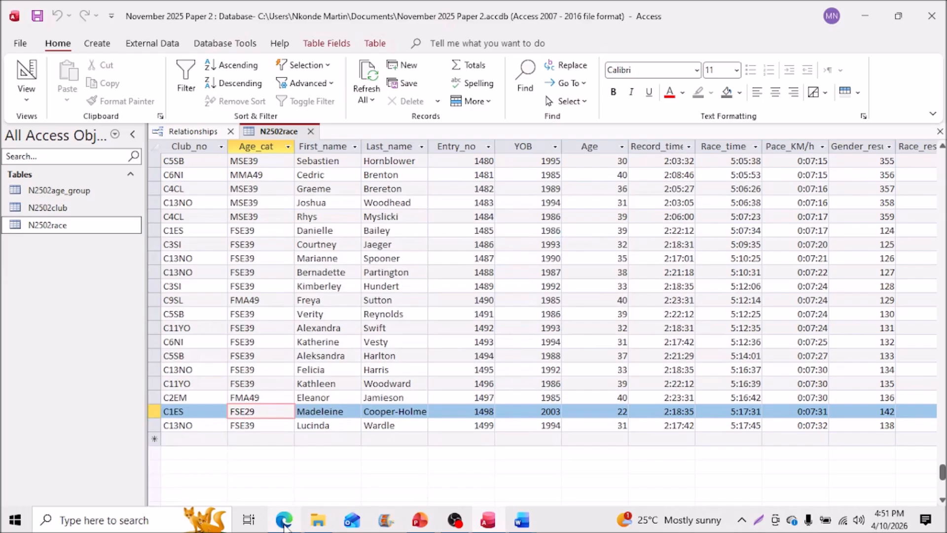
key("BackSpace")
type("3")
left_click(287, 525)
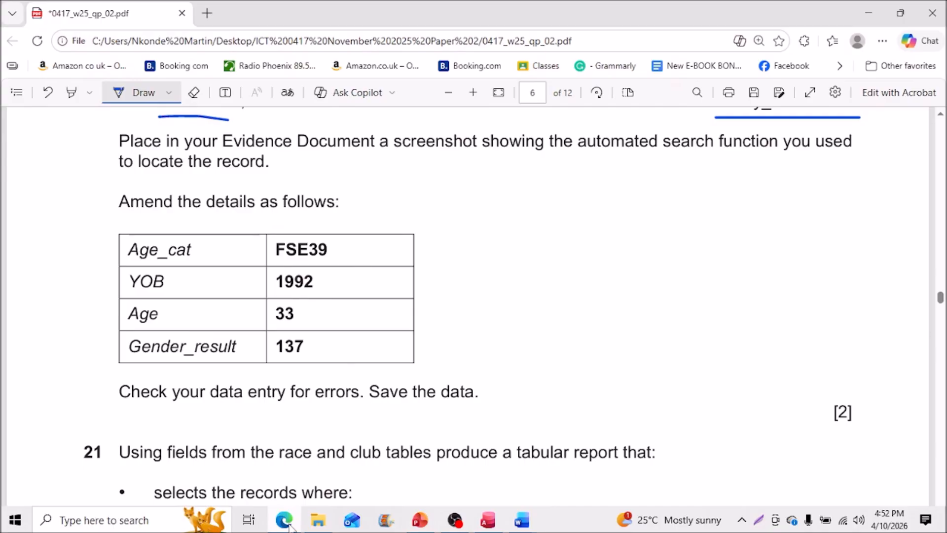
left_click(286, 523)
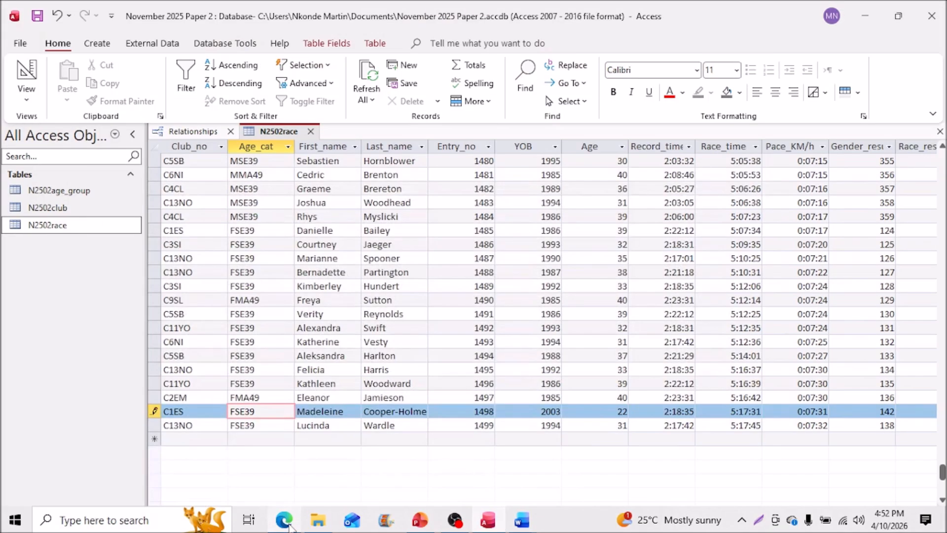
left_click(288, 525)
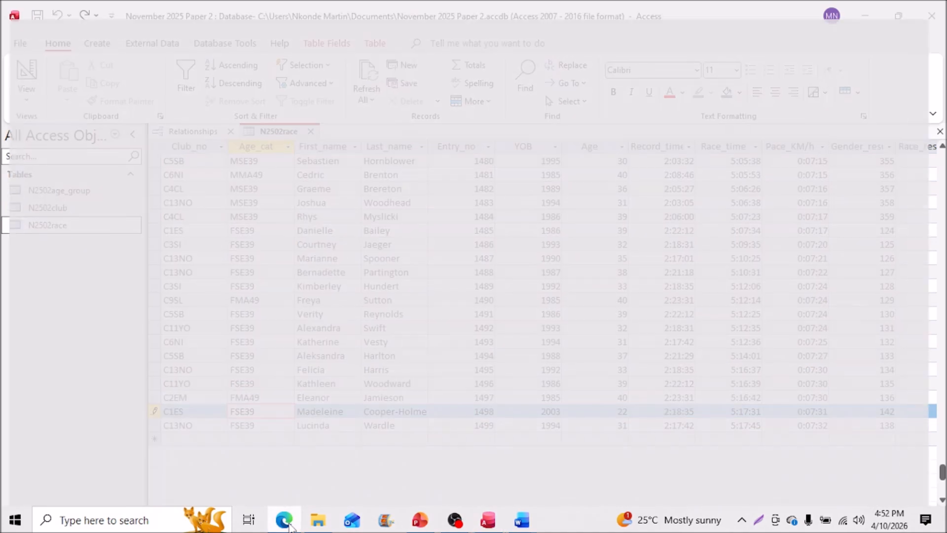
left_click(289, 525)
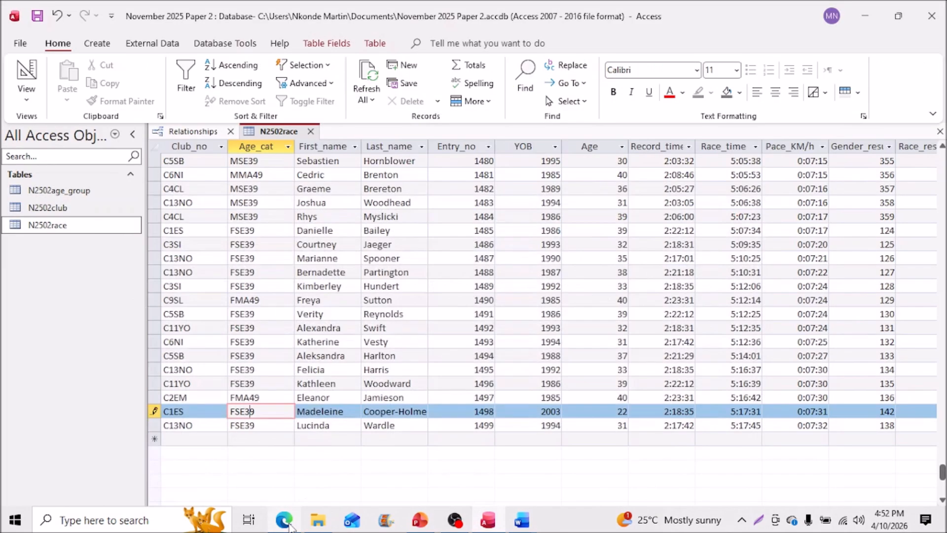
Step: Replace record 1498's YOB 2003 with 1992
left_click(545, 411)
left_click_drag(540, 411, 562, 411)
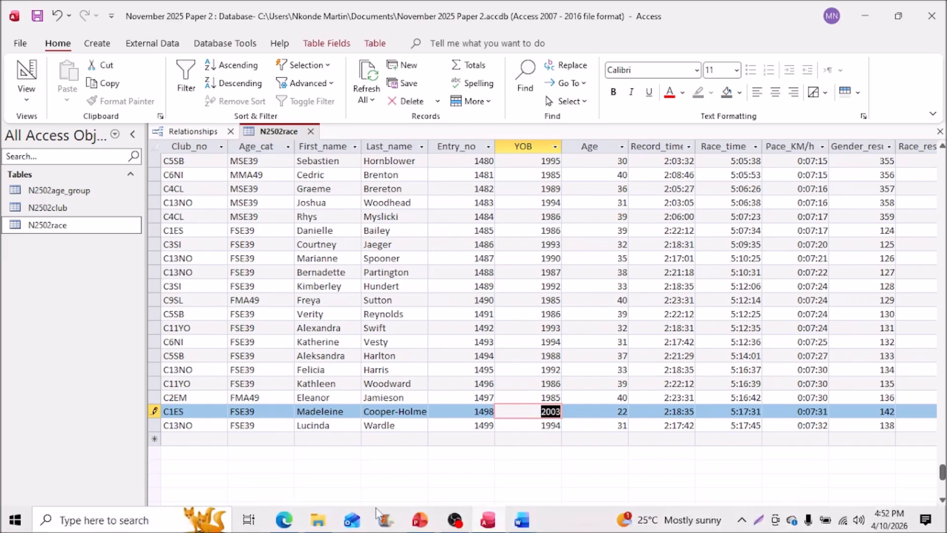
left_click(297, 528)
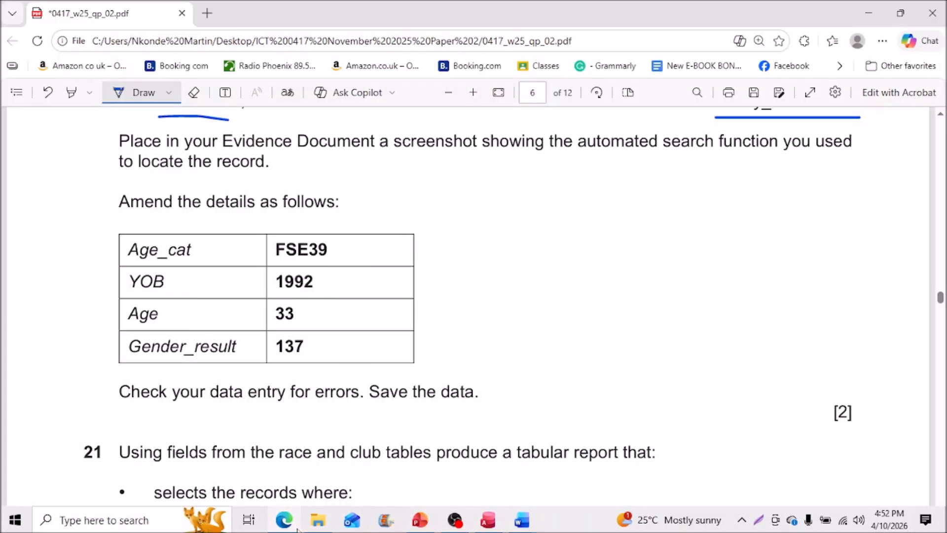
left_click(296, 528)
type("19")
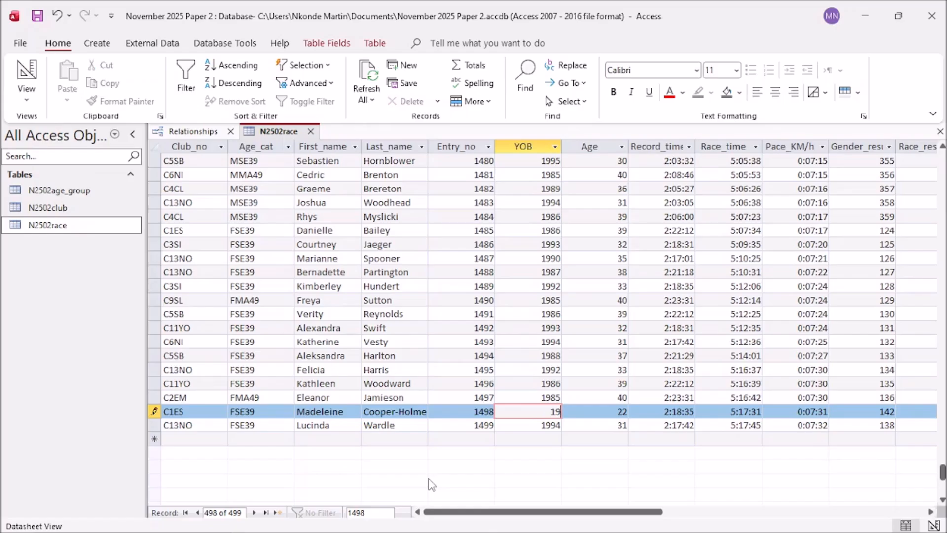
type("92")
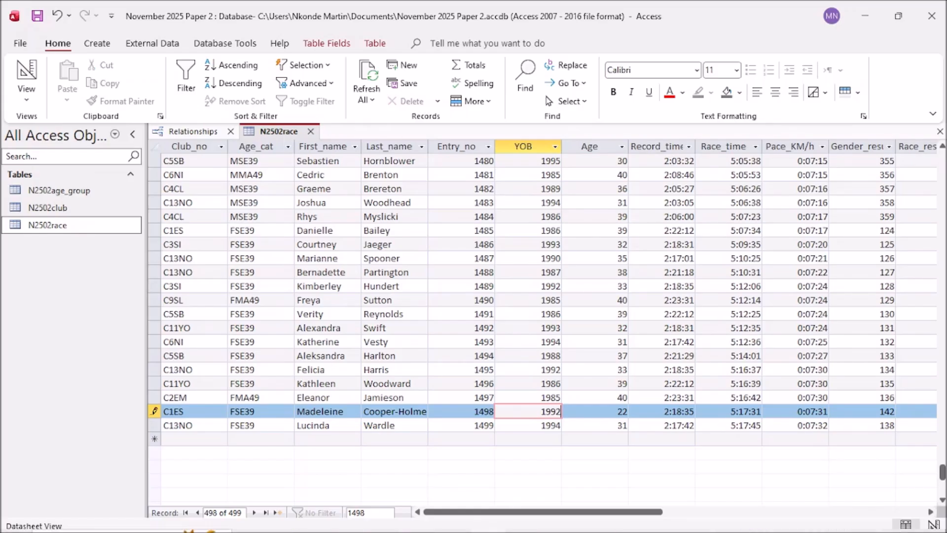
mouse_move(221, 526)
left_click(284, 523)
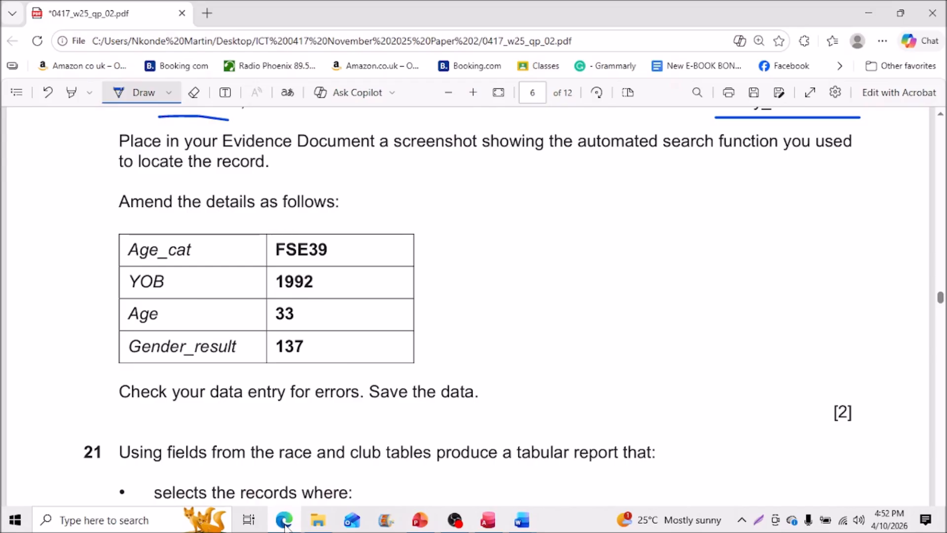
left_click(284, 523)
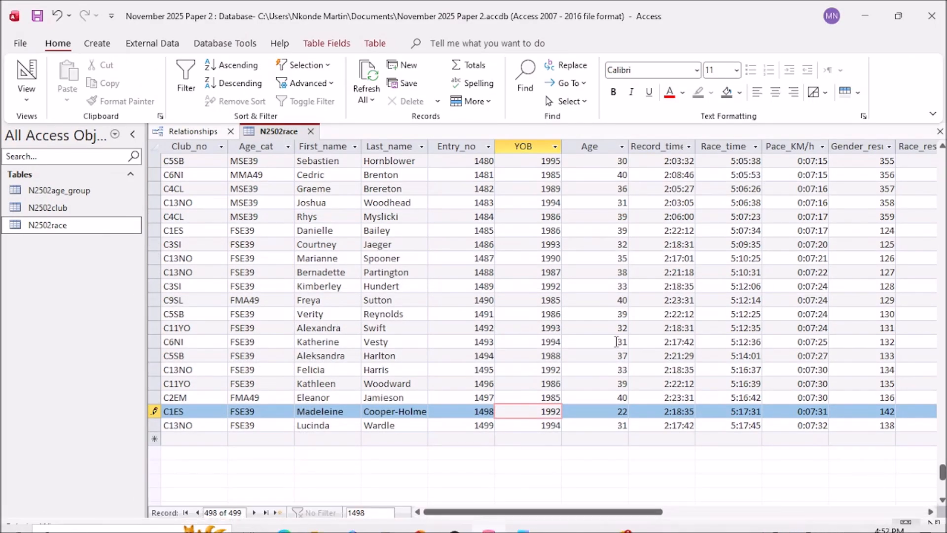
Step: Change record 1498's Age from 22 to 33
left_click(611, 412)
double_click(611, 412)
type("33")
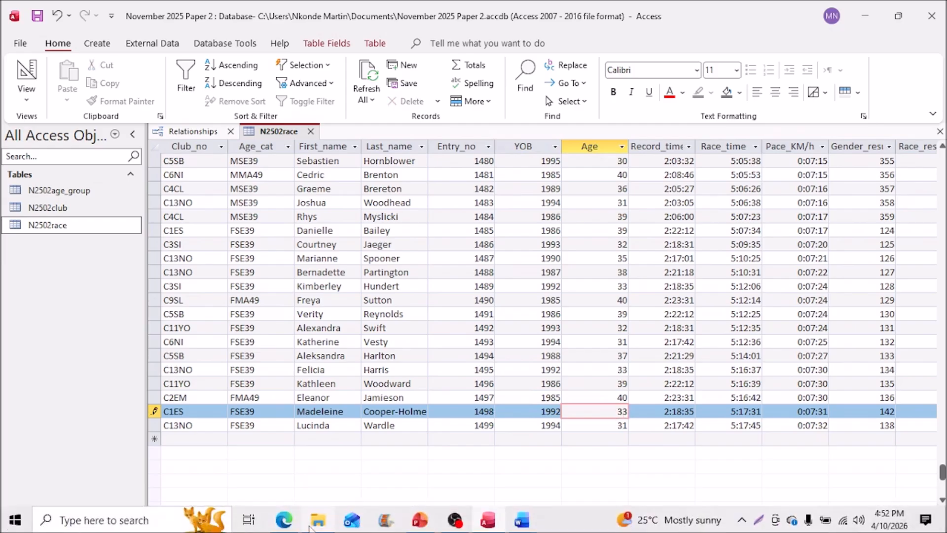
left_click(285, 521)
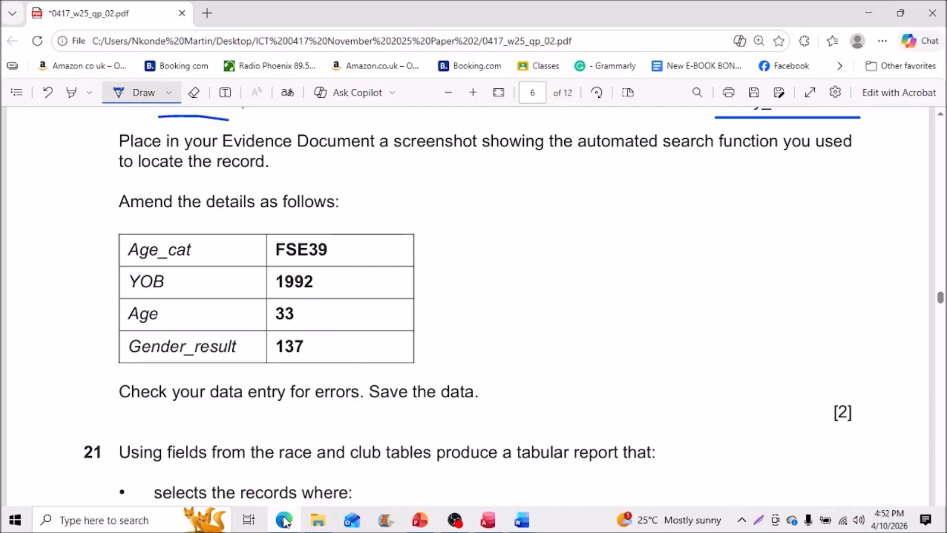
left_click(284, 522)
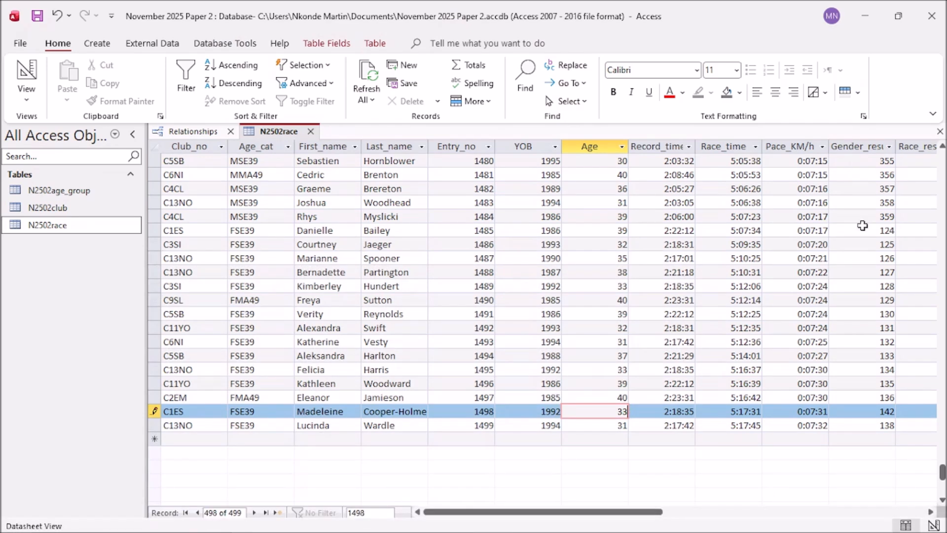
Step: Replace Gender_result 142 with 137 and save the record
left_click(873, 410)
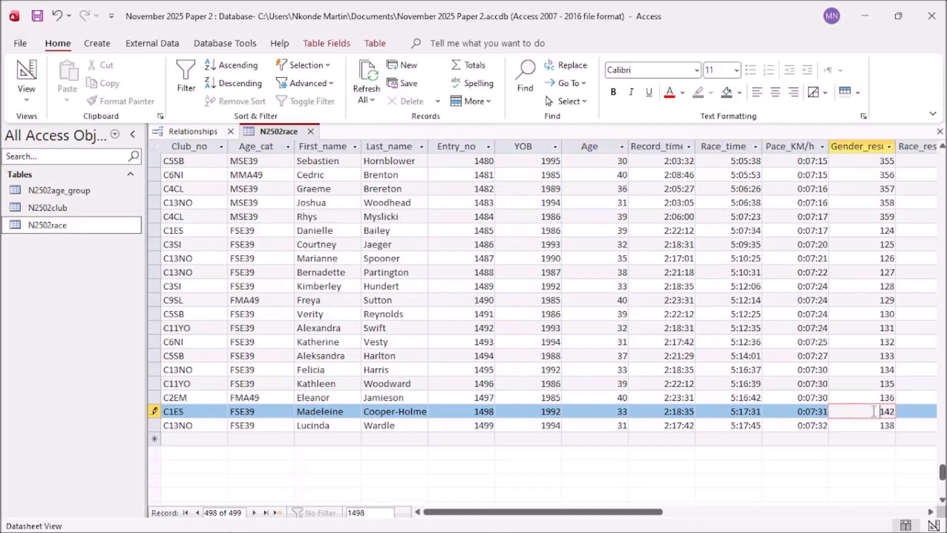
left_click_drag(876, 411, 895, 410)
type("137")
left_click(282, 521)
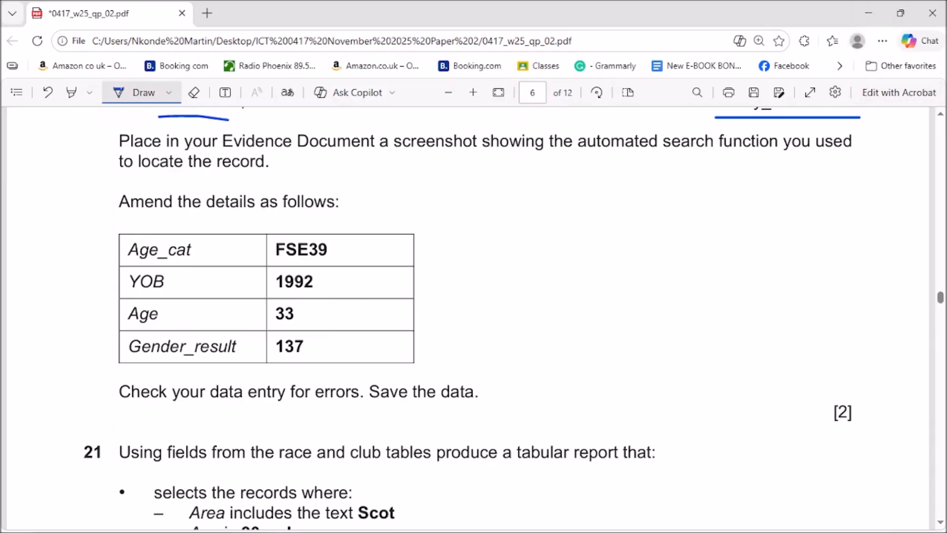
mouse_move(519, 527)
left_click(490, 523)
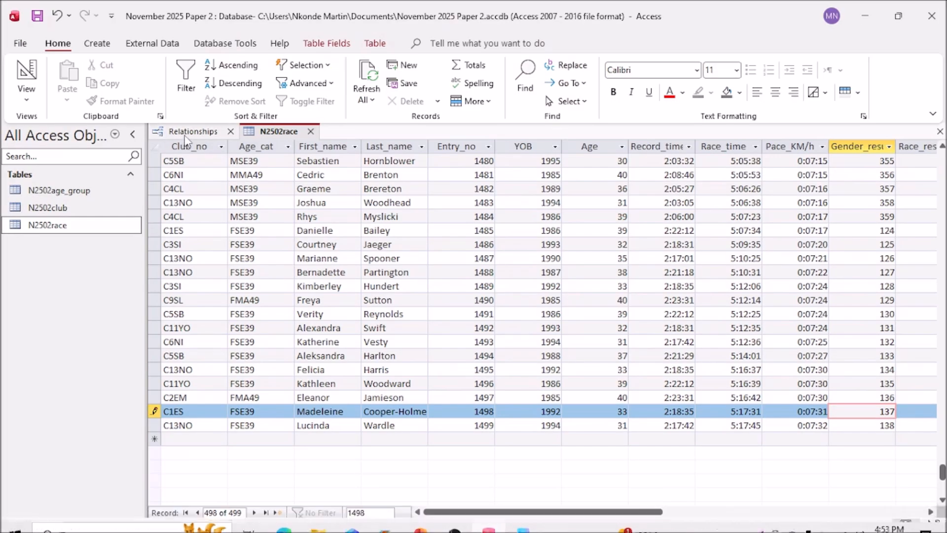
left_click(58, 21)
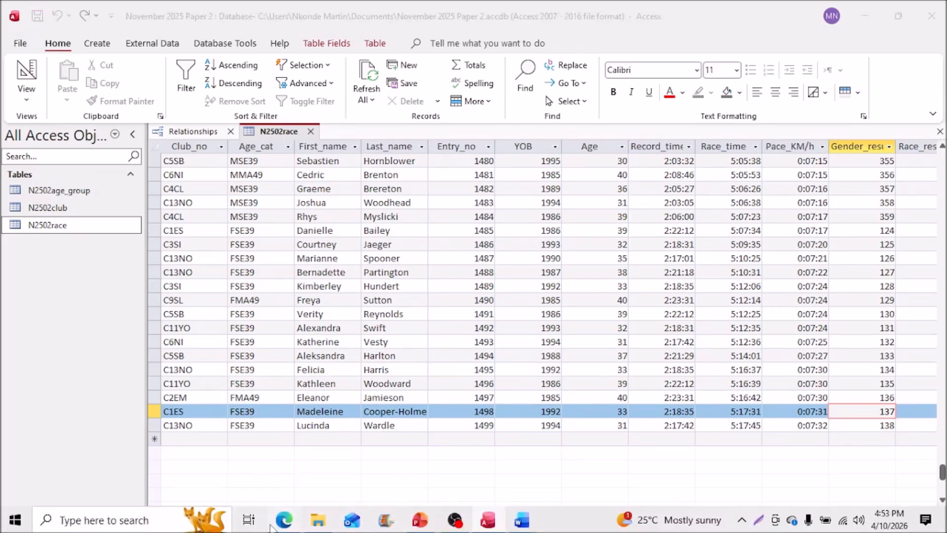
Step: Scroll the exam PDF to question 21 and underline 'tabular report that' in ink
left_click(283, 523)
scroll(528, 283, "down", 3)
mouse_move(553, 170)
left_mouse_down()
mouse_move(559, 211)
mouse_move(644, 159)
left_mouse_up()
scroll(630, 274, "down", 3)
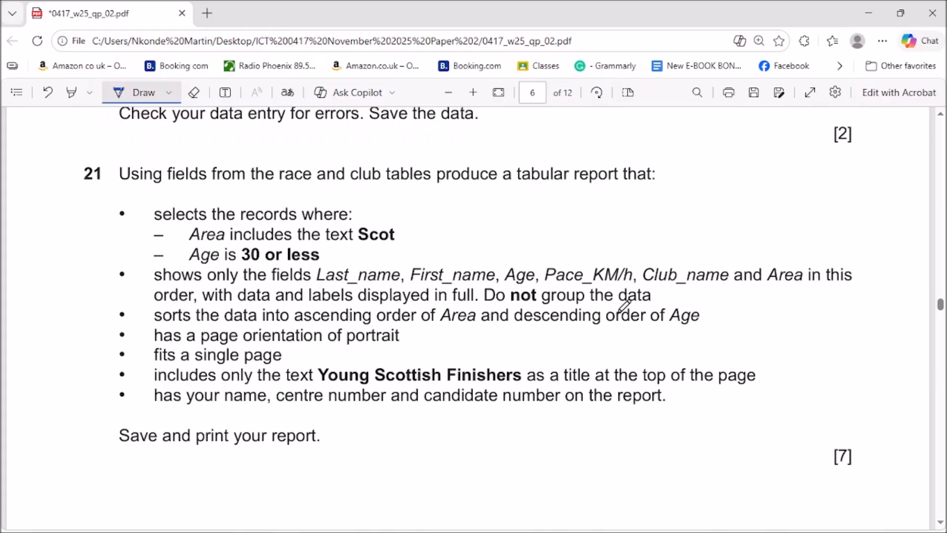
mouse_move(498, 532)
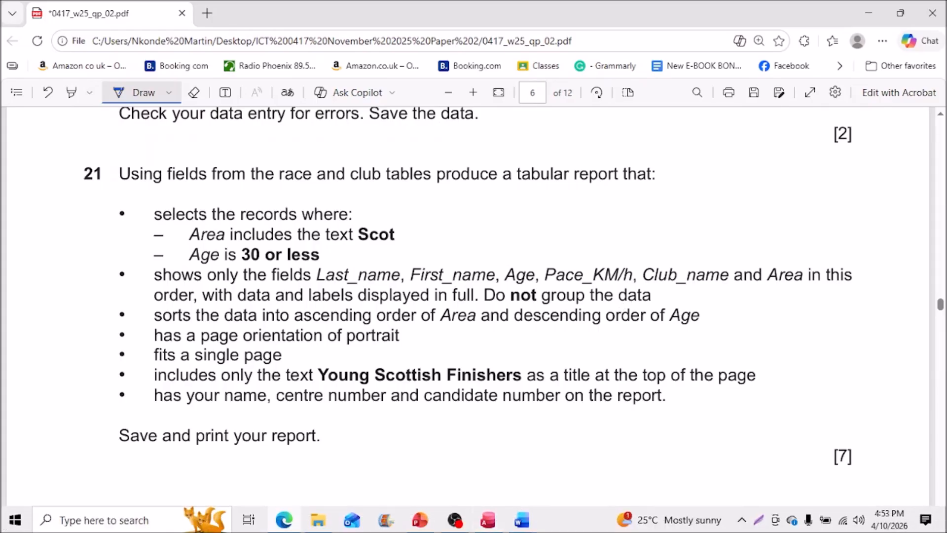
left_click(454, 522)
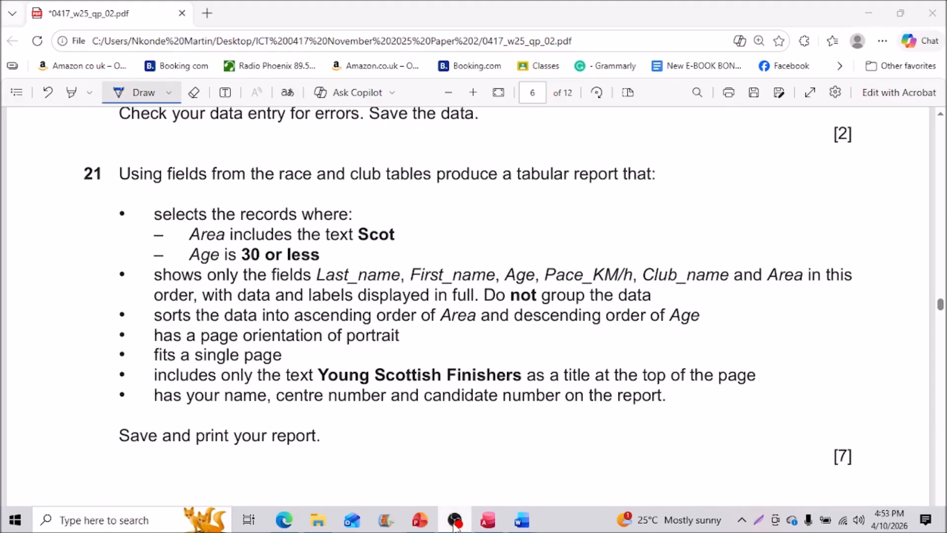
left_click(454, 525)
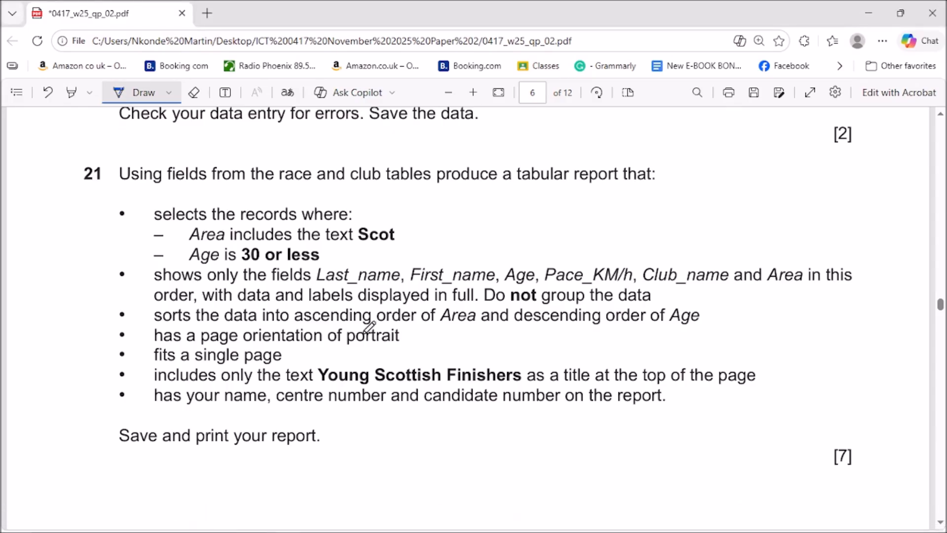
mouse_move(377, 529)
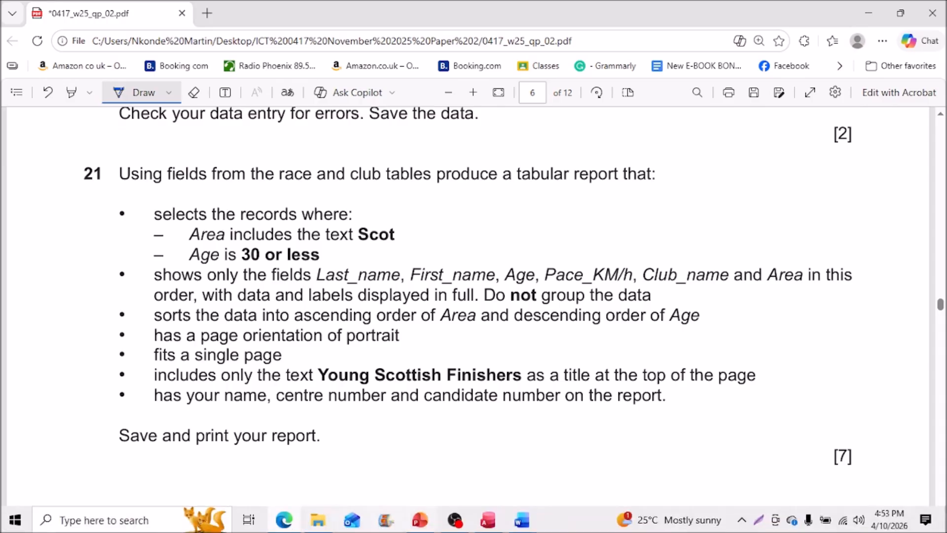
left_click(465, 530)
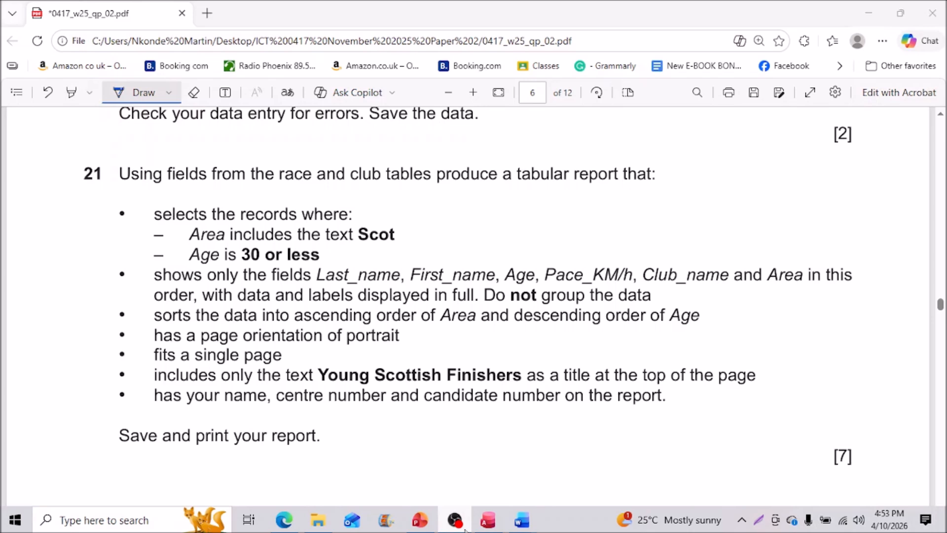
left_click(465, 530)
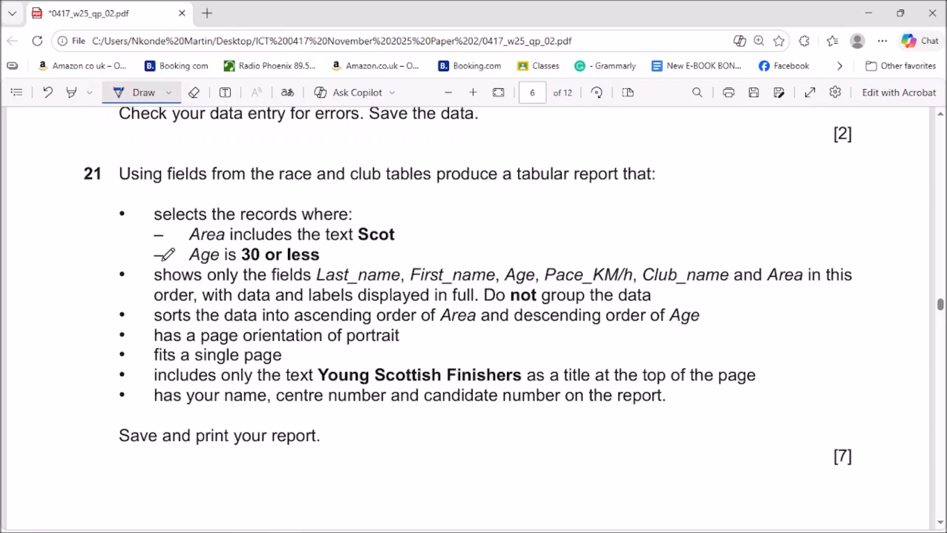
left_click_drag(523, 184, 638, 185)
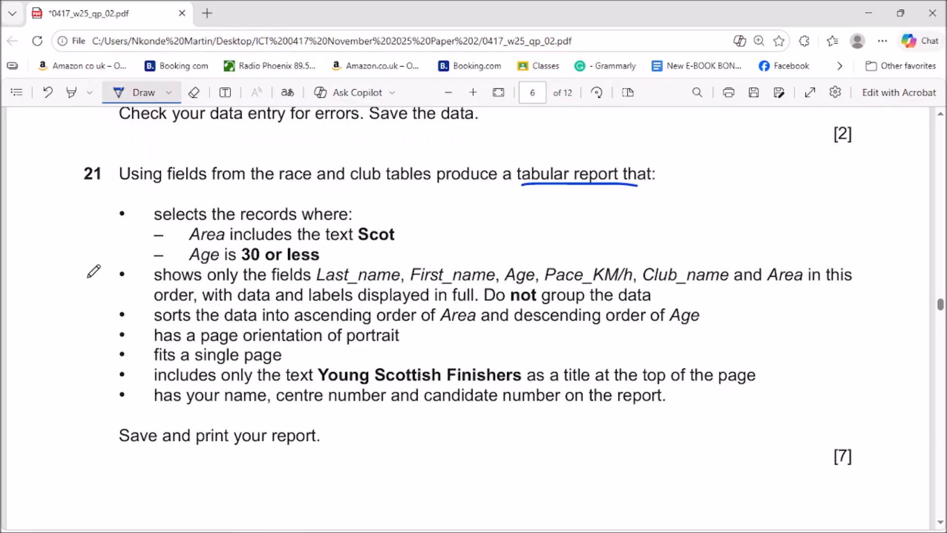
Step: Mark the fields bullet with an arrow and margin note, and underline 'race' and 'club tables'
mouse_move(72, 277)
left_mouse_down()
mouse_move(111, 277)
mouse_move(93, 284)
left_mouse_up()
mouse_move(25, 267)
left_mouse_down()
mouse_move(35, 279)
mouse_move(25, 270)
mouse_move(22, 277)
mouse_move(50, 289)
left_mouse_up()
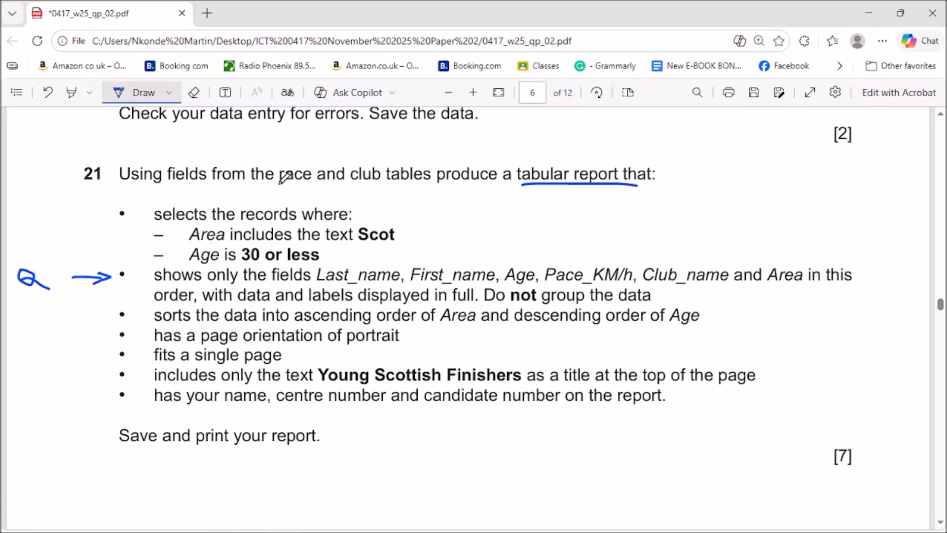
left_click_drag(279, 184, 302, 184)
left_click_drag(347, 187, 422, 188)
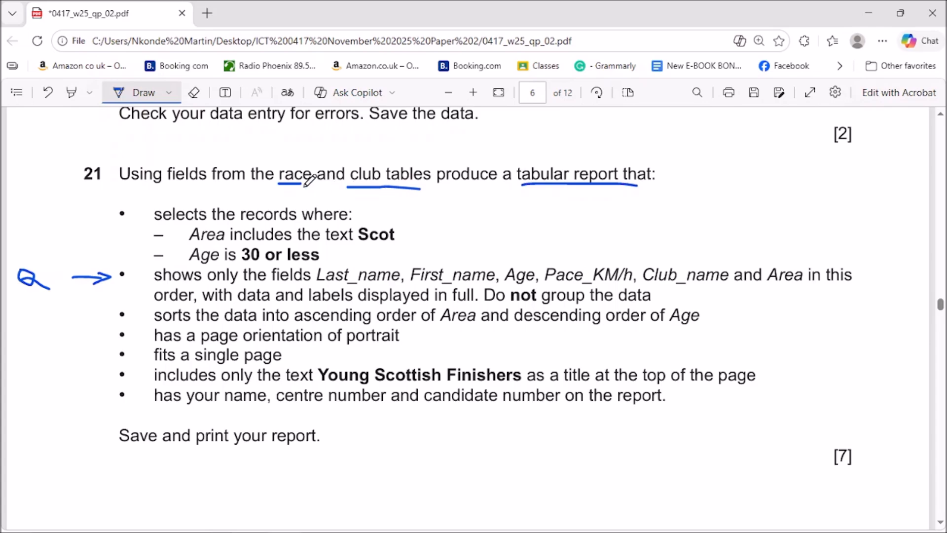
left_click(869, 9)
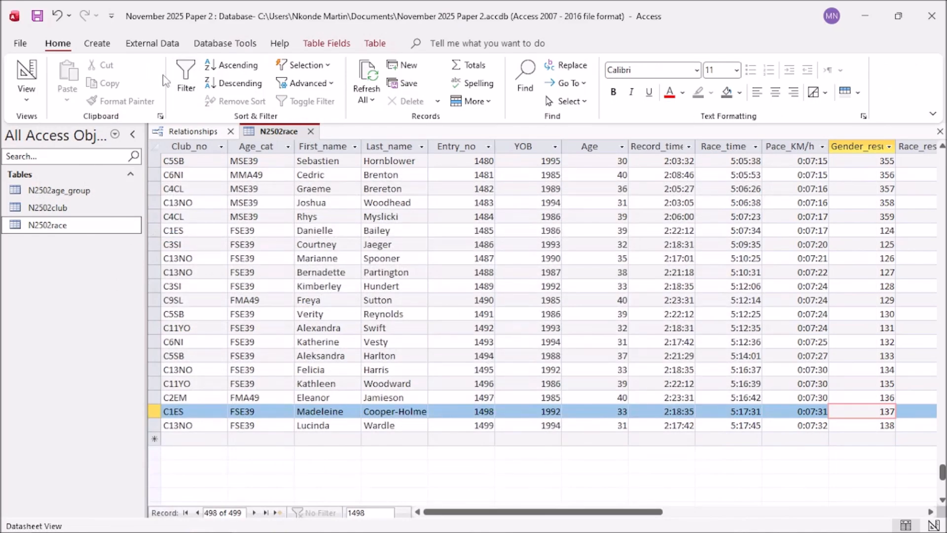
Step: Close the N2502race table and the Relationships diagram, saving the layout, then open a blank Query1 in Design view
left_click(310, 131)
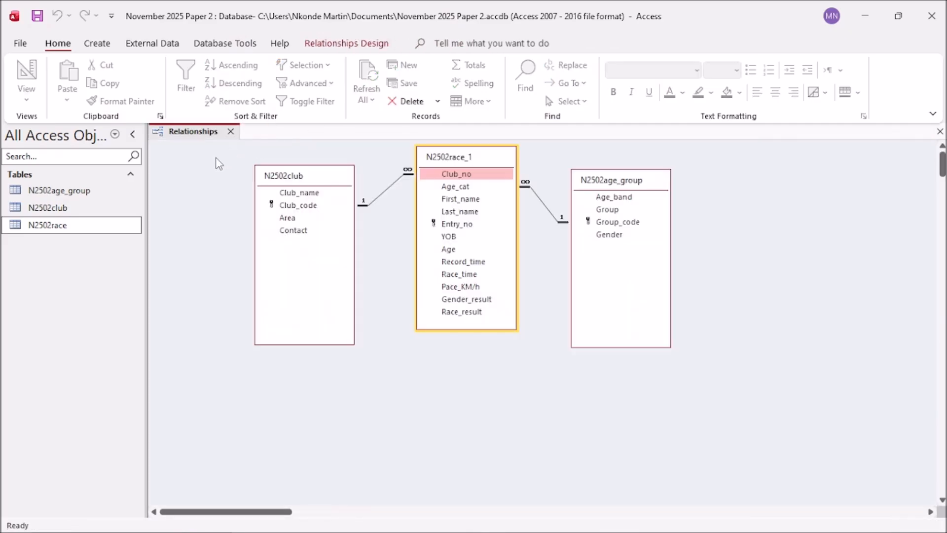
left_click(231, 132)
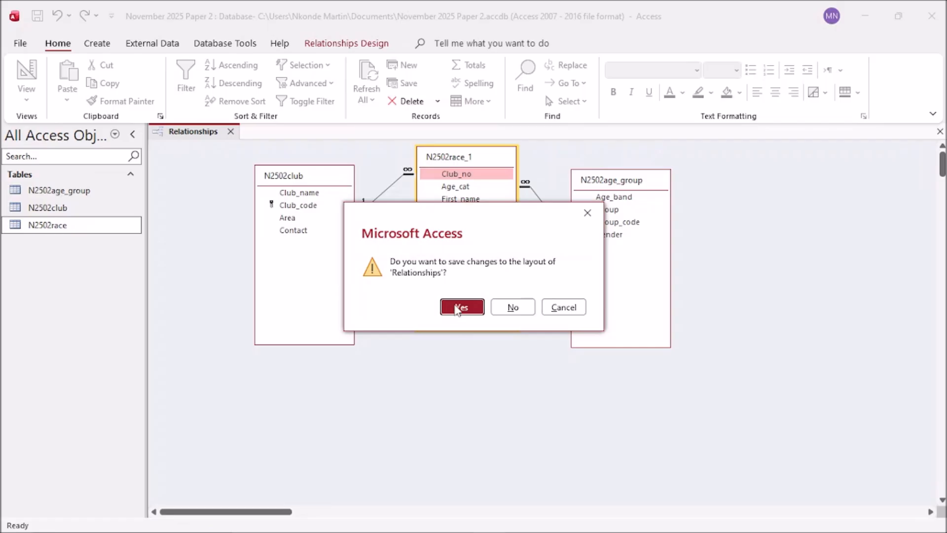
left_click(456, 309)
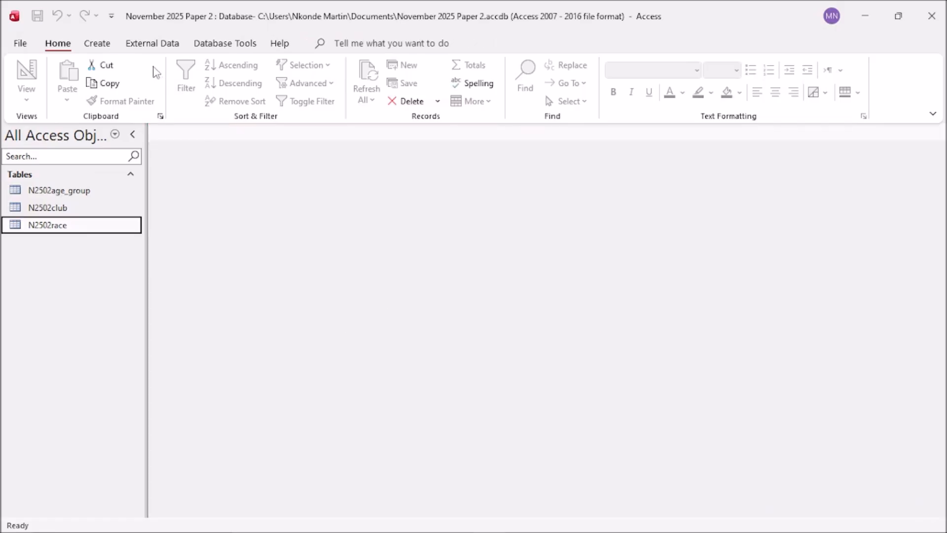
left_click(104, 48)
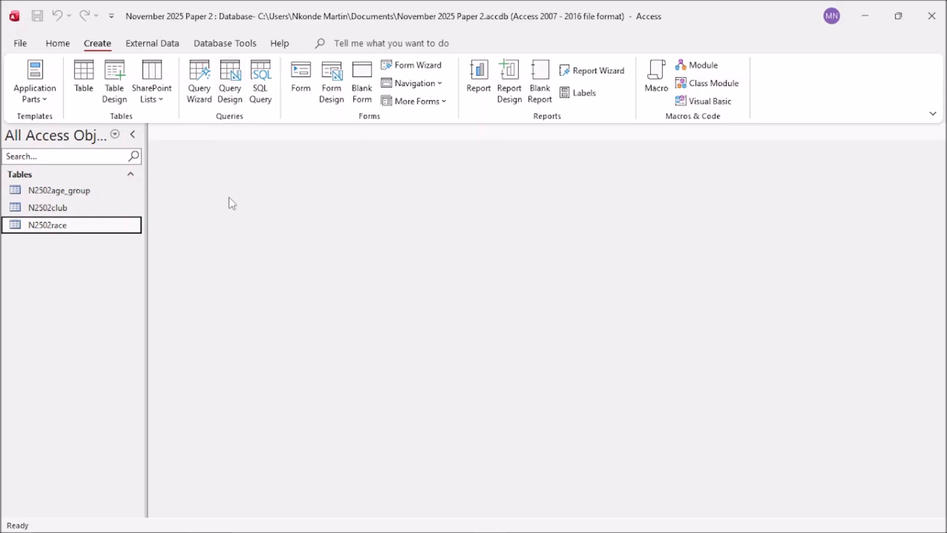
left_click(229, 84)
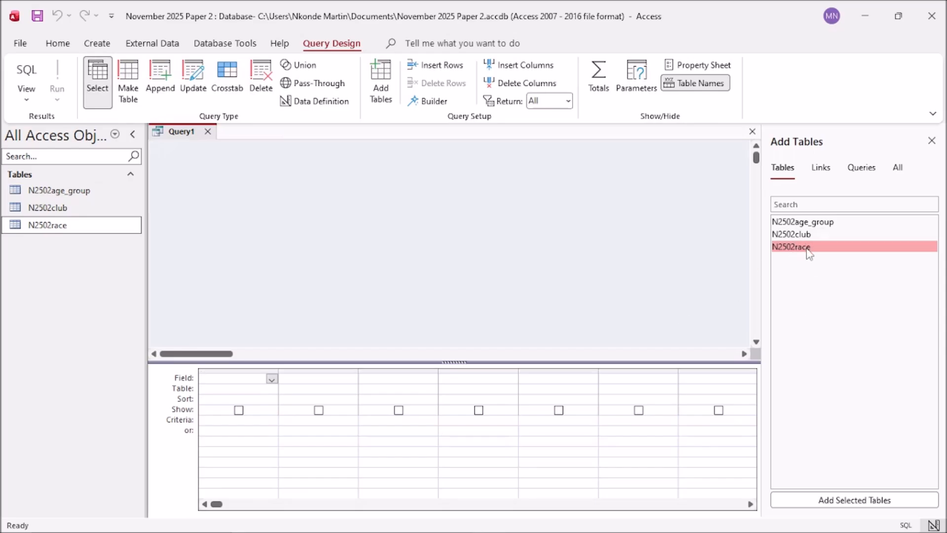
Step: Add N2502club and N2502race to the query and enlarge their table boxes to show all fields
left_click(803, 234, "ctrl")
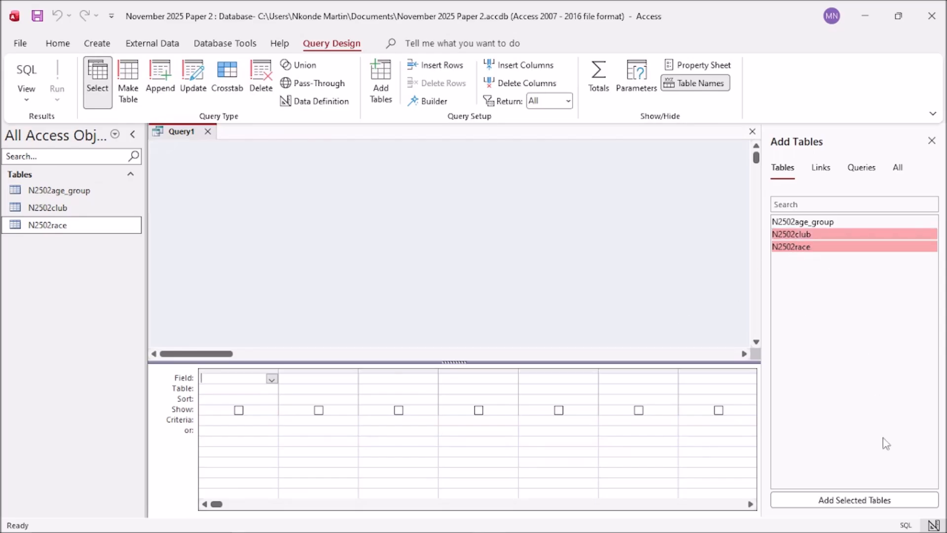
left_click(844, 500)
left_click_drag(280, 246, 294, 296)
left_click_drag(372, 158, 422, 155)
left_click_drag(424, 245, 428, 299)
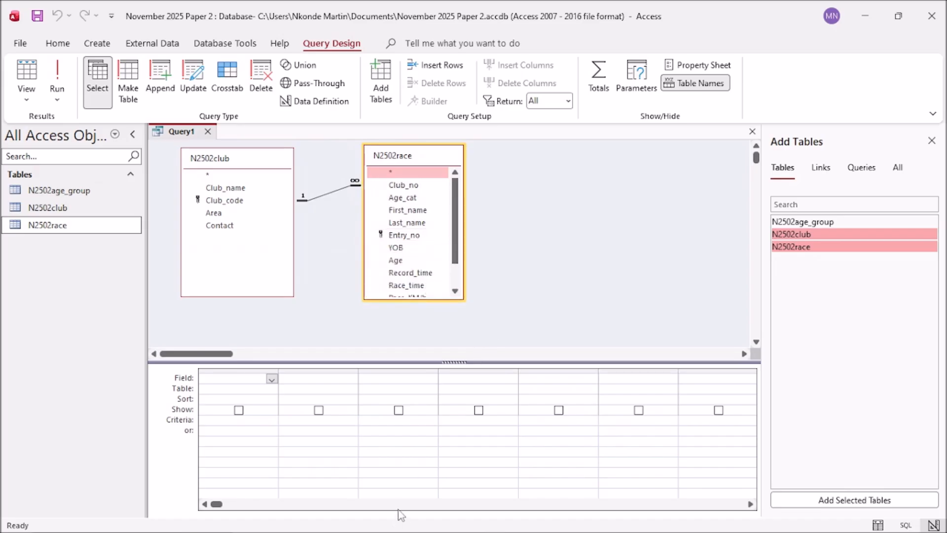
mouse_move(397, 530)
left_click(285, 522)
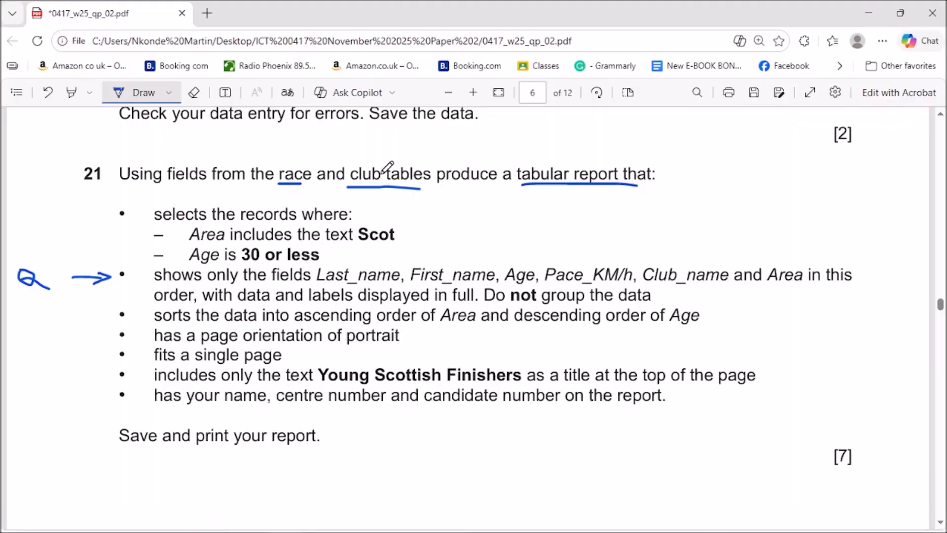
left_click(869, 13)
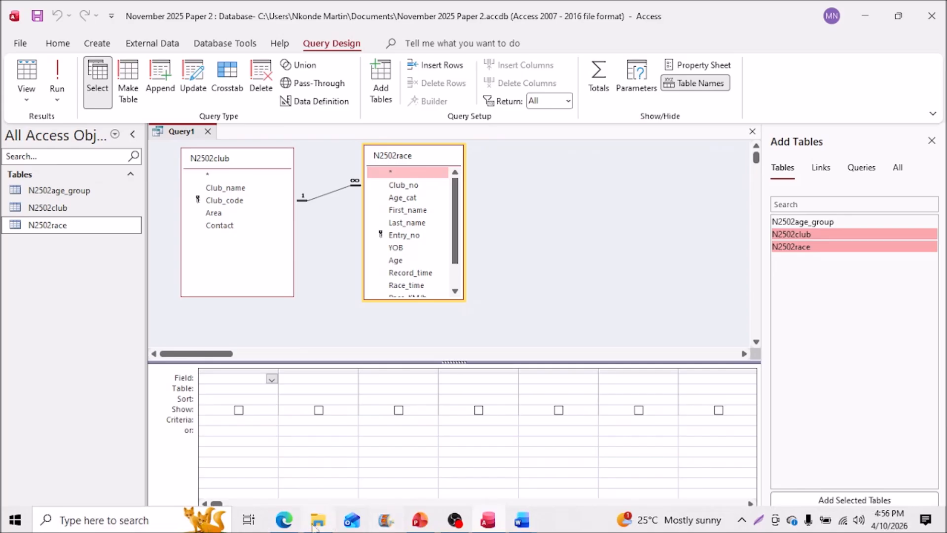
left_click(287, 525)
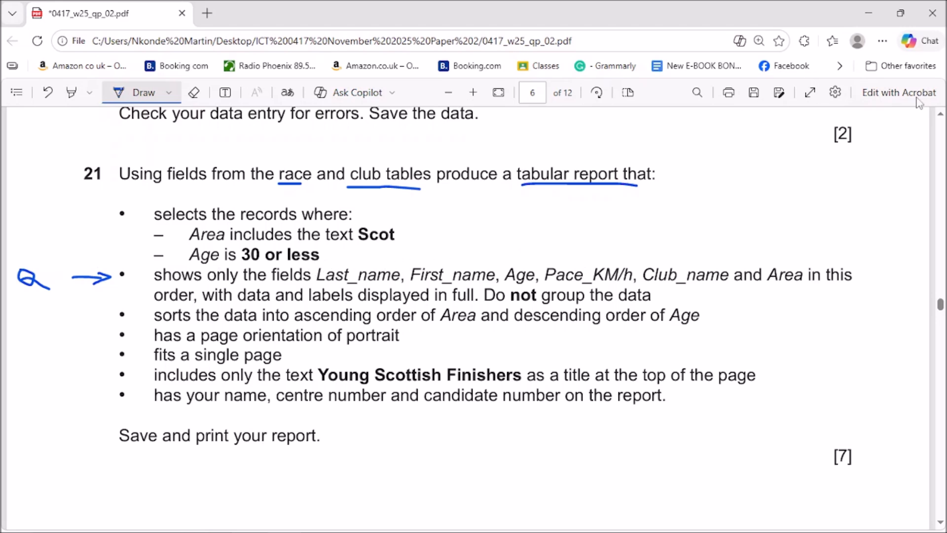
left_click(869, 13)
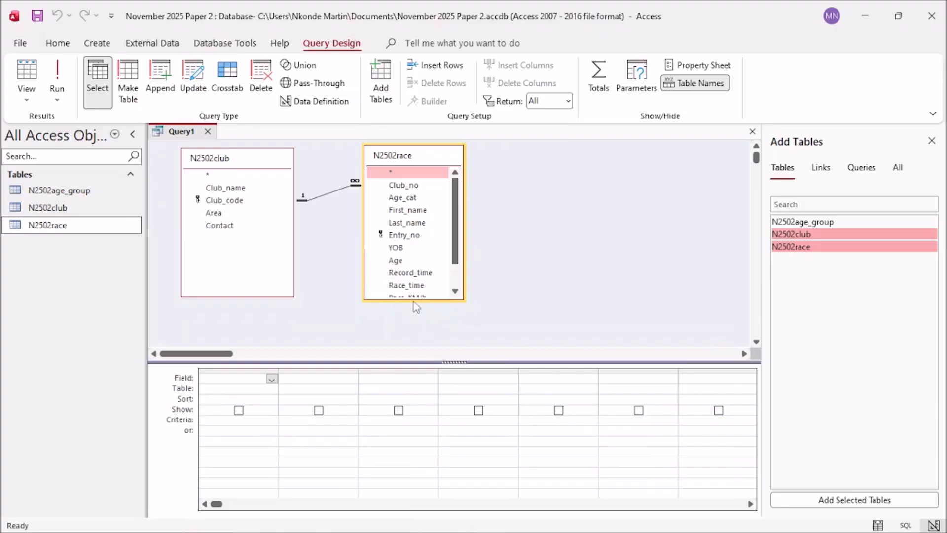
left_click_drag(415, 300, 414, 342)
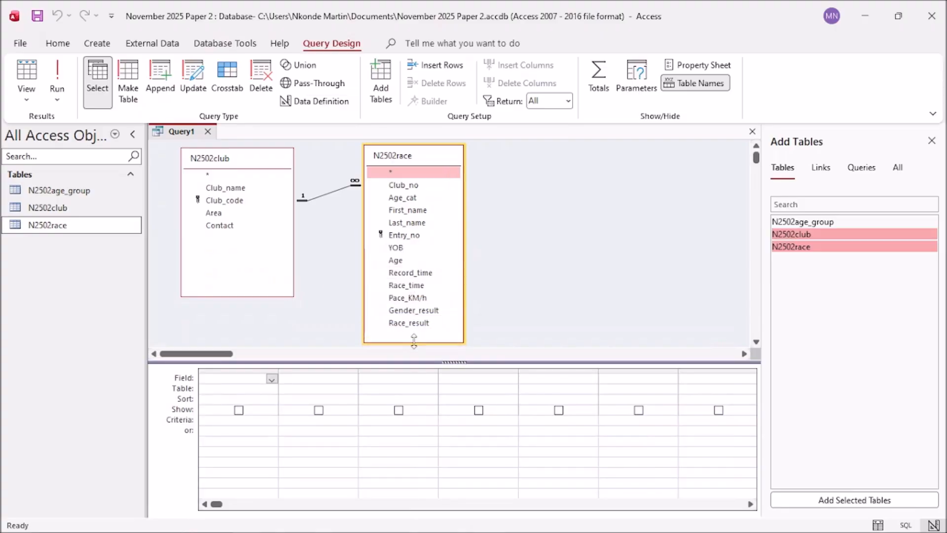
Step: Add Last_name, First_name and Age to the query grid and close the Add Tables list
double_click(410, 223)
left_click(409, 211)
double_click(409, 211)
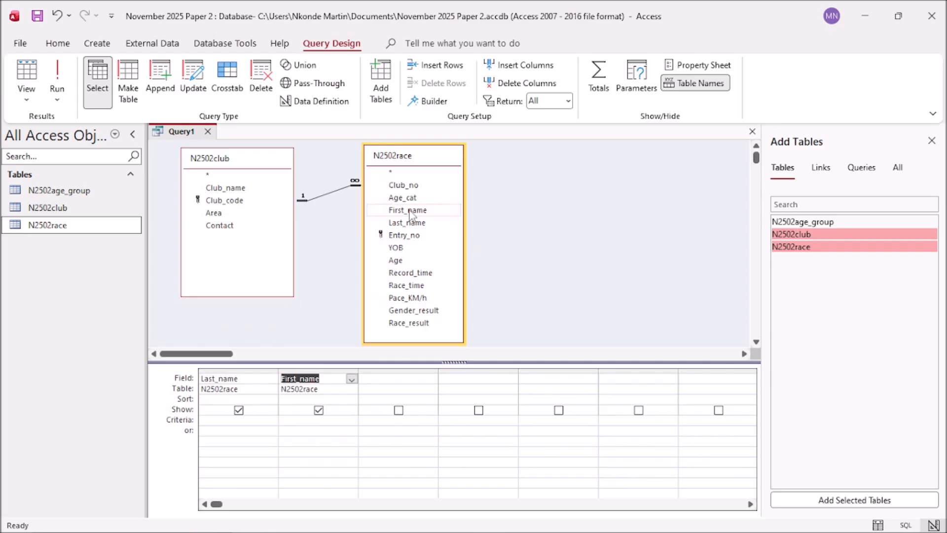
double_click(396, 264)
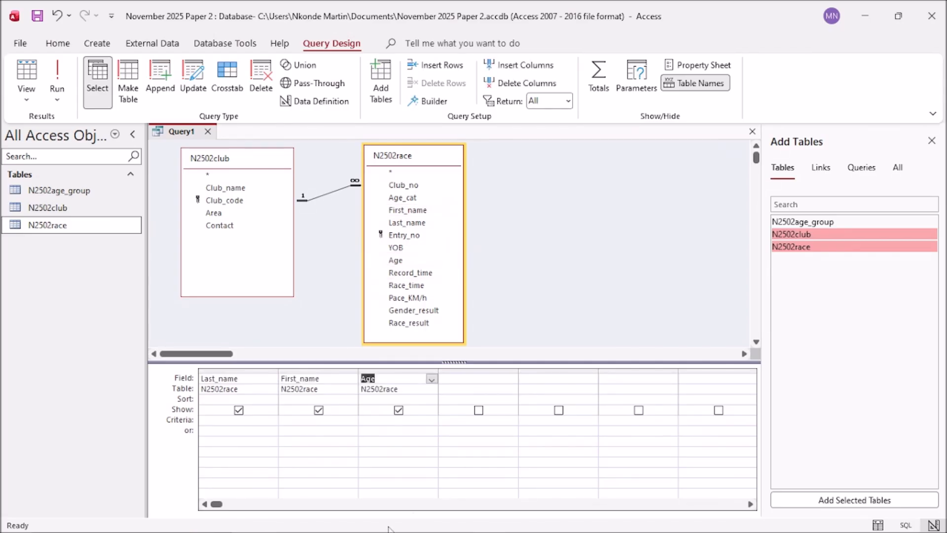
left_click(931, 141)
Step: Add Pace_KM/h, Club_name and Area to the grid, ticking Pace_KM/h and Club_name on the question paper
mouse_move(340, 532)
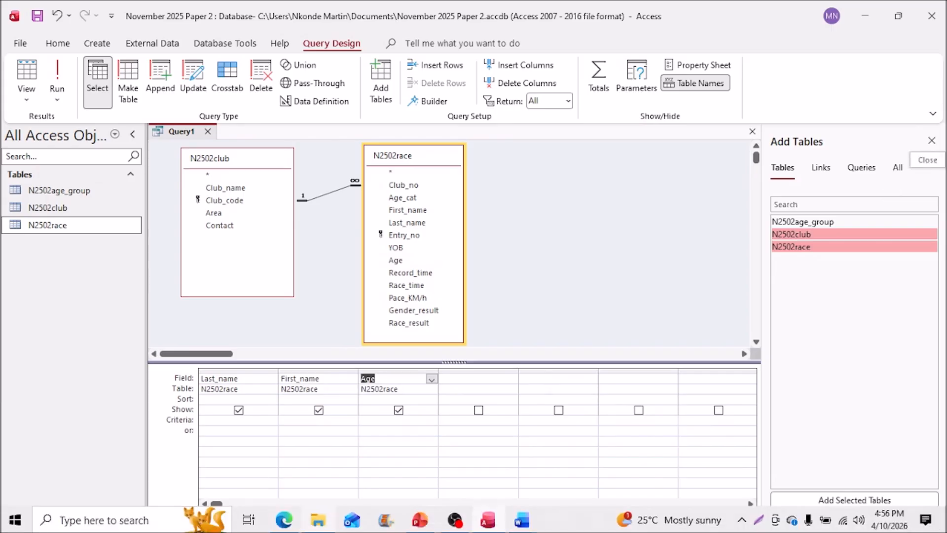
left_click(287, 527)
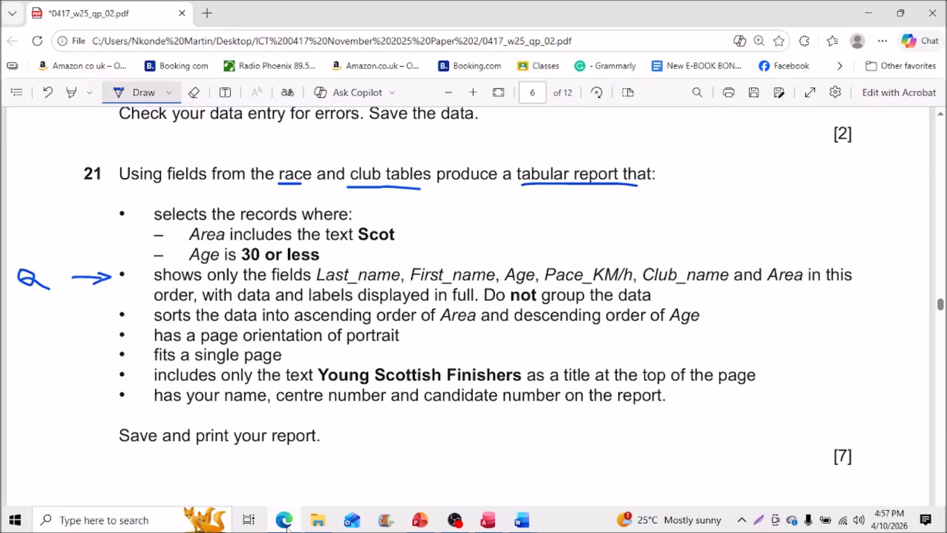
key("alt+Tab")
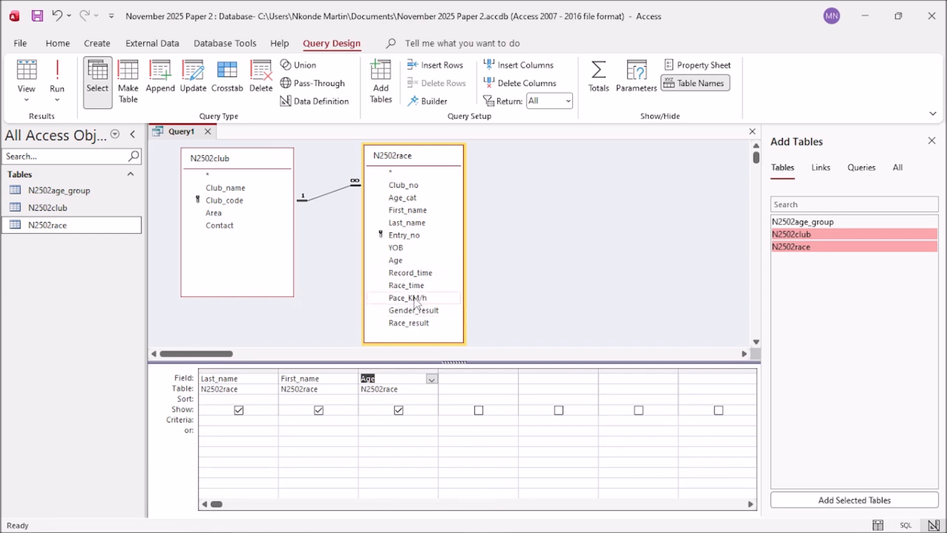
double_click(414, 298)
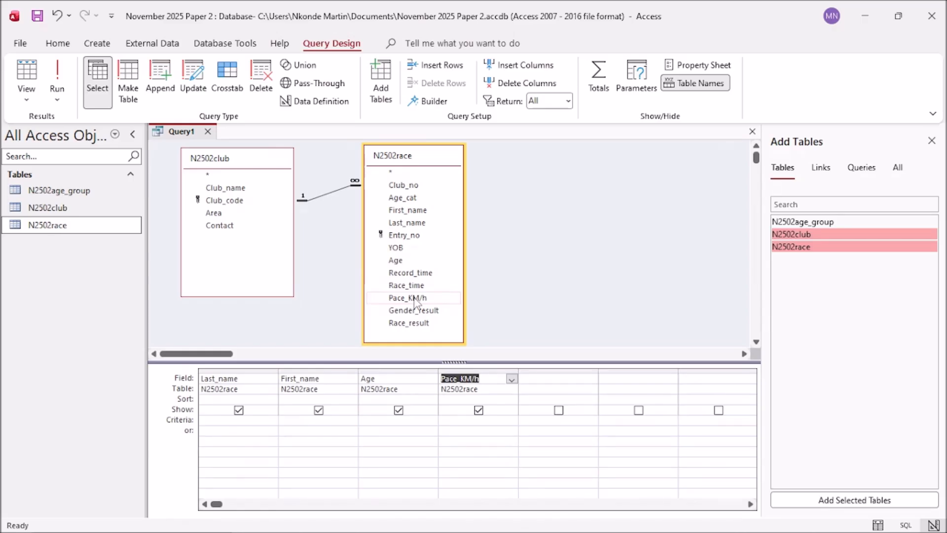
double_click(226, 188)
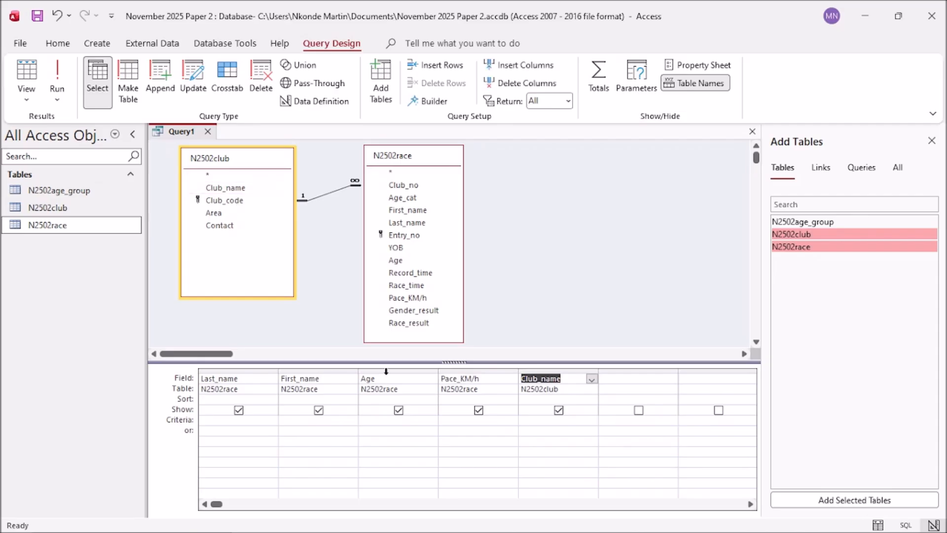
left_click(286, 520)
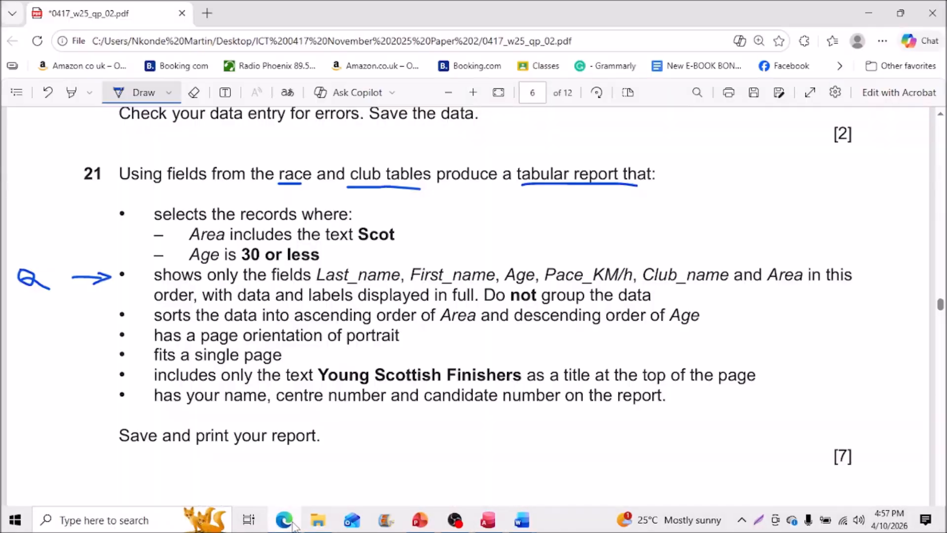
left_click_drag(597, 264, 626, 243)
left_click_drag(684, 269, 702, 257)
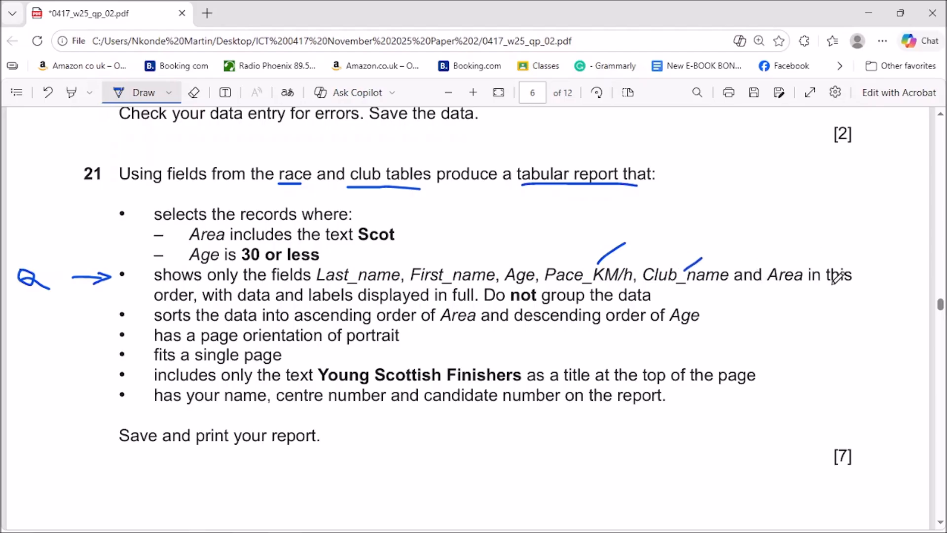
left_click(873, 12)
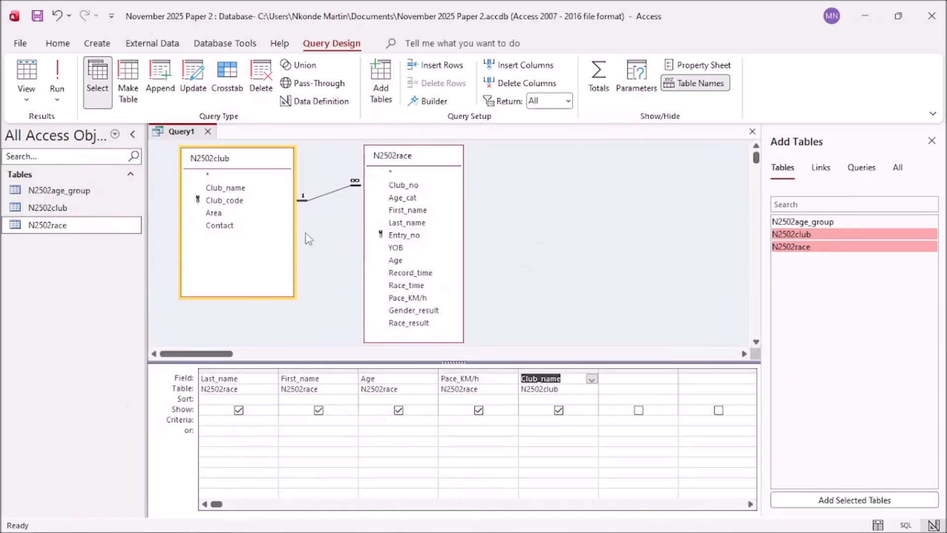
double_click(214, 213)
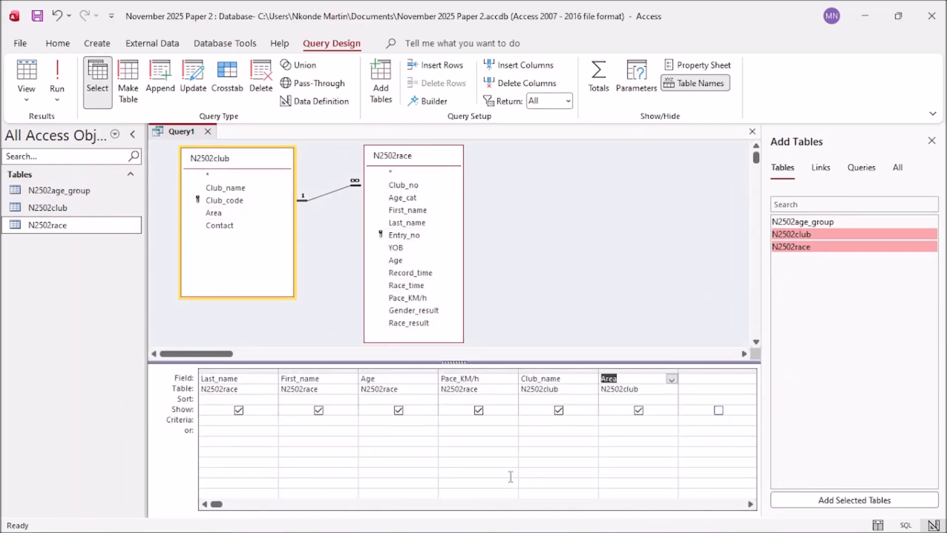
Step: Tick off Last_name, First_name, Age and Area on the exam question paper
mouse_move(429, 525)
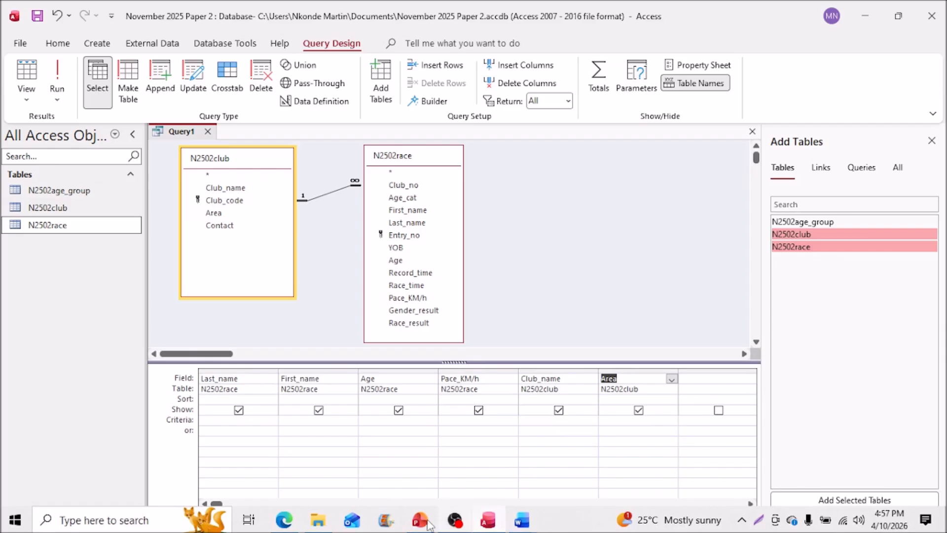
left_click(295, 527)
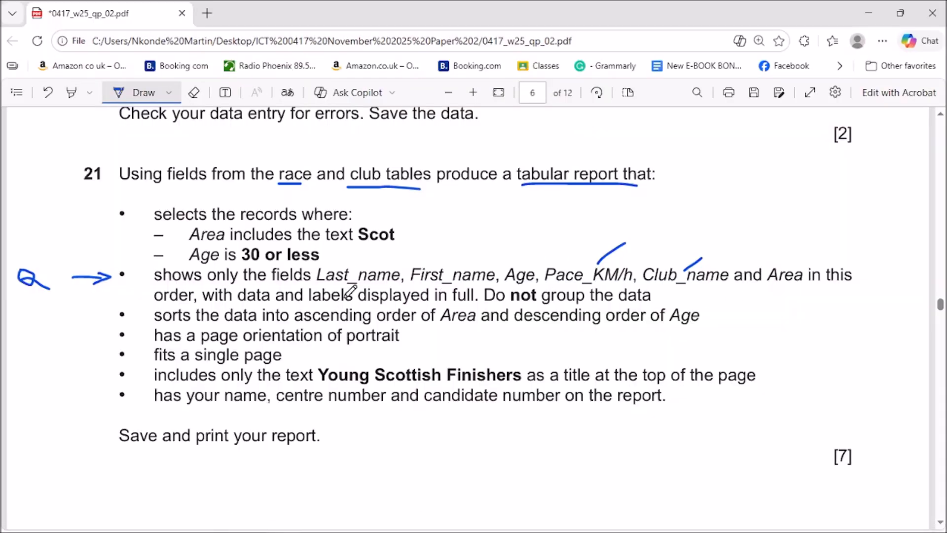
left_click_drag(349, 265, 365, 251)
left_click_drag(446, 263, 470, 248)
left_click_drag(527, 265, 534, 257)
left_click_drag(786, 265, 799, 244)
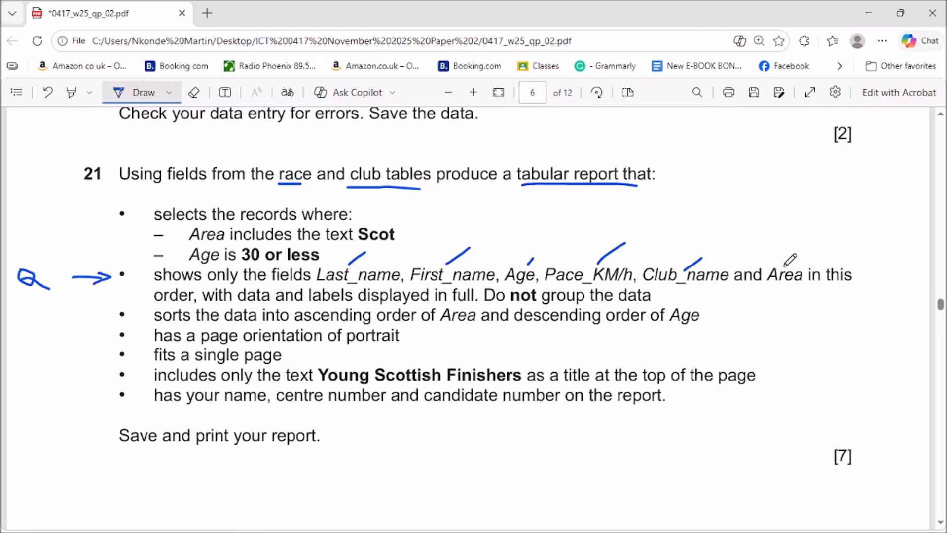
left_click(871, 12)
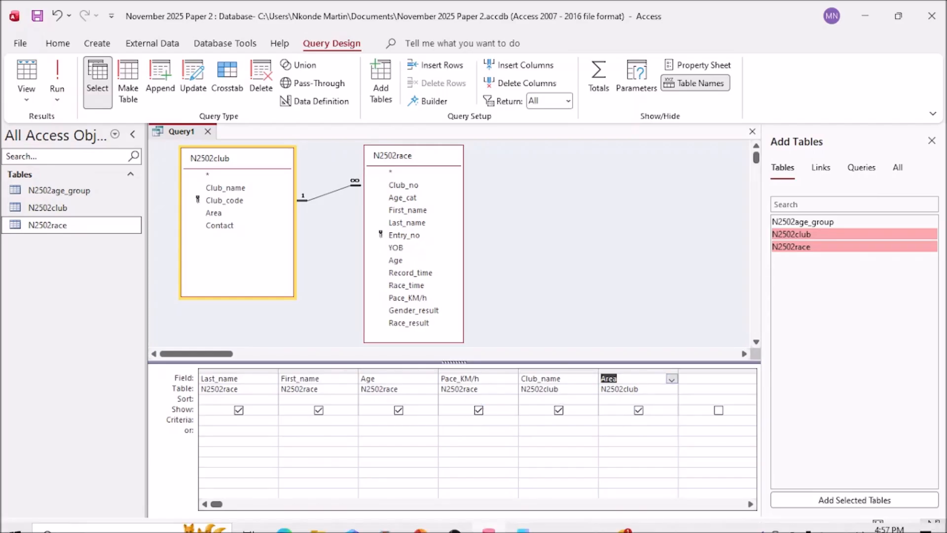
Step: Mark the question paper with an arrow to the selection criteria and underline Scot in the Area condition
mouse_move(388, 529)
left_click(285, 520)
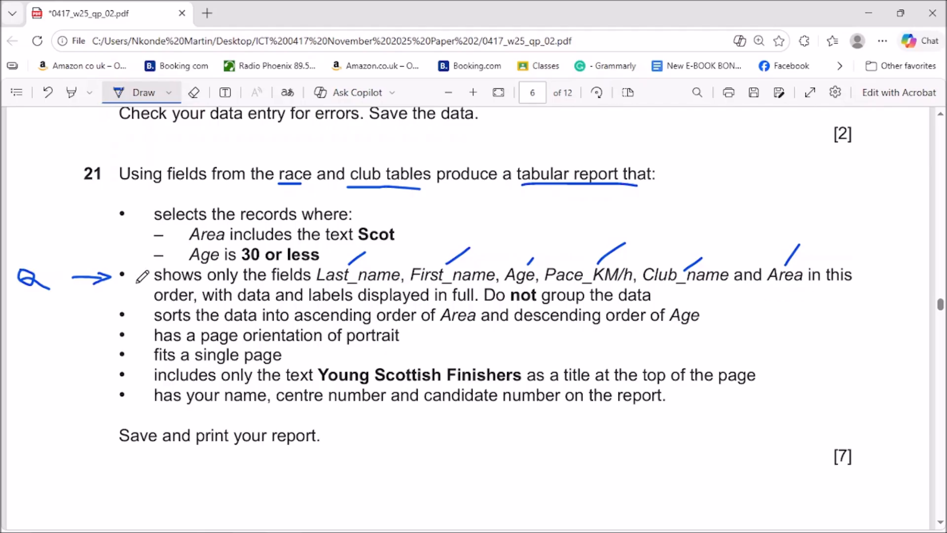
mouse_move(135, 280)
left_mouse_down()
mouse_move(133, 251)
mouse_move(142, 250)
left_mouse_up()
left_click_drag(353, 245, 394, 245)
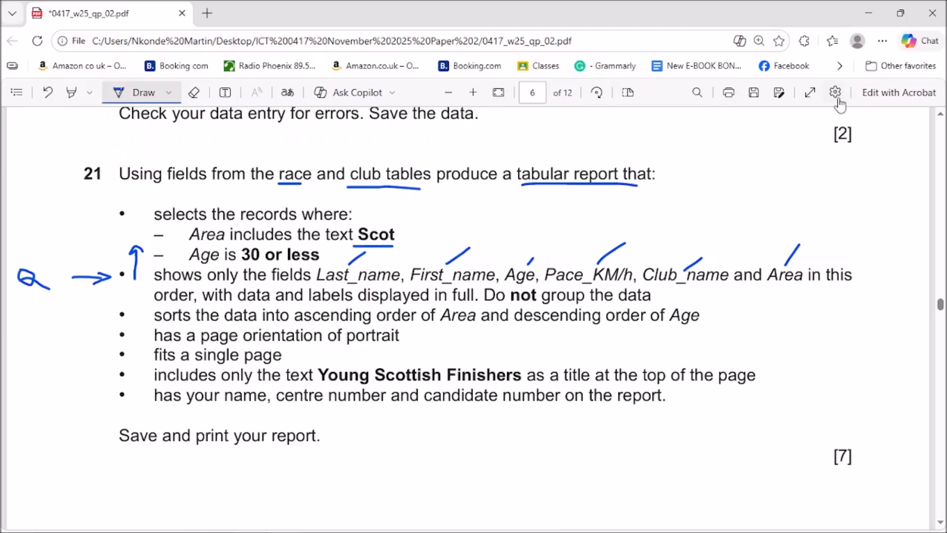
left_click(871, 12)
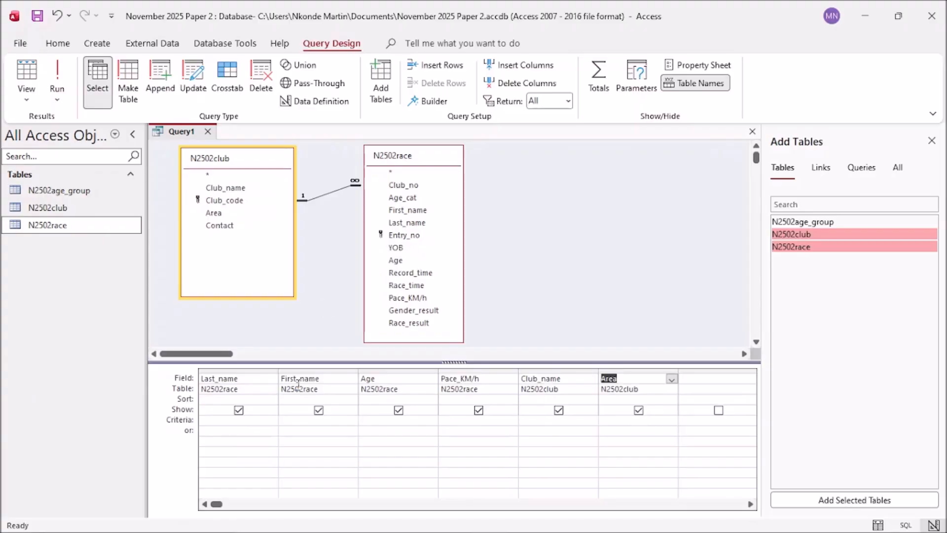
Step: Enter a criterion under Area to match records containing Scot
left_click(616, 420)
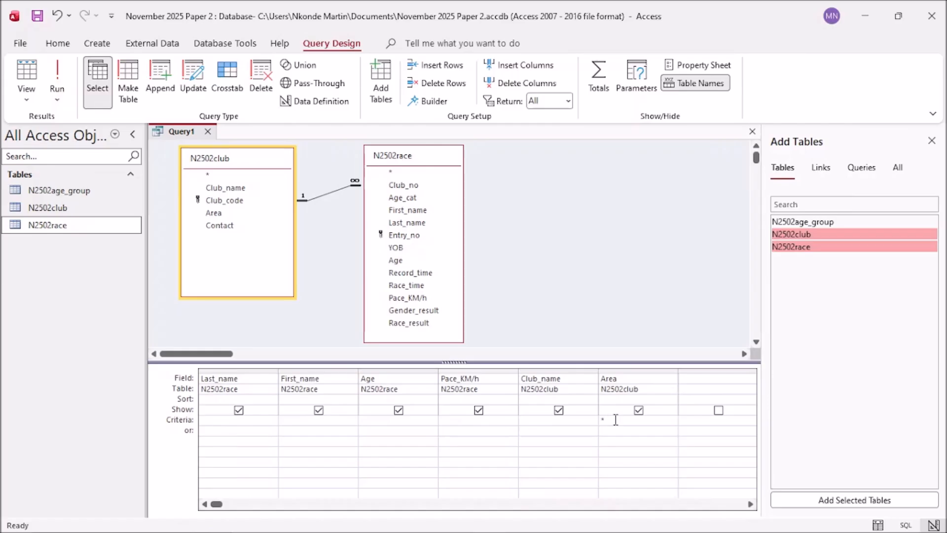
type("Sd")
type("ot*")
key("Tab")
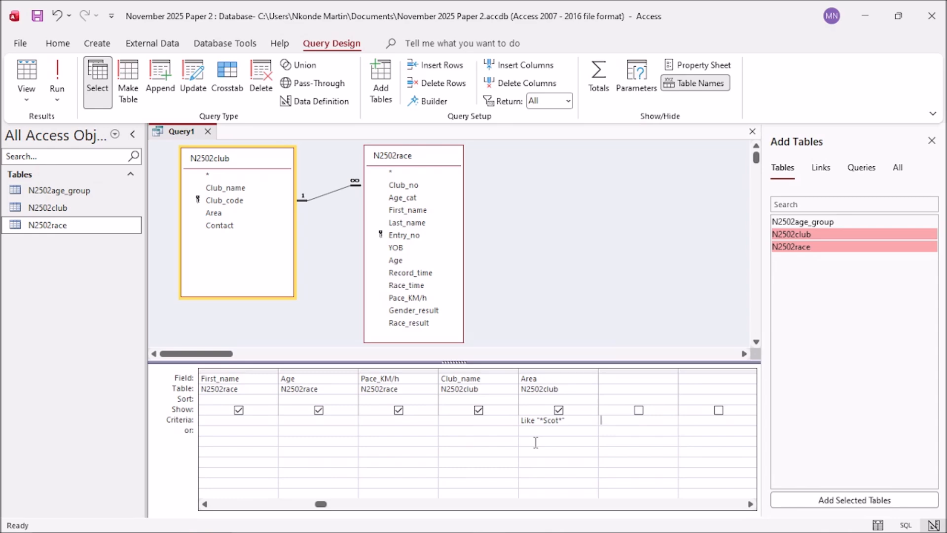
Step: Run the query, widen the Area column and scroll through the 133 results
left_click(67, 81)
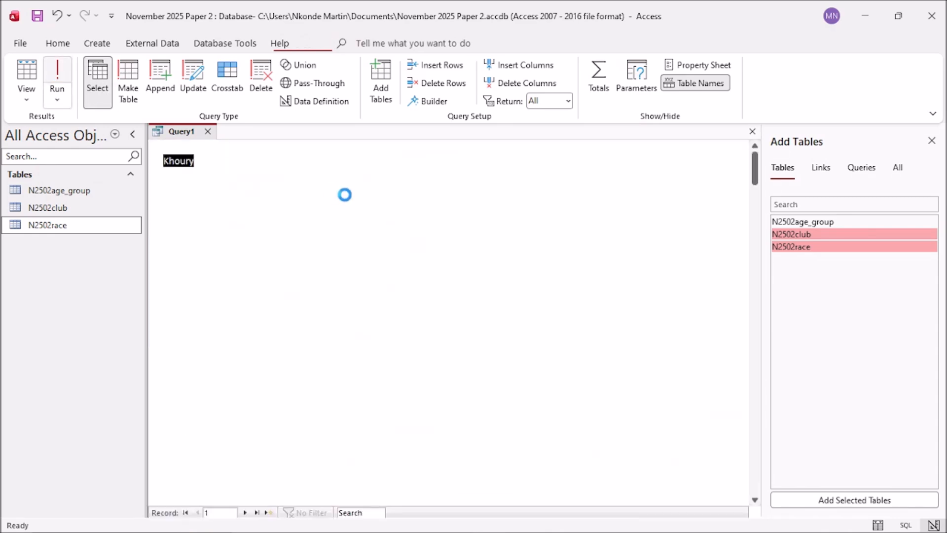
left_click_drag(562, 146, 688, 156)
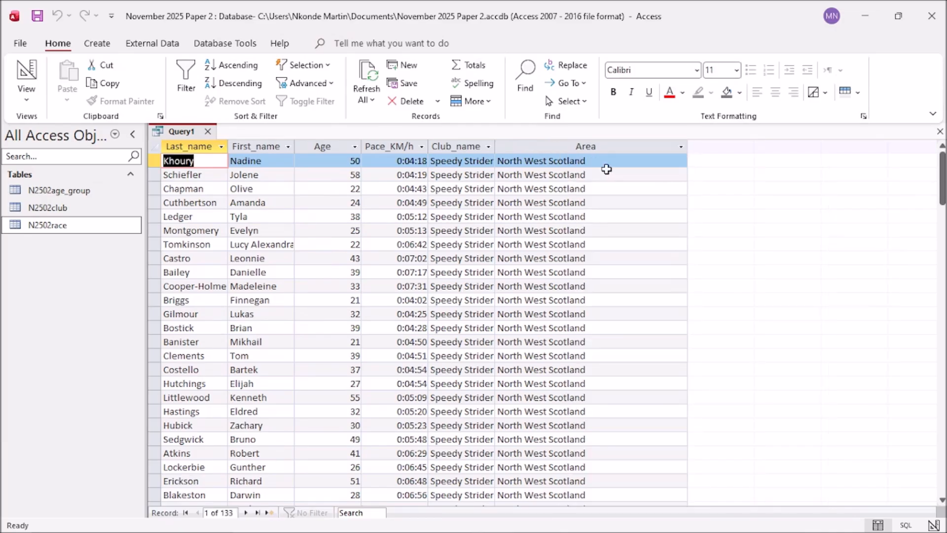
left_click_drag(943, 167, 942, 385)
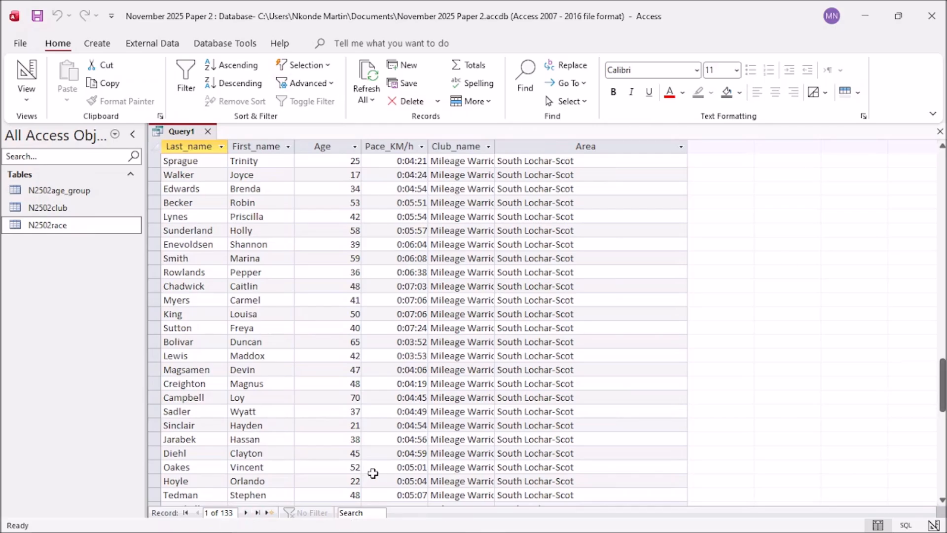
Step: Tick the Scot criterion as done on the exam question paper
mouse_move(356, 531)
left_click(289, 524)
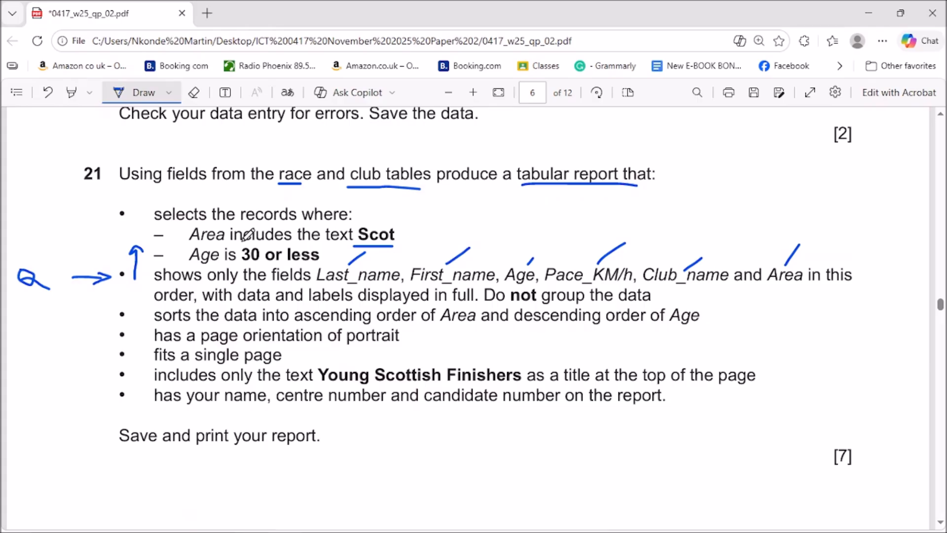
left_click_drag(408, 232, 437, 216)
left_click(869, 7)
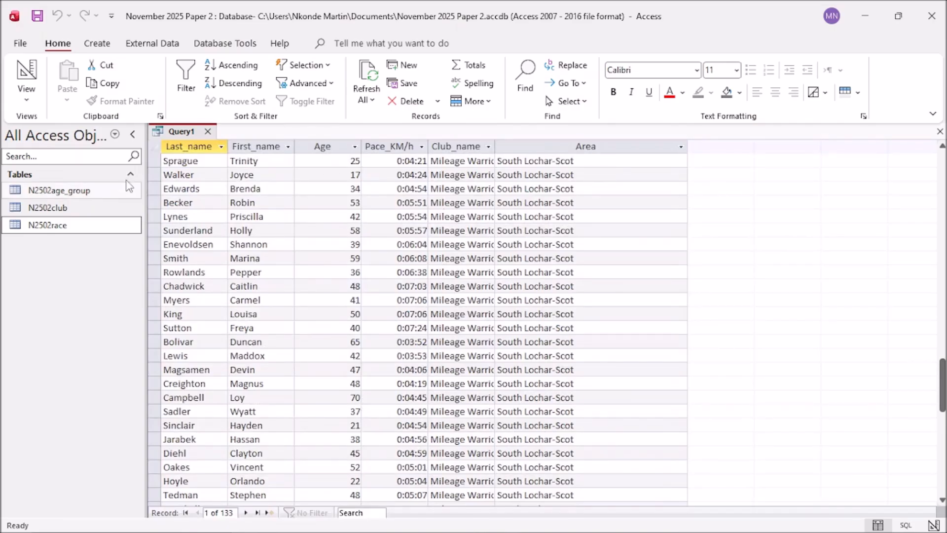
Step: Switch Query1 back to Design view and recheck the question paper
right_click(177, 132)
left_click(216, 198)
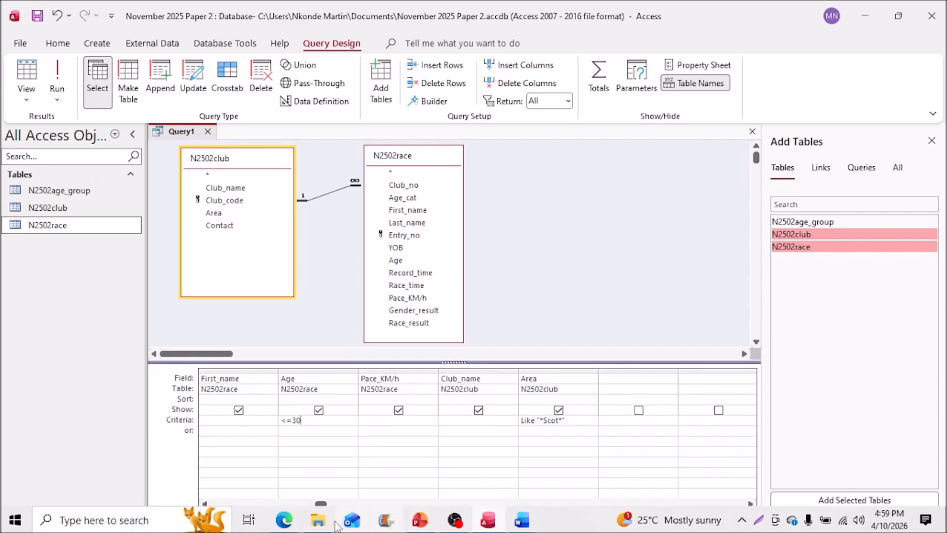
left_click(287, 525)
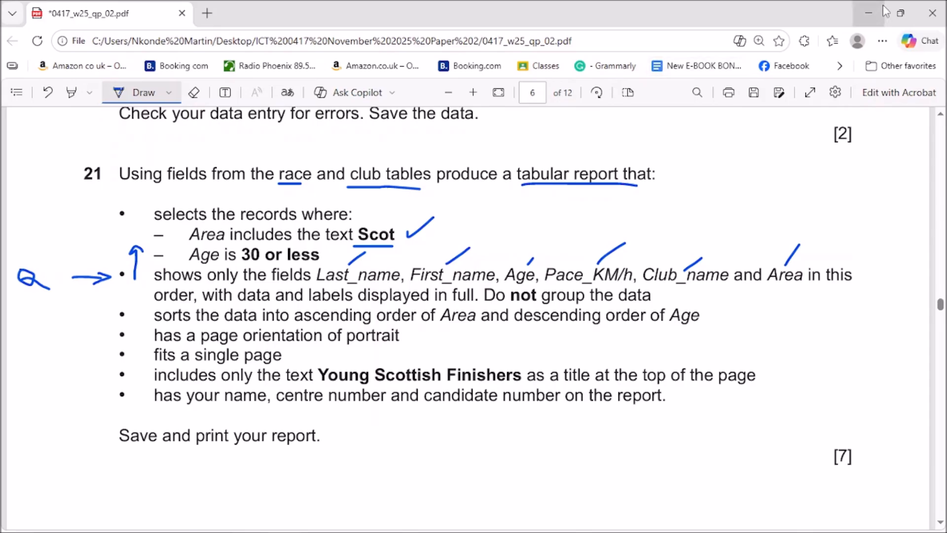
left_click(862, 9)
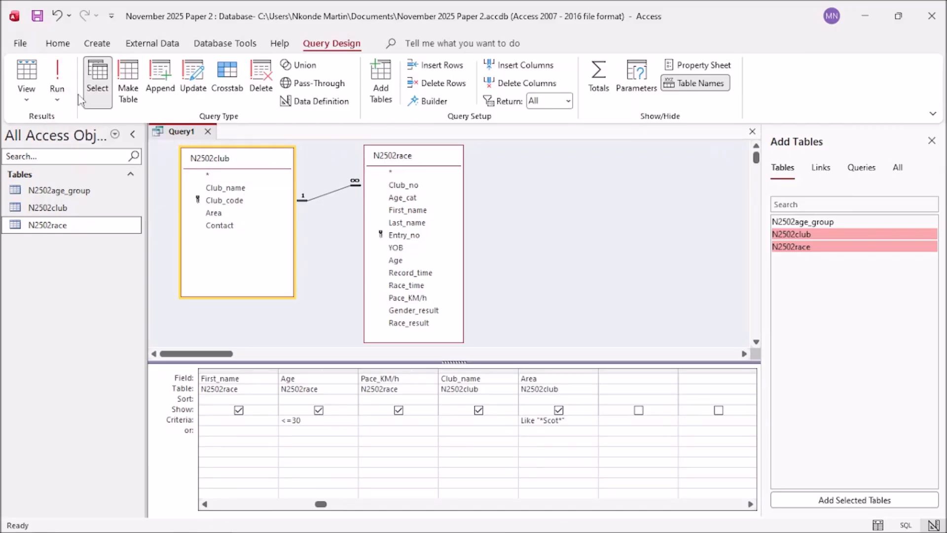
left_click(57, 76)
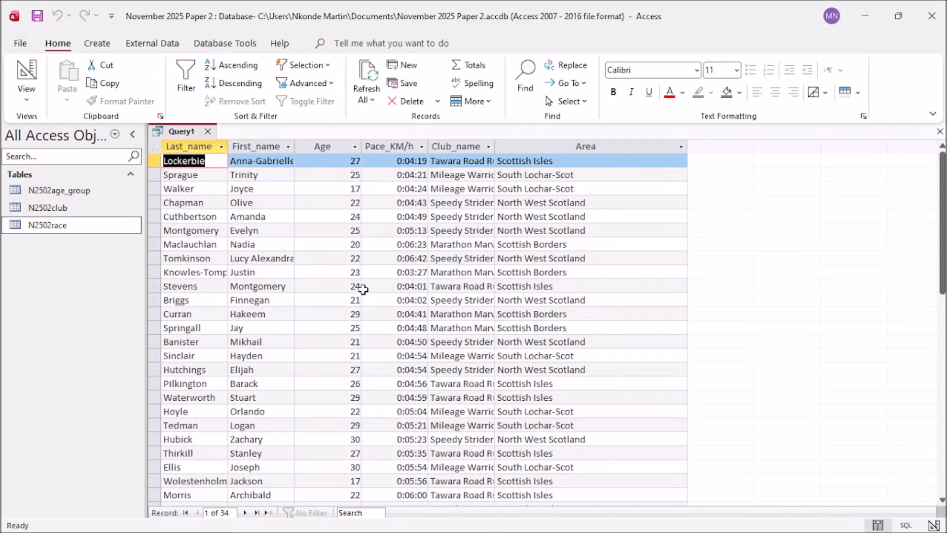
left_click(357, 439)
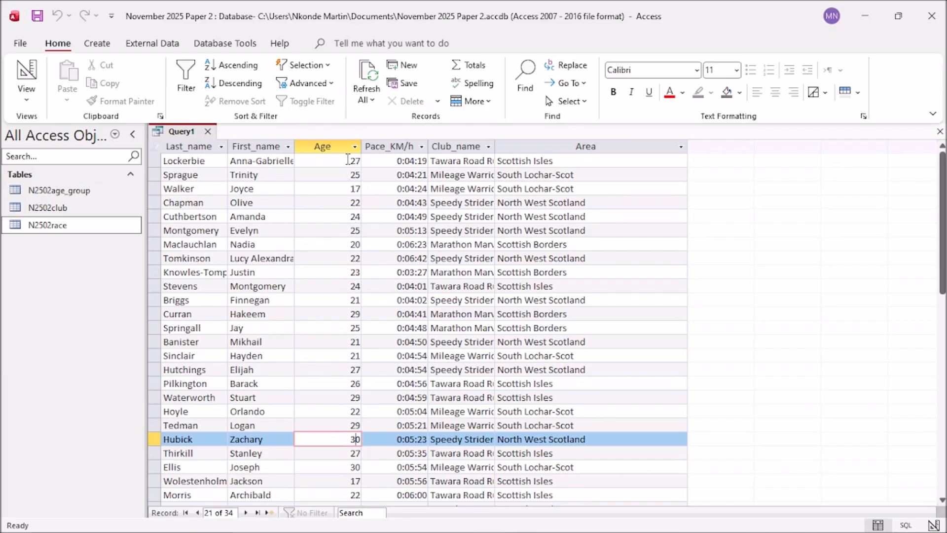
scroll(355, 296, "down", 3)
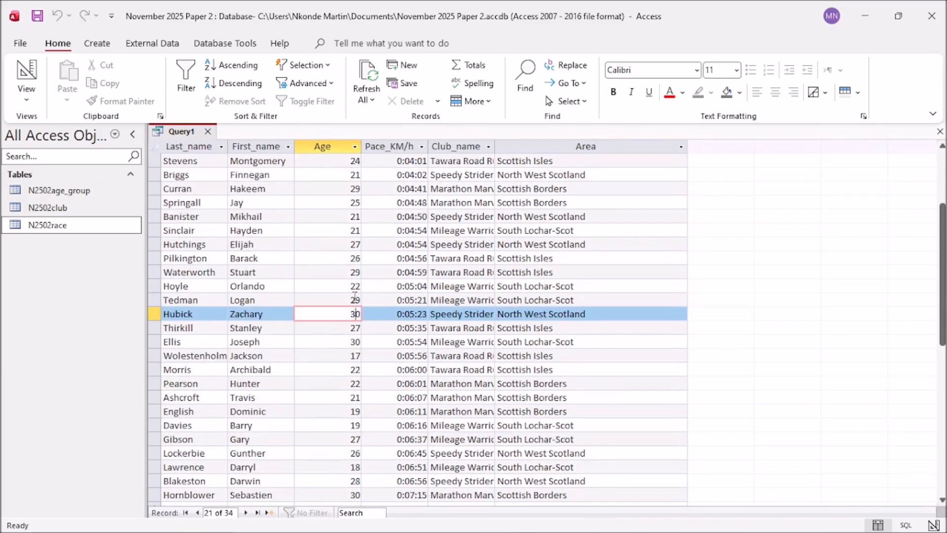
scroll(336, 356, "down", 2)
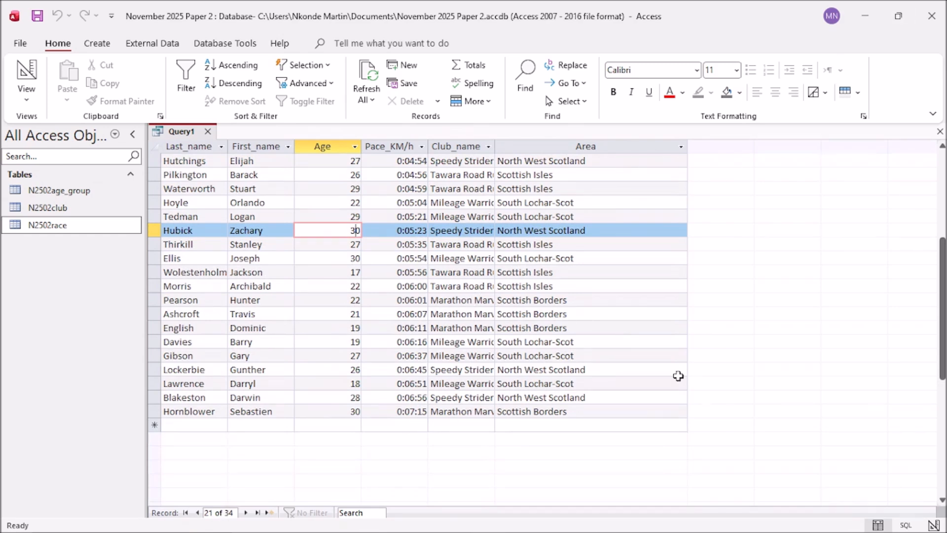
left_click(866, 18)
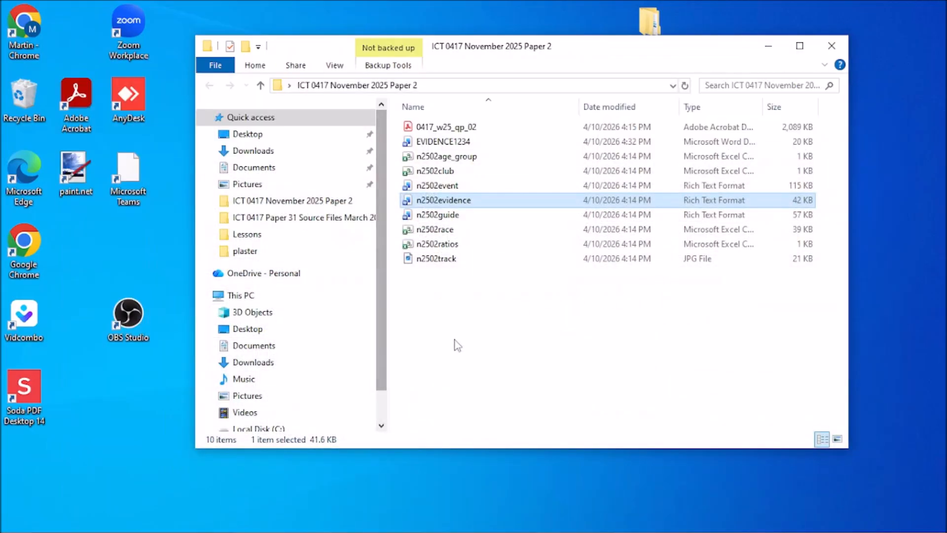
left_click(284, 519)
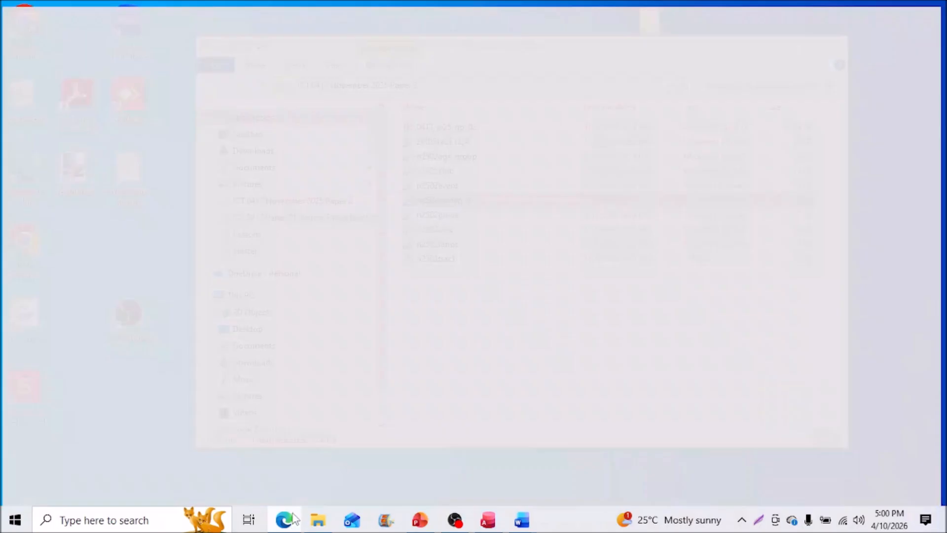
left_click_drag(371, 254, 434, 217)
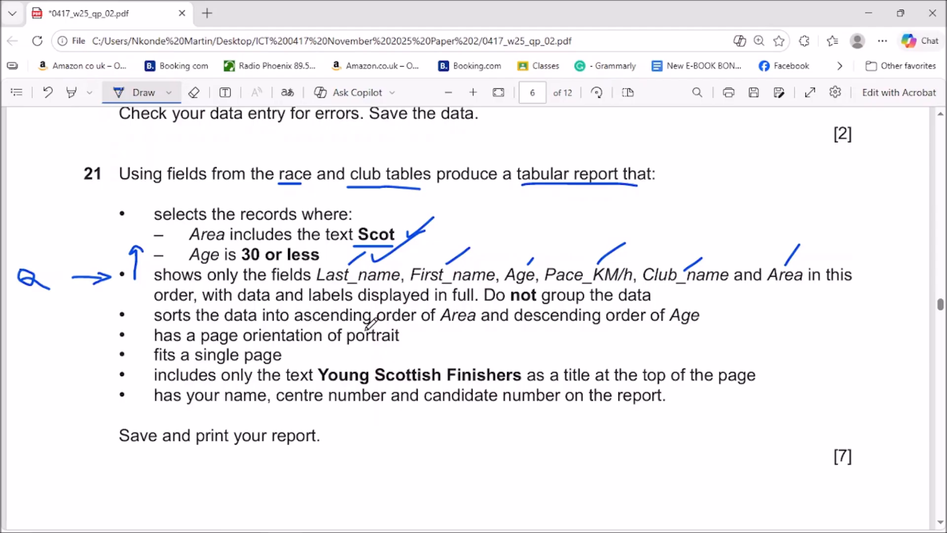
left_click(869, 14)
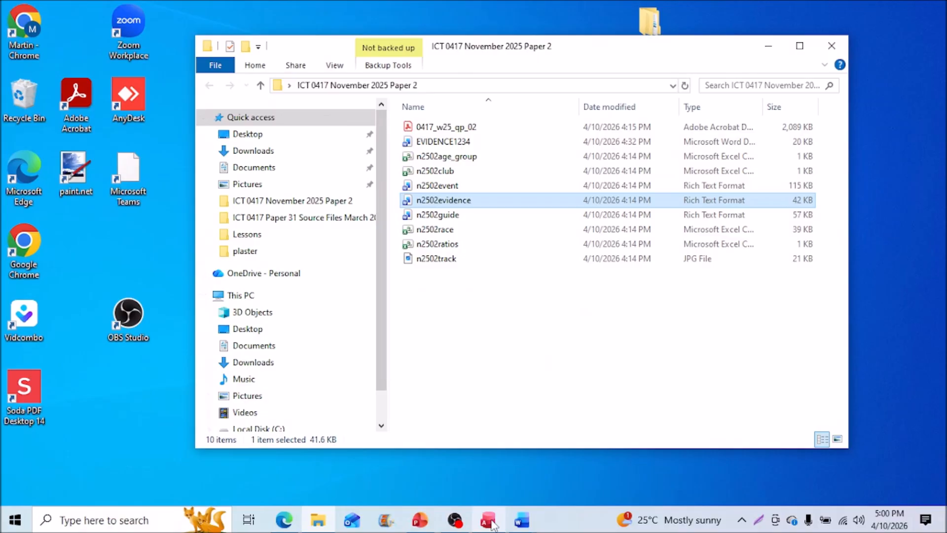
mouse_move(487, 519)
left_click(492, 483)
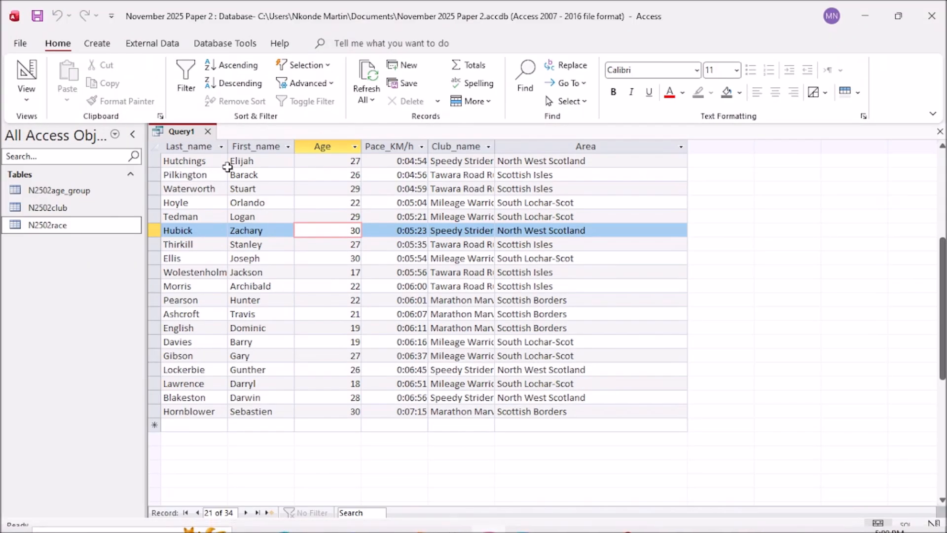
right_click(196, 134)
Step: Return to Design view and set the Area column to sort Ascending
left_click(212, 204)
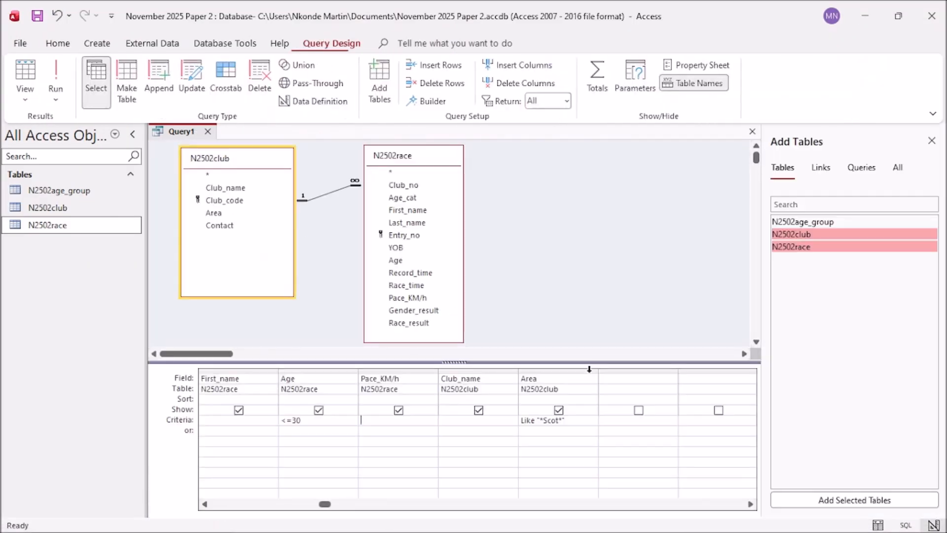
left_click(295, 401)
mouse_move(413, 530)
left_click(284, 520)
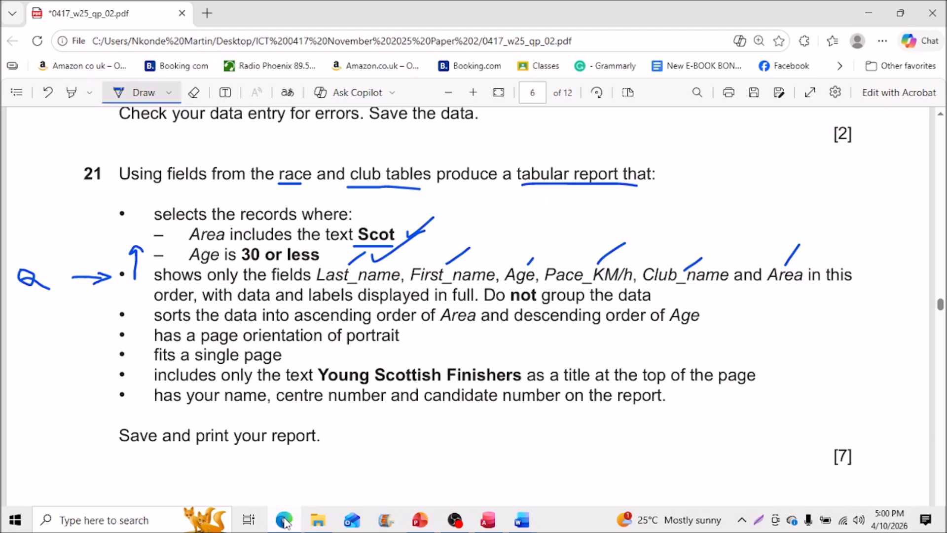
left_click(284, 521)
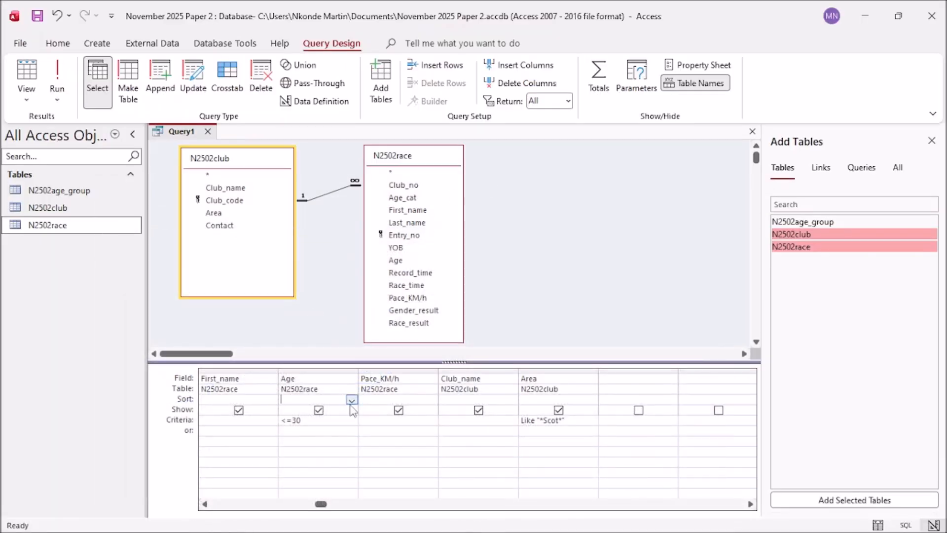
left_click(554, 400)
left_click(592, 400)
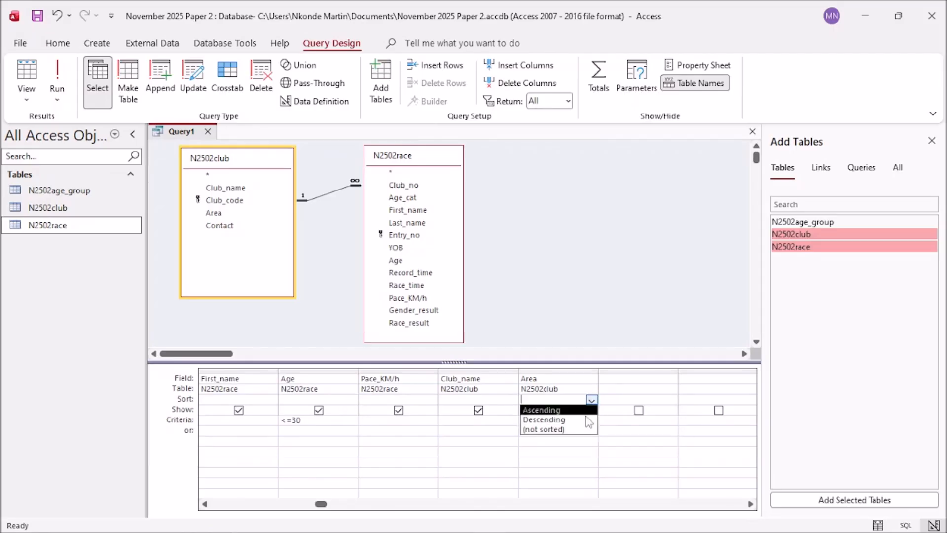
left_click(543, 410)
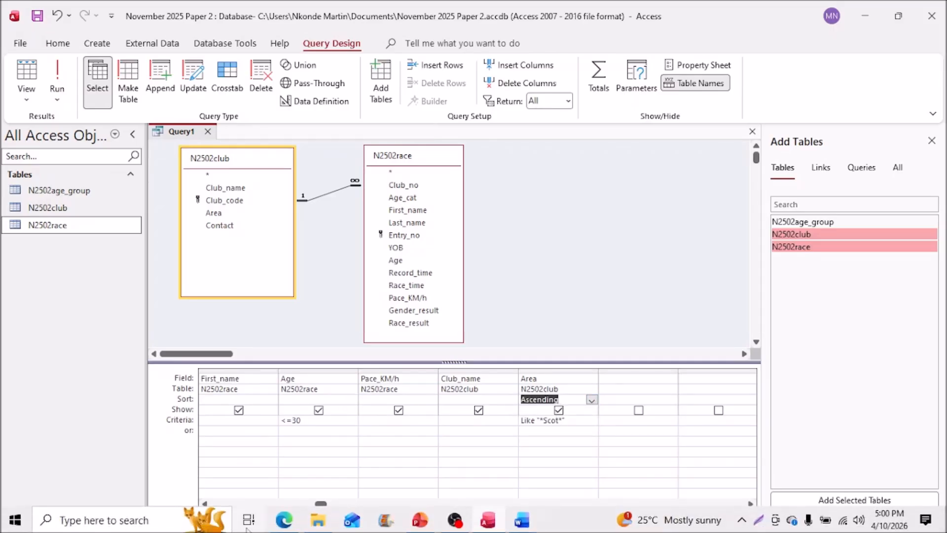
Step: Set the Age column to sort Descending and bring the question paper back up
left_click(284, 520)
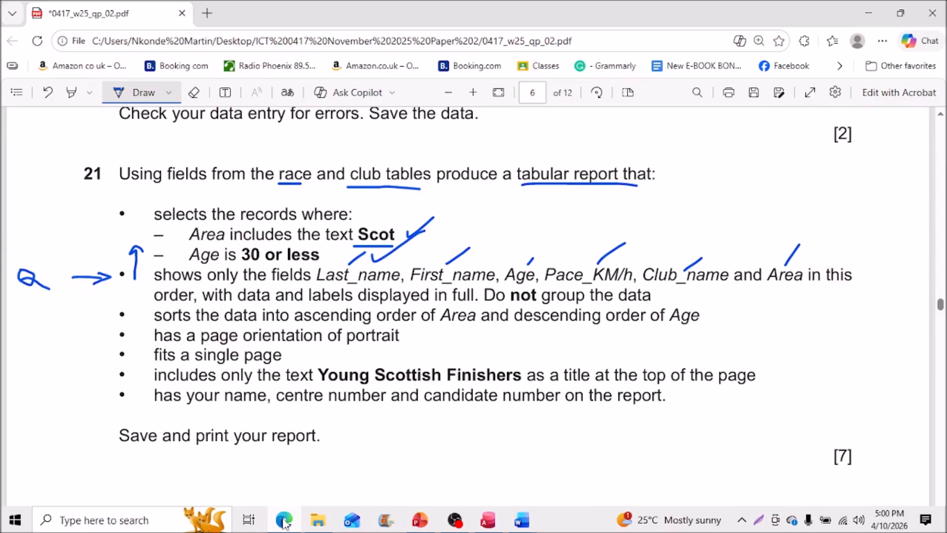
left_click(284, 521)
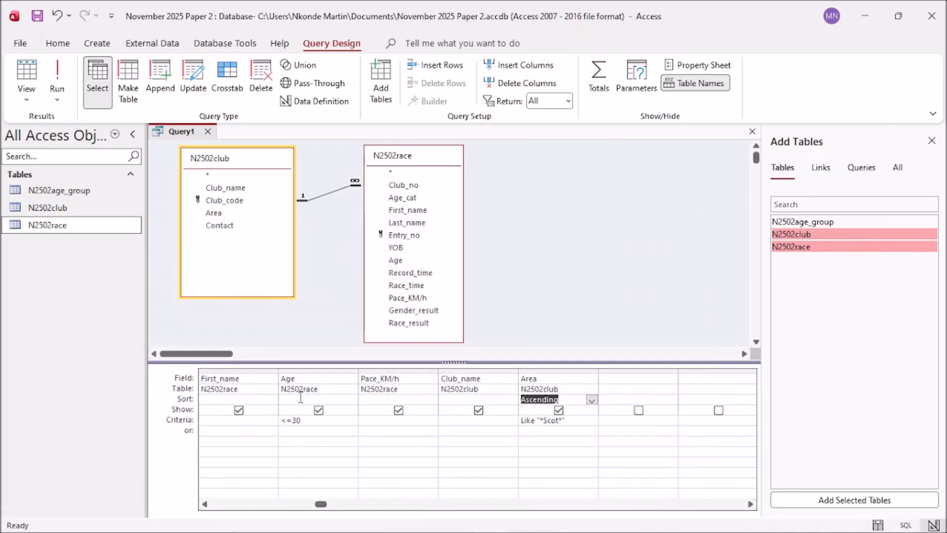
left_click(301, 399)
left_click(352, 399)
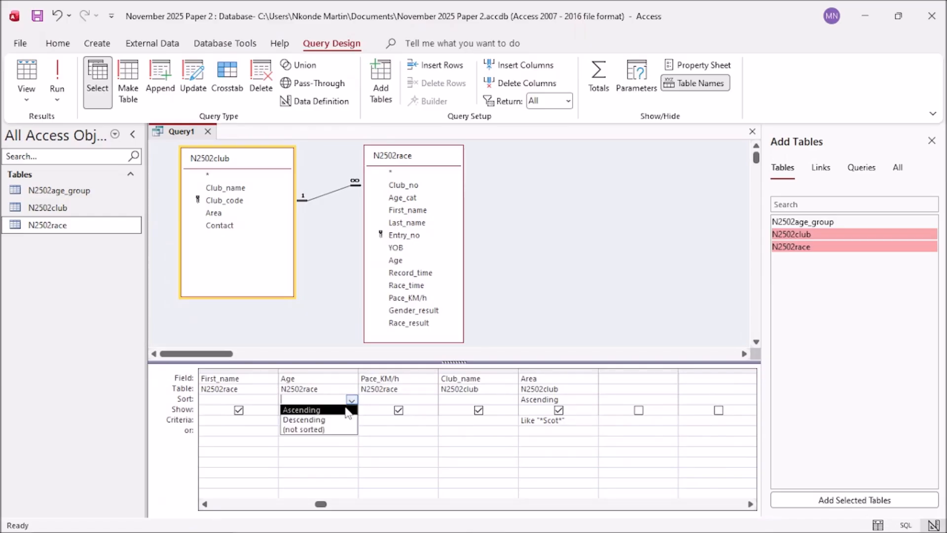
left_click(346, 419)
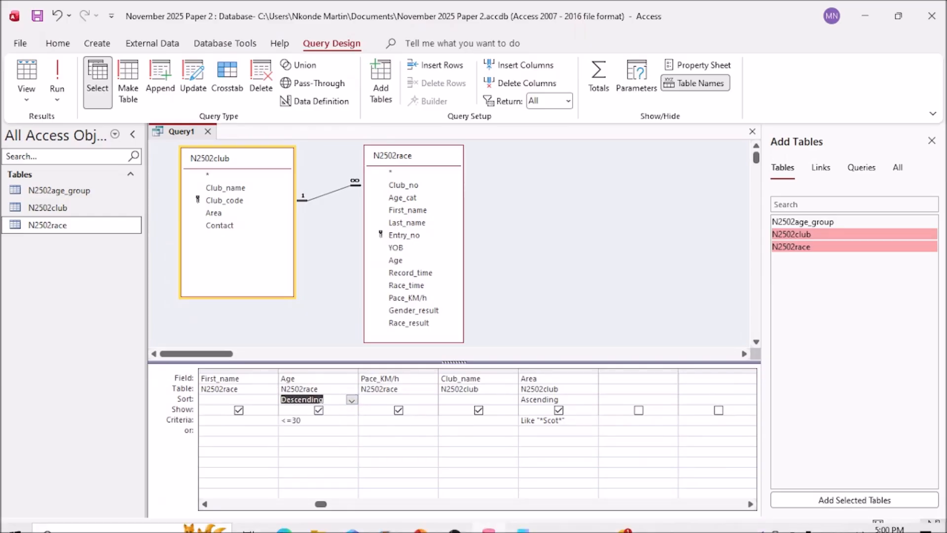
left_click(284, 520)
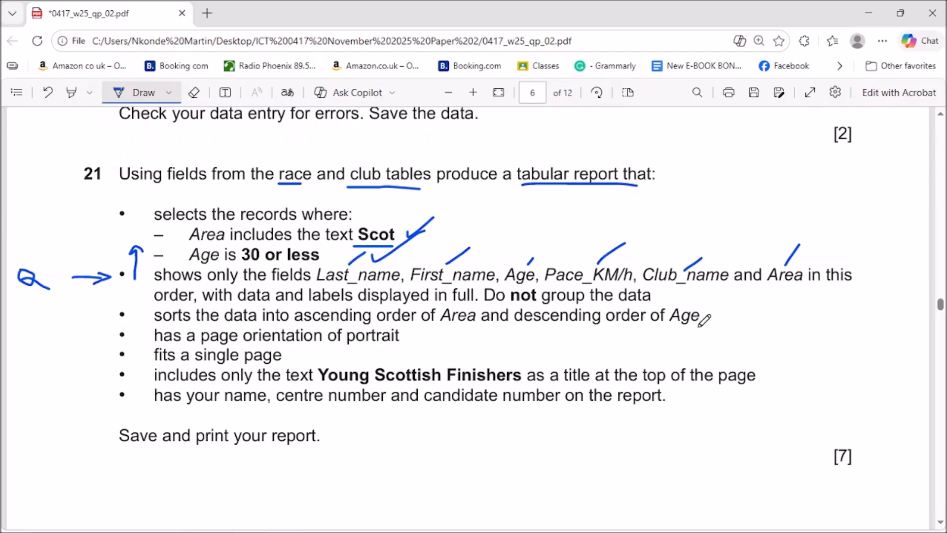
Step: Annotate the PDF: tick sorting and record selection, underline report items and write Report
left_click_drag(712, 299, 739, 298)
left_click_drag(45, 323, 257, 323)
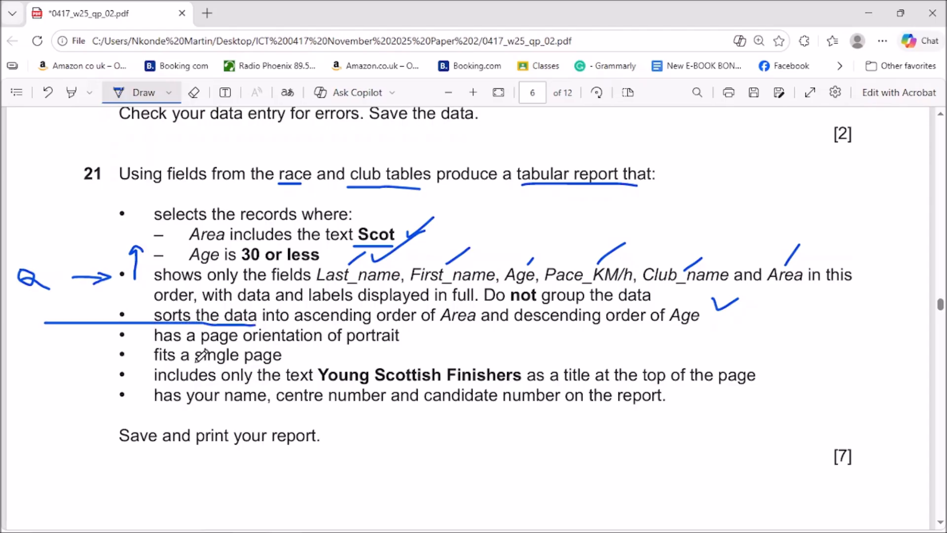
mouse_move(28, 346)
left_mouse_down()
mouse_move(26, 369)
mouse_move(37, 351)
mouse_move(29, 359)
mouse_move(56, 371)
mouse_move(85, 353)
mouse_move(98, 368)
mouse_move(99, 351)
left_mouse_up()
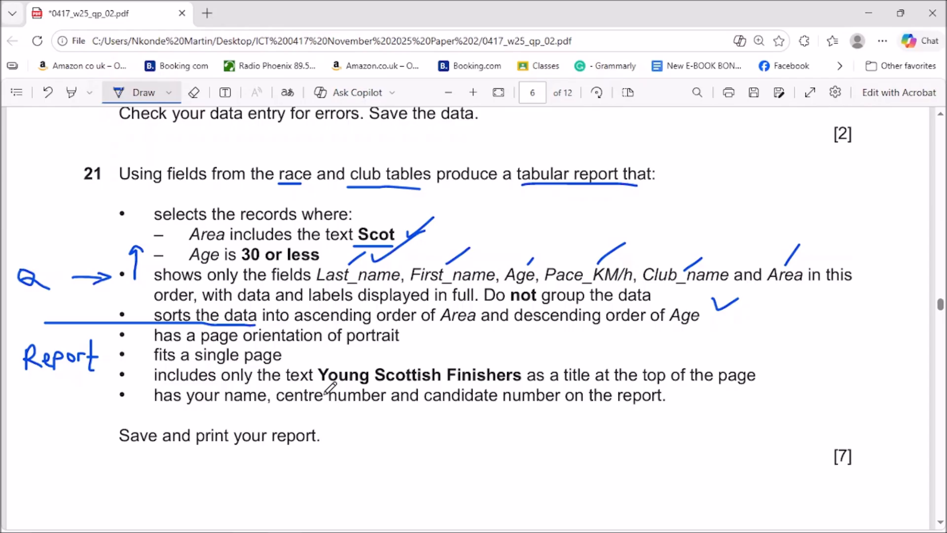
left_click_drag(218, 414, 376, 419)
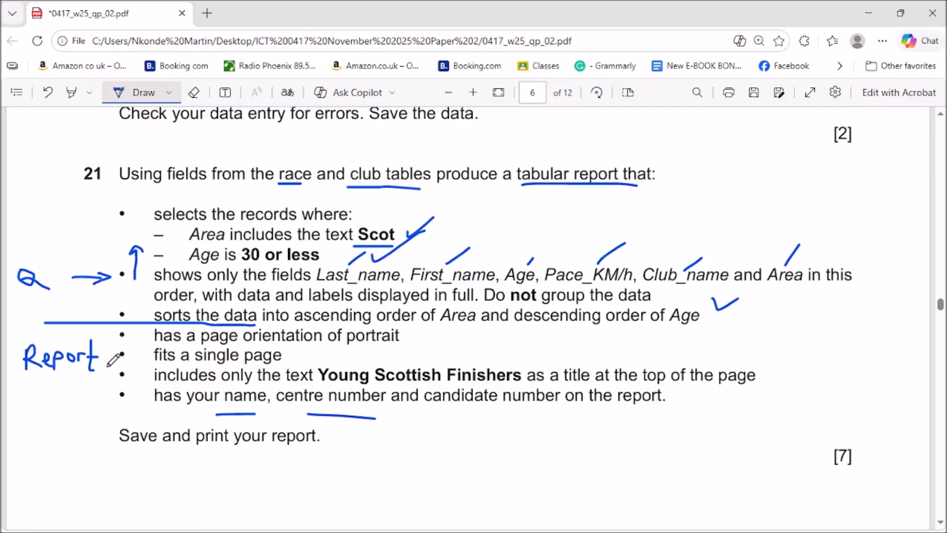
left_click_drag(141, 327, 142, 367)
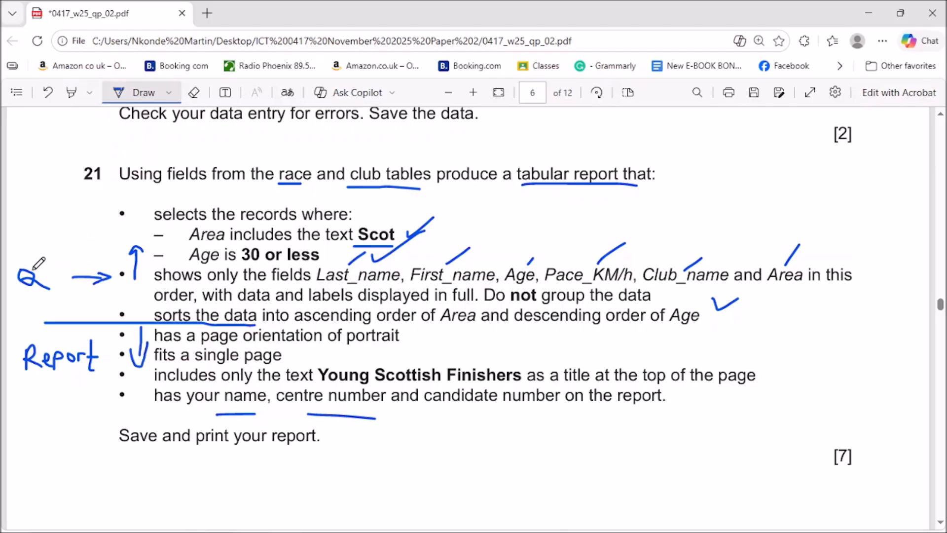
left_click_drag(51, 252, 101, 220)
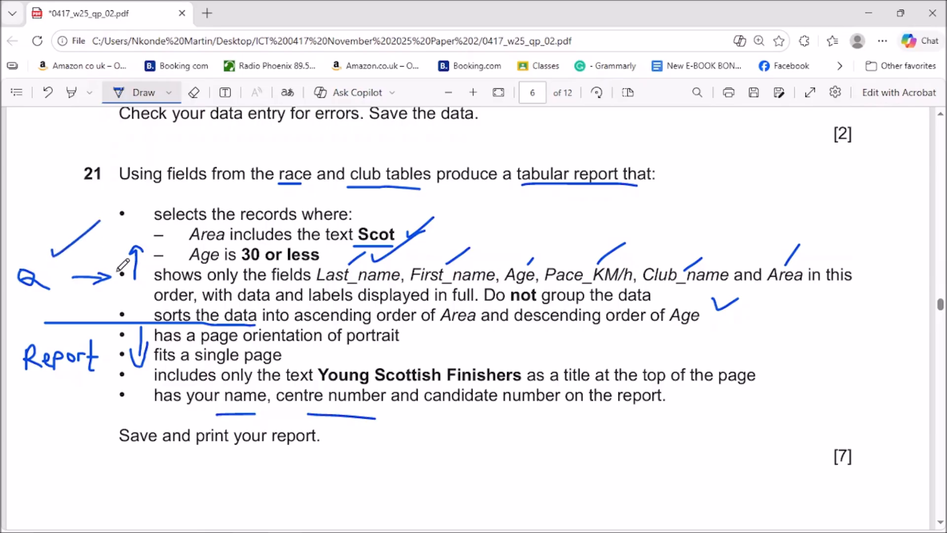
left_click(868, 14)
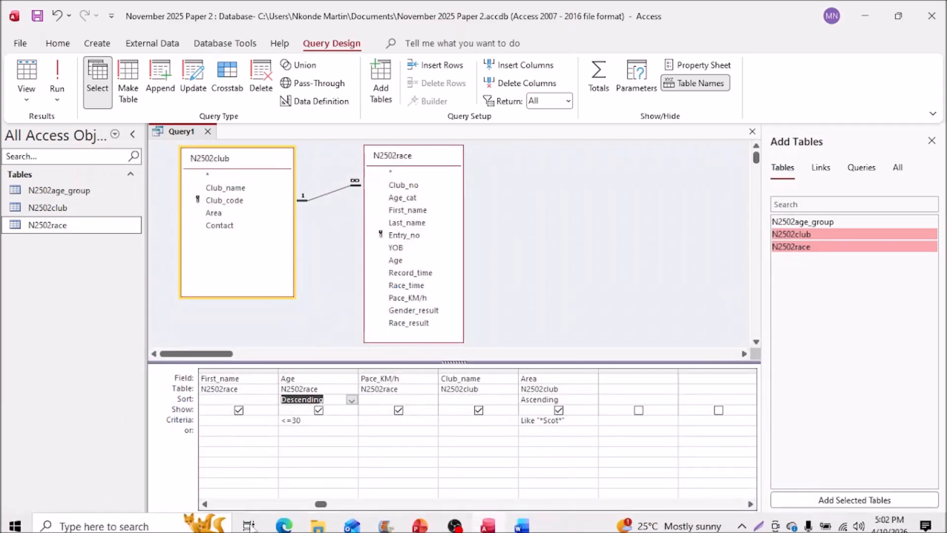
Step: Save Query1 under the name Query Step 21, then close the query design tab
left_click(37, 16)
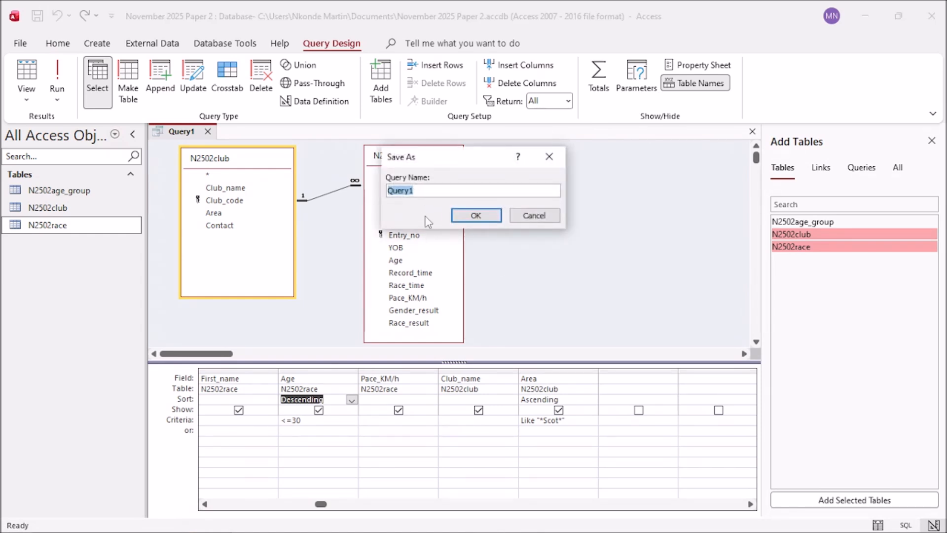
left_click(282, 526)
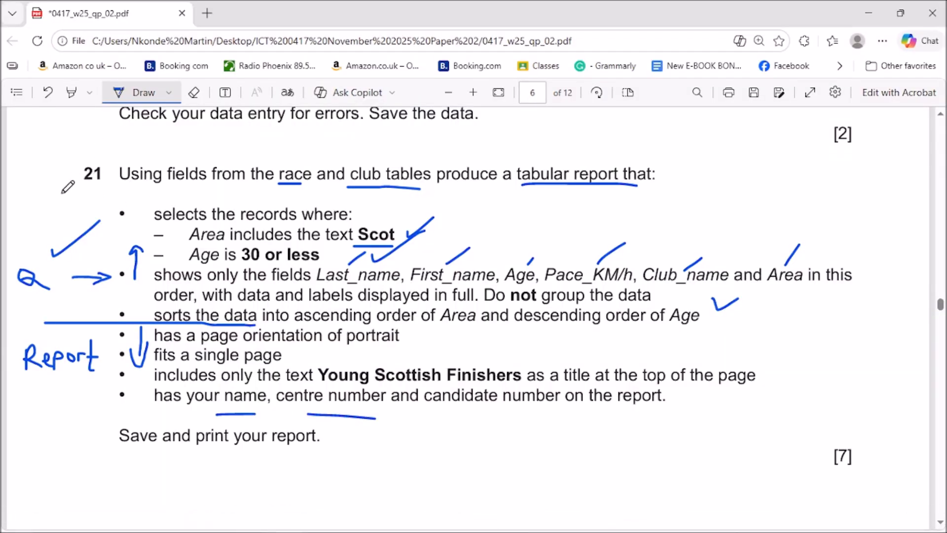
left_click(867, 8)
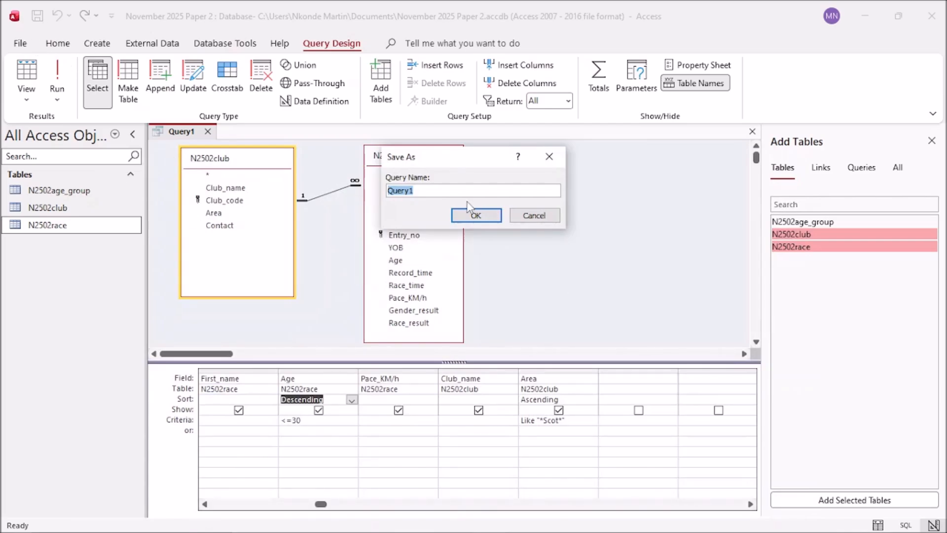
key("Right")
key("BackSpace")
type("S")
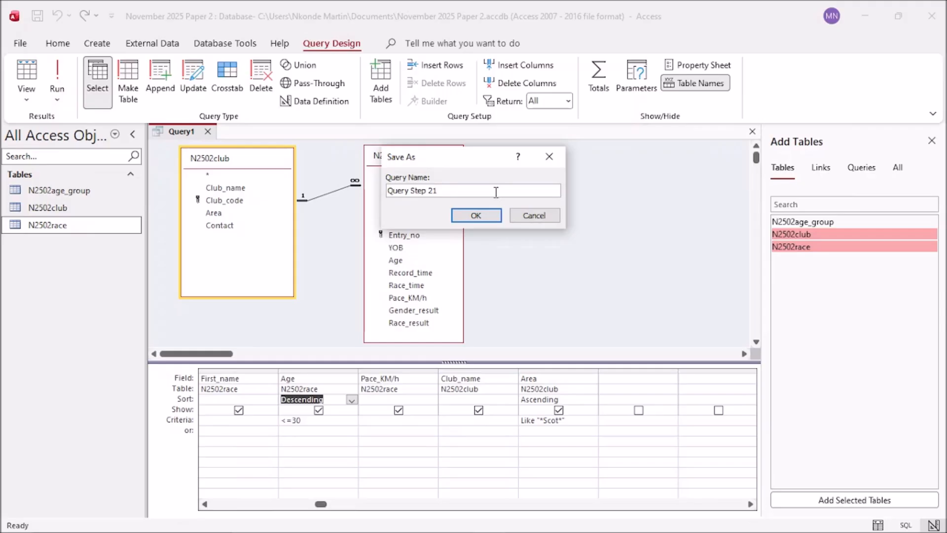
left_click(474, 216)
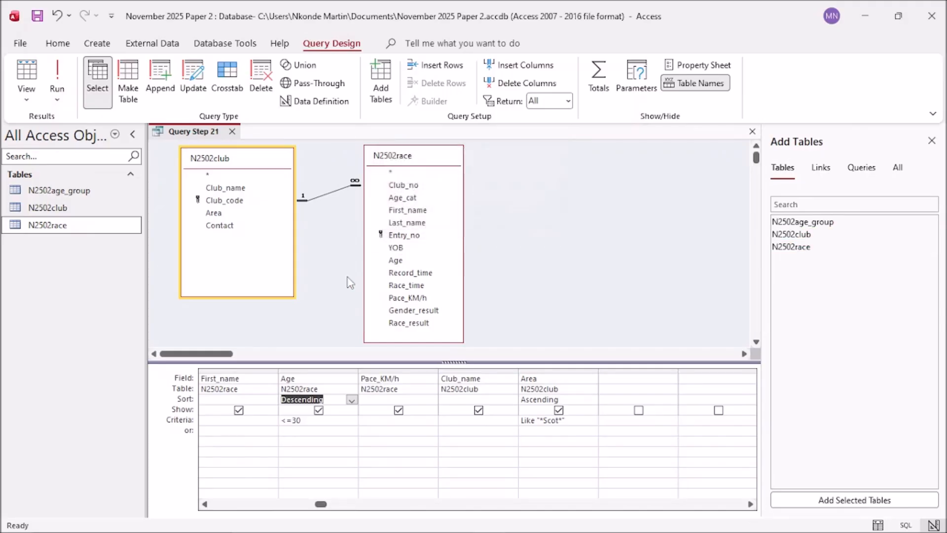
left_click(232, 132)
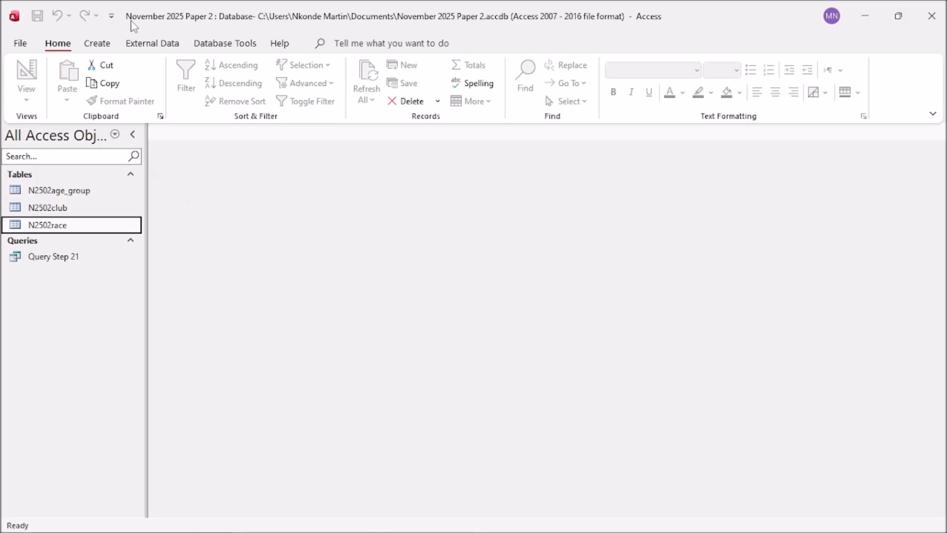
Step: Start the Report Wizard on Query: Query Step 21 and move all six fields to Selected Fields
left_click(97, 43)
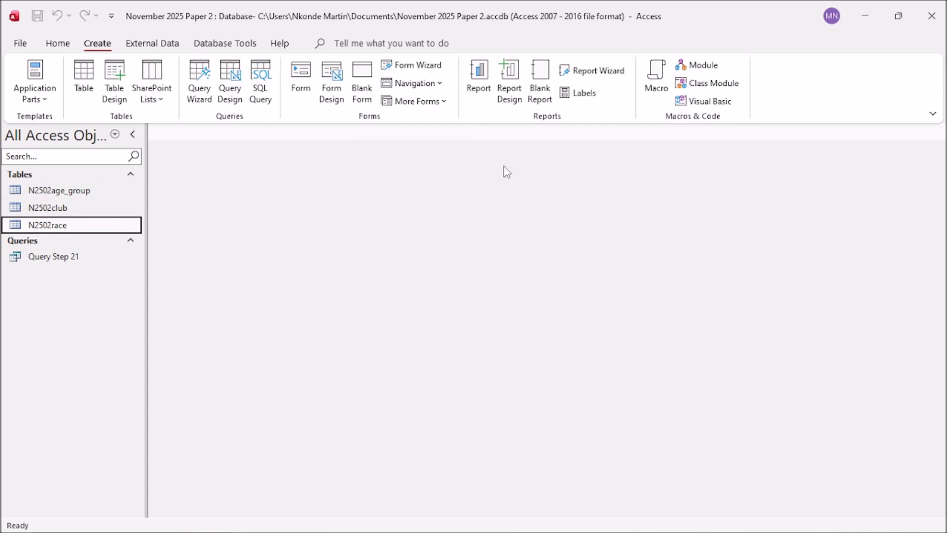
left_click(601, 70)
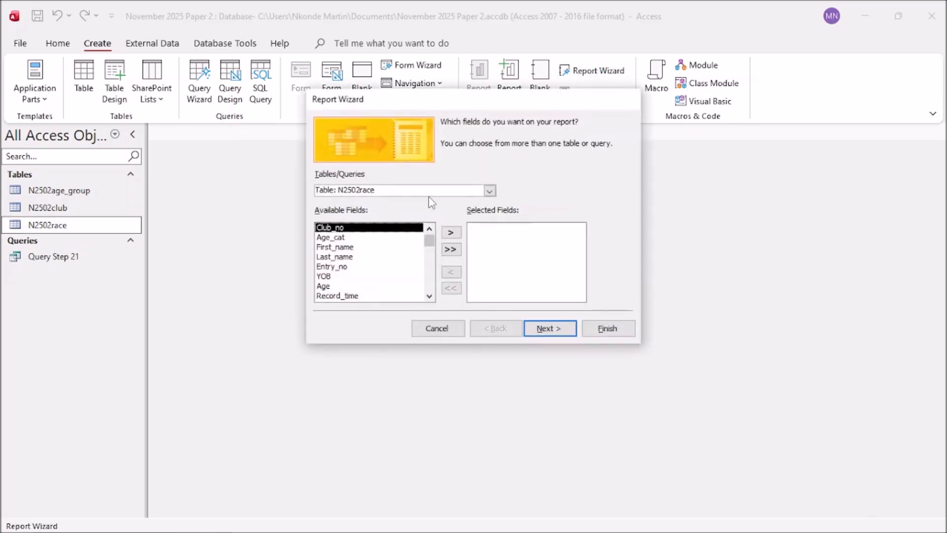
left_click(490, 190)
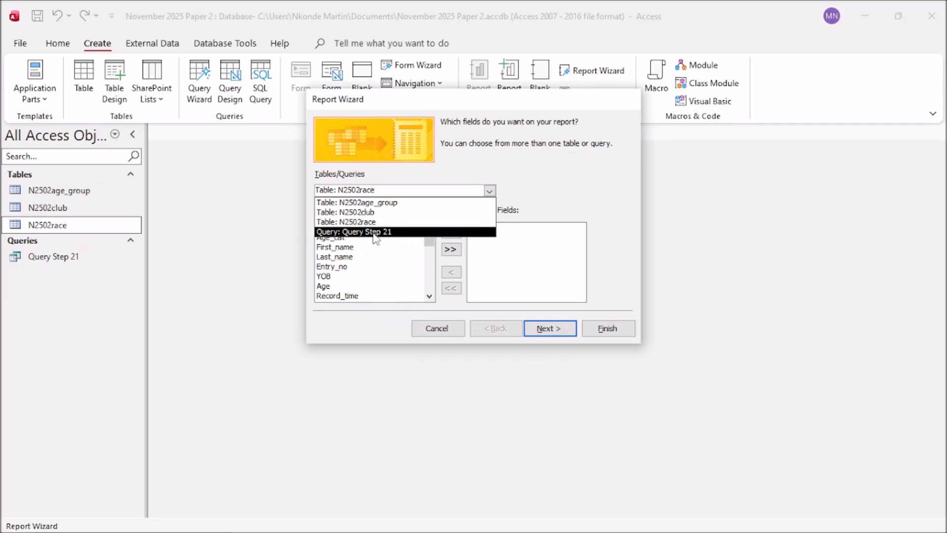
left_click(382, 232)
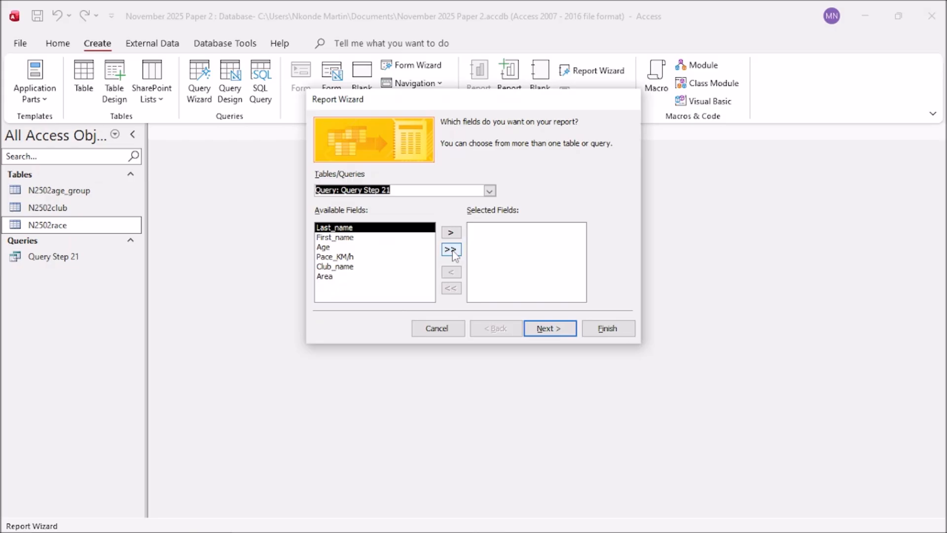
left_click(451, 250)
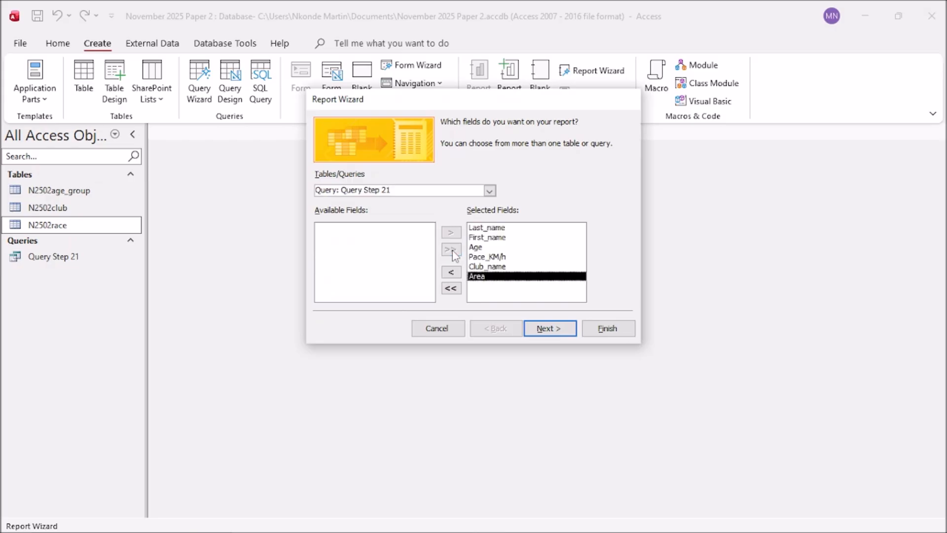
left_click(547, 329)
Step: Skip grouping and sort order, and keep the Tabular layout in Portrait orientation
left_click(549, 329)
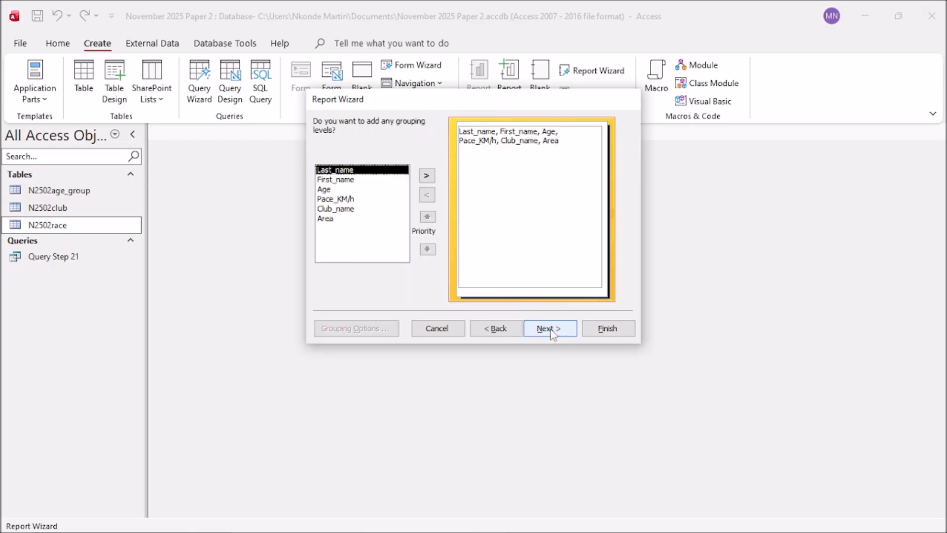
left_click(549, 329)
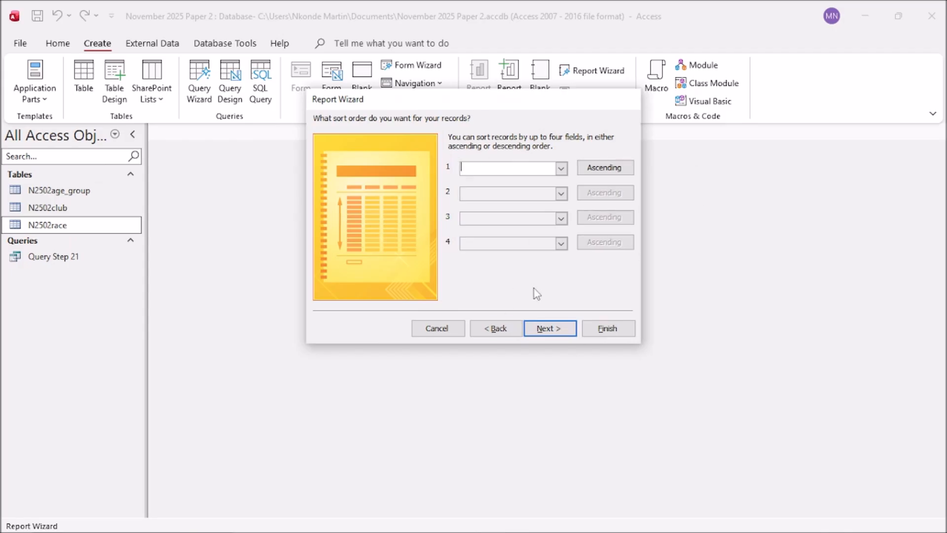
left_click(549, 329)
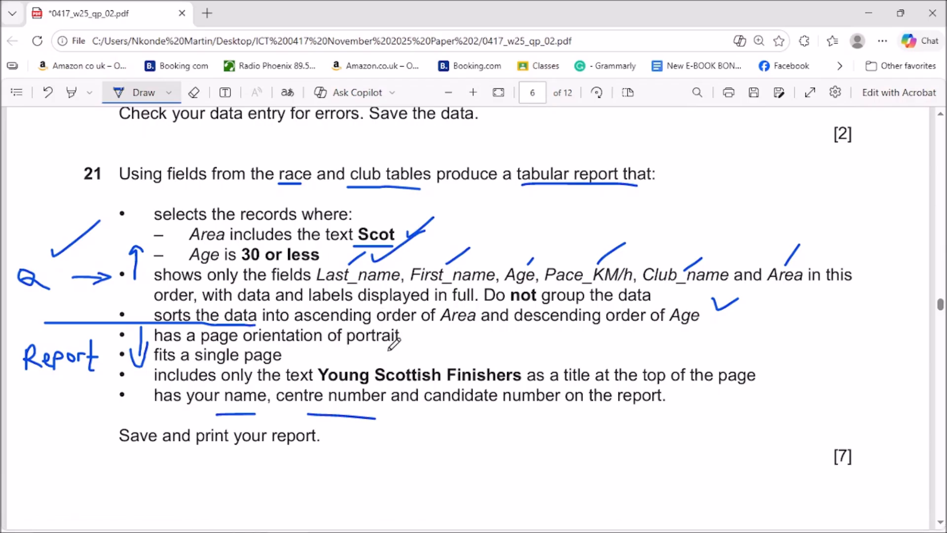
left_click_drag(404, 337, 425, 331)
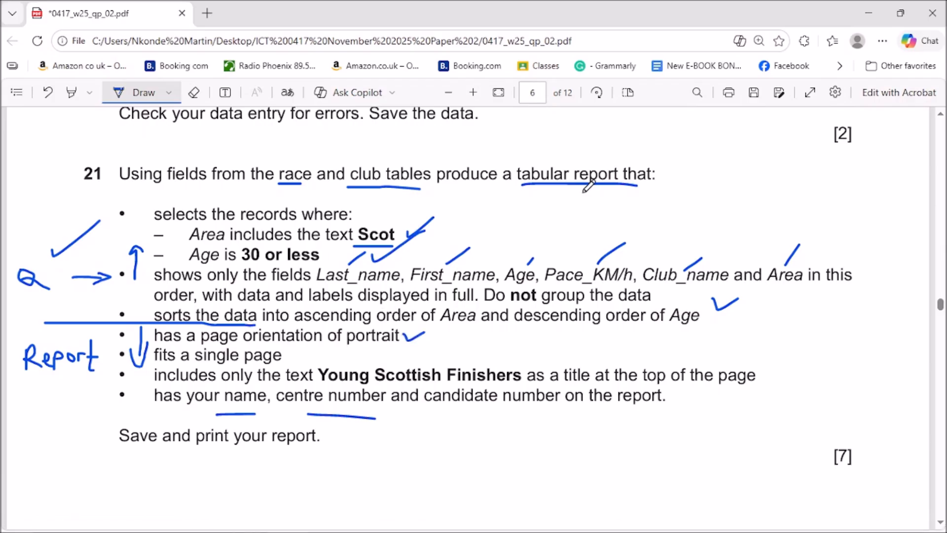
left_click(871, 13)
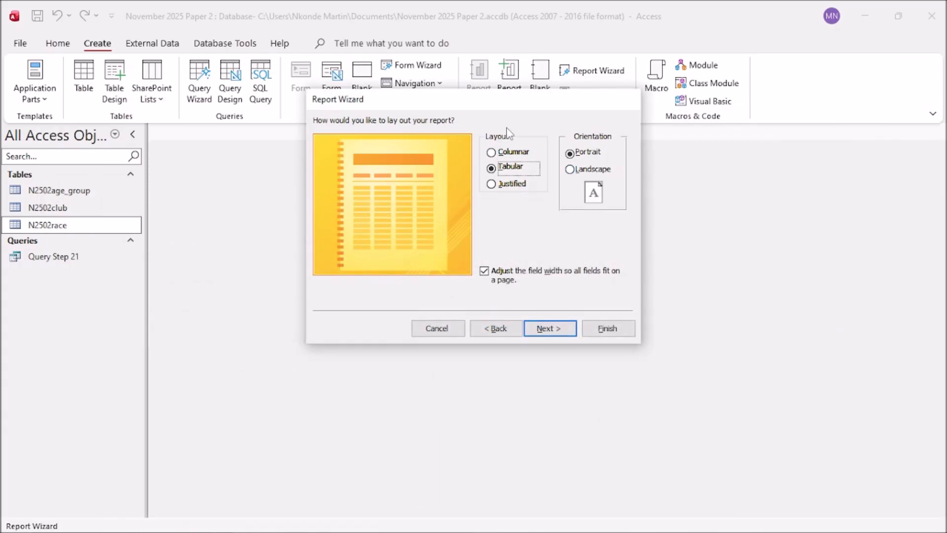
mouse_move(406, 528)
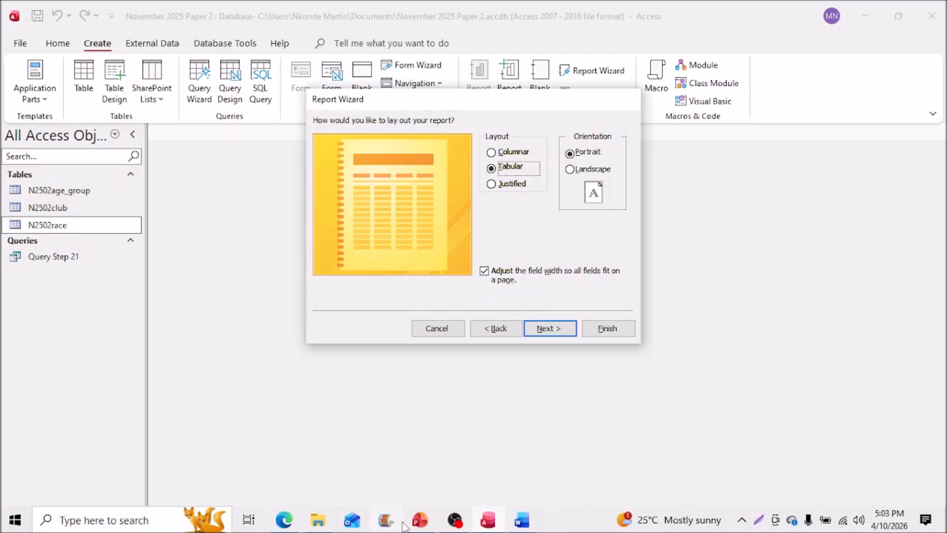
left_click(289, 525)
left_click_drag(525, 191, 581, 192)
left_click(867, 6)
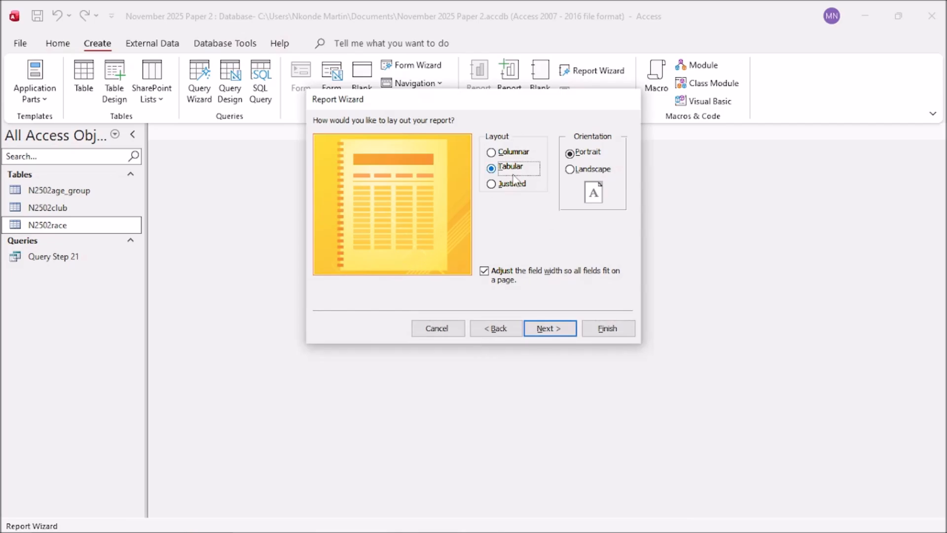
left_click(549, 329)
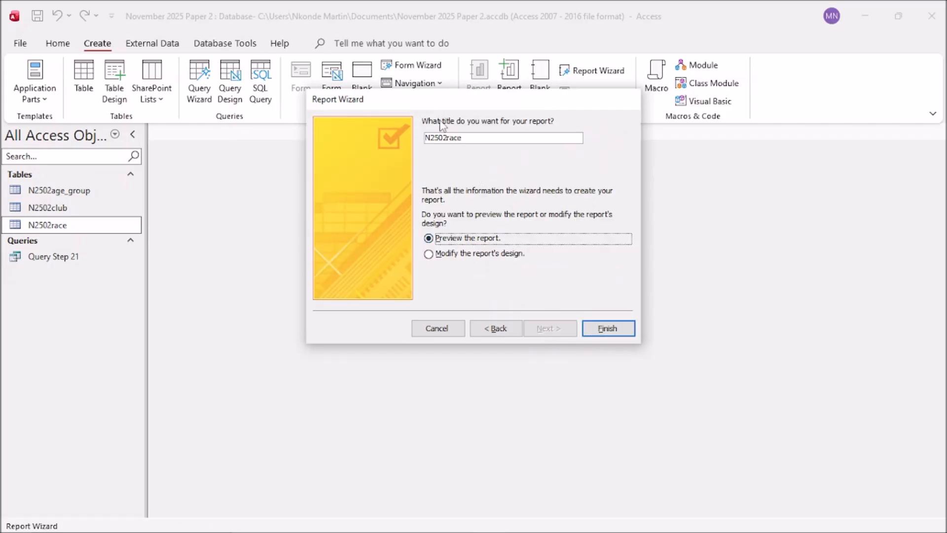
Step: Replace the default report title with Young Scottish Finishers and finish into Print Preview
left_click(471, 139)
key("BackSpace")
key("BackSpace")
key("BackSpace")
key("BackSpace")
key("BackSpace")
key("BackSpace")
key("BackSpace")
key("BackSpace")
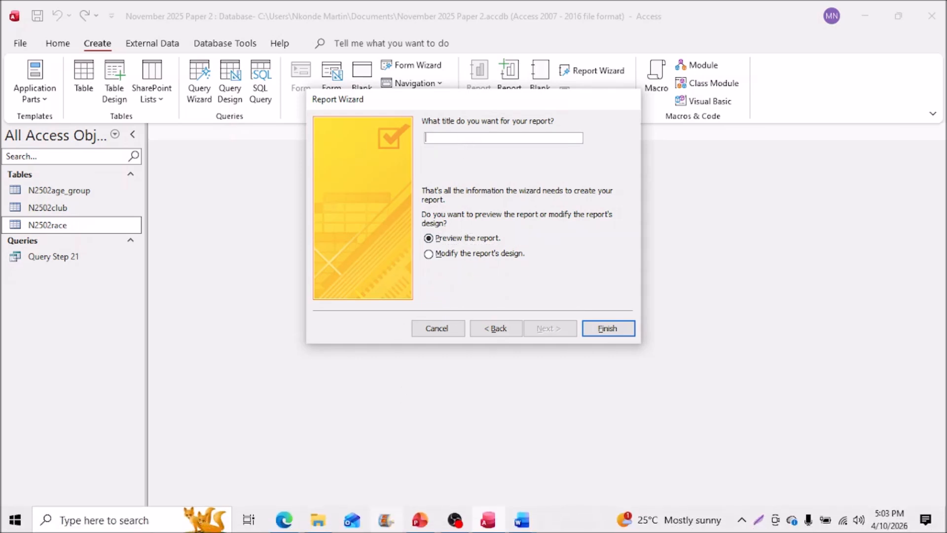
left_click(291, 524)
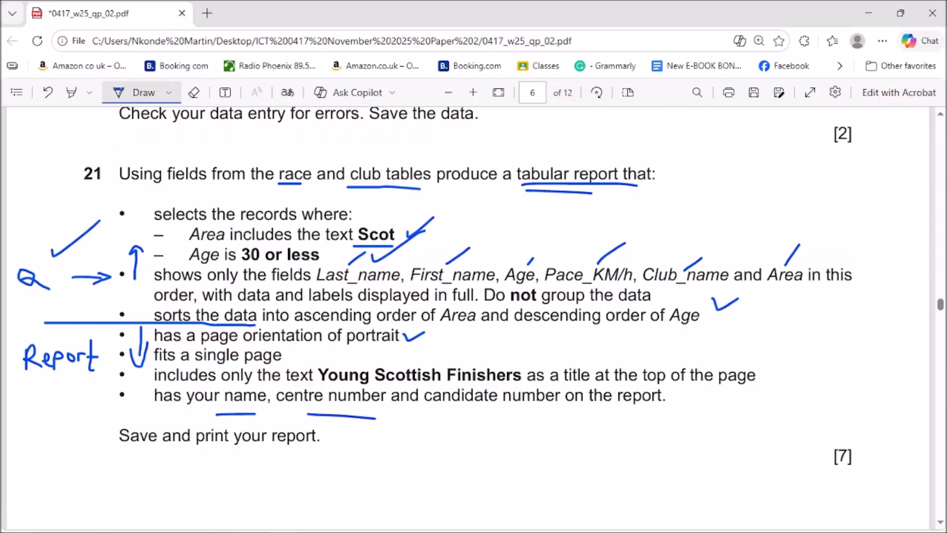
left_click(870, 10)
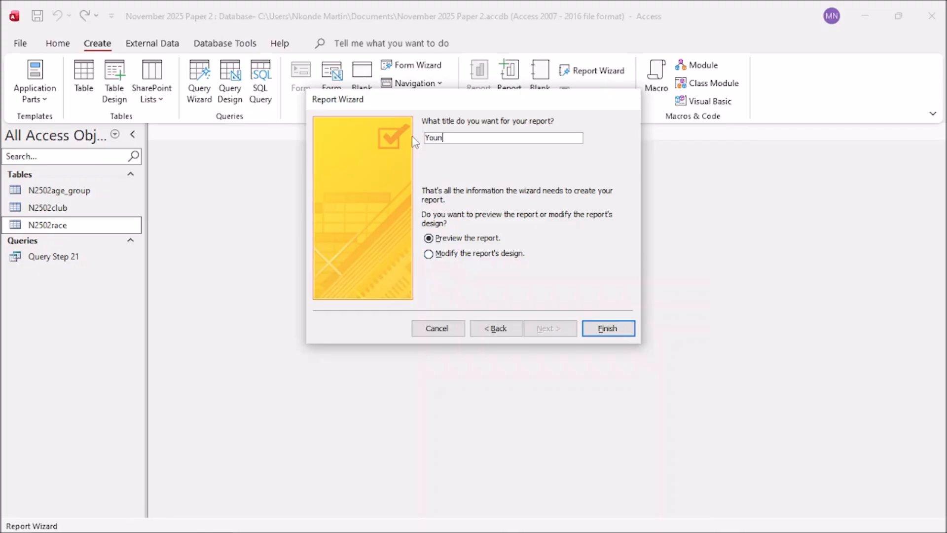
type("ct")
type("ot")
type("ti")
type("sh F")
type("inis")
type("hers")
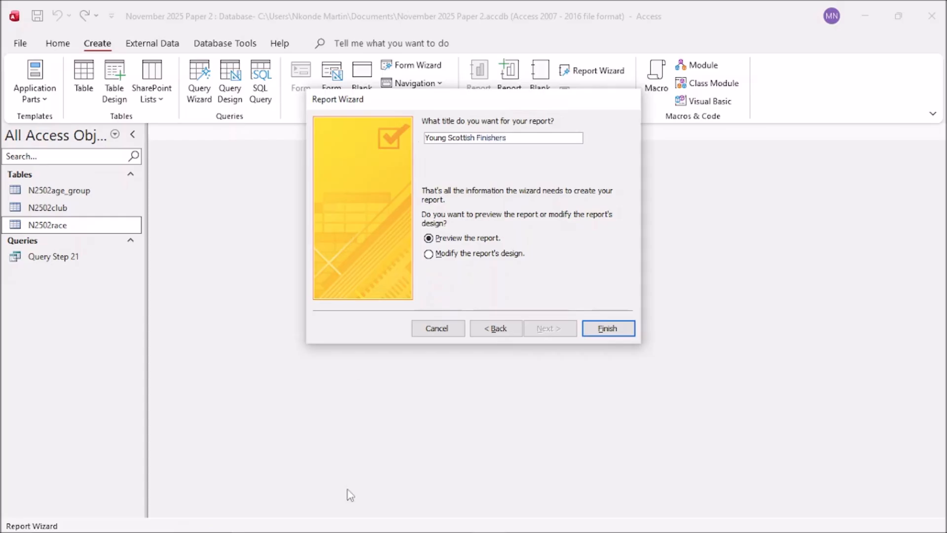
mouse_move(429, 526)
left_click(286, 522)
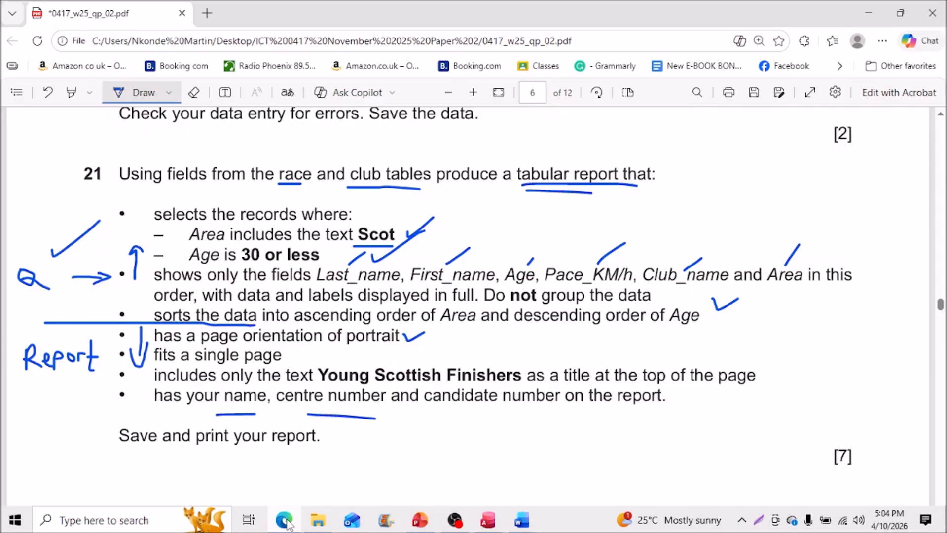
left_click(286, 522)
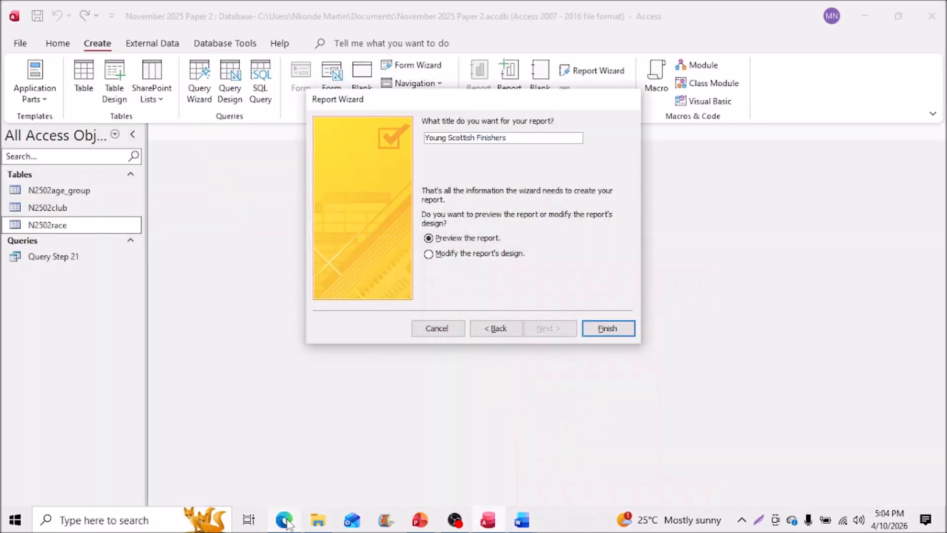
left_click(613, 328)
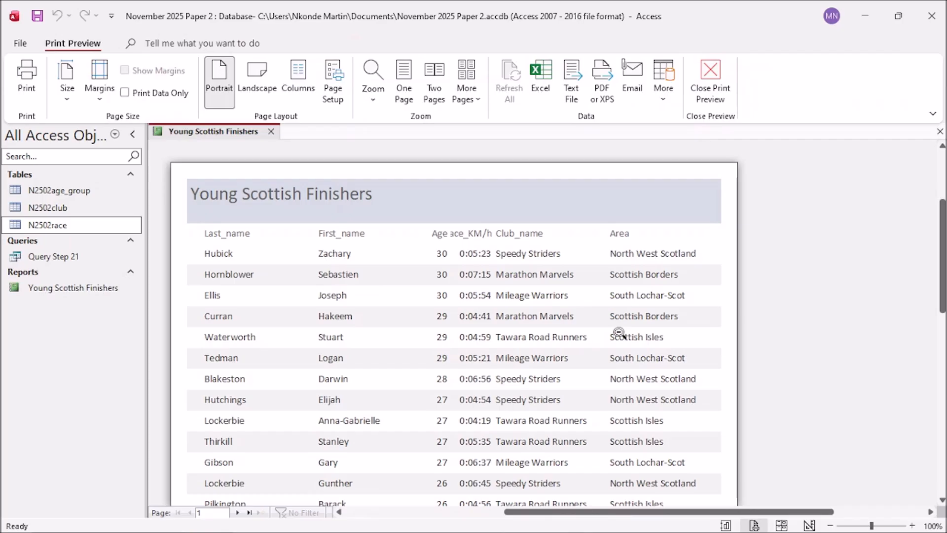
scroll(583, 327, "down", 3)
scroll(584, 329, "up", 1)
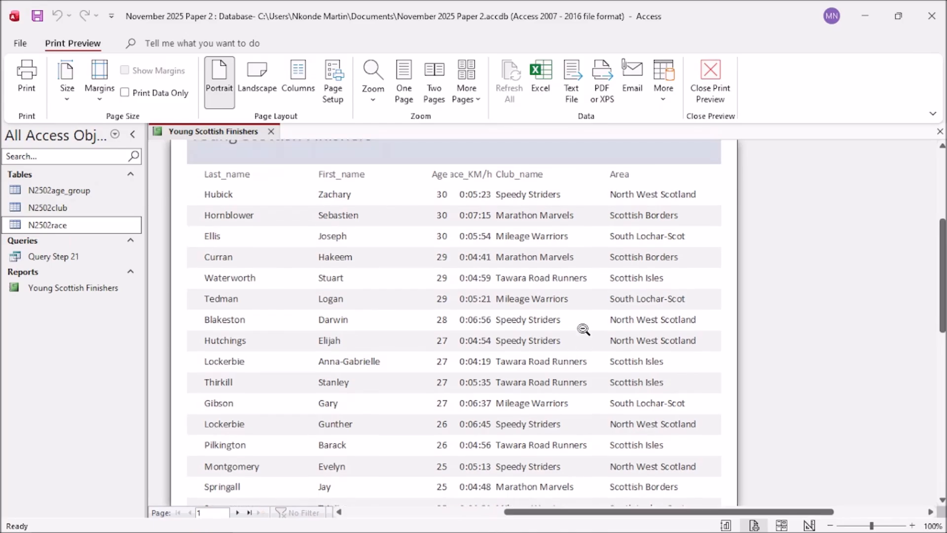
scroll(583, 330, "down", 1)
scroll(584, 330, "down", 3)
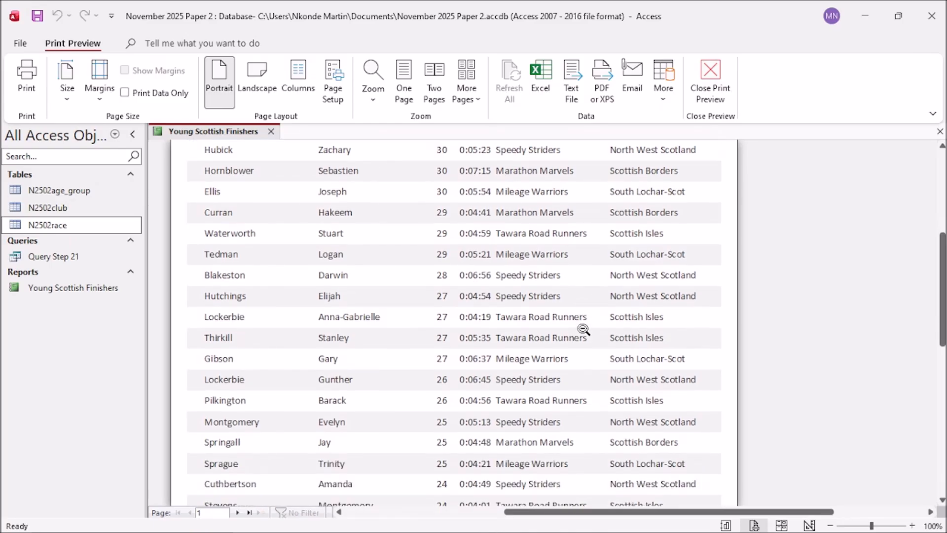
scroll(584, 329, "up", 1)
scroll(584, 330, "down", 2)
scroll(584, 329, "down", 9)
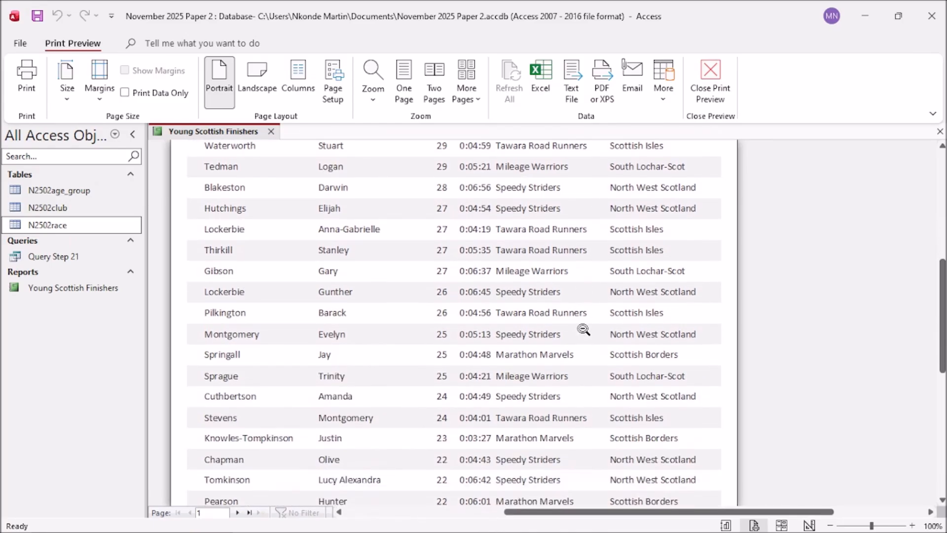
scroll(584, 330, "down", 2)
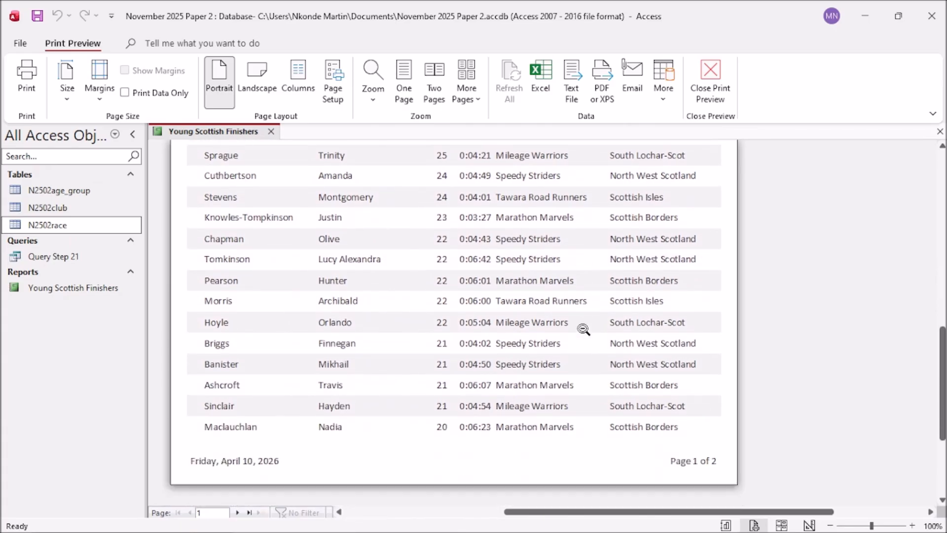
scroll(584, 330, "up", 3)
scroll(584, 329, "down", 7)
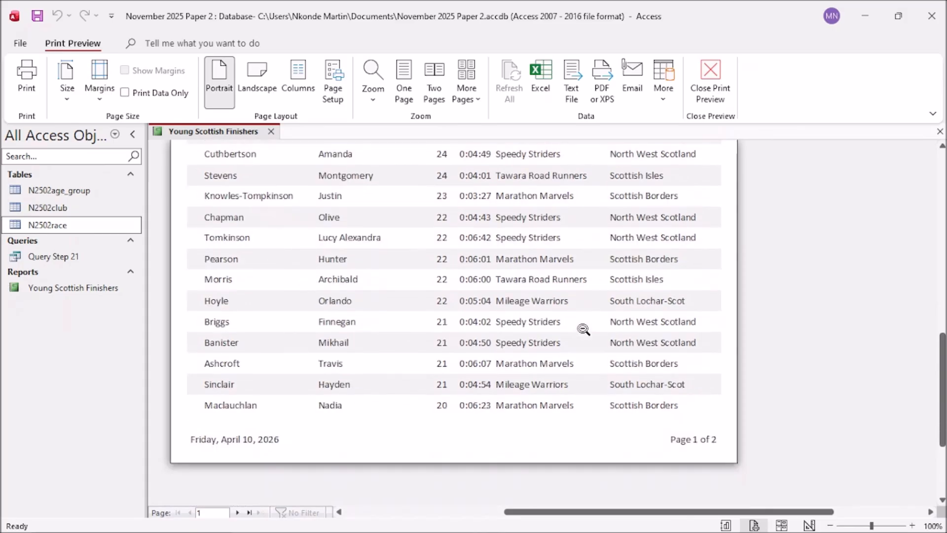
scroll(583, 330, "up", 13)
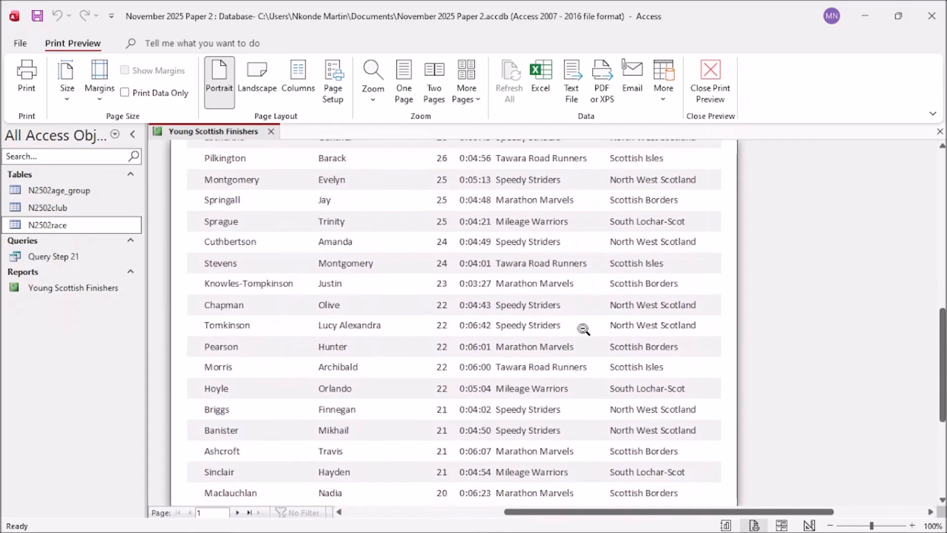
scroll(583, 329, "up", 7)
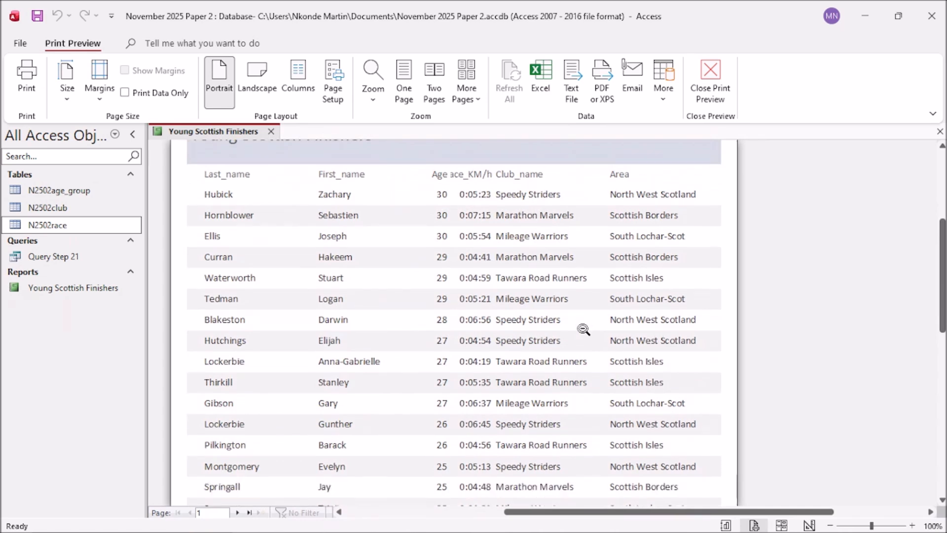
scroll(584, 329, "down", 3)
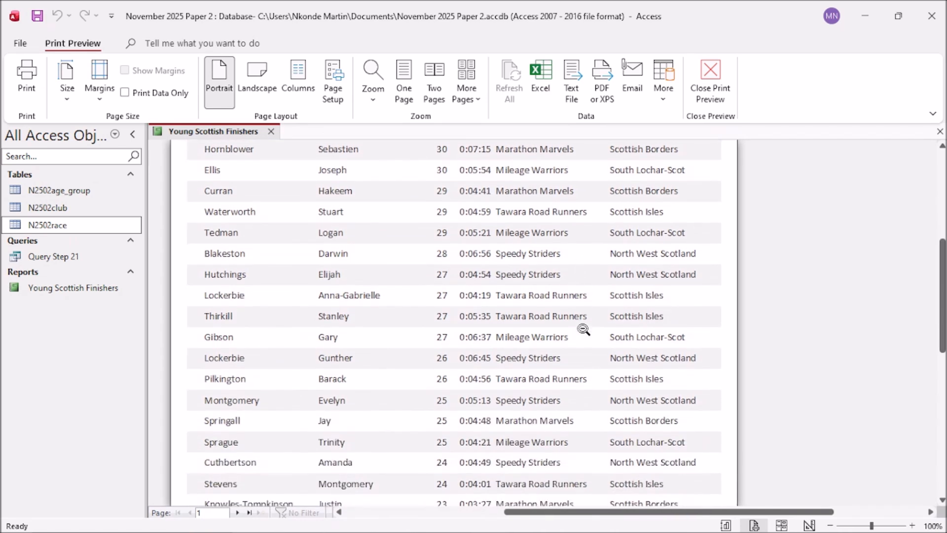
left_click(238, 513)
scroll(475, 400, "up", 3)
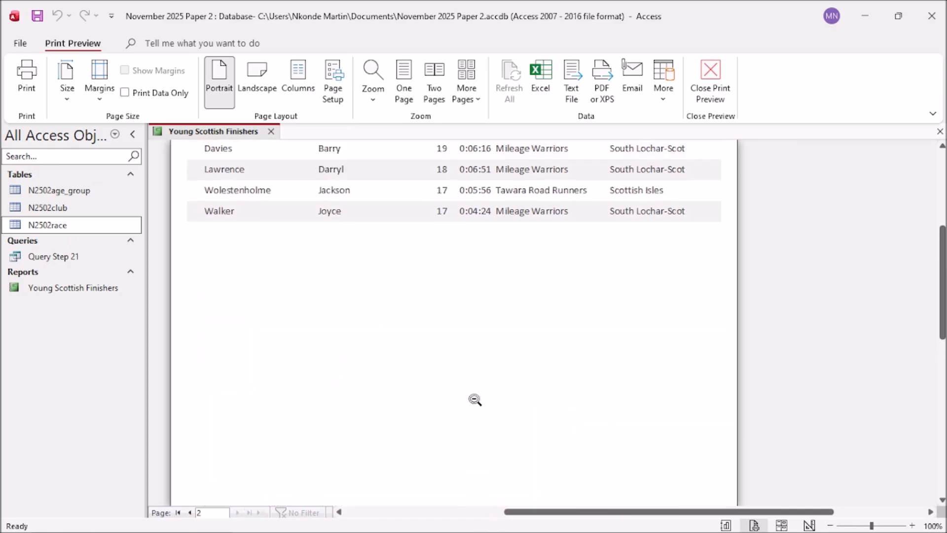
scroll(475, 399, "up", 2)
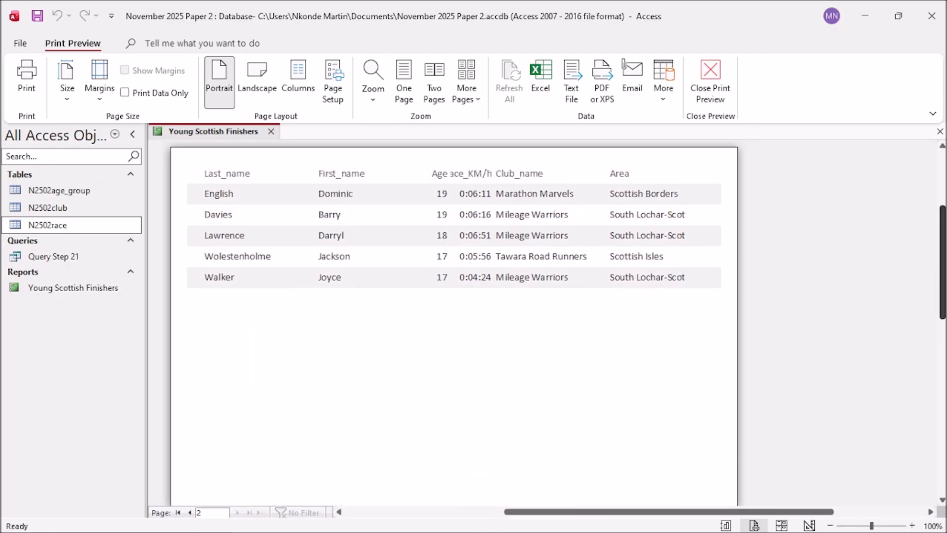
left_click_drag(944, 278, 943, 267)
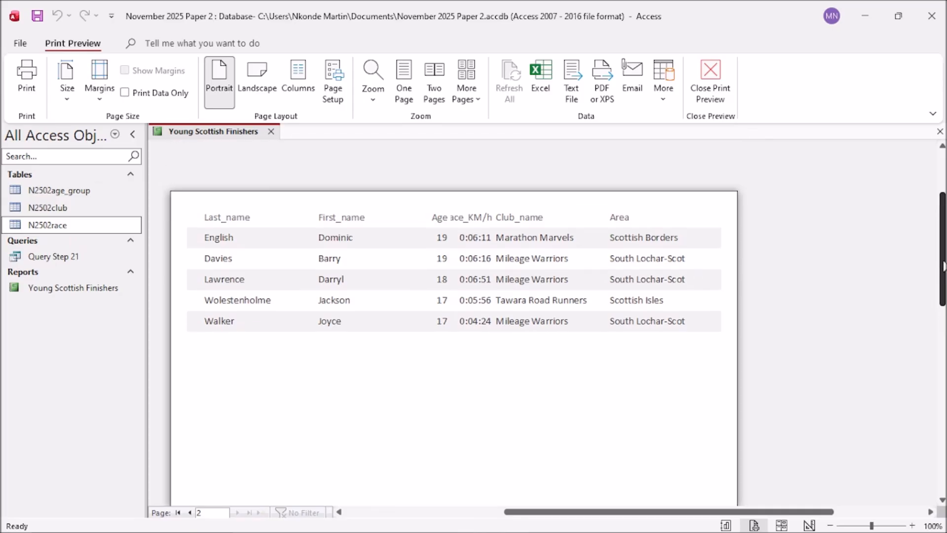
mouse_move(943, 267)
left_mouse_down()
mouse_move(943, 233)
mouse_move(943, 257)
left_mouse_up()
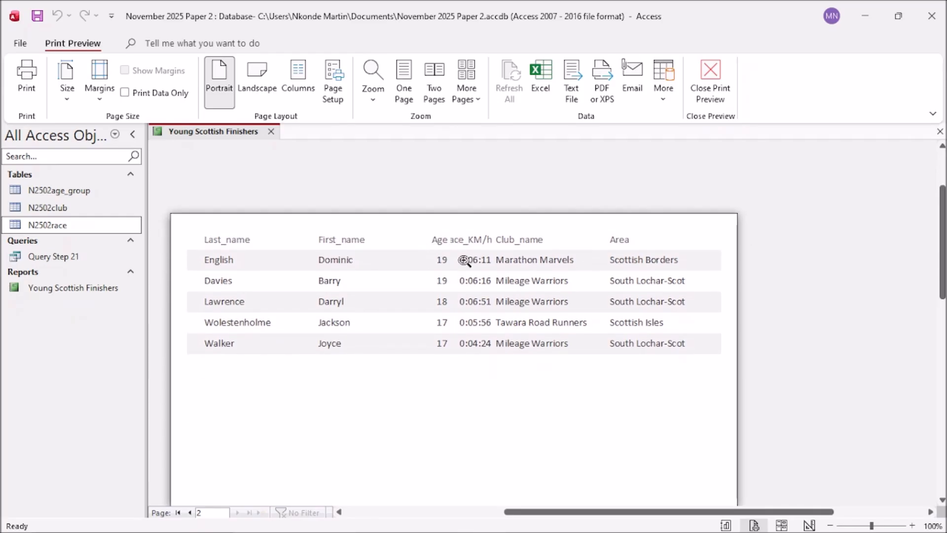
scroll(299, 421, "down", 1)
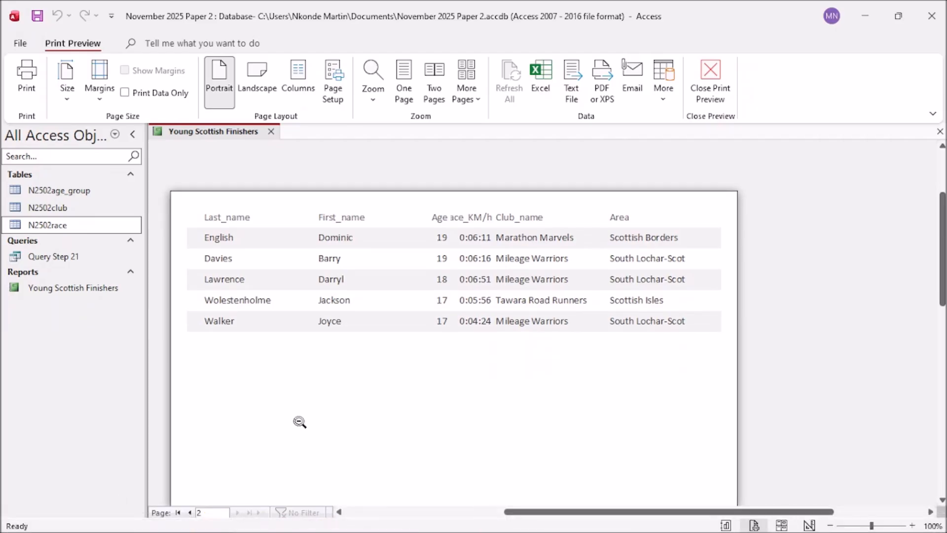
left_click_drag(937, 292, 787, 476)
left_click(189, 512)
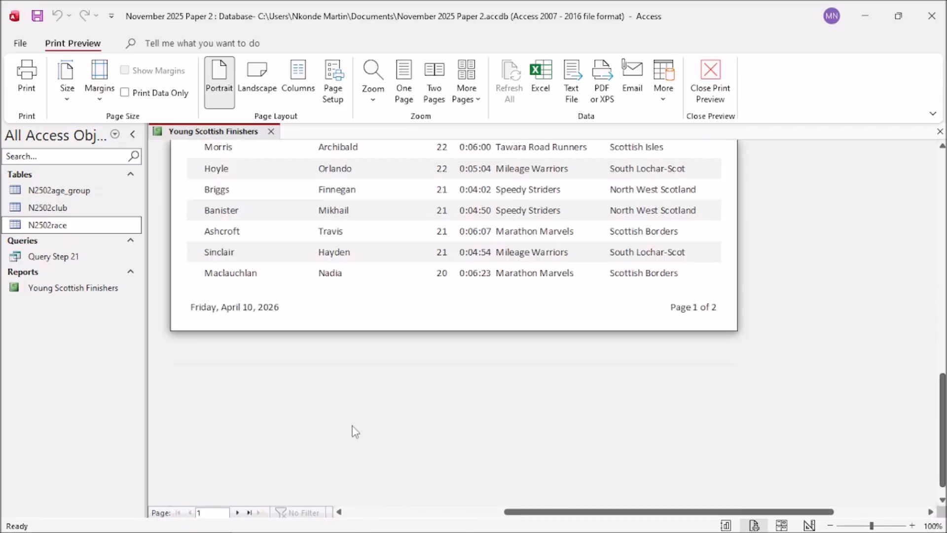
scroll(353, 431, "up", 5)
left_click_drag(943, 389, 924, 243)
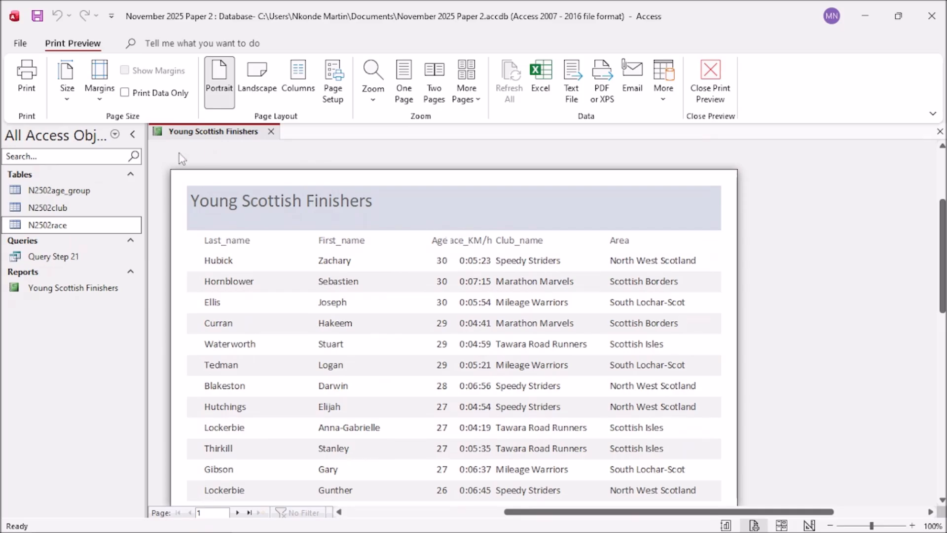
right_click(204, 141)
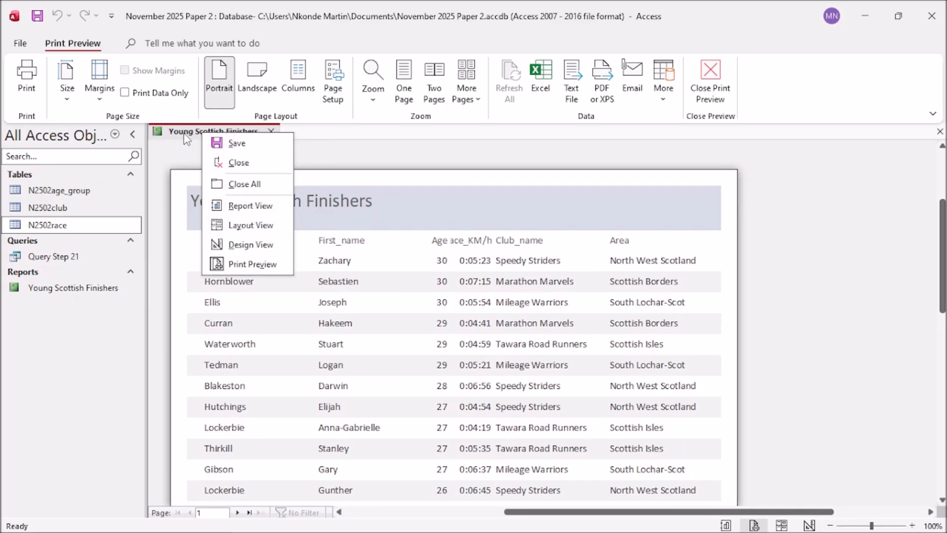
Step: Switch the Young Scottish Finishers report to Layout view and drag the Last_name column slightly narrower
left_click(250, 225)
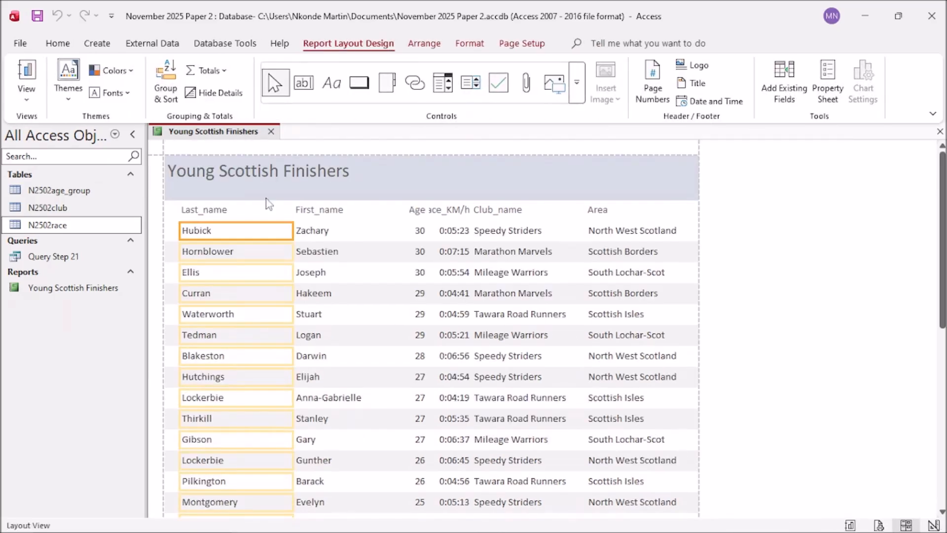
left_click(222, 212)
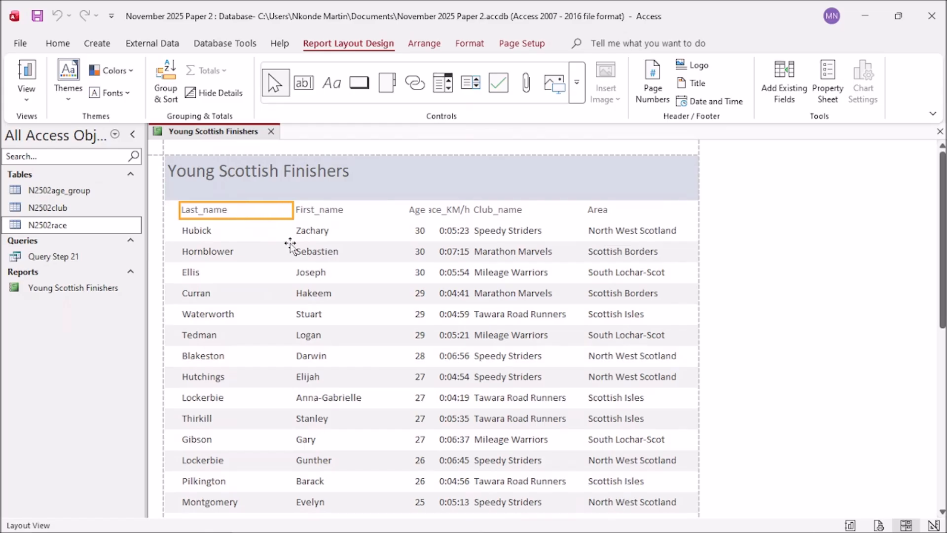
left_click(217, 230, "shift")
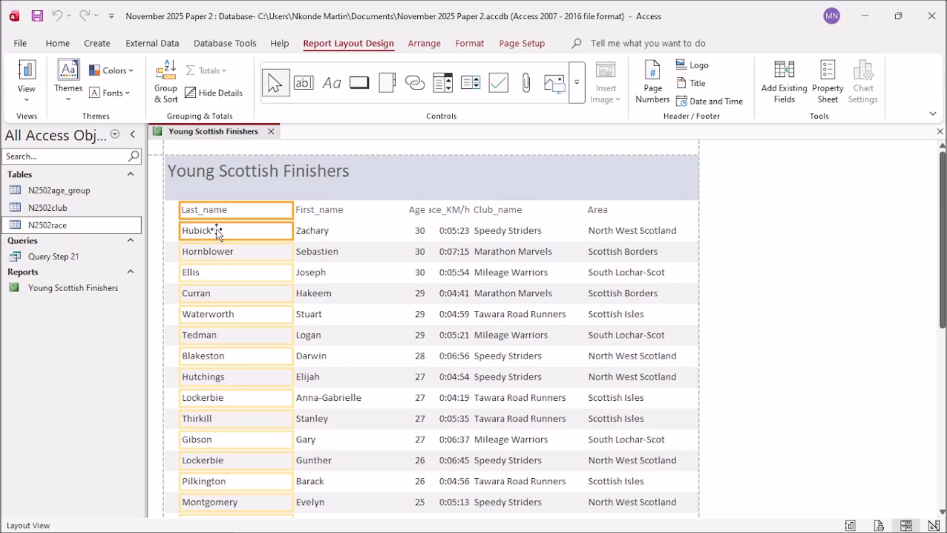
scroll(355, 294, "down", 3)
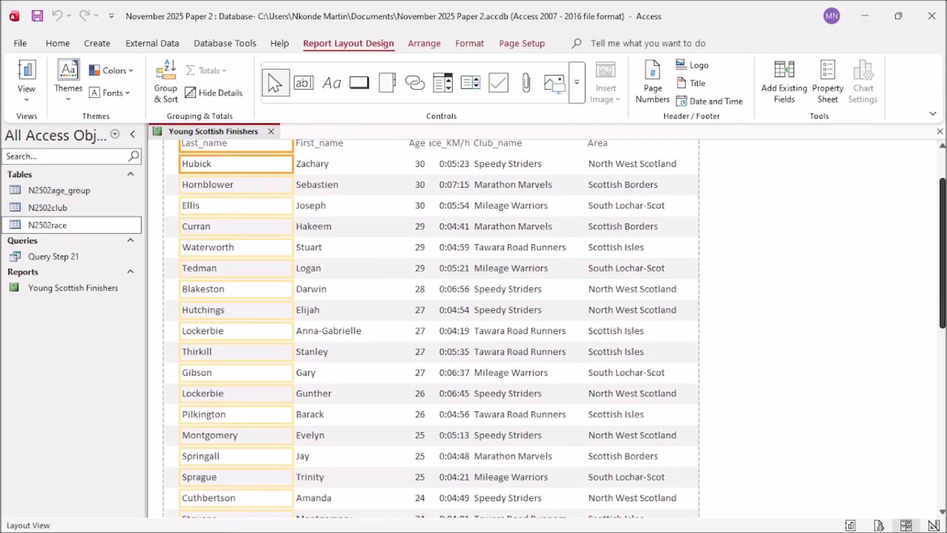
left_click_drag(942, 262, 941, 291)
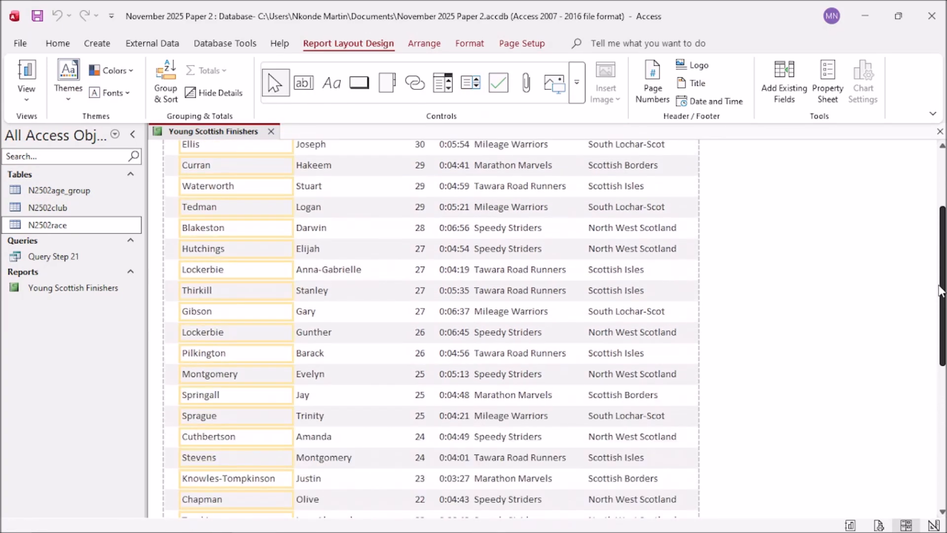
left_click(293, 185)
left_click_drag(293, 185, 288, 184)
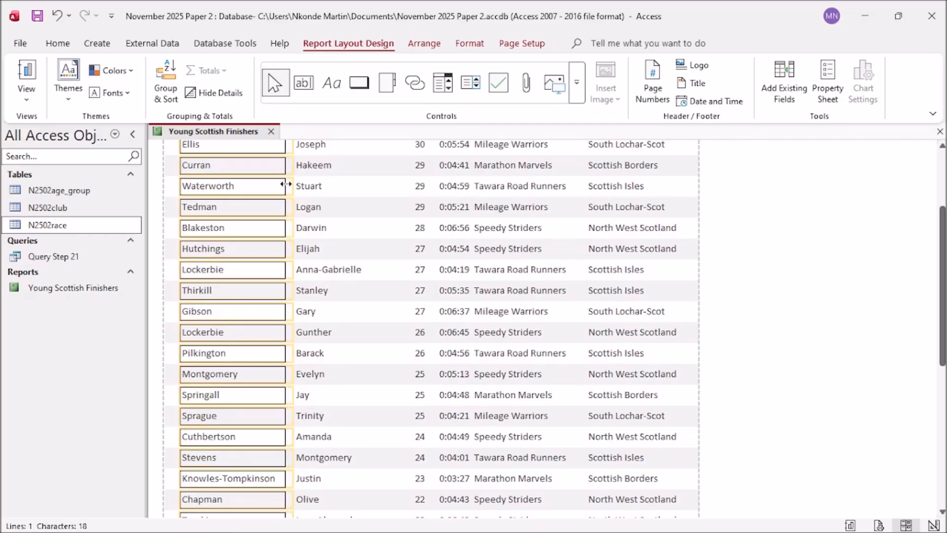
scroll(306, 187, "up", 3)
Step: Narrow the First_name column by dragging its heading and values' right edge left several times
left_click(350, 193)
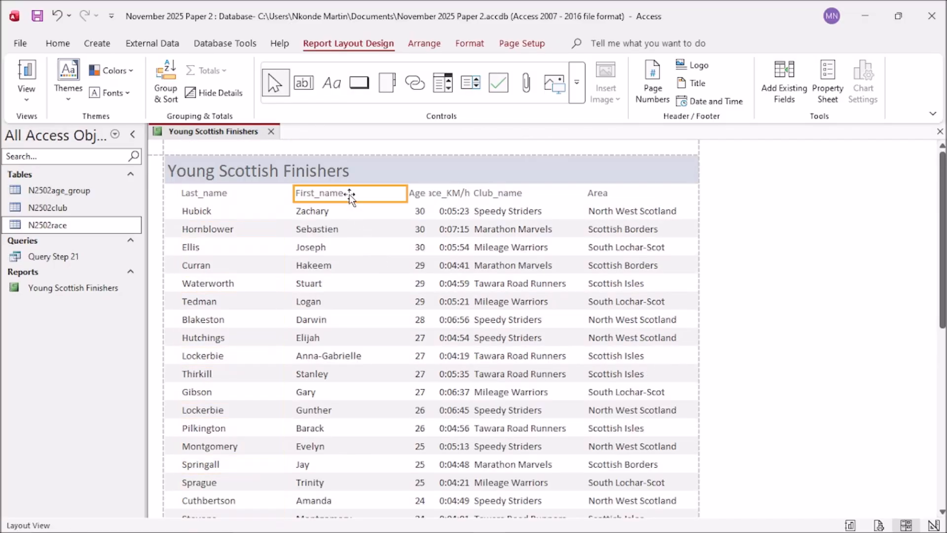
left_click(357, 213)
left_click_drag(405, 196, 394, 193)
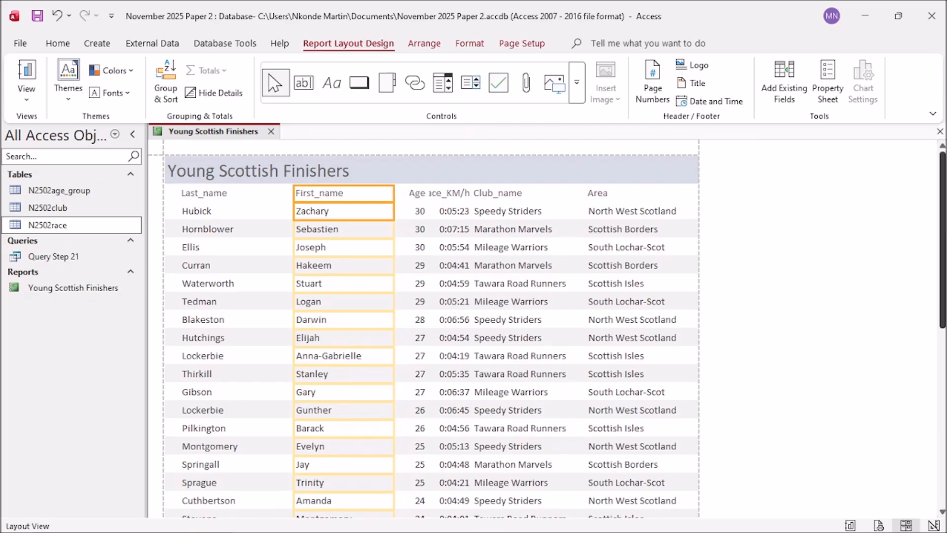
mouse_move(941, 241)
left_mouse_down()
mouse_move(940, 320)
mouse_move(941, 242)
left_mouse_up()
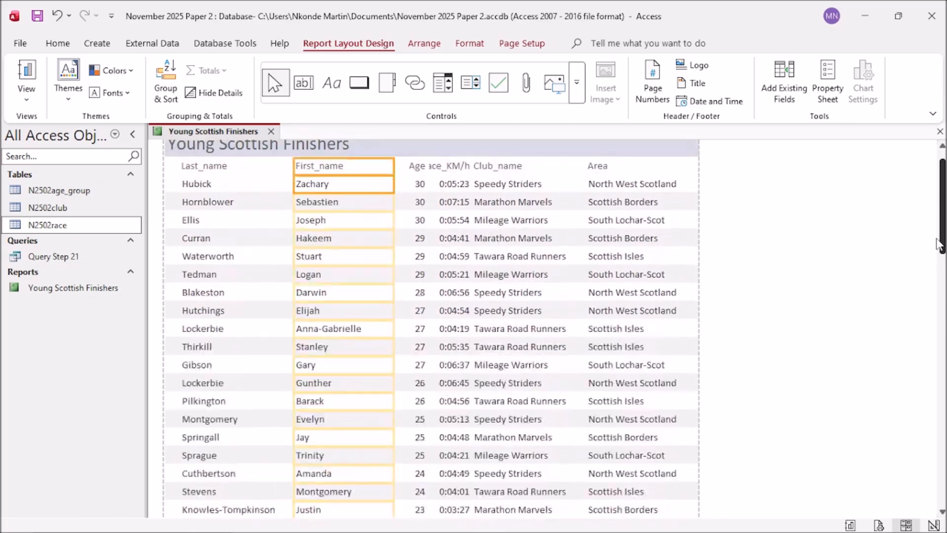
left_click_drag(394, 243, 388, 242)
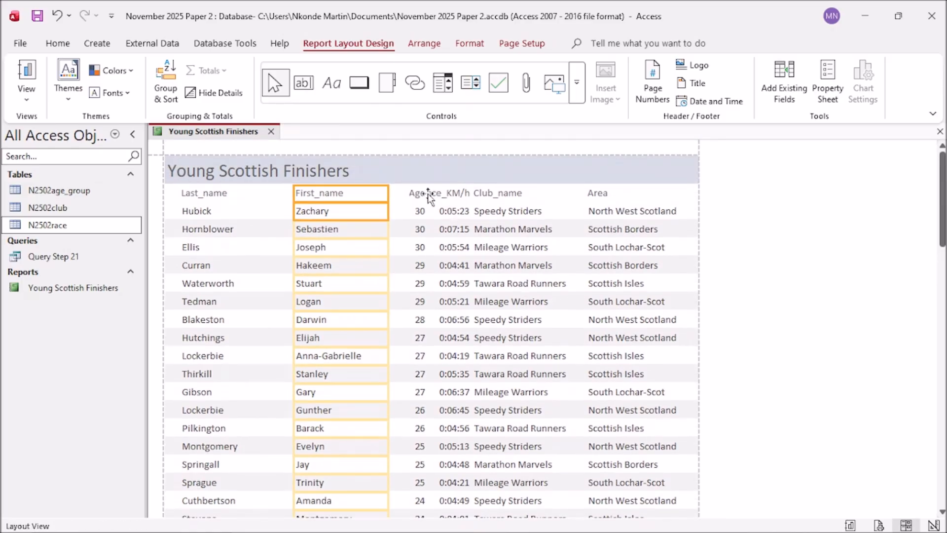
left_click_drag(384, 214, 377, 211)
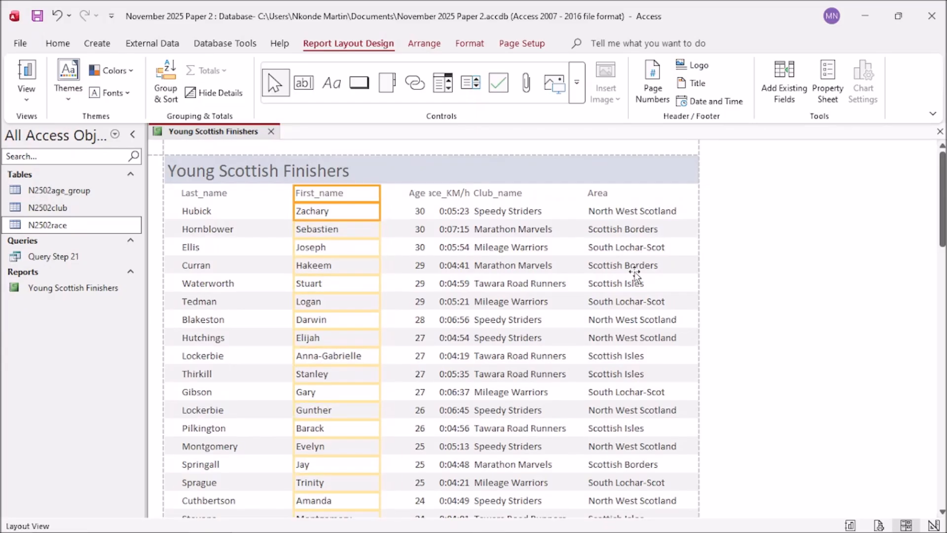
mouse_move(942, 222)
left_mouse_down()
mouse_move(943, 401)
mouse_move(942, 227)
left_mouse_up()
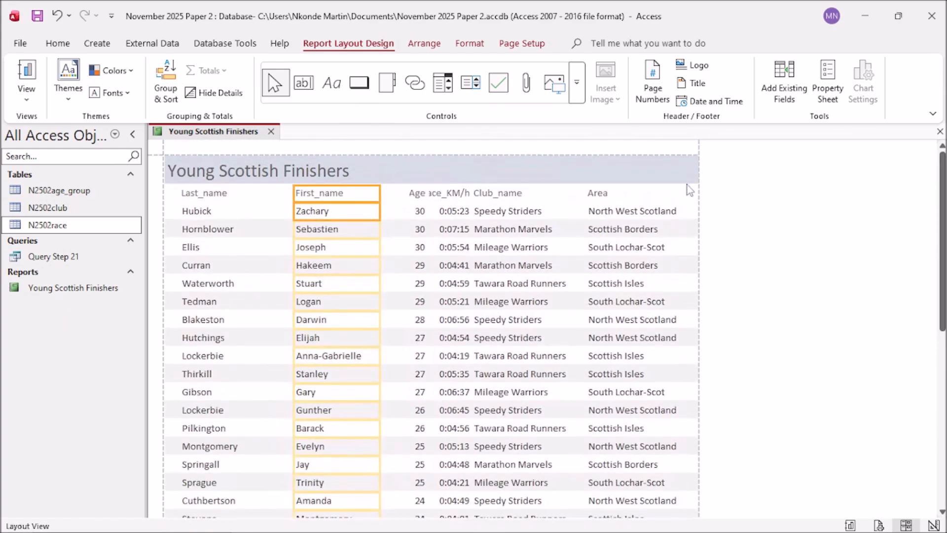
Step: Widen the Age column leftward so it sits closer to First_name
left_click(416, 194)
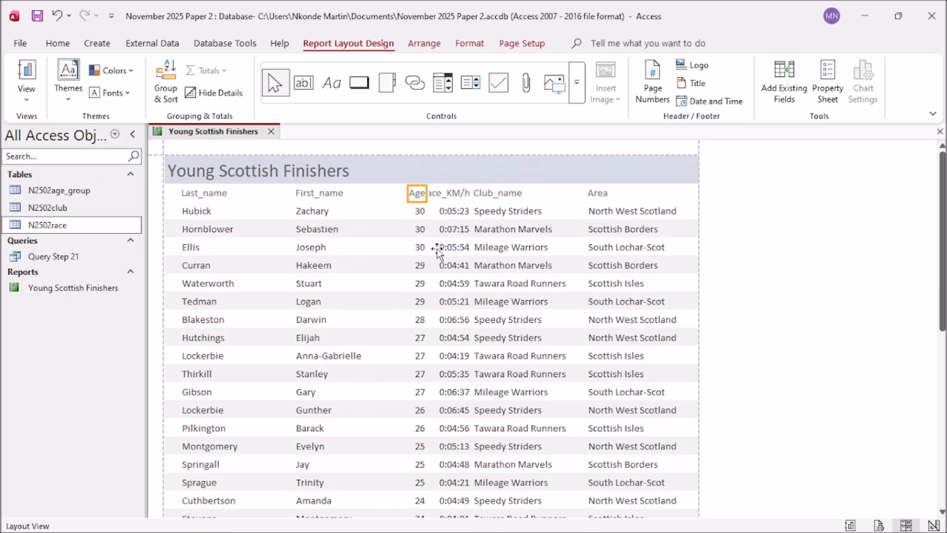
left_click(419, 212, "shift")
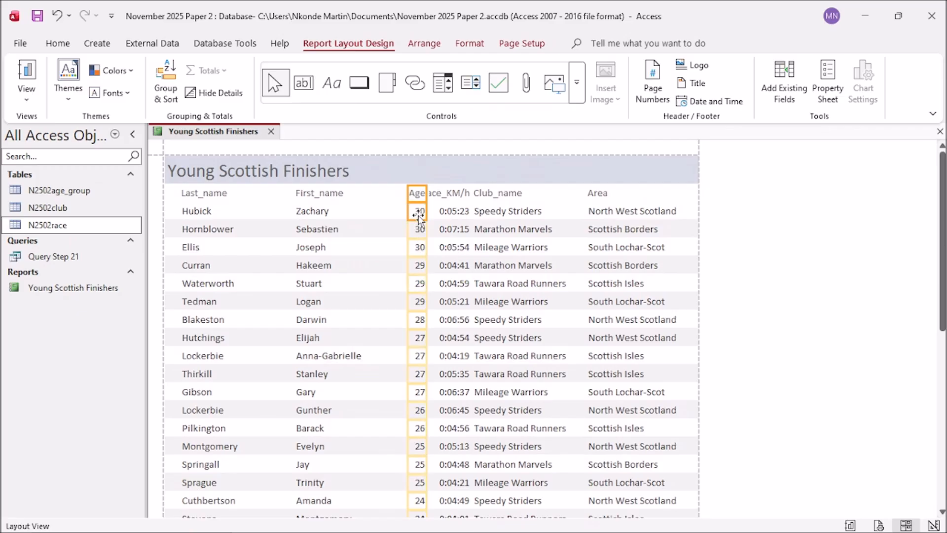
left_click_drag(407, 191, 401, 196)
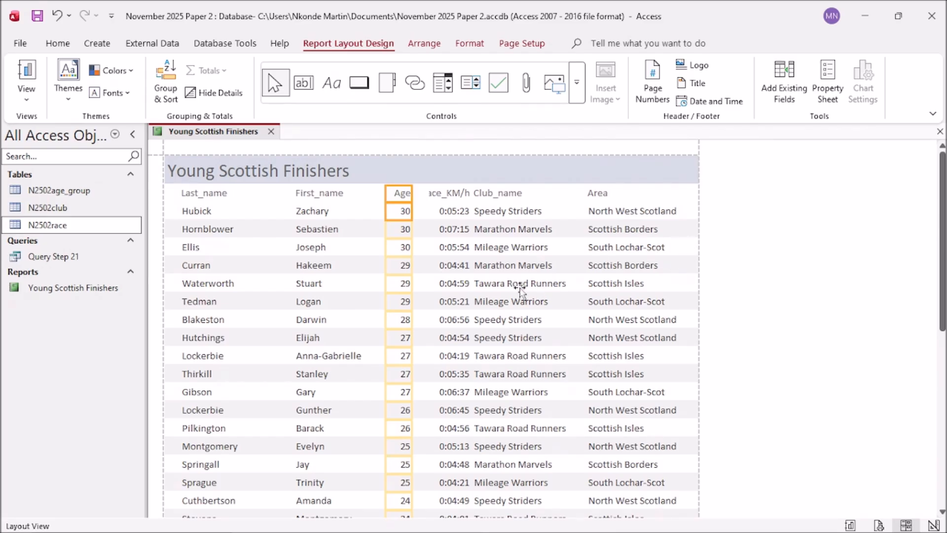
left_click_drag(390, 199, 384, 194)
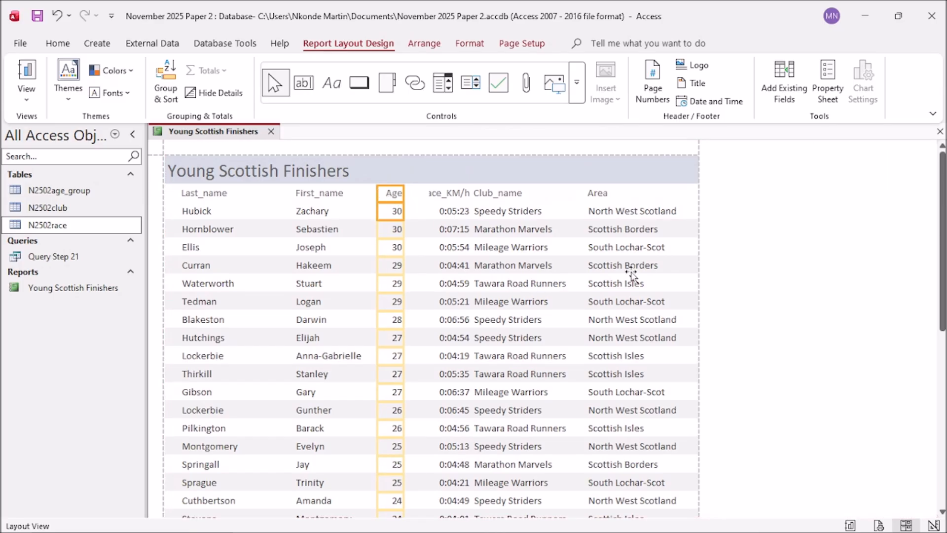
mouse_move(942, 331)
left_mouse_down()
mouse_move(943, 394)
mouse_move(943, 331)
left_mouse_up()
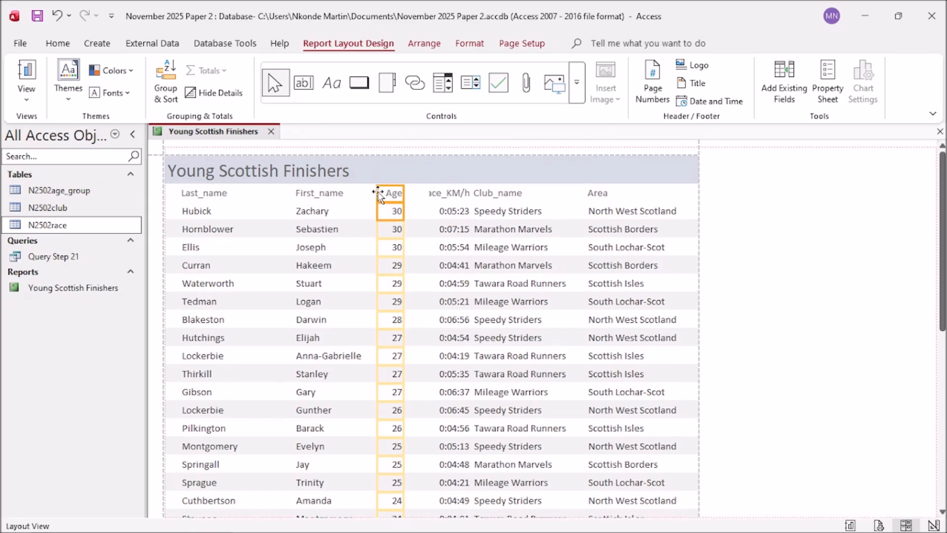
left_click_drag(385, 193, 377, 192)
Step: Resize the Pace_KM/h column so its heading shows fully, then nudge it slightly left
left_click(439, 195)
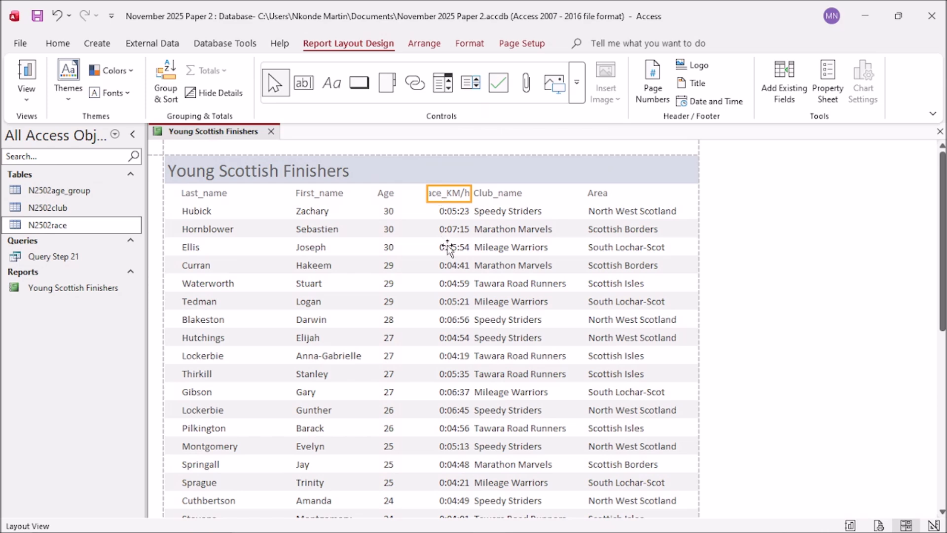
left_click(441, 211)
left_click_drag(428, 195, 420, 195)
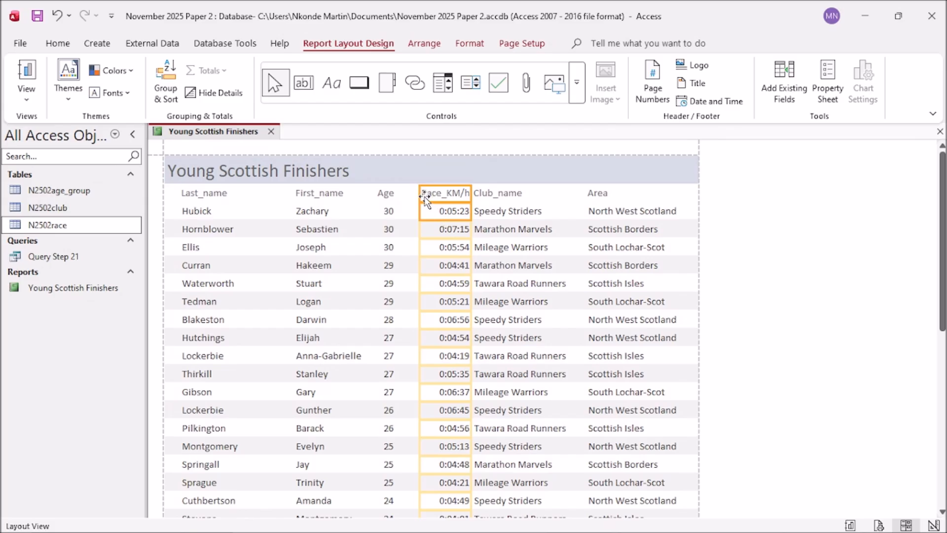
left_click_drag(421, 192, 405, 193)
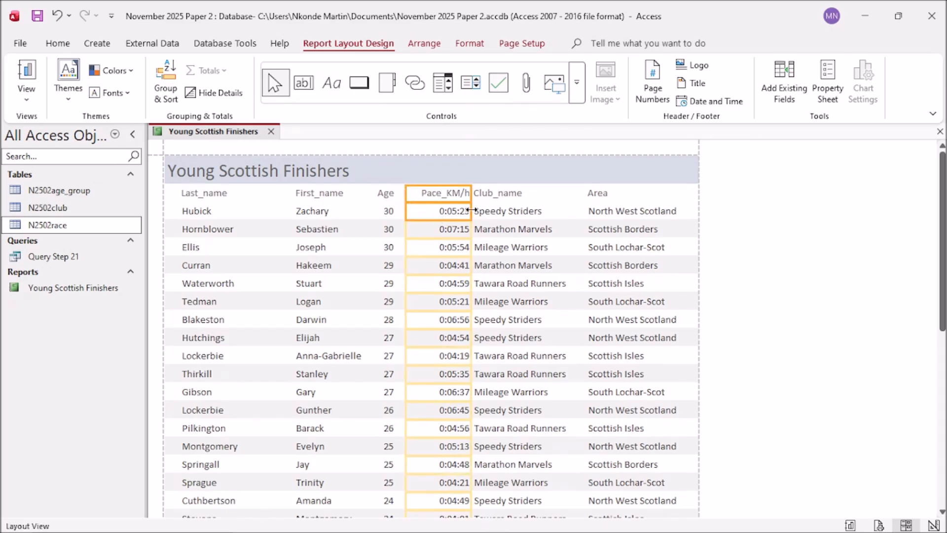
left_click_drag(408, 196, 414, 194)
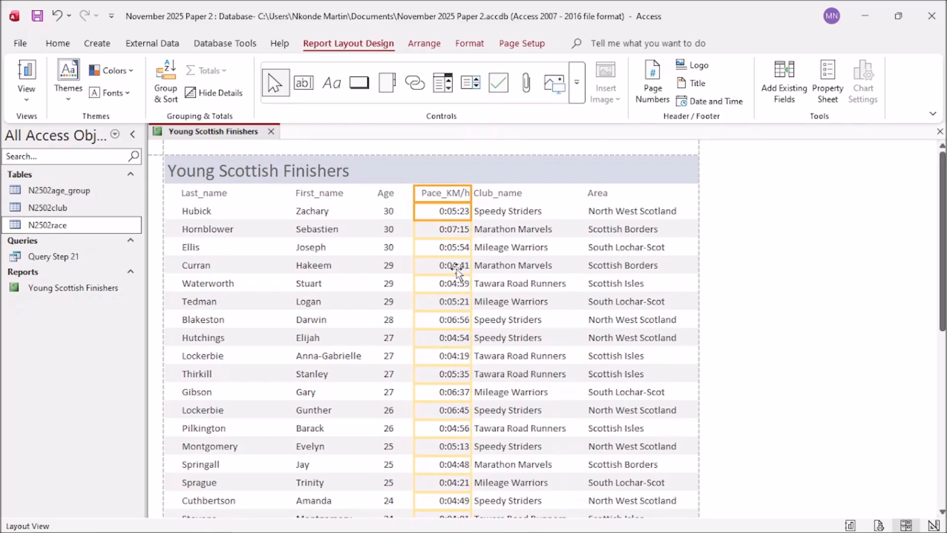
key("Left")
key("Left")
key("Left")
key("Left")
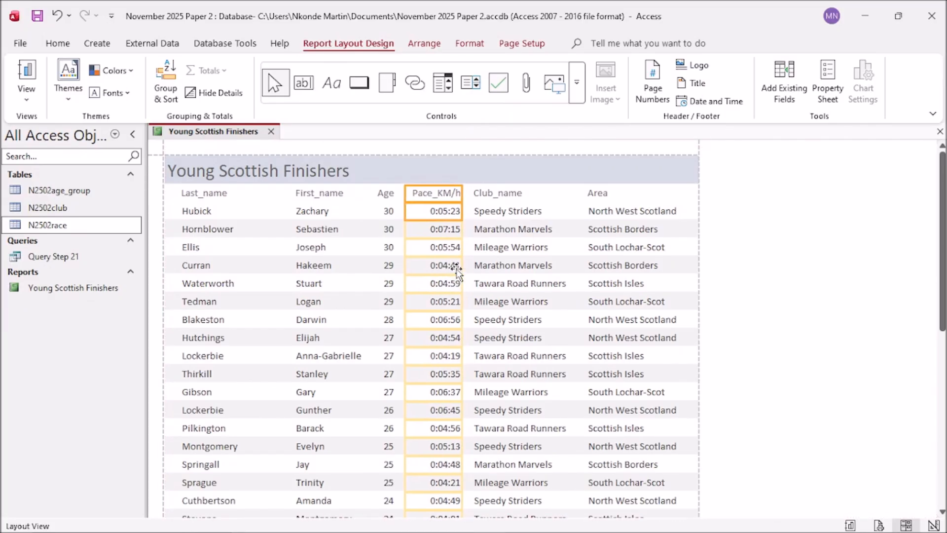
Step: Scroll to the report's end to confirm the footer reads Page 1 of 1
scroll(641, 312, "down", 1)
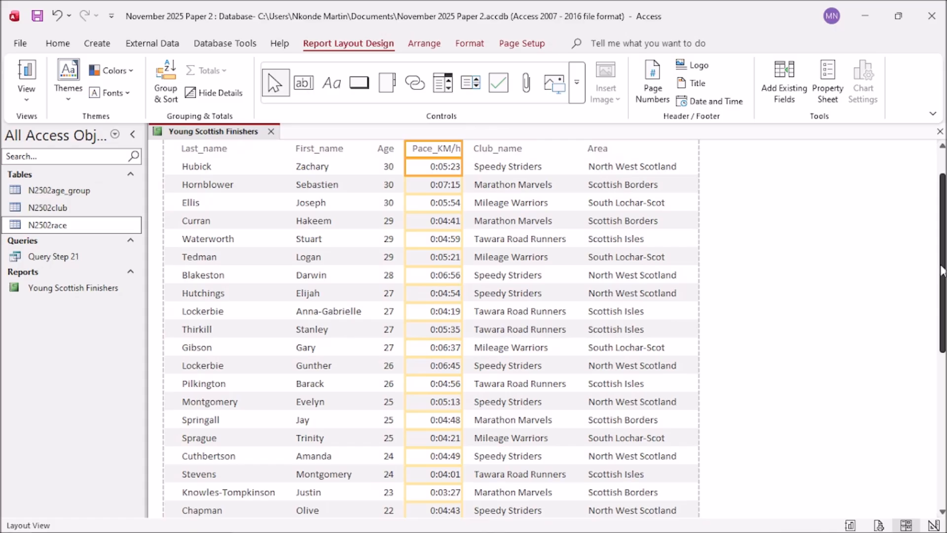
left_click_drag(944, 277, 934, 525)
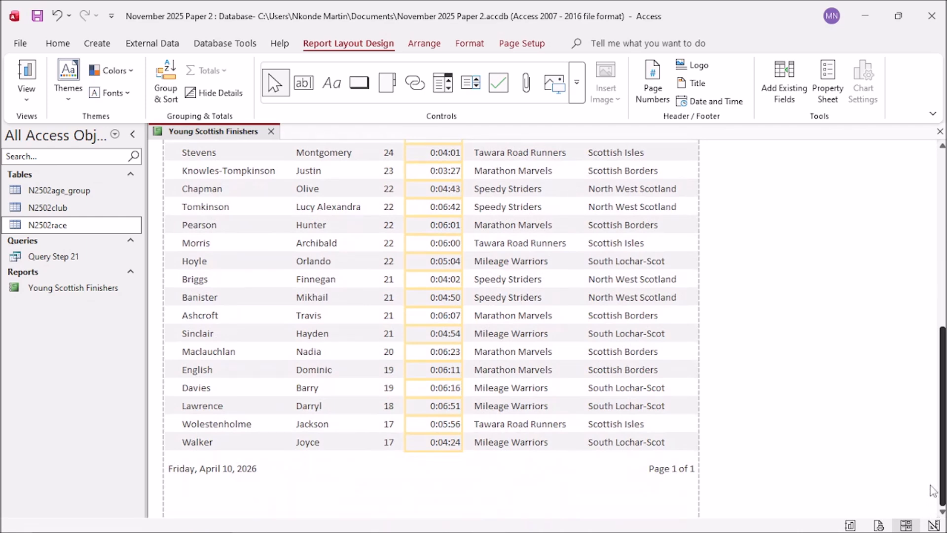
scroll(543, 421, "up", 3)
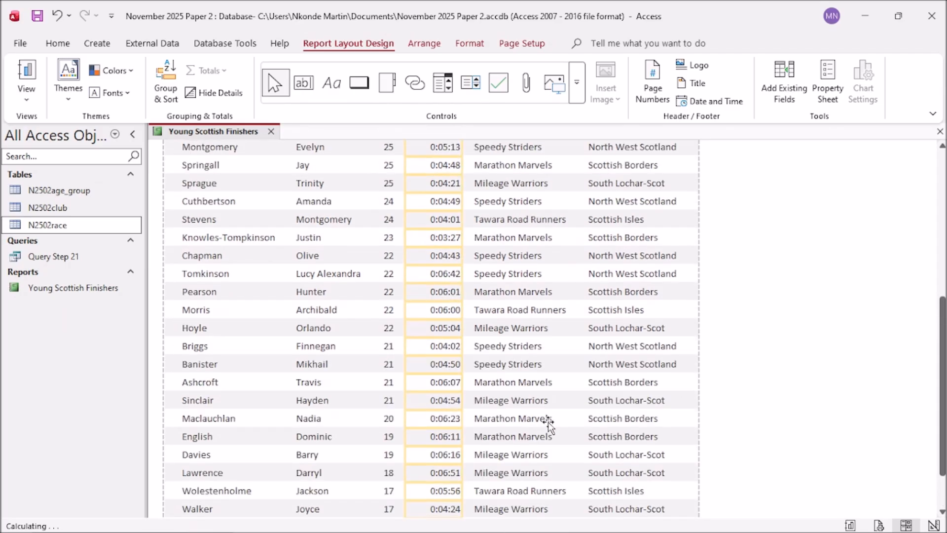
scroll(941, 471, "down", 3)
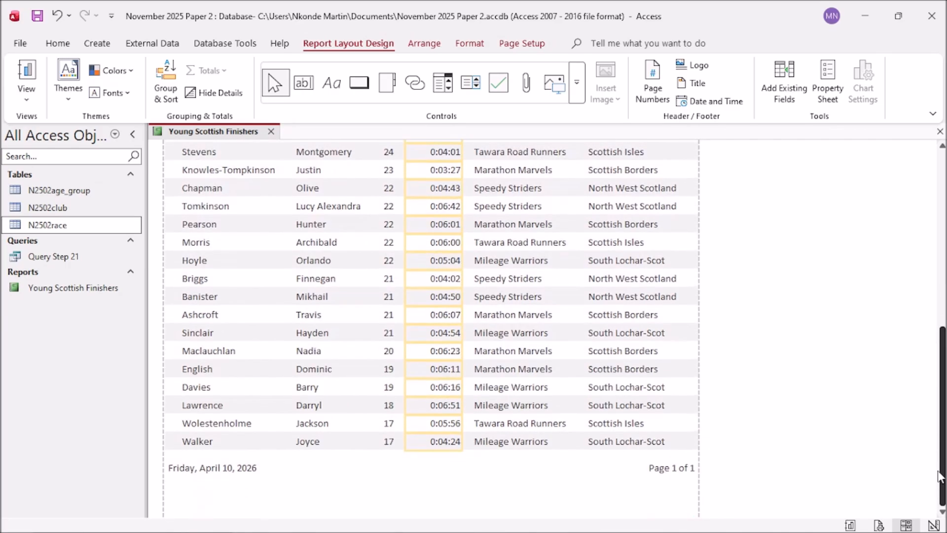
left_click_drag(940, 477, 930, 265)
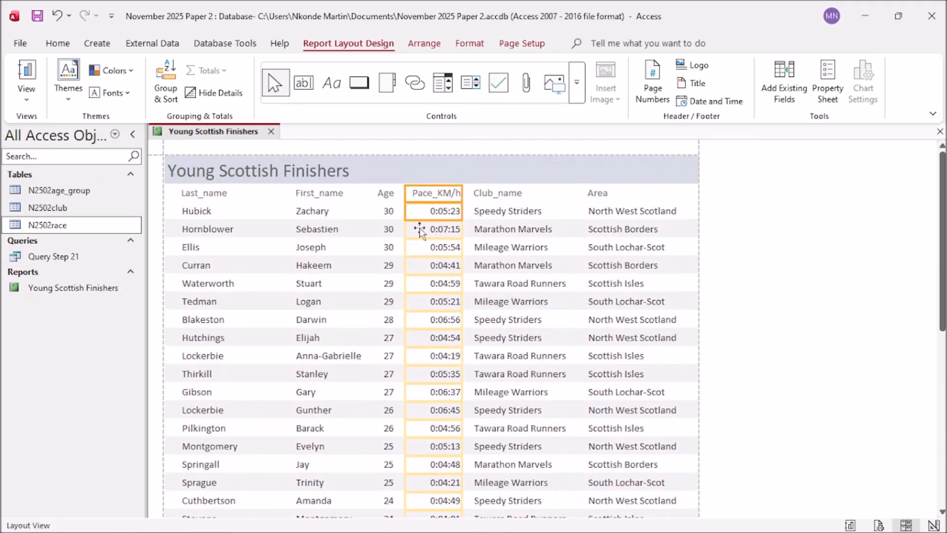
Step: Set the report title and the Last_name heading font colour to black
left_click(246, 177)
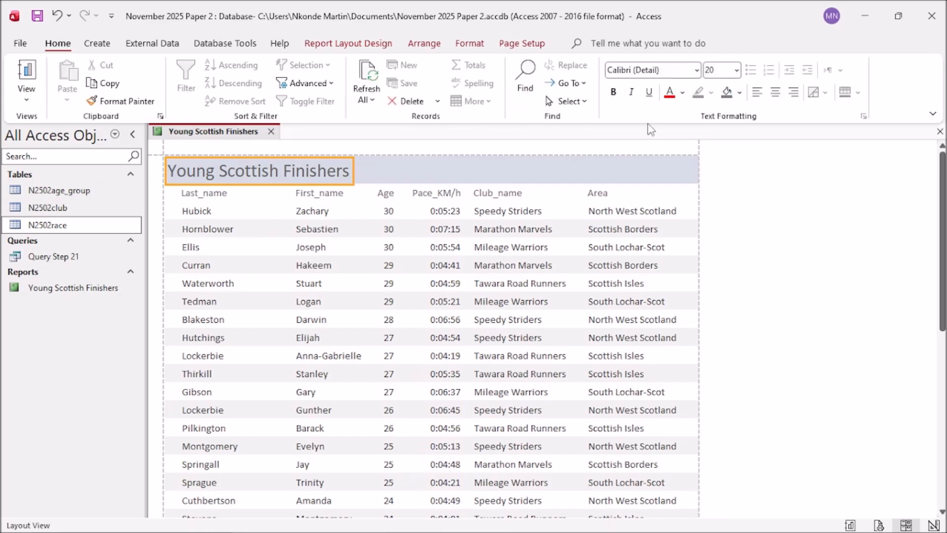
left_click(682, 93)
left_click(683, 163)
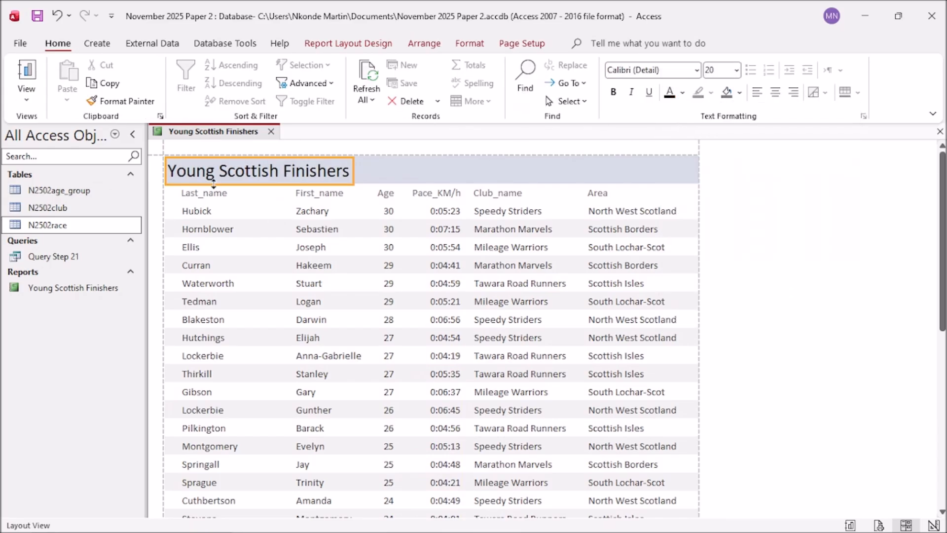
left_click(216, 193)
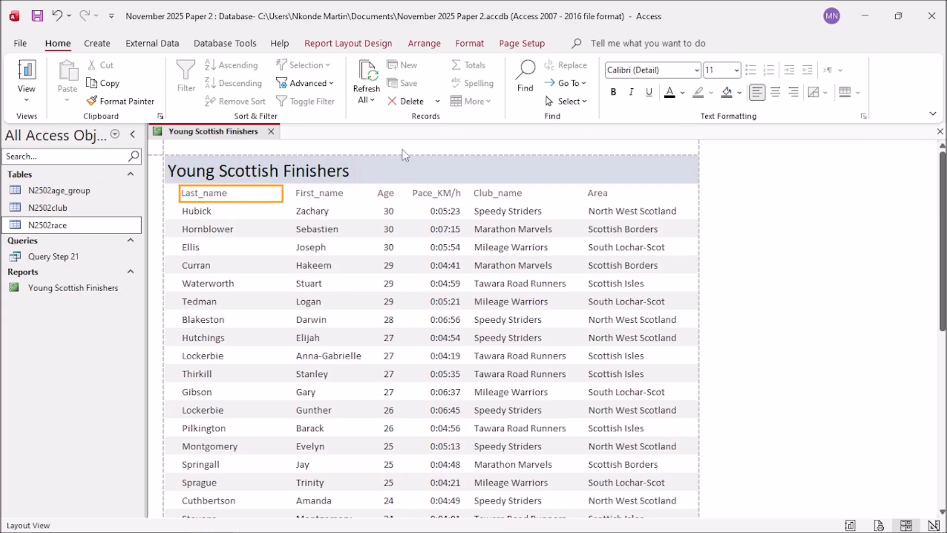
left_click(670, 92)
Step: Make the First_name, Age, Pace_KM/h, Club_name and Area headings black
left_click(318, 195)
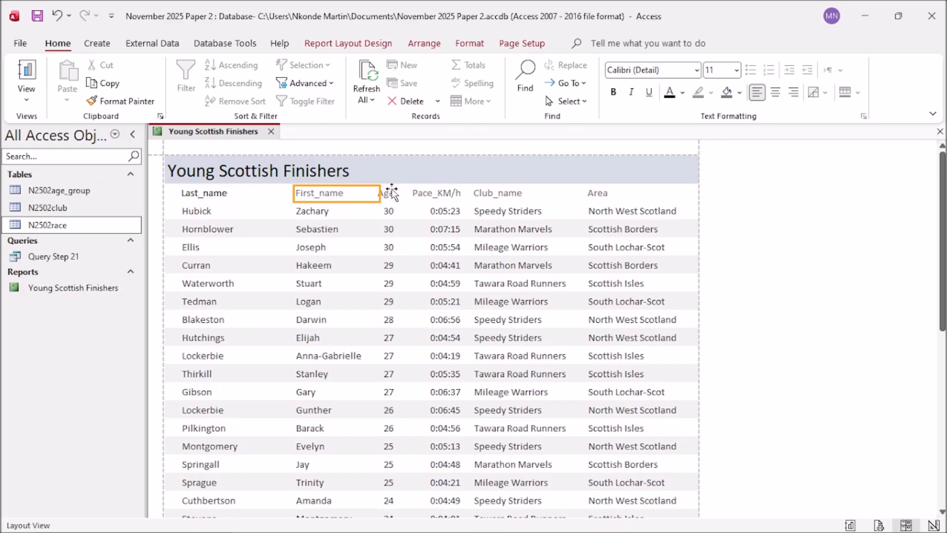
left_click(387, 193, "ctrl")
left_click(427, 196, "ctrl")
left_click(478, 194, "ctrl")
left_click(596, 195, "ctrl")
left_click(670, 96)
Step: Check the title, headings and Waterworth row, then clear the selection and scroll the report
left_click(765, 211)
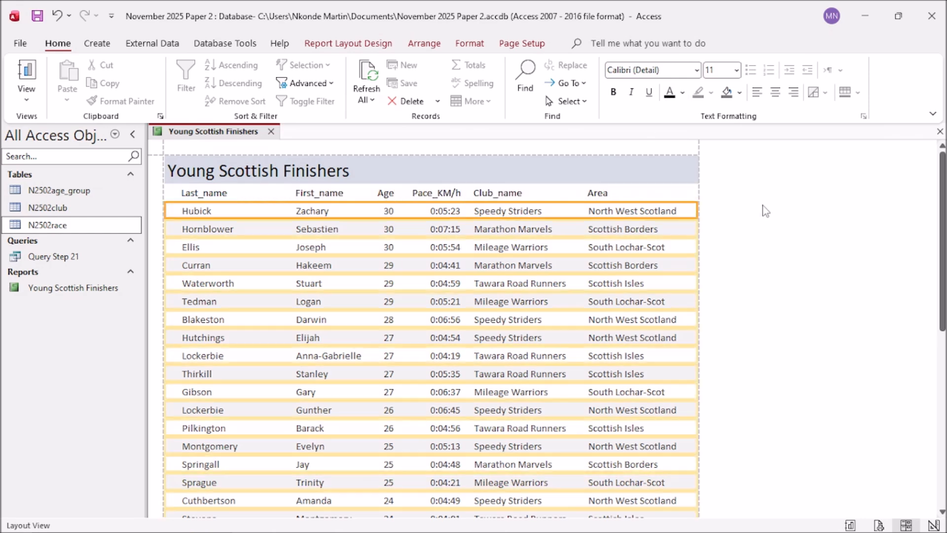
left_click(522, 176)
left_click(747, 280)
left_click(278, 197)
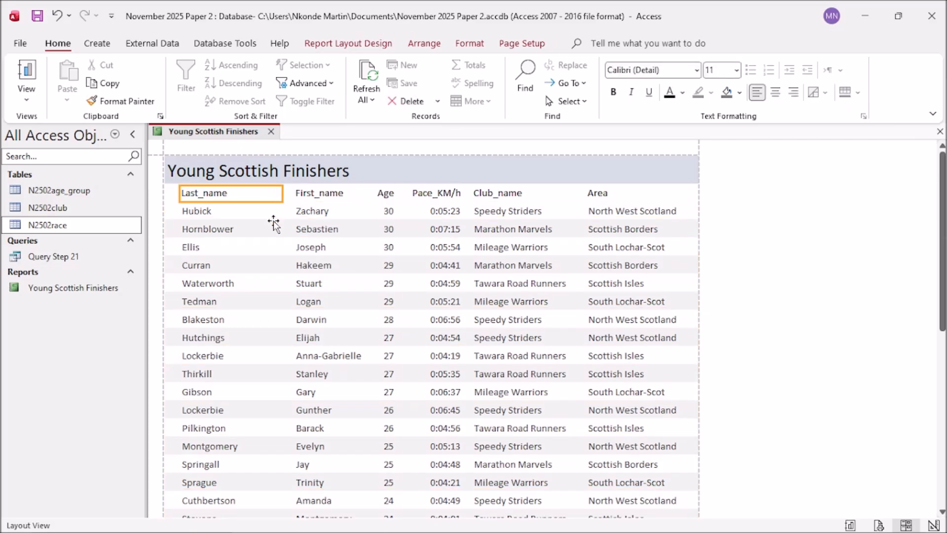
left_click(158, 277)
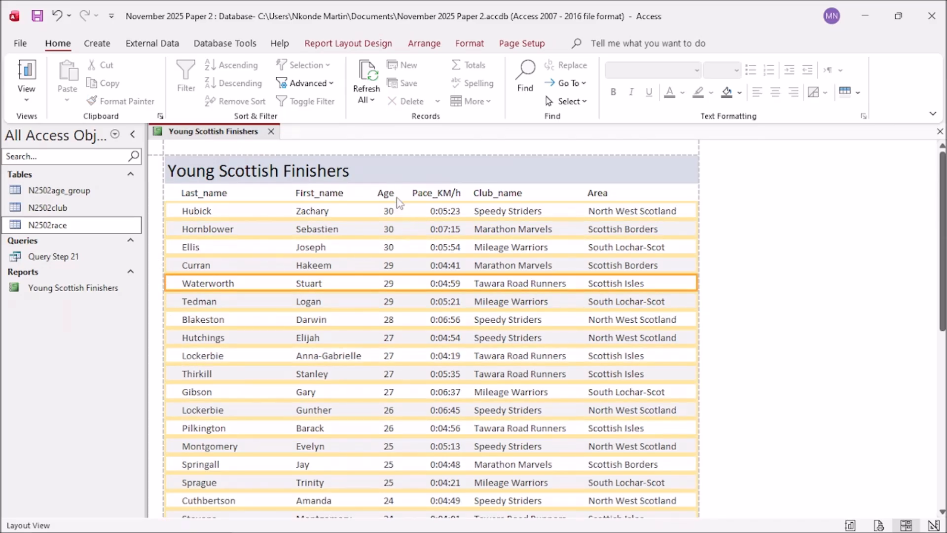
left_click(368, 154)
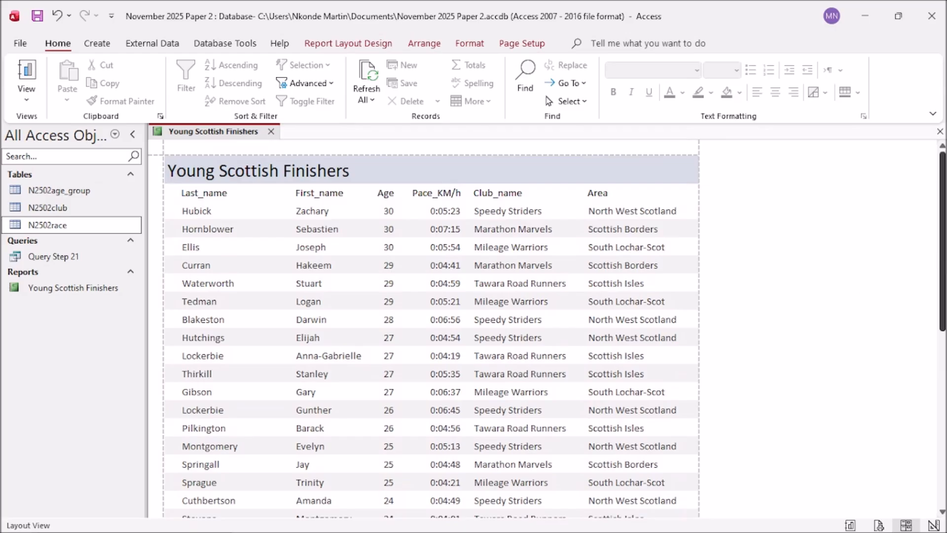
left_click_drag(943, 259, 943, 447)
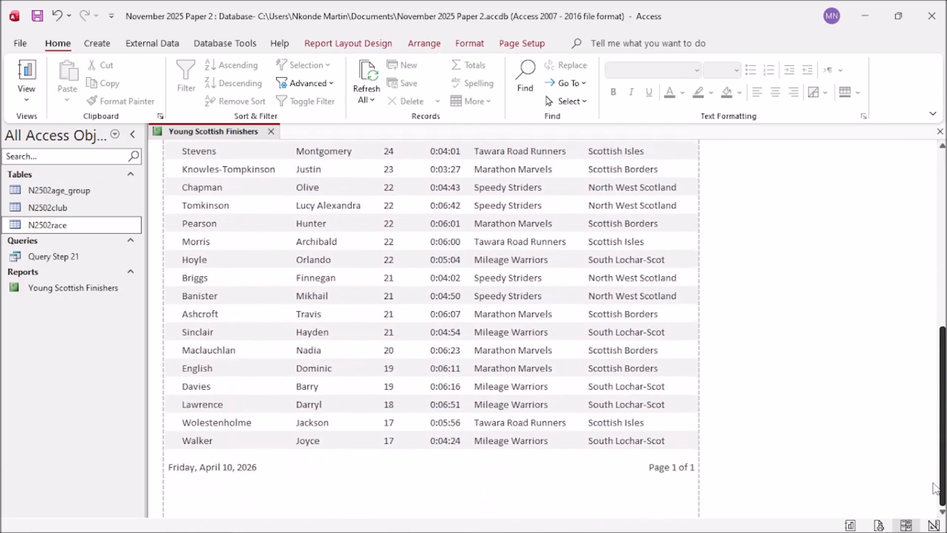
Step: In the exam PDF, ink check marks beside 'fits a single page' and the title requirement
left_click(284, 519)
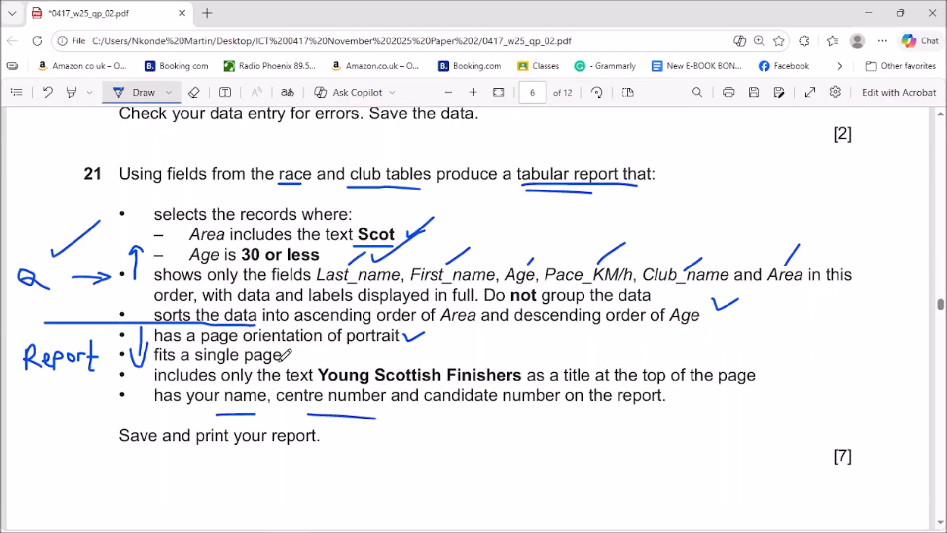
left_click_drag(289, 352, 303, 351)
left_click_drag(760, 374, 833, 346)
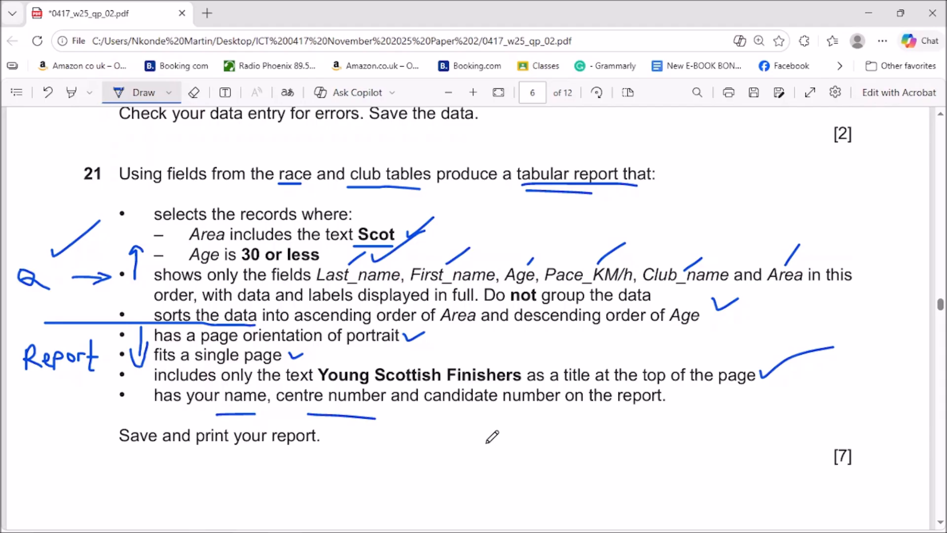
scroll(243, 438, "down", 1)
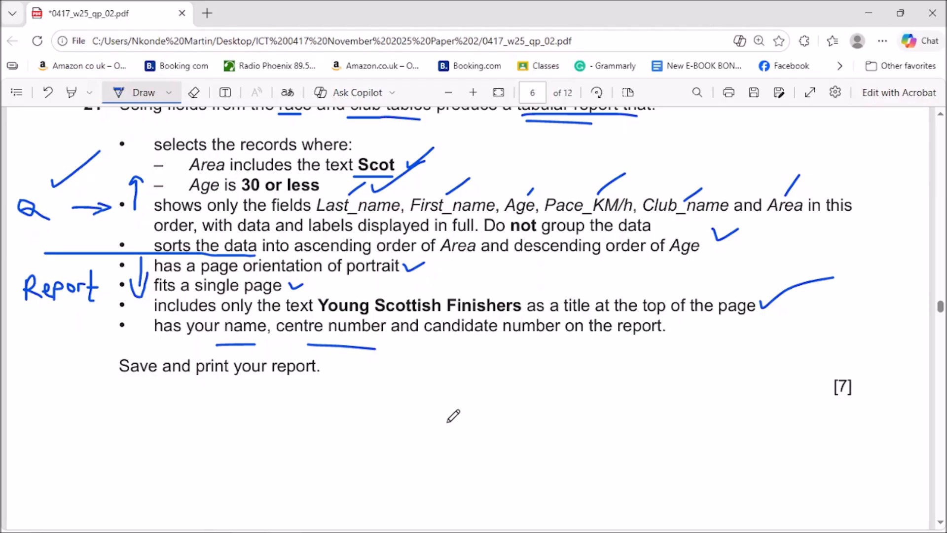
scroll(574, 371, "down", 3)
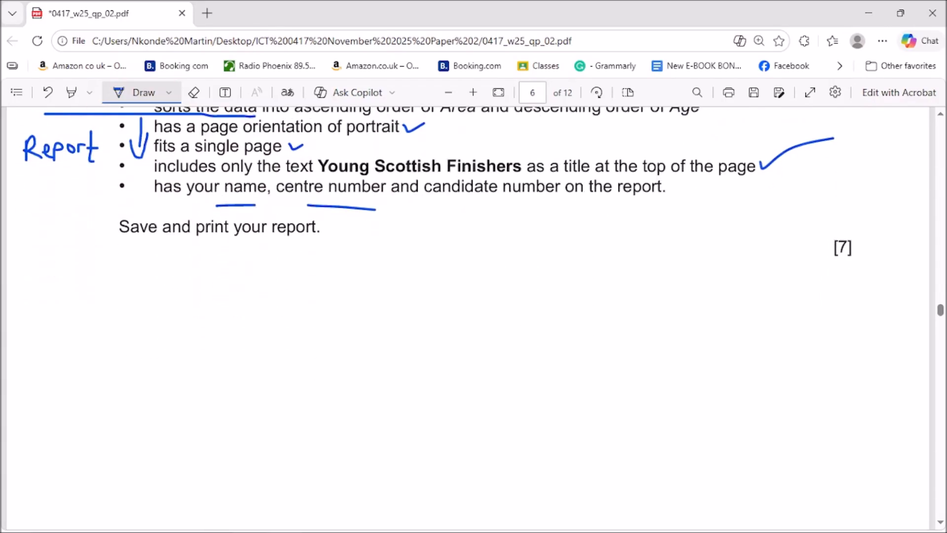
mouse_move(942, 311)
left_mouse_down()
mouse_move(941, 318)
mouse_move(940, 308)
left_mouse_up()
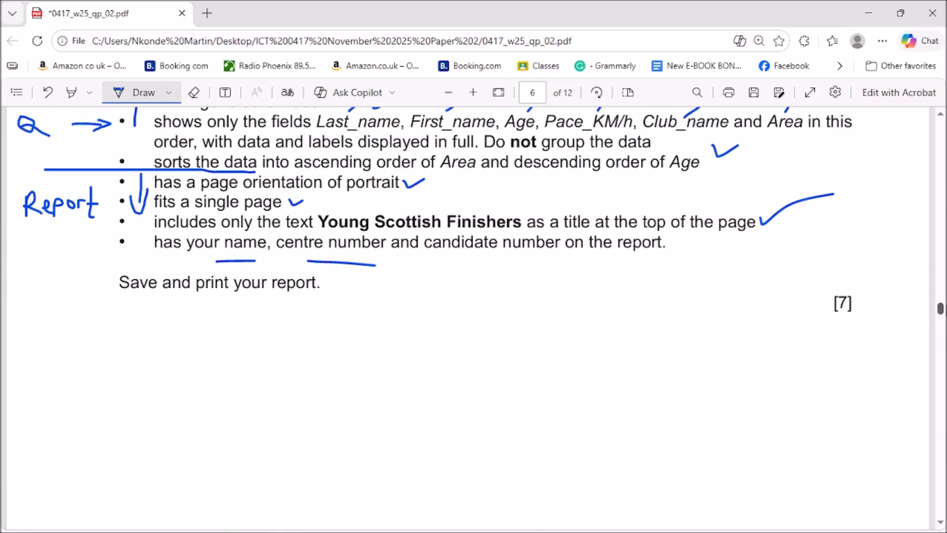
Step: Back in Access, switch the report to Design View, dismiss the chart promotion, and select the =Now() footer box
left_click(870, 14)
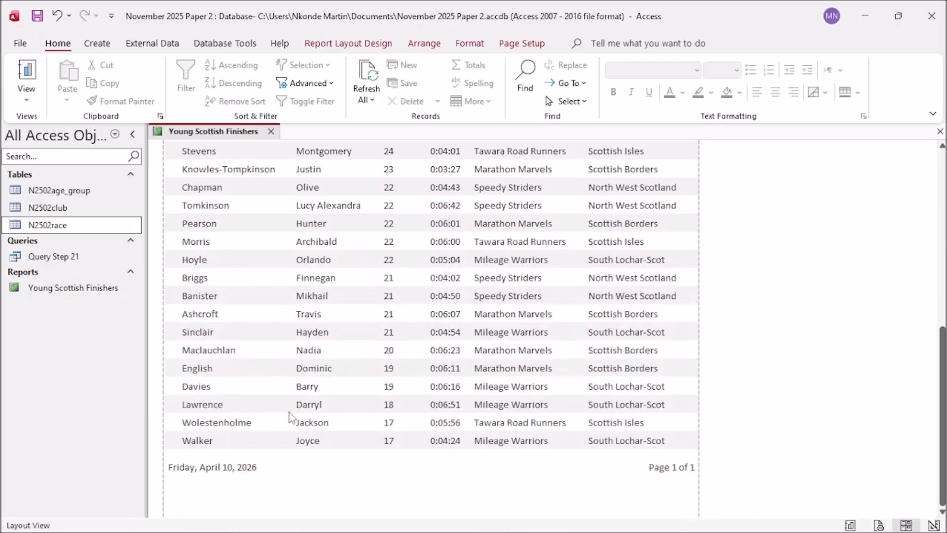
right_click(220, 136)
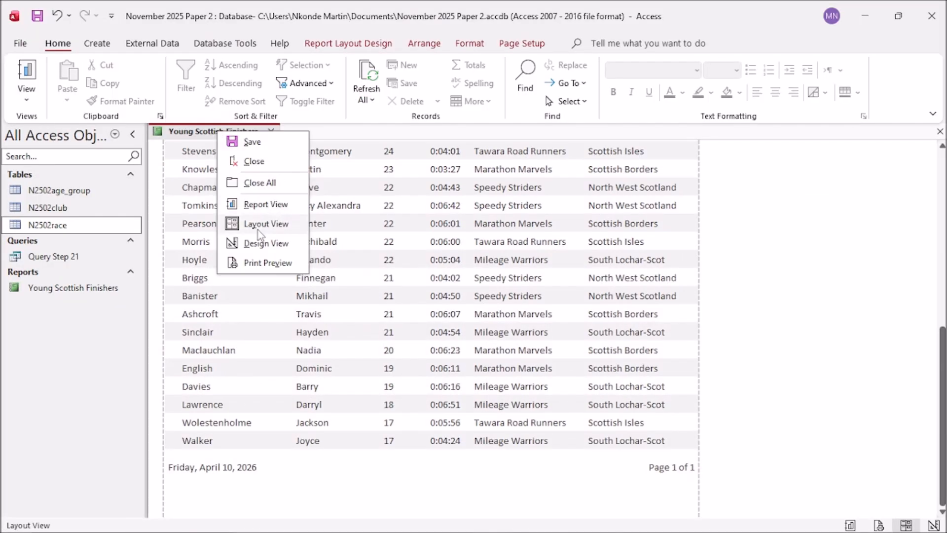
left_click(262, 245)
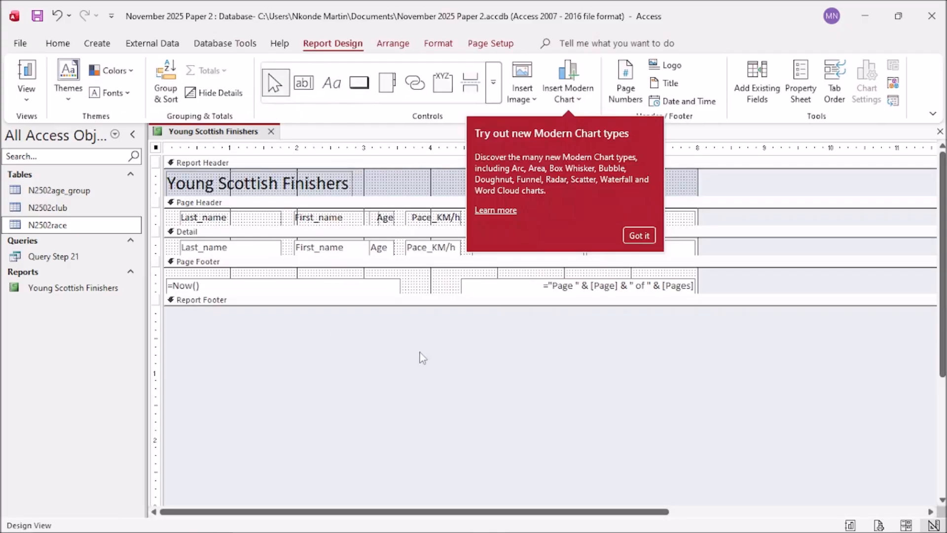
left_click(637, 235)
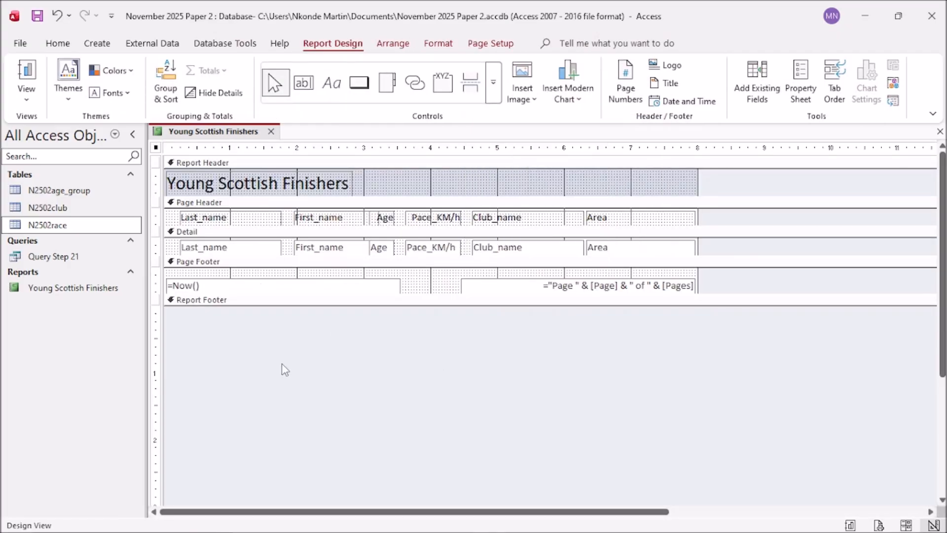
left_click(223, 279)
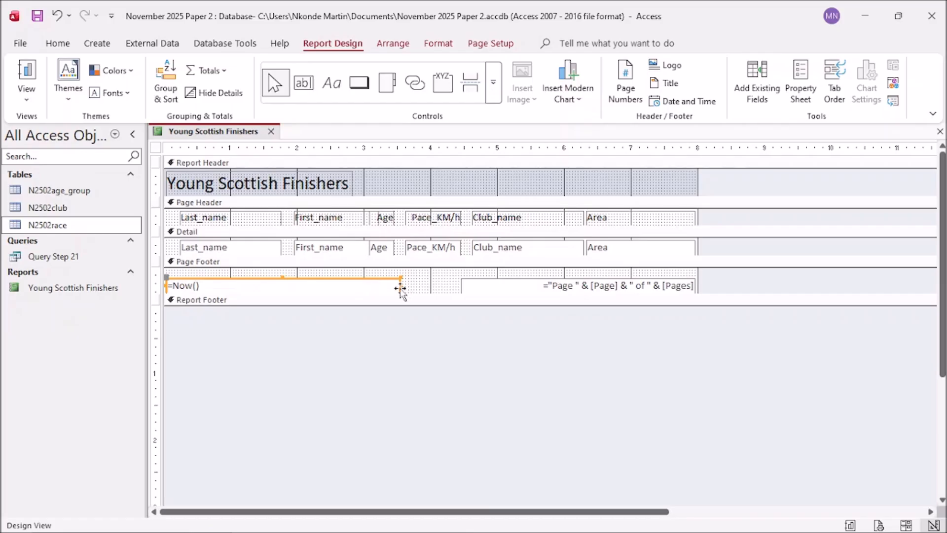
Step: Shrink the footer's =Now() date box, then bring up the exam question paper
left_click_drag(400, 286, 253, 286)
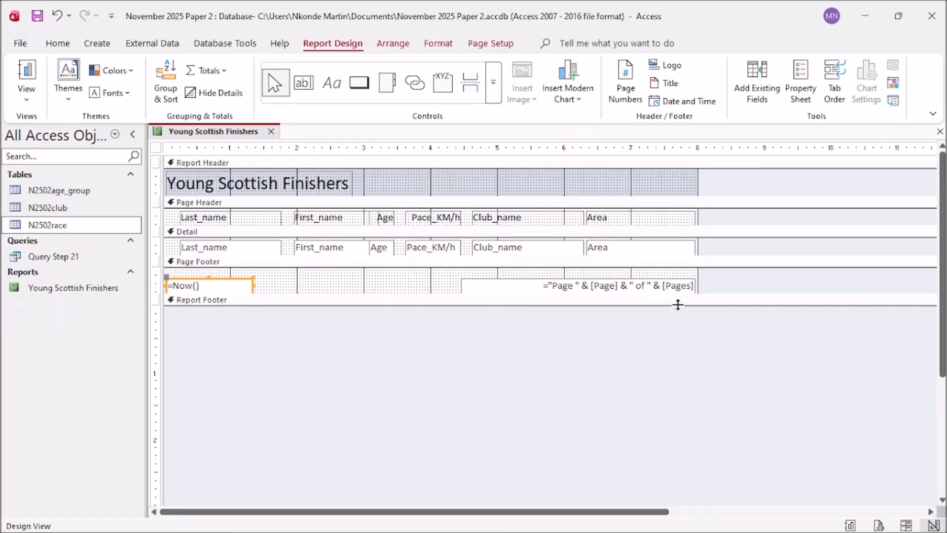
mouse_move(520, 532)
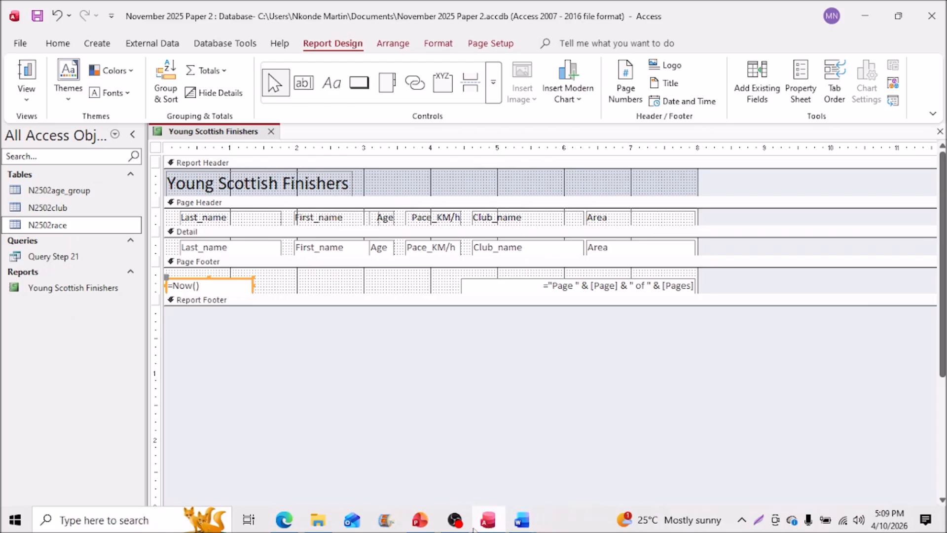
left_click(284, 520)
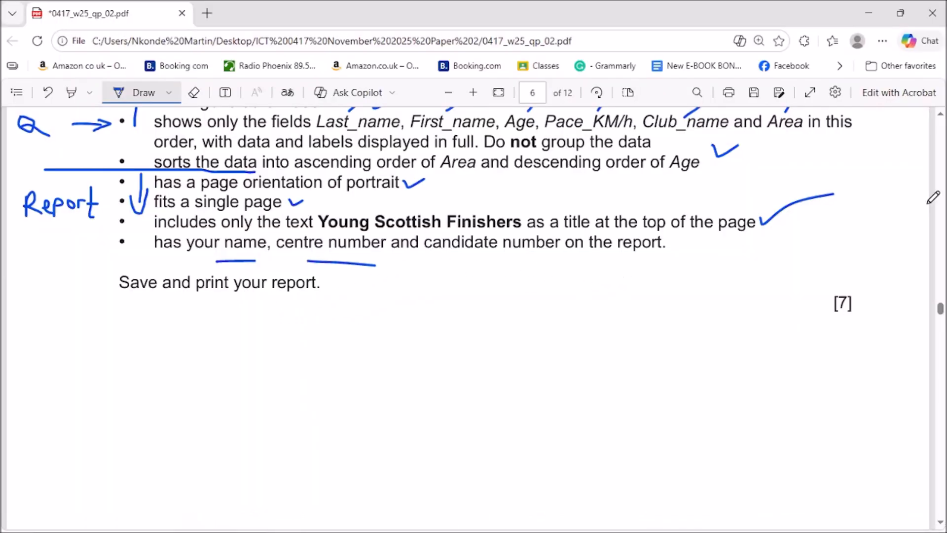
Step: Minimize the question paper to get back to the report's Design View in Access
left_click(869, 13)
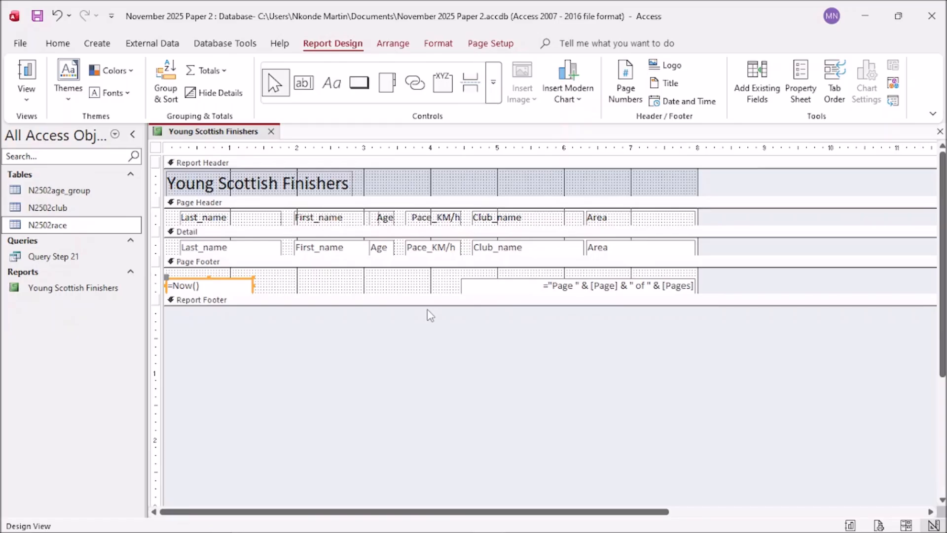
Step: Delete the =Now() box and add a Page Footer label with the candidate's name, centre and candidate number
key("Delete")
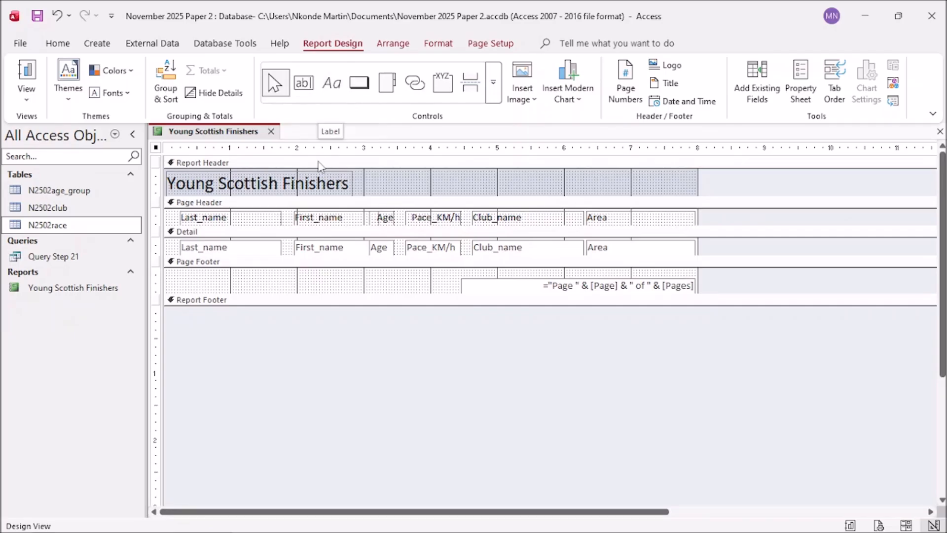
left_click(329, 88)
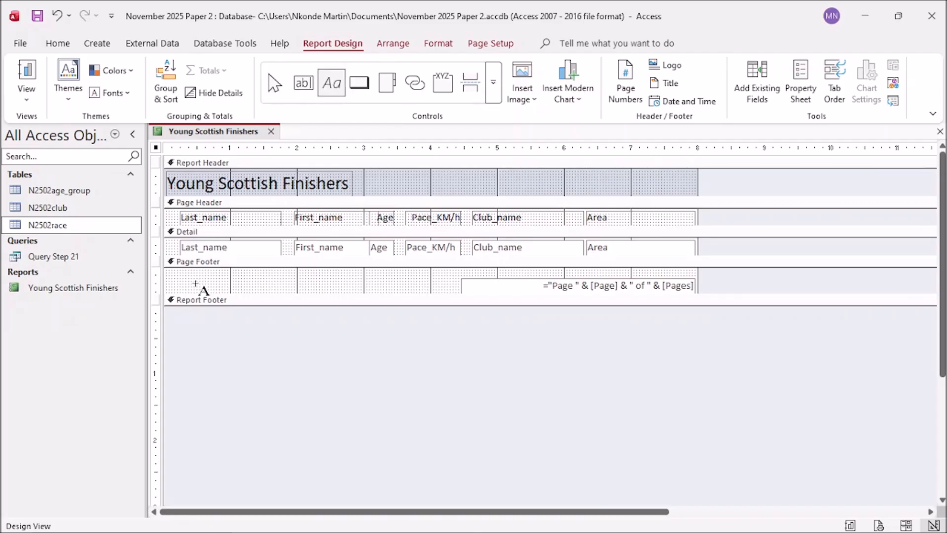
left_click_drag(181, 272, 376, 290)
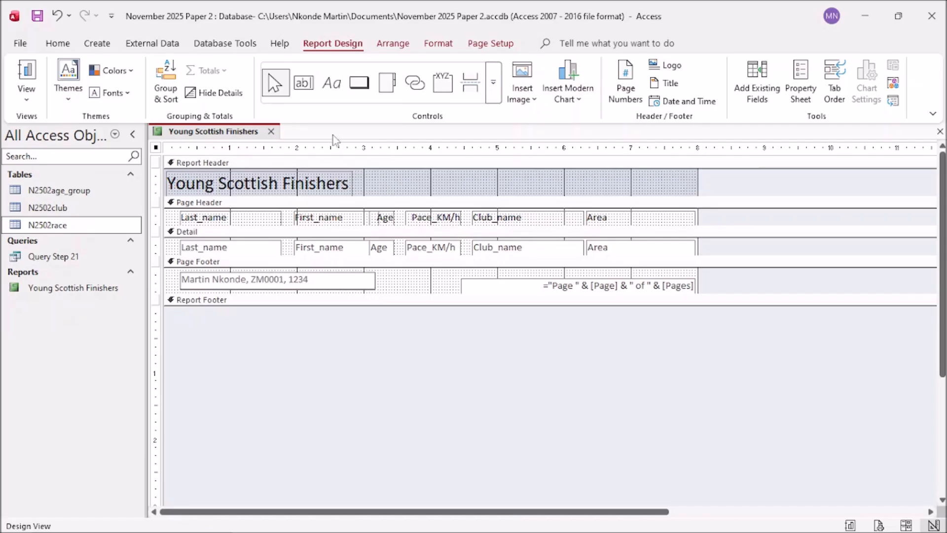
left_click(37, 17)
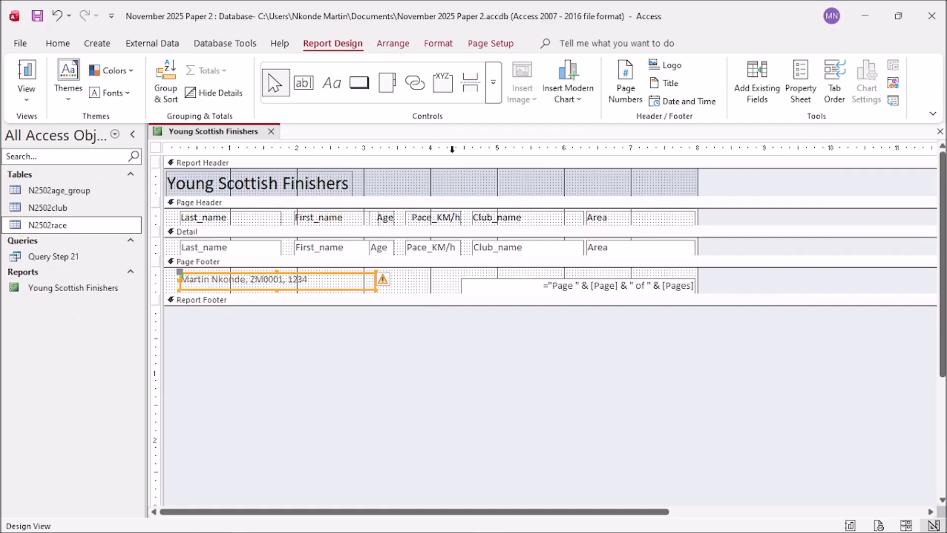
left_click(58, 43)
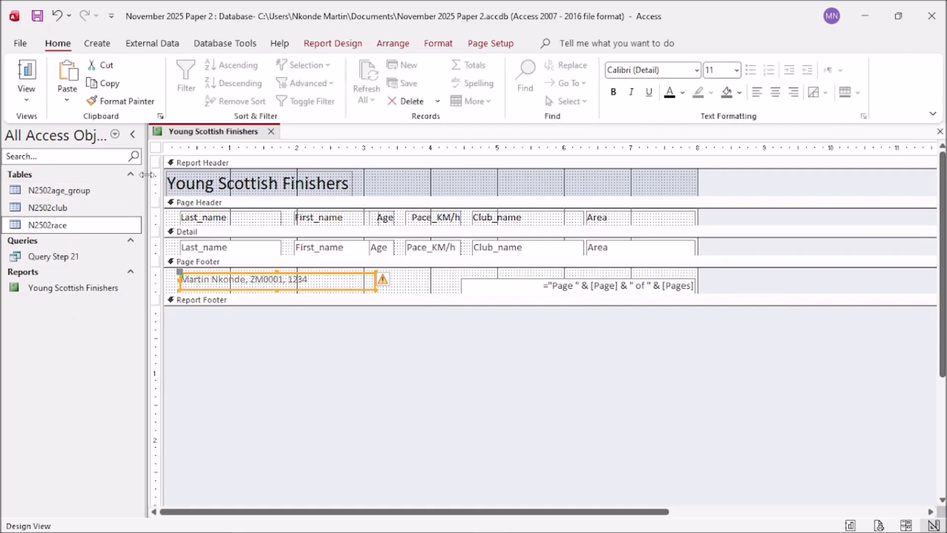
left_click(333, 386)
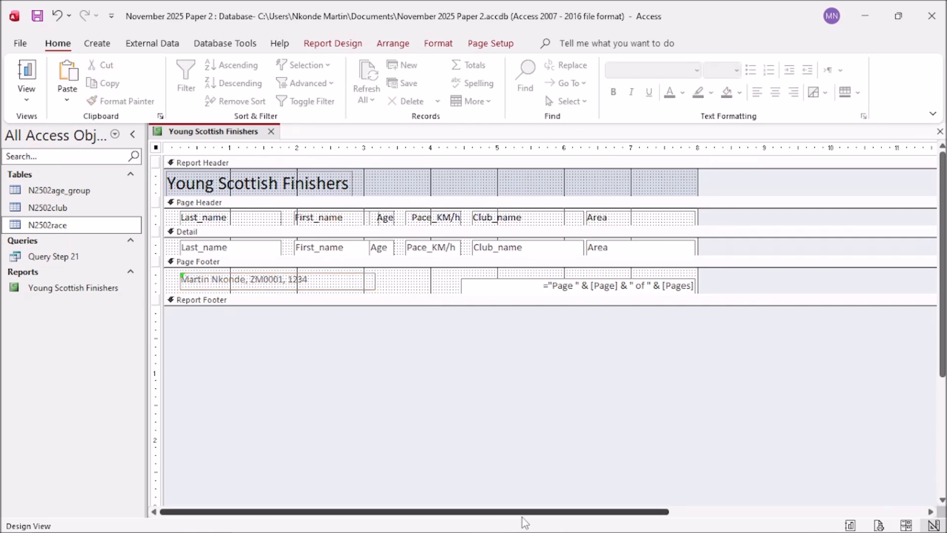
Step: Open Young Scottish Finishers in Report View to confirm the candidate footer and Page 1 of 1
double_click(80, 289)
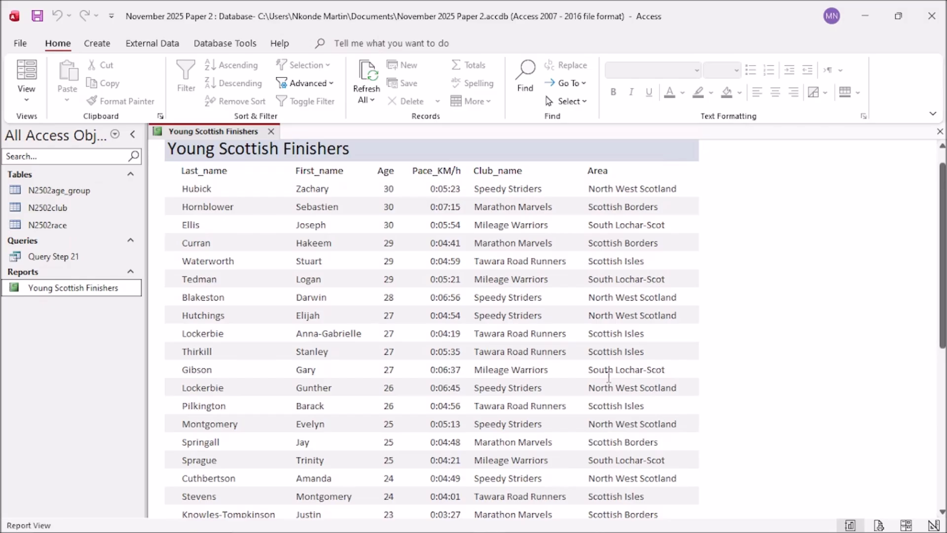
scroll(609, 378, "down", 3)
left_click_drag(944, 332, 938, 527)
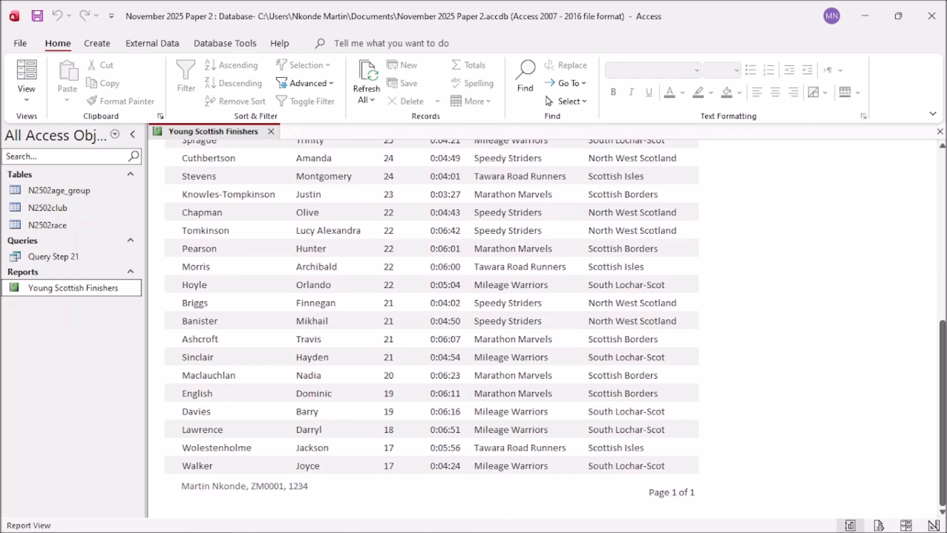
left_click(284, 526)
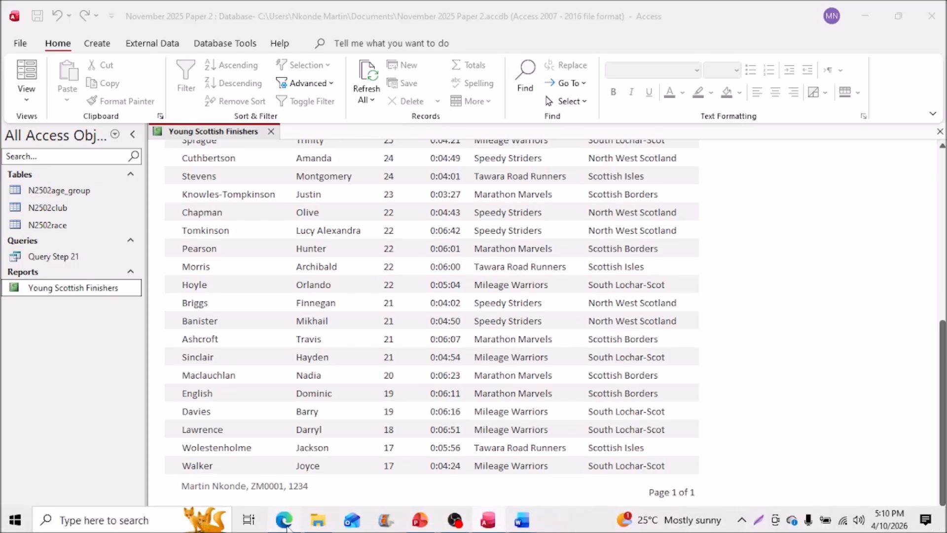
Step: Scroll the question paper down to question 22 on page 7, the Senior Female Club Competitors report
mouse_move(943, 323)
left_mouse_down()
mouse_move(942, 339)
mouse_move(943, 330)
left_mouse_up()
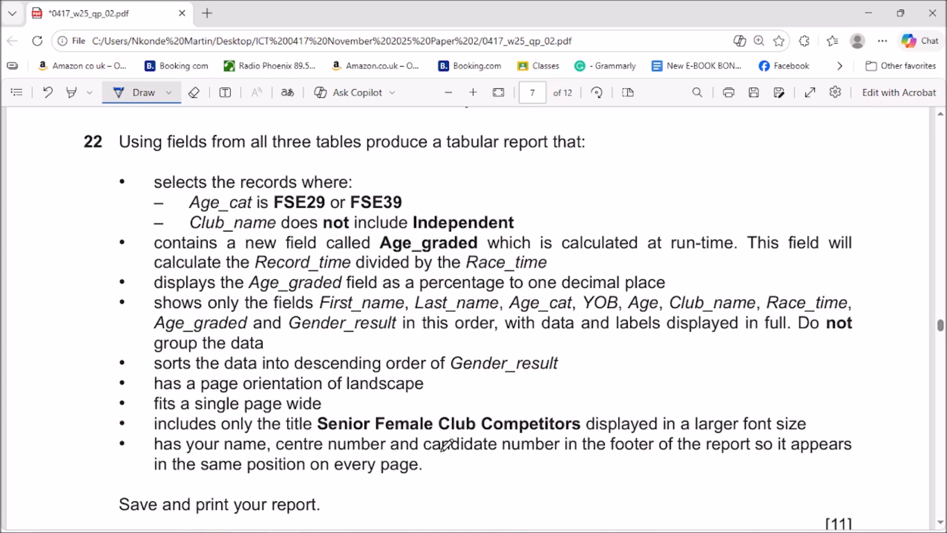
scroll(466, 285, "down", 1)
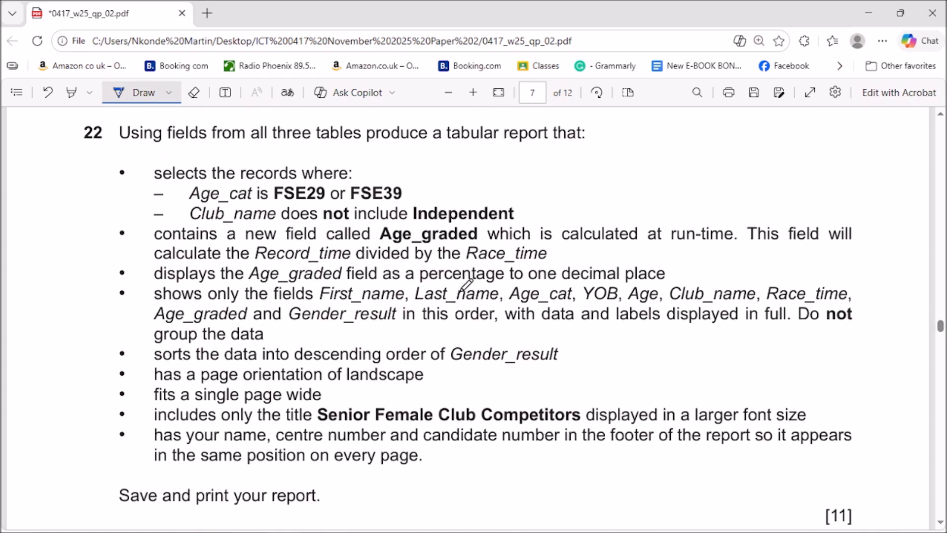
scroll(466, 286, "up", 2)
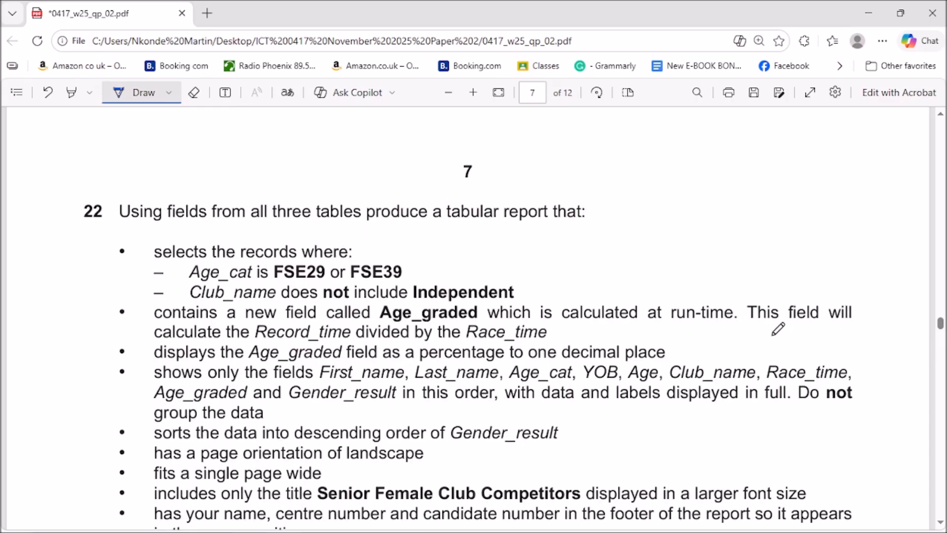
scroll(712, 338, "down", 2)
scroll(714, 338, "up", 6)
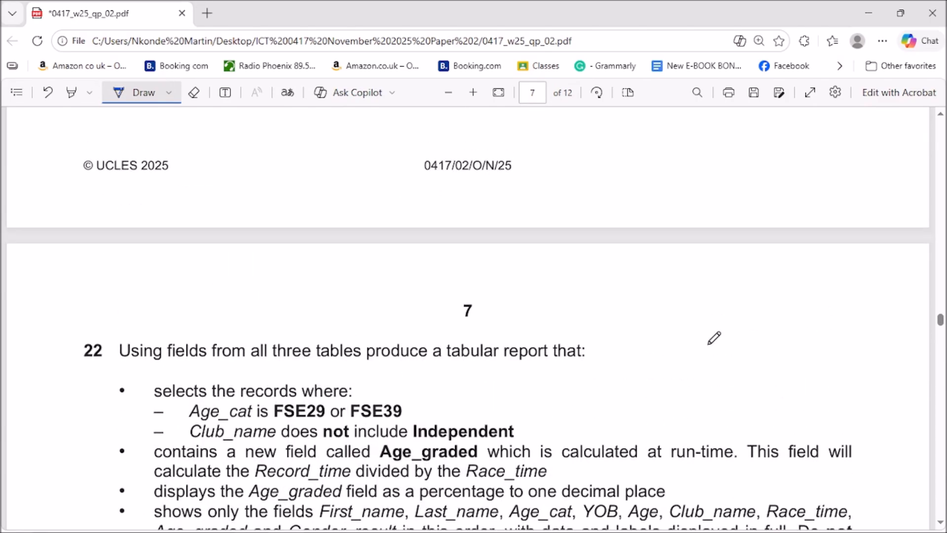
scroll(714, 338, "down", 6)
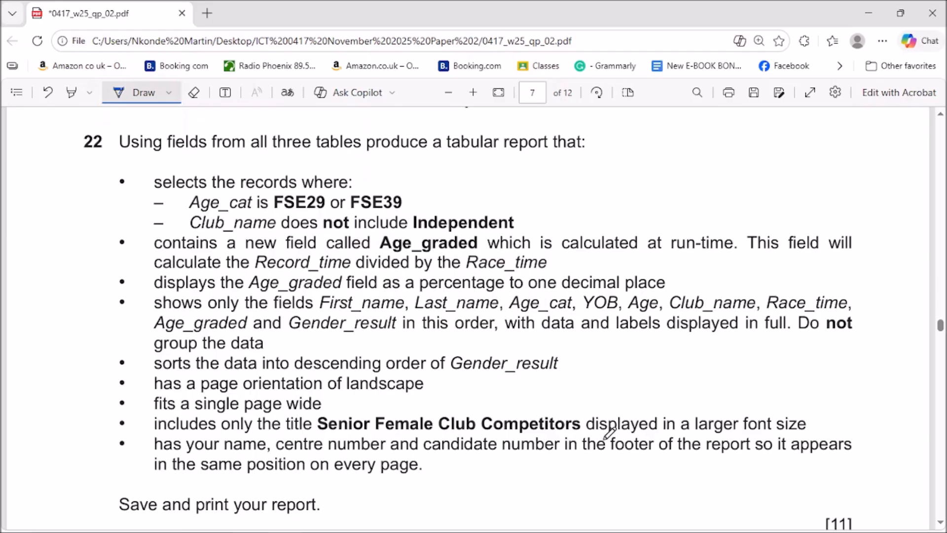
left_click(460, 526)
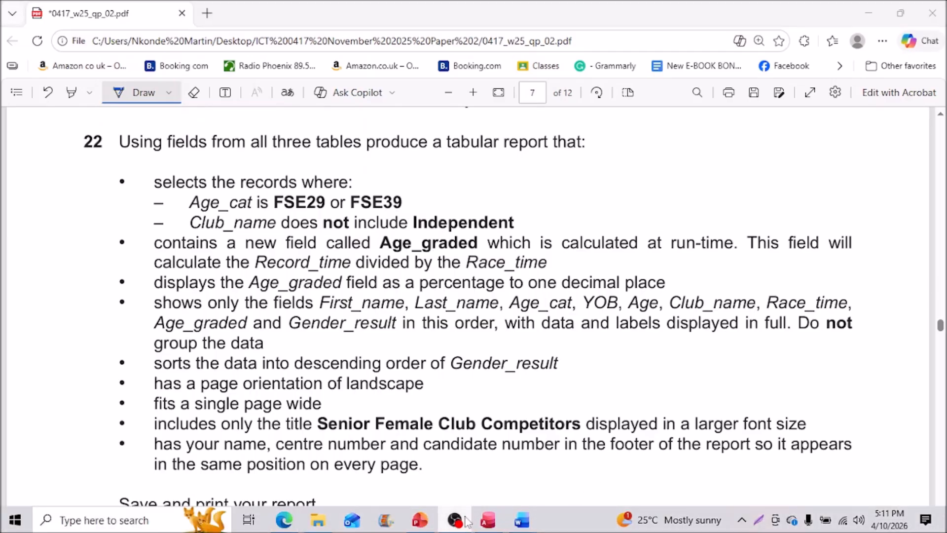